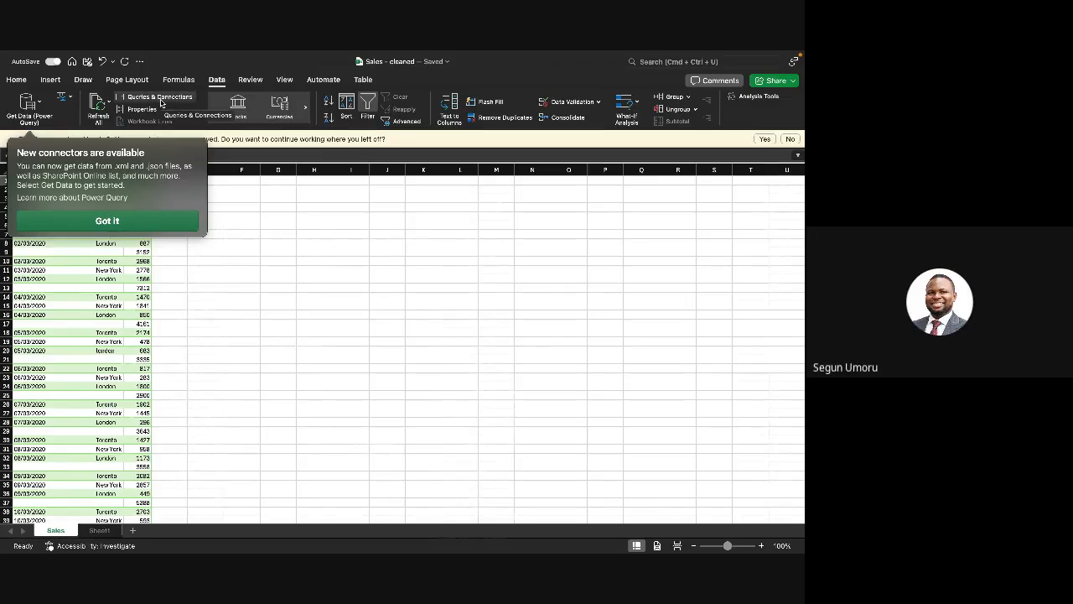
Step: Review the workbook's queries and connections, checking the location where the Sales query is used
{"action": "left_click", "coordinate": [160, 98]}
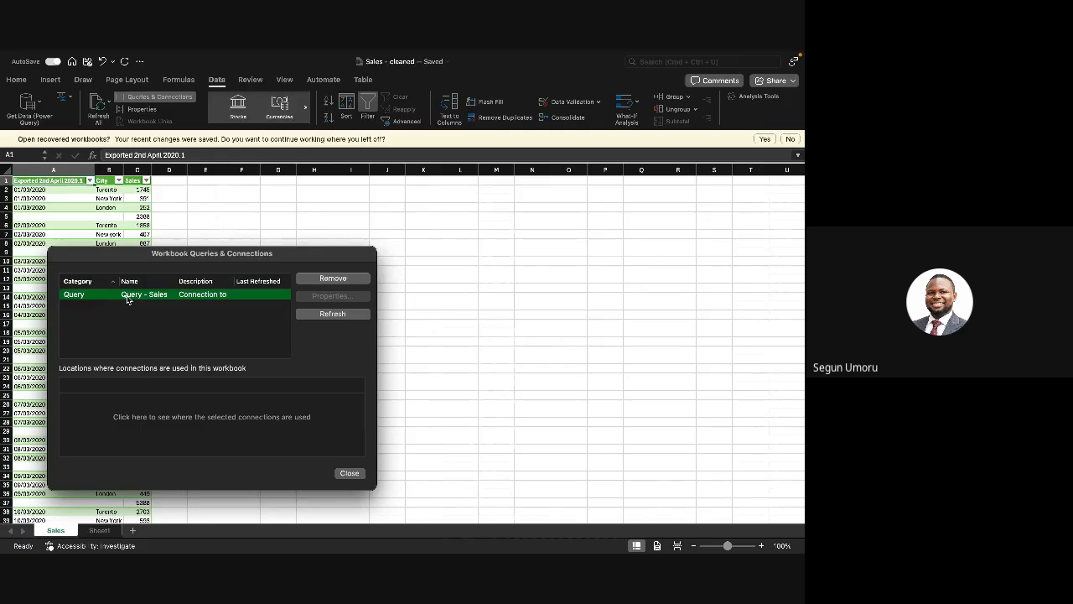
{"action": "left_click", "coordinate": [191, 419]}
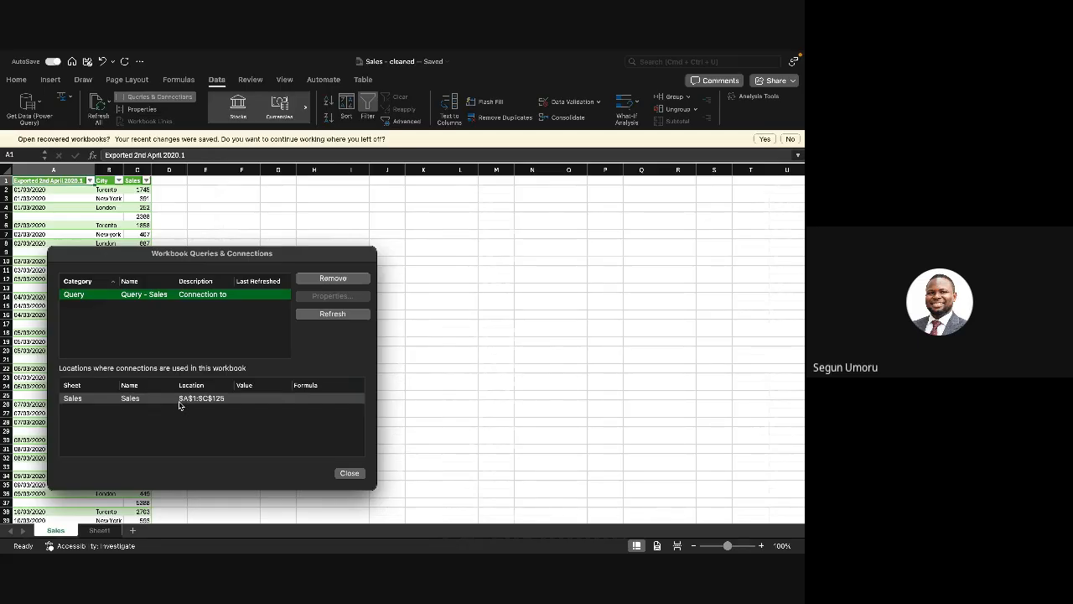
{"action": "left_click", "coordinate": [177, 401]}
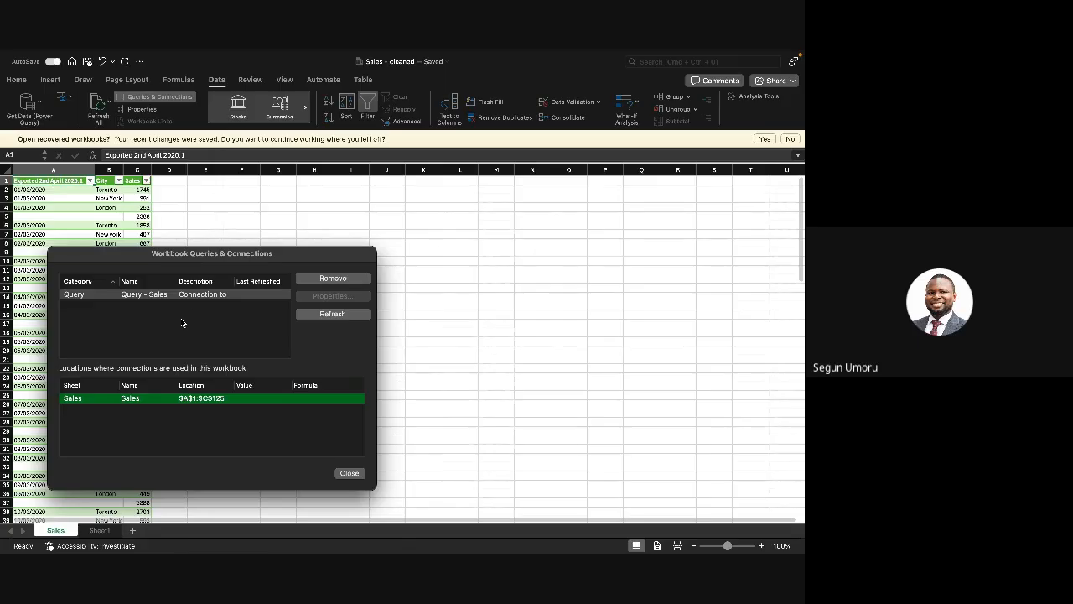
{"action": "left_click", "coordinate": [194, 295]}
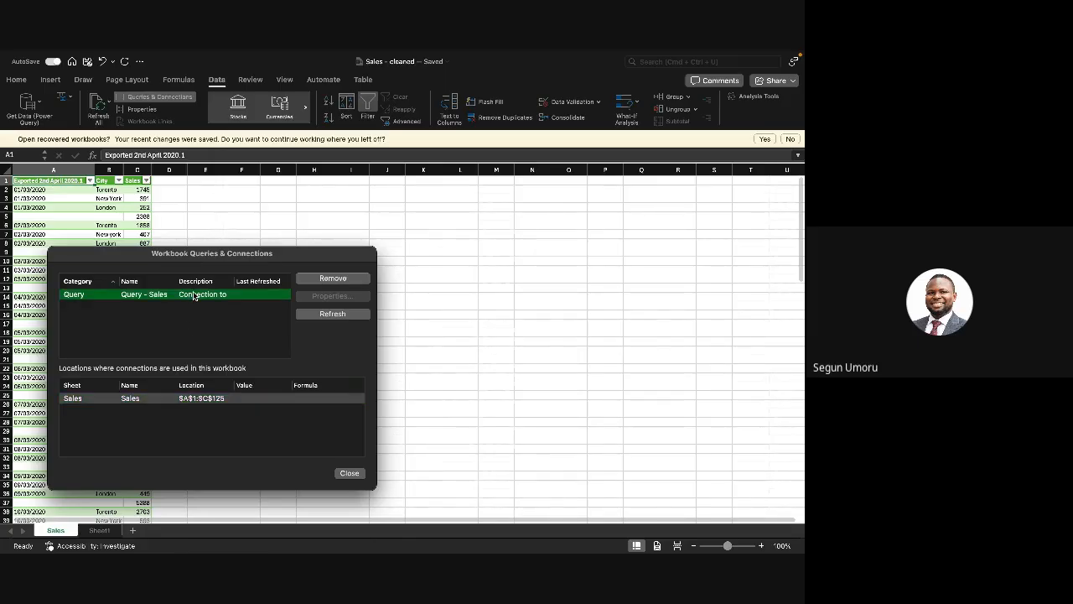
{"action": "left_click", "coordinate": [157, 435]}
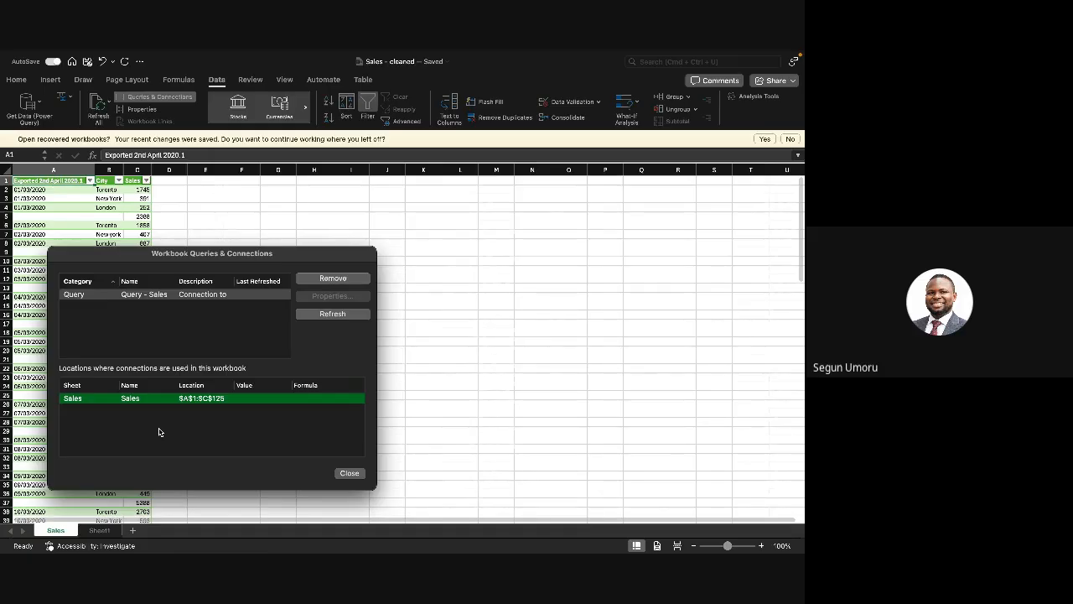
{"action": "left_click", "coordinate": [359, 475]}
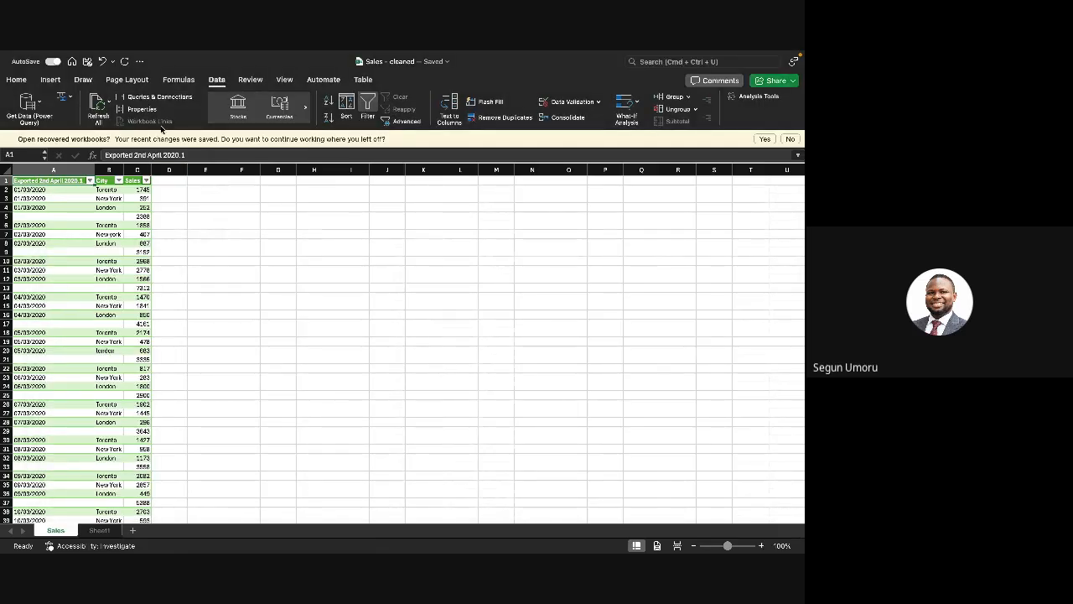
Step: Review the external data range properties of the Sales table without changing them
{"action": "left_click", "coordinate": [143, 109]}
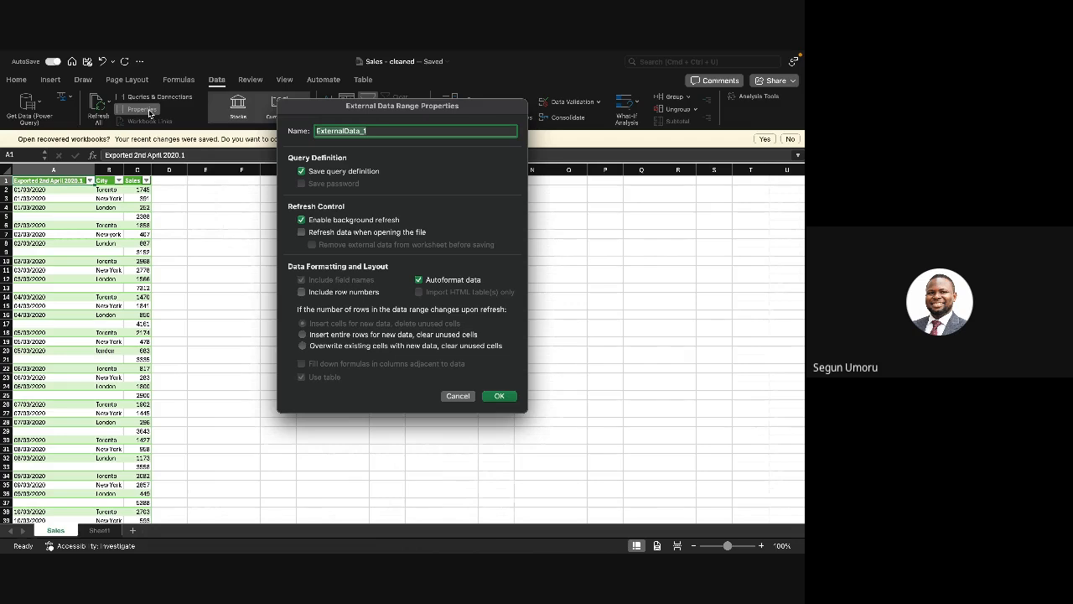
{"action": "left_click", "coordinate": [456, 396]}
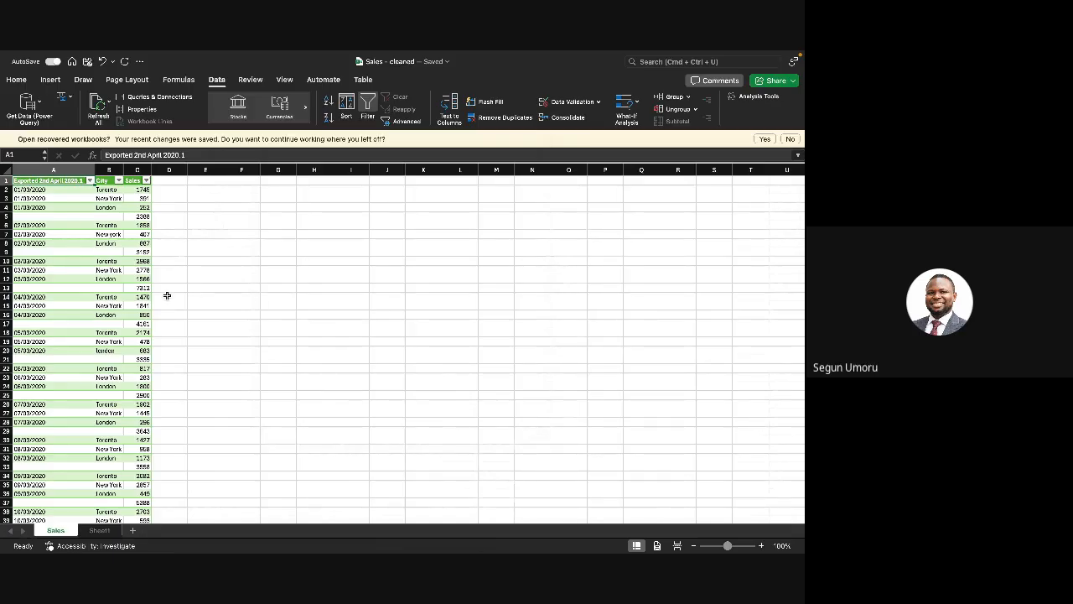
{"action": "left_click", "coordinate": [101, 297]}
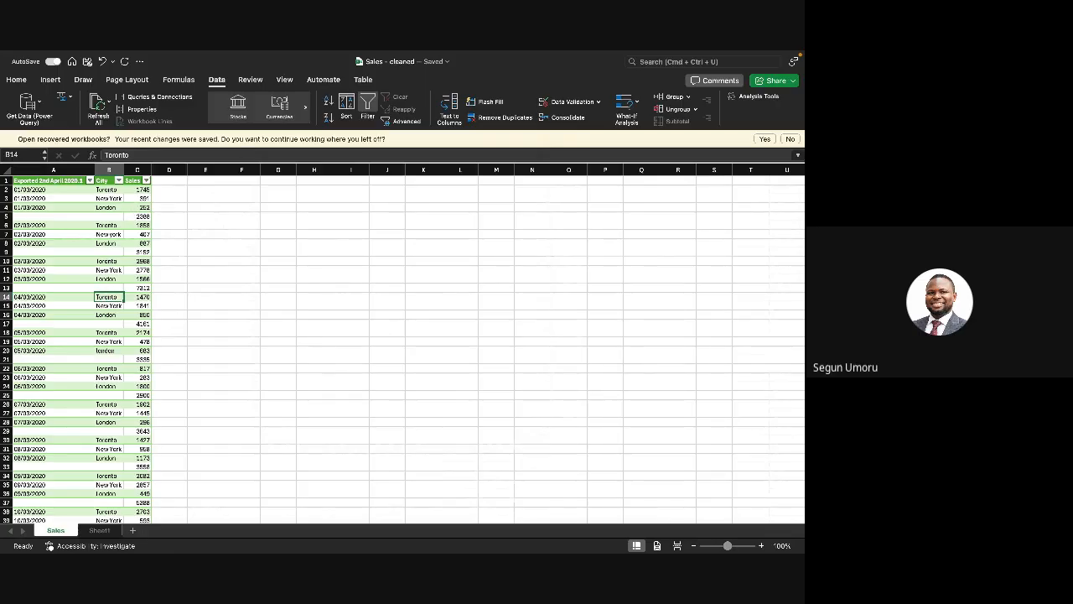
Step: Open the recovered workbooks and dismiss each file access alert
{"action": "left_click", "coordinate": [764, 141]}
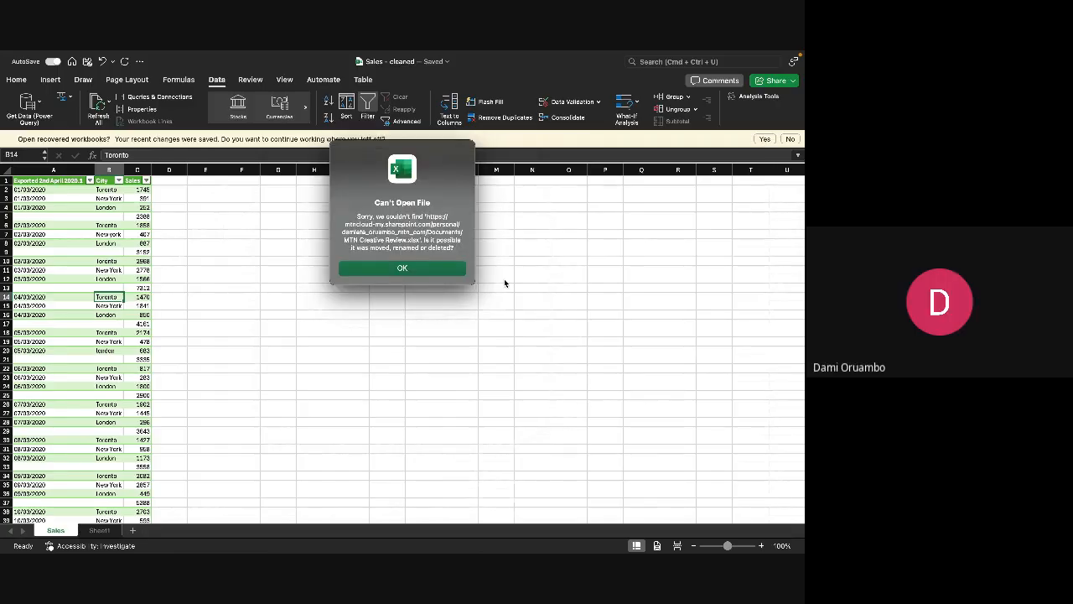
{"action": "left_click", "coordinate": [433, 269]}
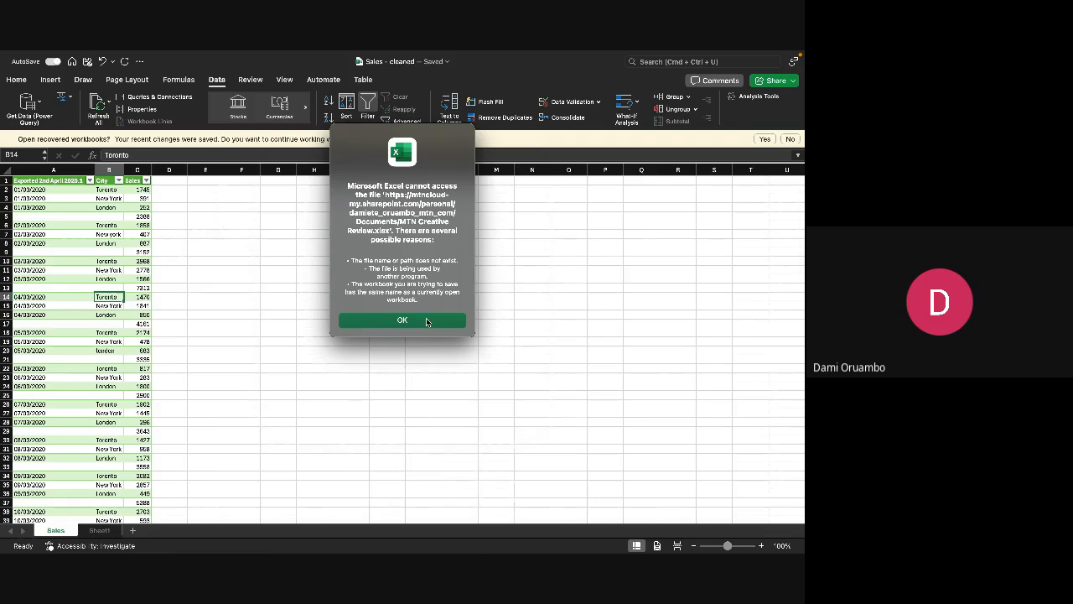
{"action": "left_click", "coordinate": [426, 321]}
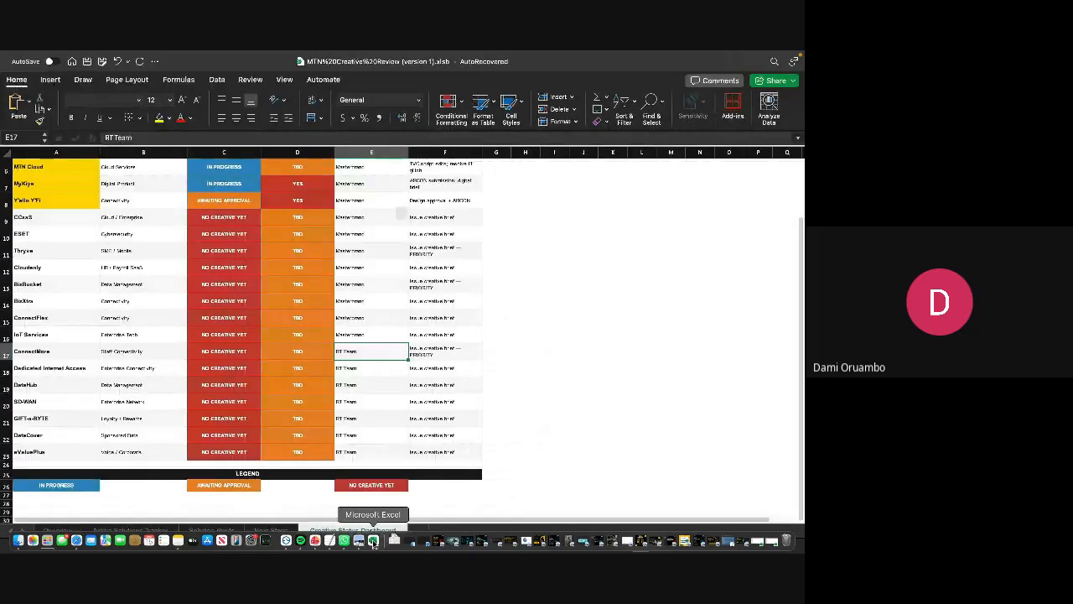
{"action": "left_click", "coordinate": [372, 544]}
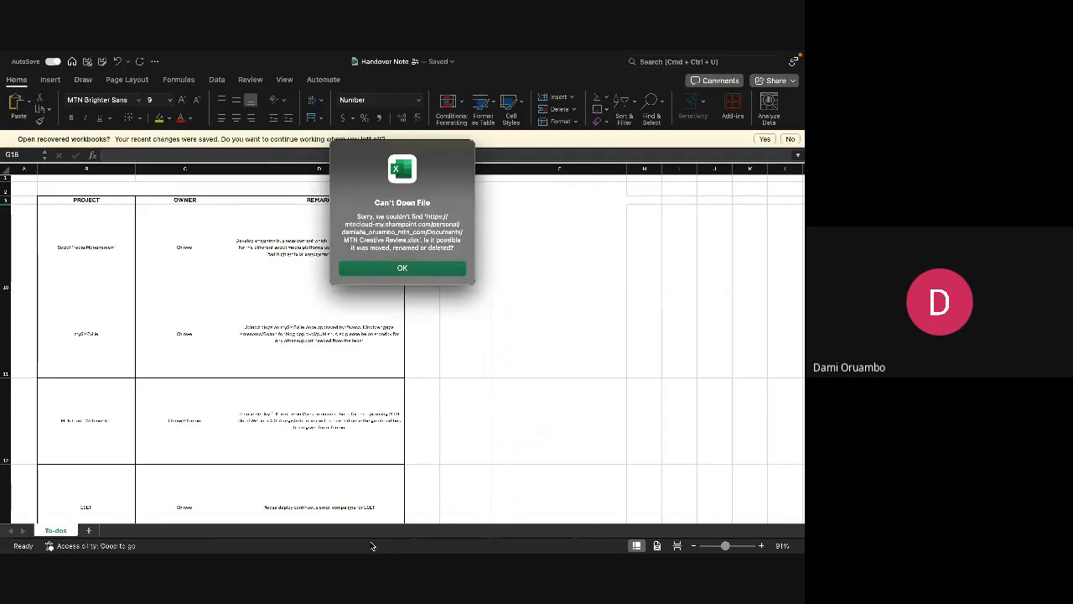
{"action": "left_click", "coordinate": [400, 268]}
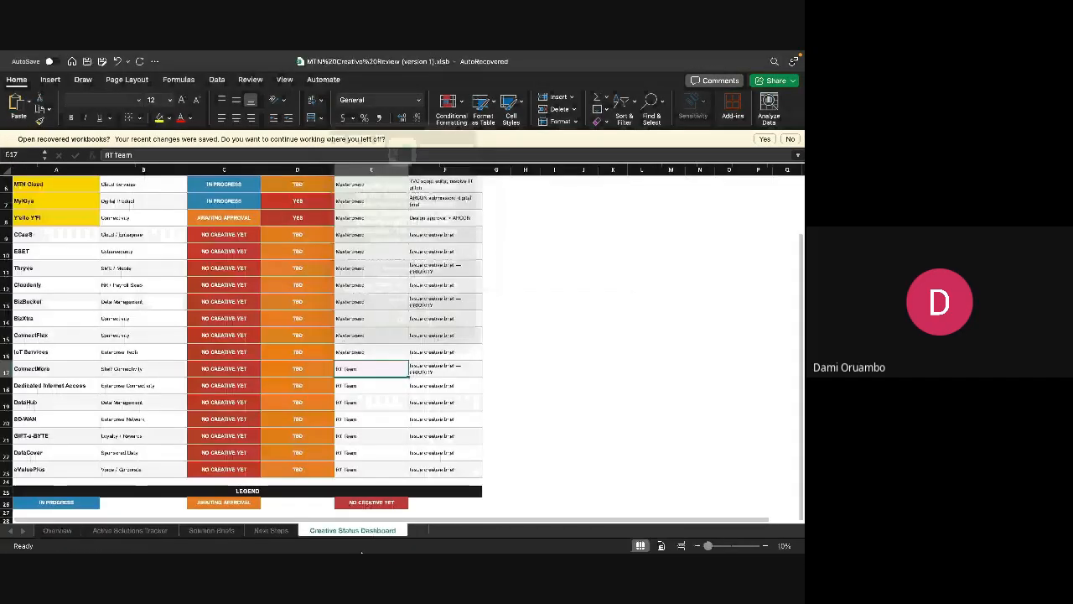
{"action": "left_click", "coordinate": [372, 541]}
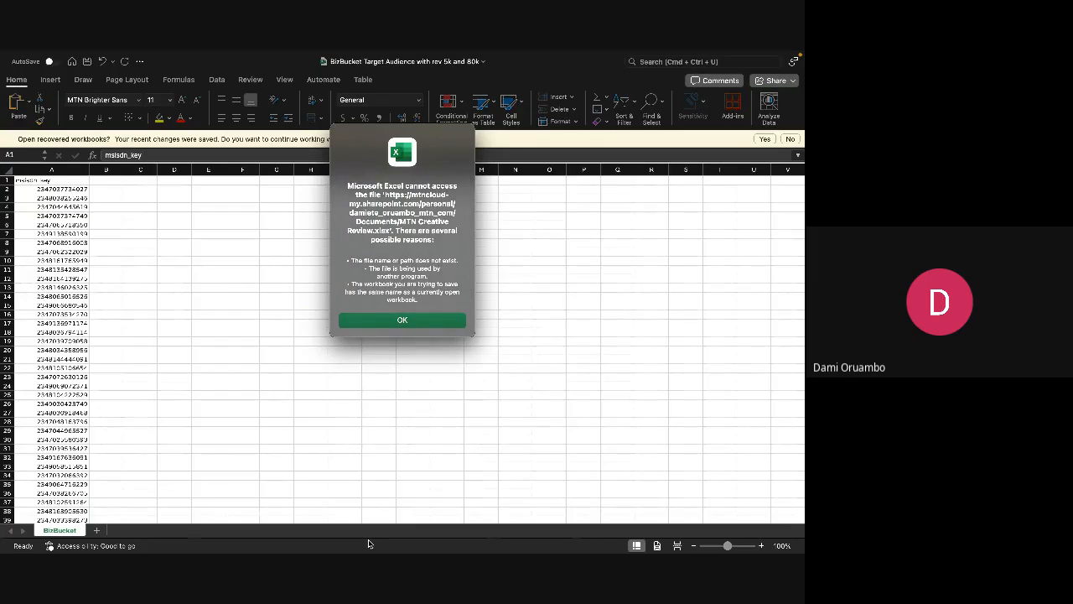
{"action": "left_click", "coordinate": [412, 320]}
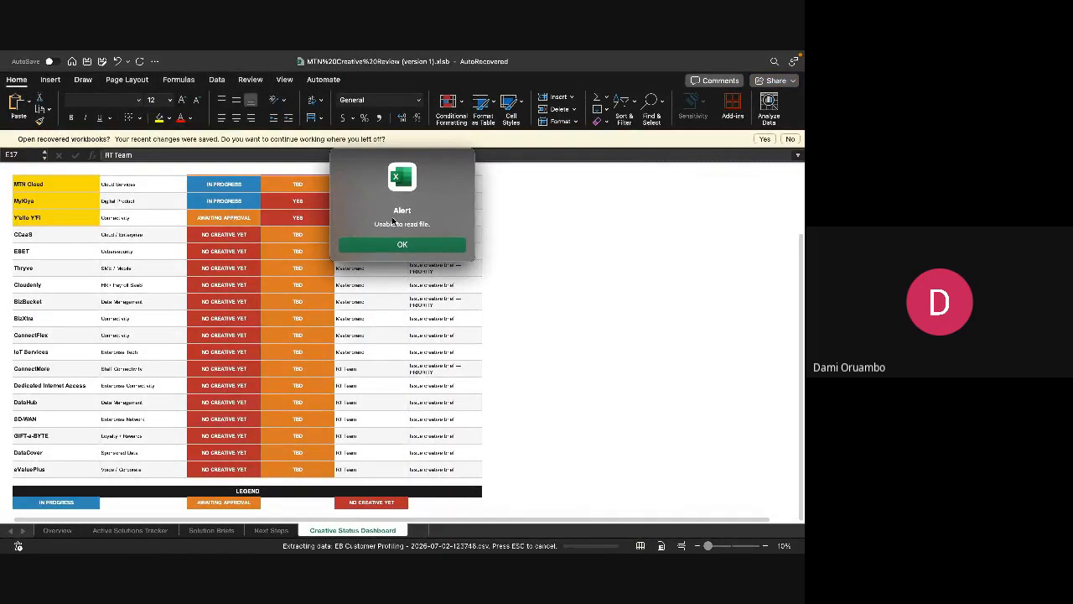
{"action": "left_click", "coordinate": [399, 243]}
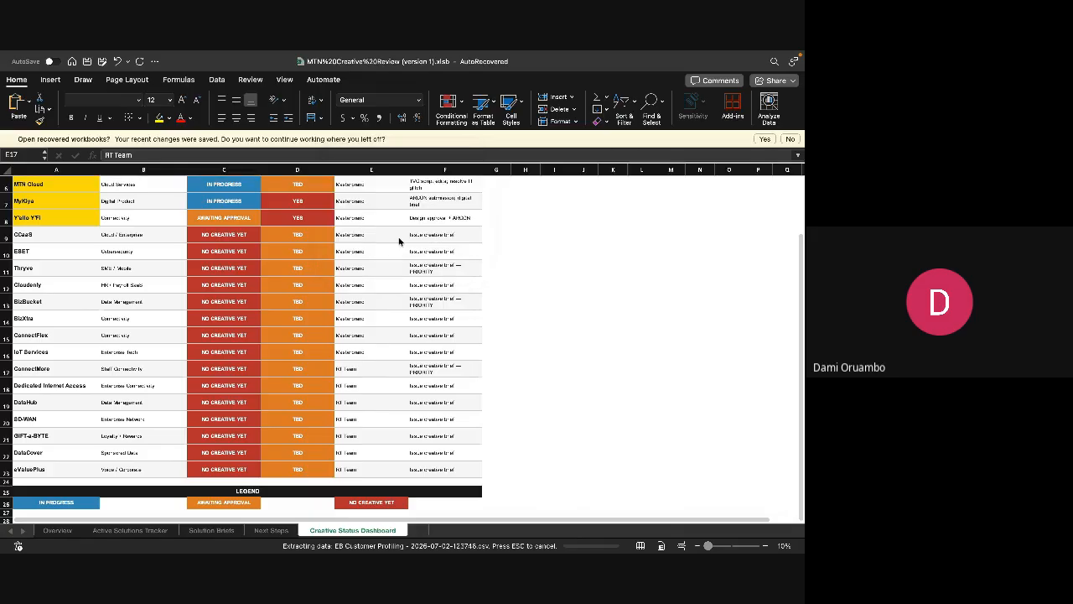
{"action": "left_click", "coordinate": [402, 257]}
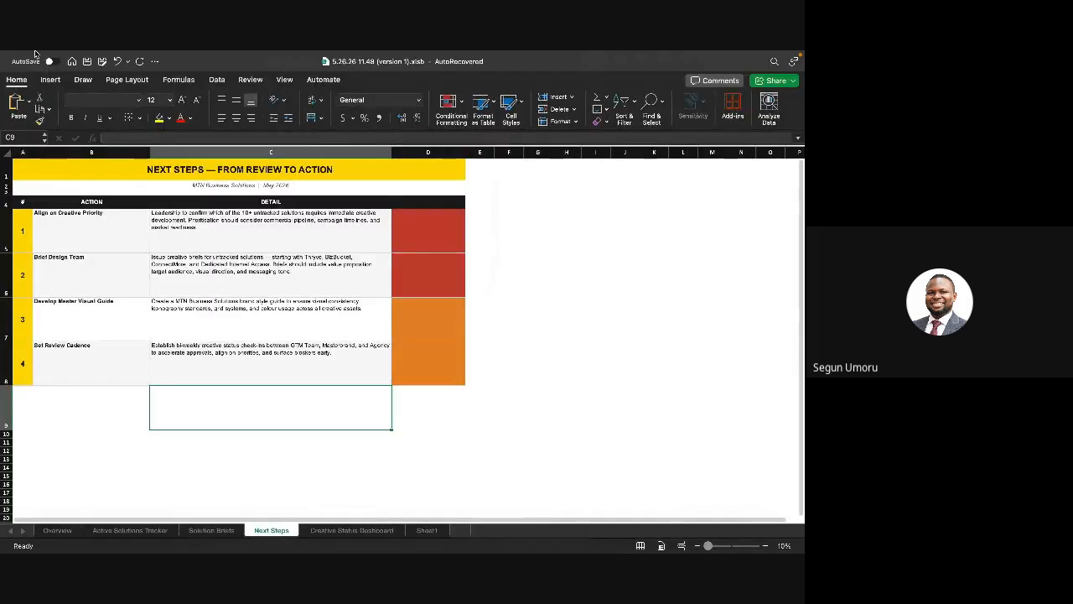
Step: Return to the Sales - cleaned workbook and launch the Power Query Editor
{"action": "mouse_move", "coordinate": [598, 551]}
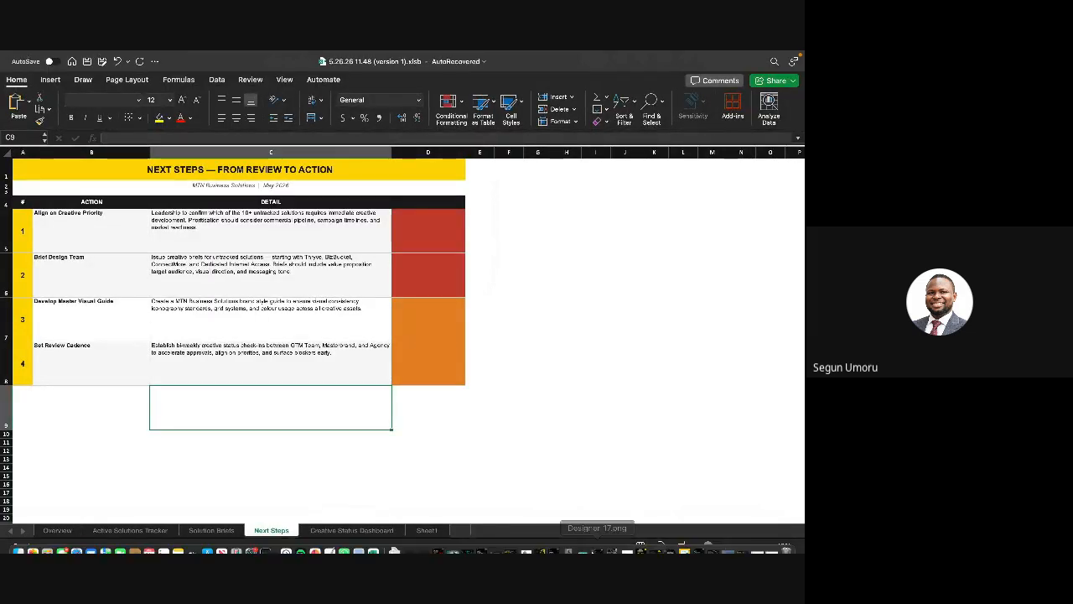
{"action": "left_click", "coordinate": [373, 546]}
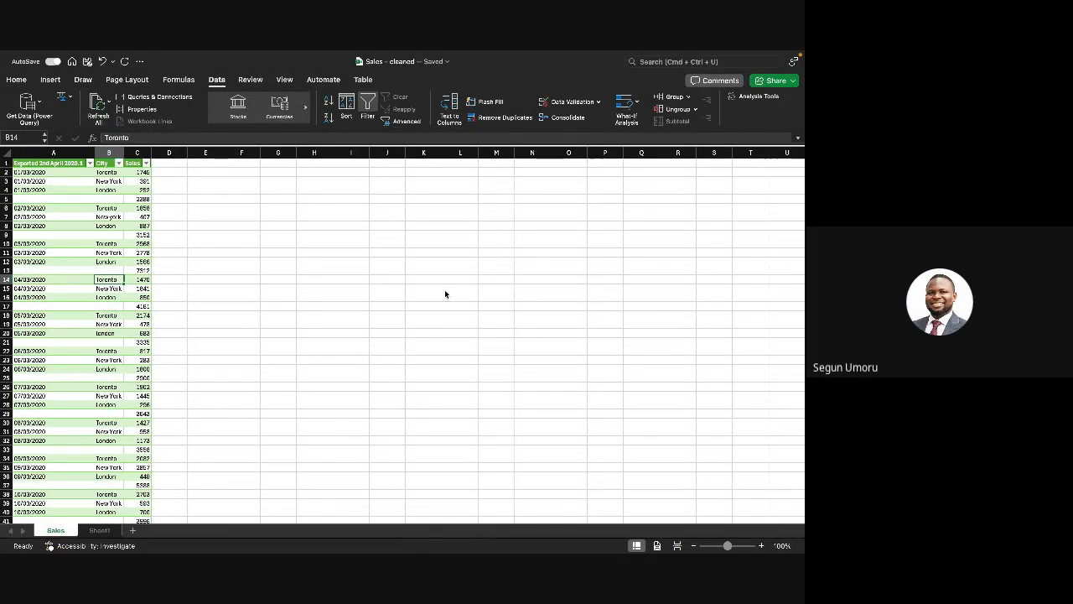
{"action": "left_click", "coordinate": [394, 298]}
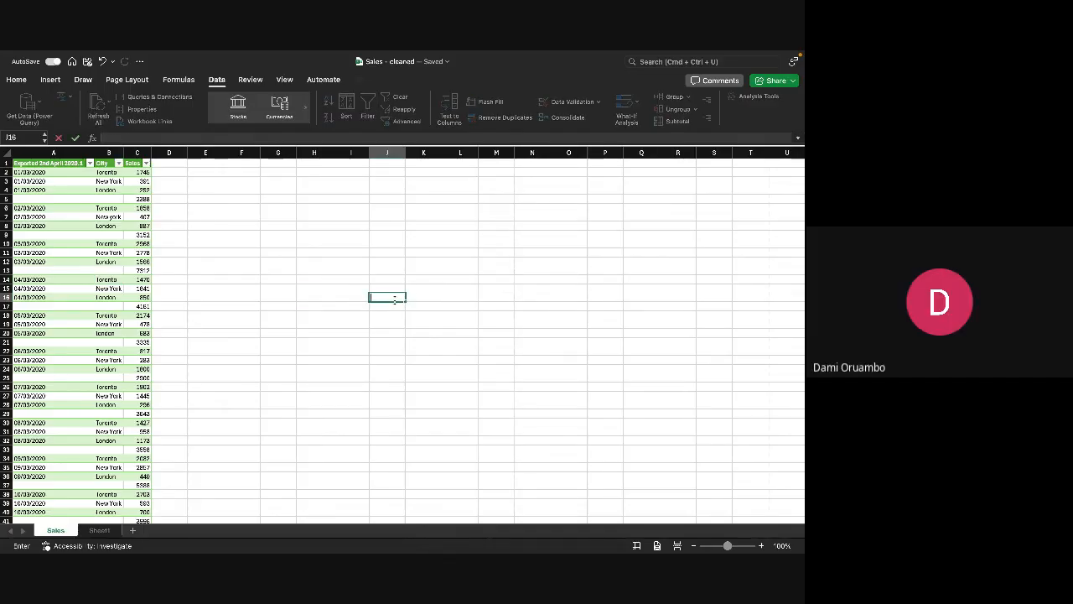
{"action": "left_click", "coordinate": [381, 367]}
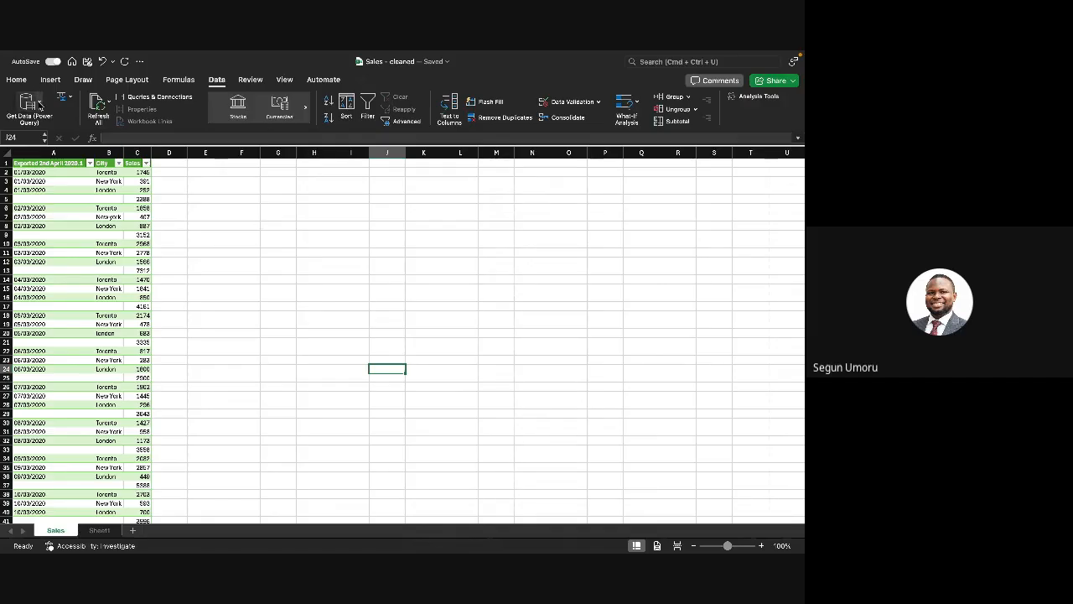
{"action": "left_click", "coordinate": [38, 103]}
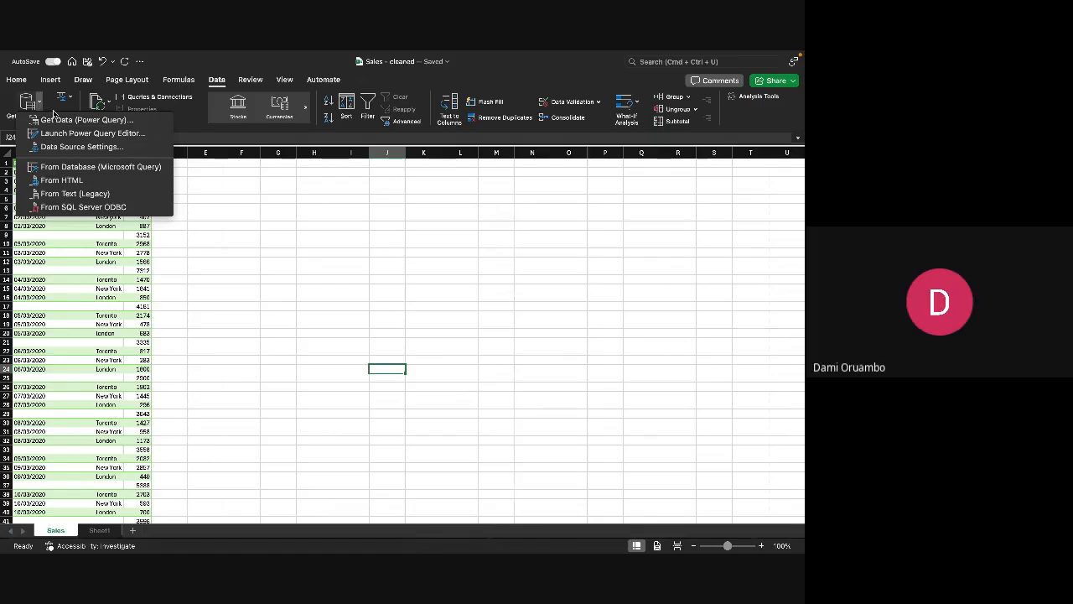
{"action": "left_click", "coordinate": [76, 135]}
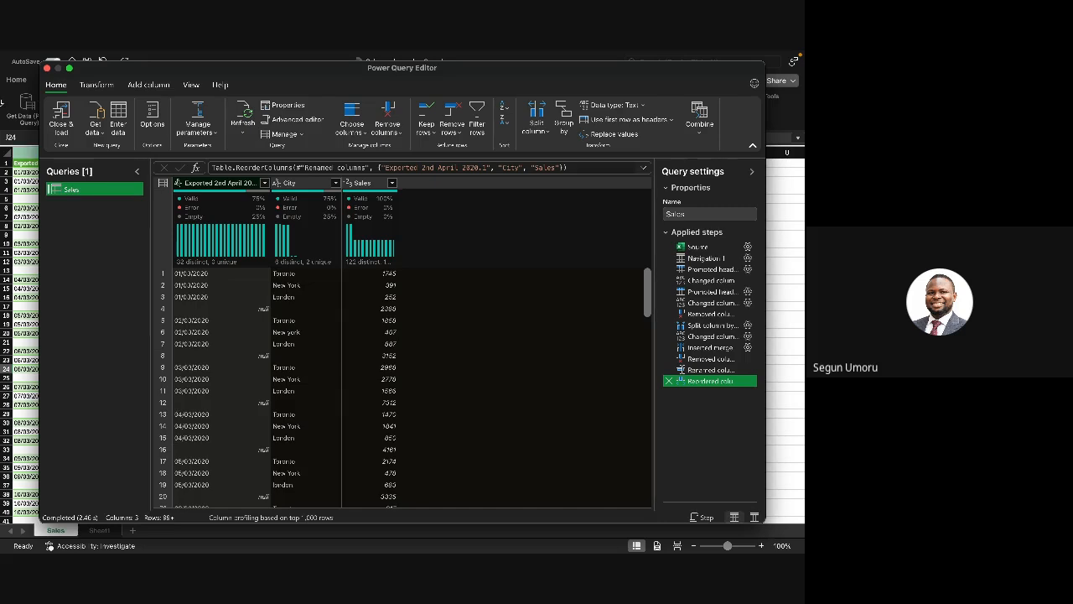
Step: Look at the data types available for the Exported 2nd April 2020.1 column without changing its type
{"action": "left_click", "coordinate": [178, 183]}
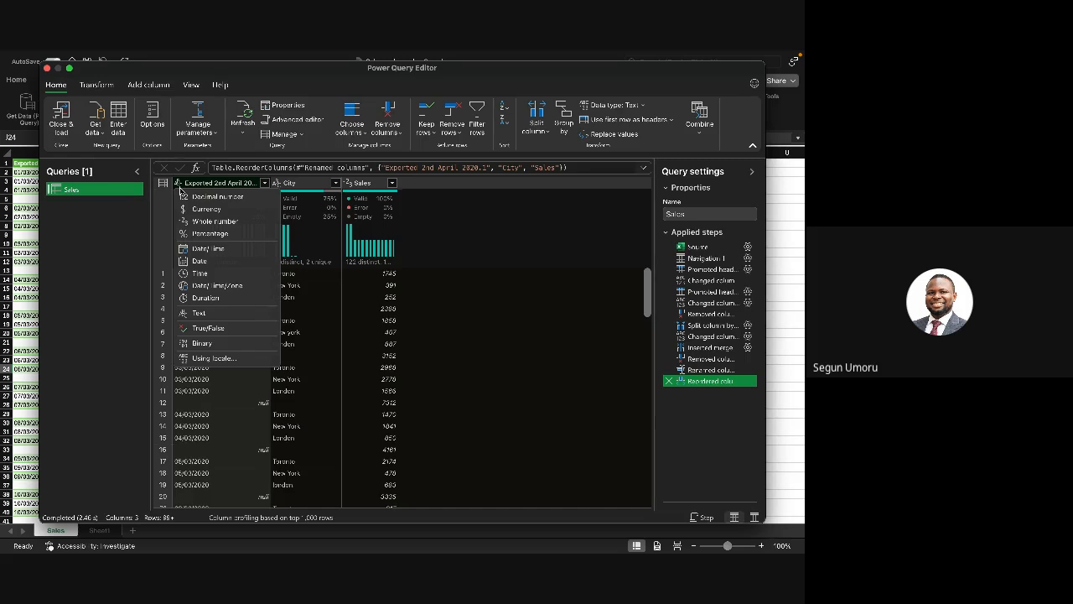
{"action": "left_click", "coordinate": [177, 185]}
{"action": "left_click", "coordinate": [178, 185]}
{"action": "left_click", "coordinate": [79, 363]}
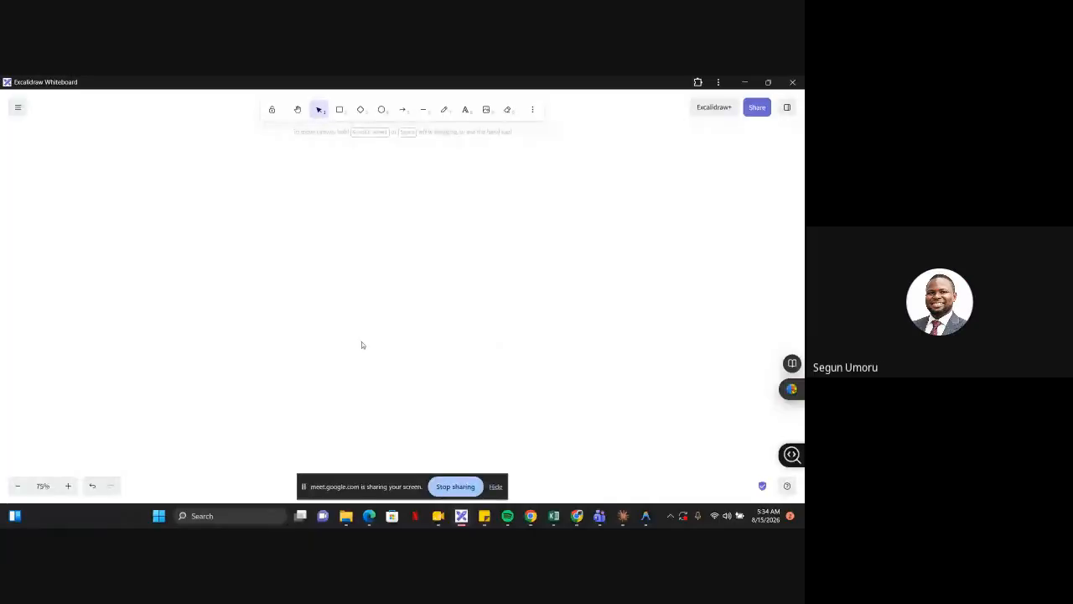
Step: Write the number sequence "2, 5, 8, ....." in green text on the Excalidraw whiteboard
{"action": "left_click", "coordinate": [466, 110]}
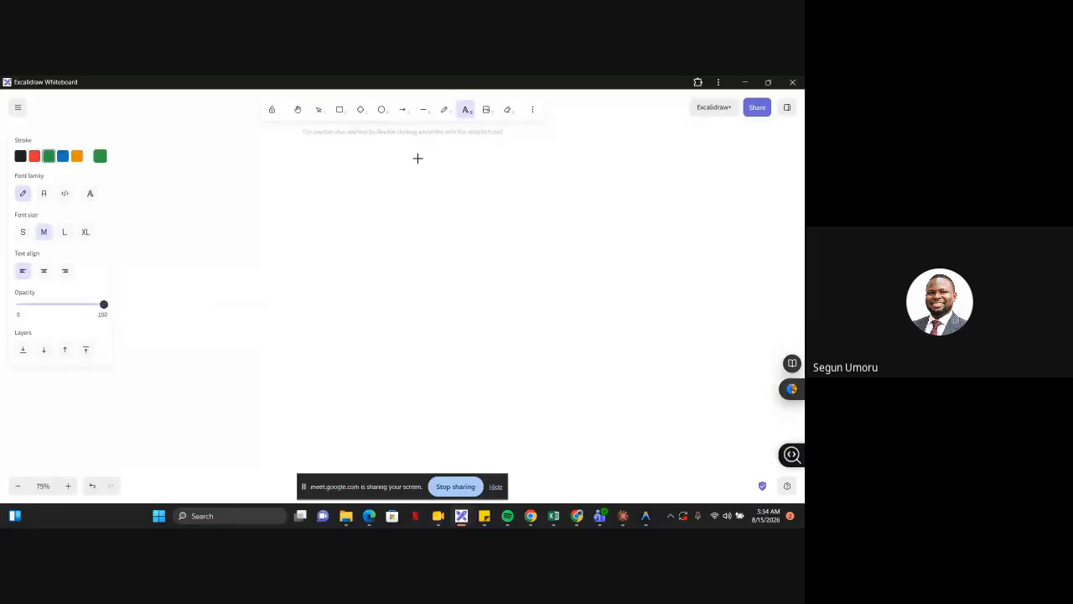
{"action": "key", "text": "Escape"}
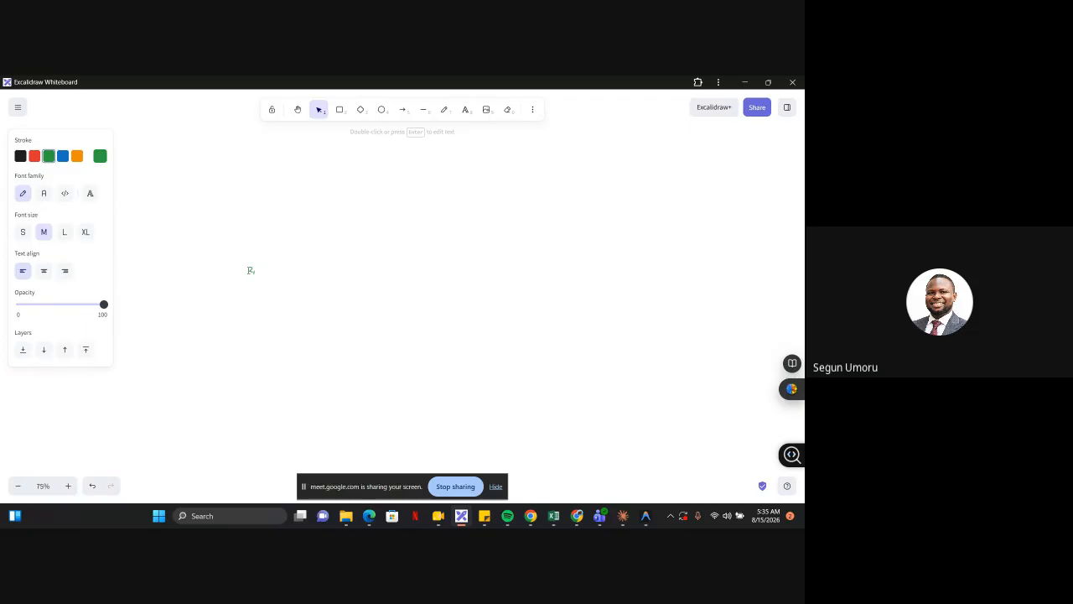
{"action": "type", "text": "5, 8, ....."}
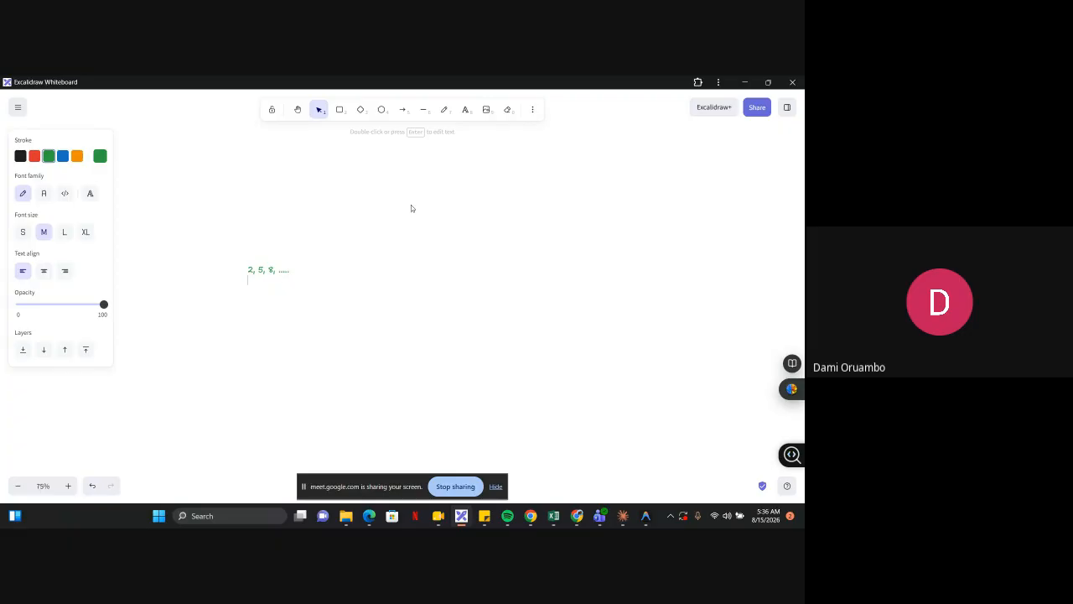
Step: Add a second line to the whiteboard text reading "..., 11, 14, 17, 20, ...."
{"action": "type", "text": "2,"}
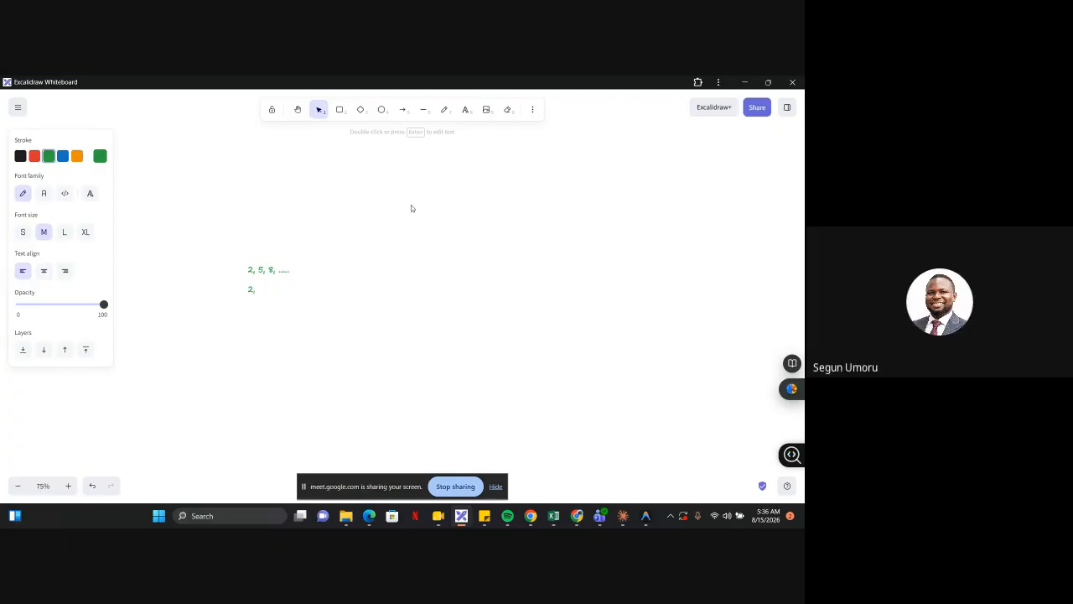
{"action": "key", "text": "BackSpace"}
{"action": "key", "text": "BackSpace"}
{"action": "key", "text": "BackSpace"}
{"action": "type", "text": "---"}
{"action": "key", "text": "F1"}
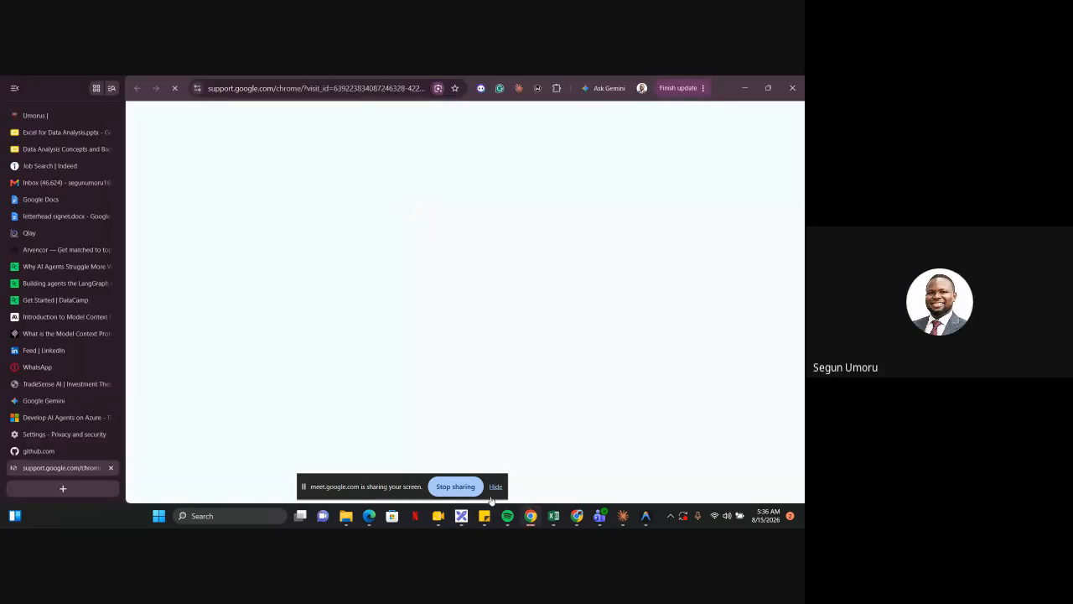
{"action": "left_click", "coordinate": [461, 516]}
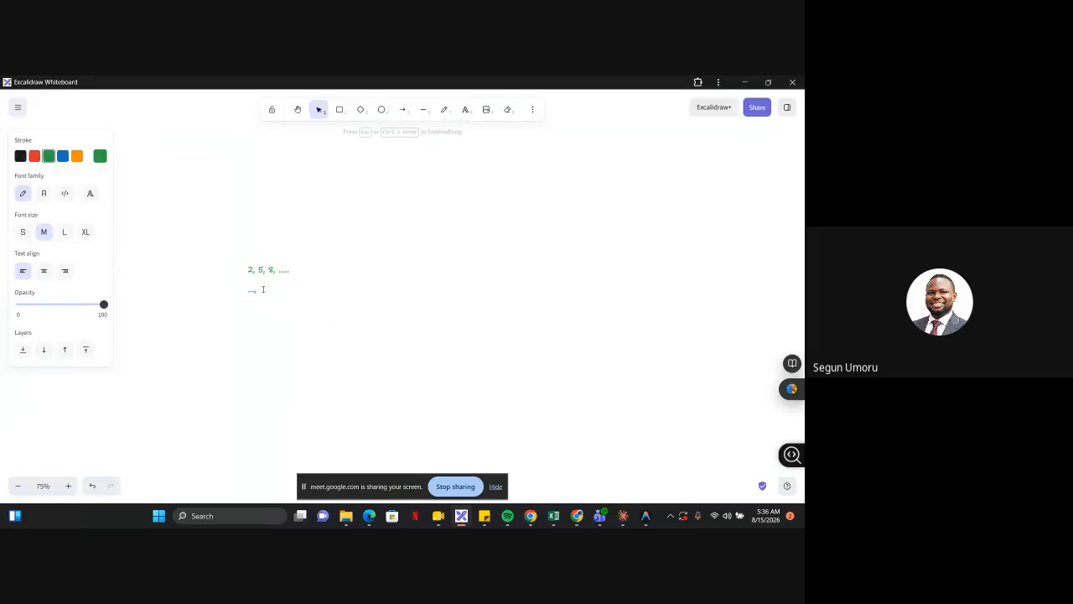
{"action": "type", "text": "11, 14, 17, 20, ...."}
Step: Stop sharing the whiteboard and switch from the meeting back to the Sales query in Excel's Power Query Editor
{"action": "left_click", "coordinate": [457, 493]}
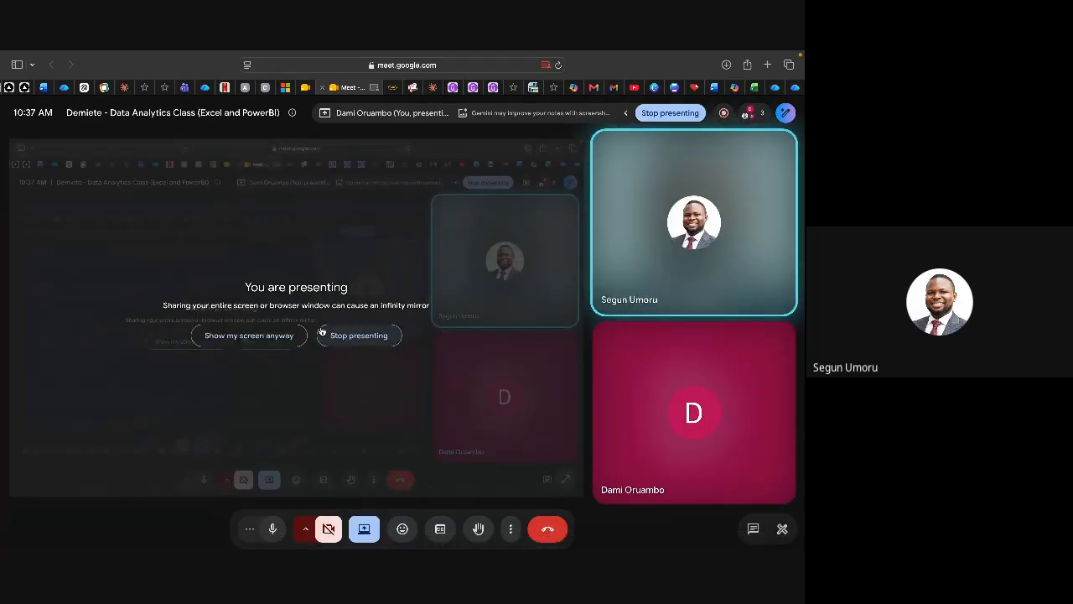
{"action": "left_click", "coordinate": [289, 336]}
{"action": "mouse_move", "coordinate": [322, 553]}
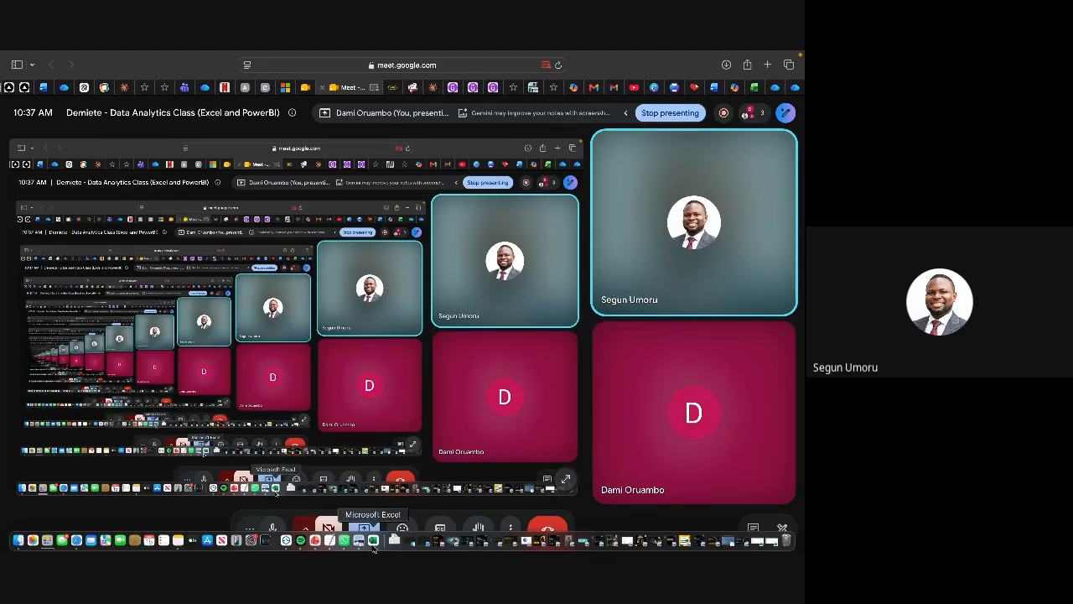
{"action": "left_click", "coordinate": [373, 545]}
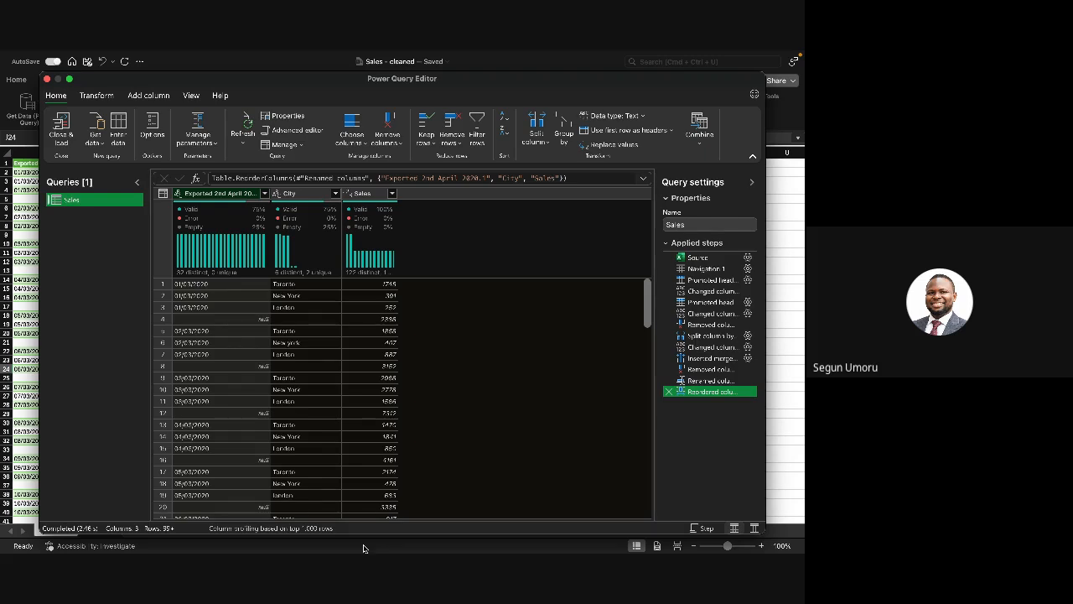
Step: Rename the Exported 2nd April 2020.1 column to Date
{"action": "left_click", "coordinate": [218, 195]}
{"action": "double_click", "coordinate": [218, 194]}
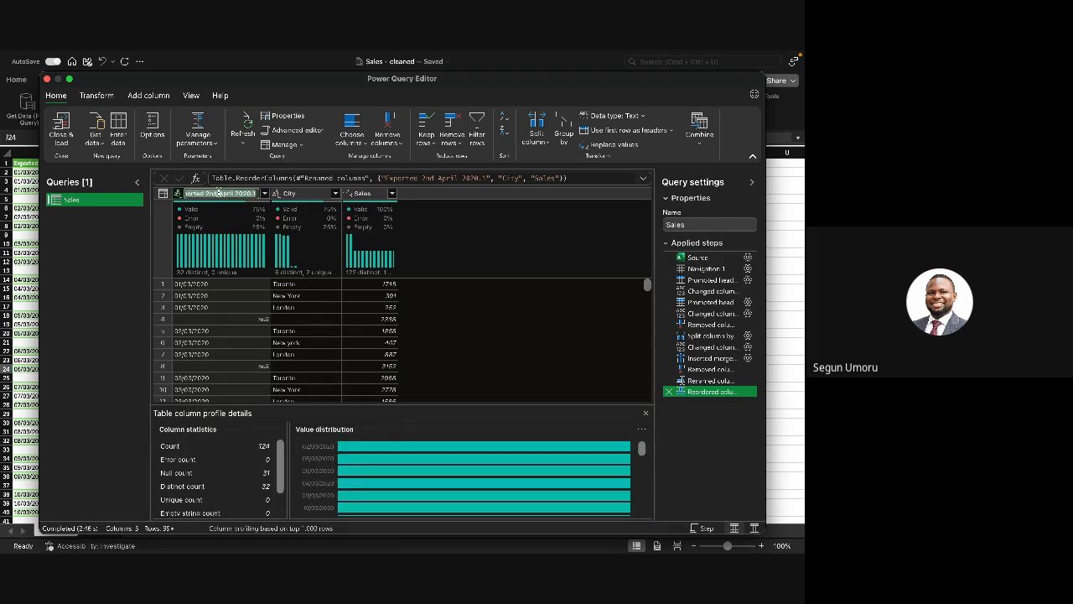
{"action": "type", "text": "Cate"}
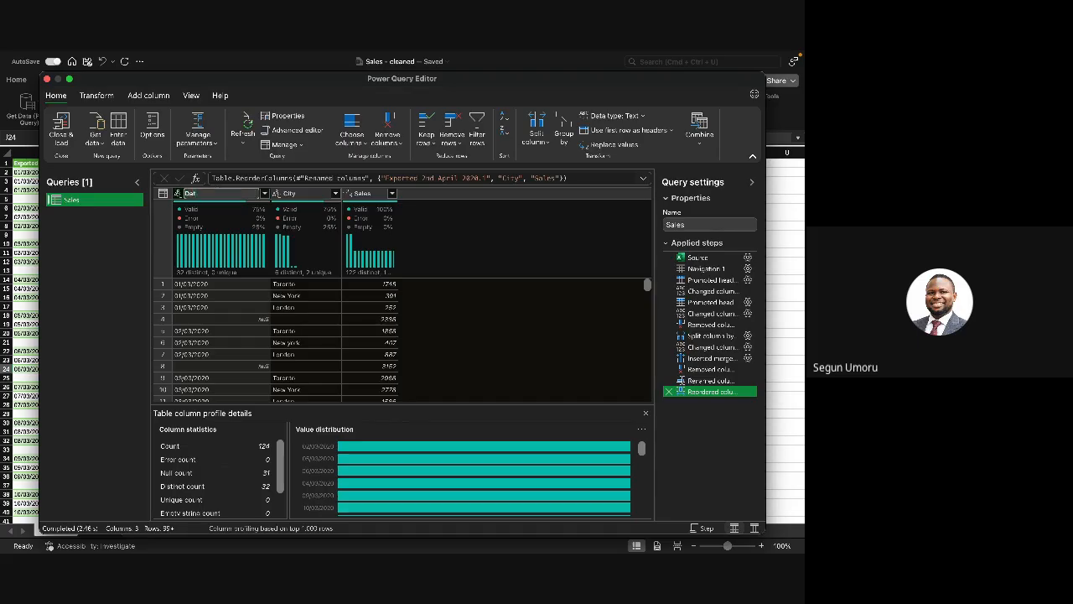
{"action": "key", "text": "Return"}
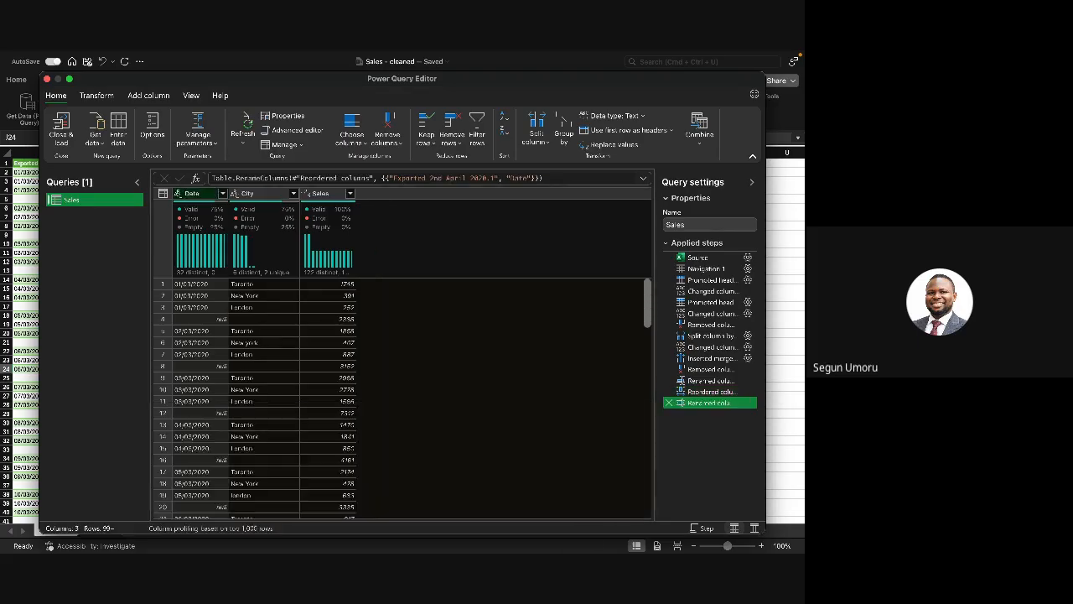
{"action": "mouse_move", "coordinate": [802, 550]}
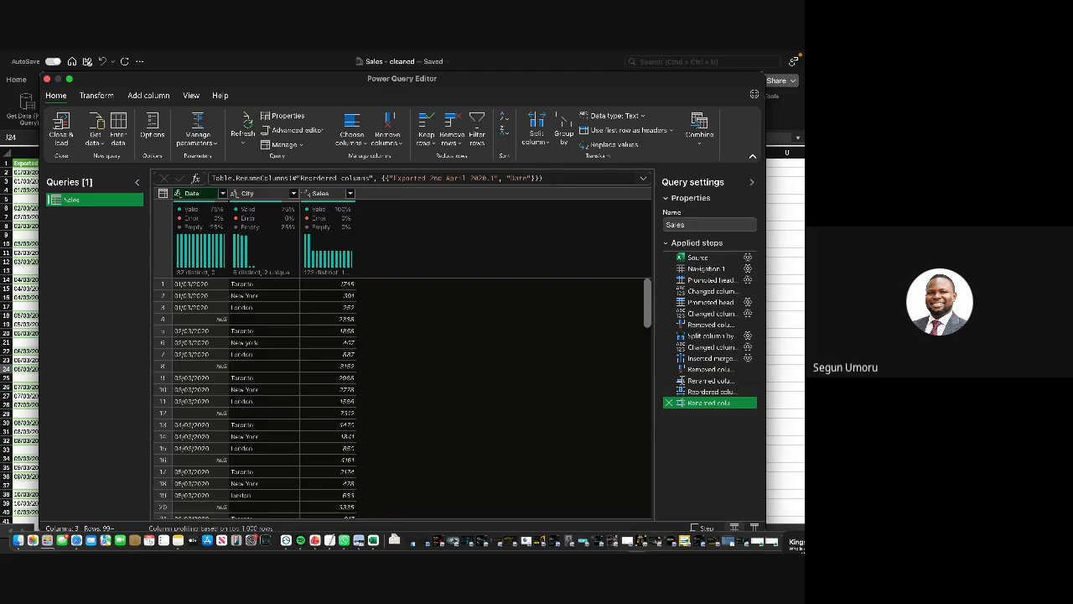
Step: Try filling the empty cells of the Date column upward and check the filled dates
{"action": "left_click", "coordinate": [207, 195]}
{"action": "right_click", "coordinate": [207, 195]}
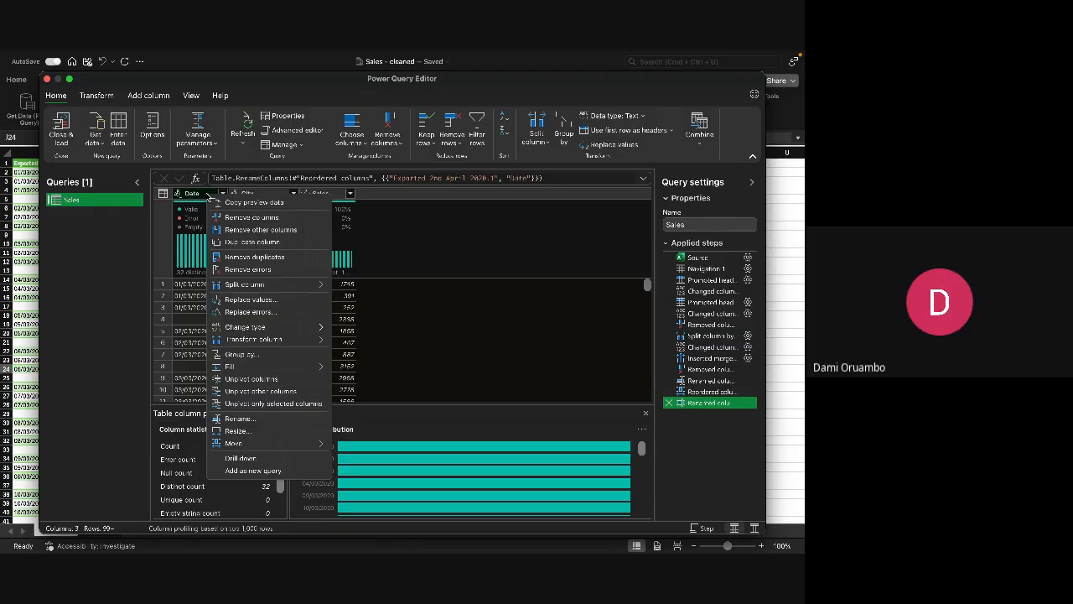
{"action": "mouse_move", "coordinate": [288, 368]}
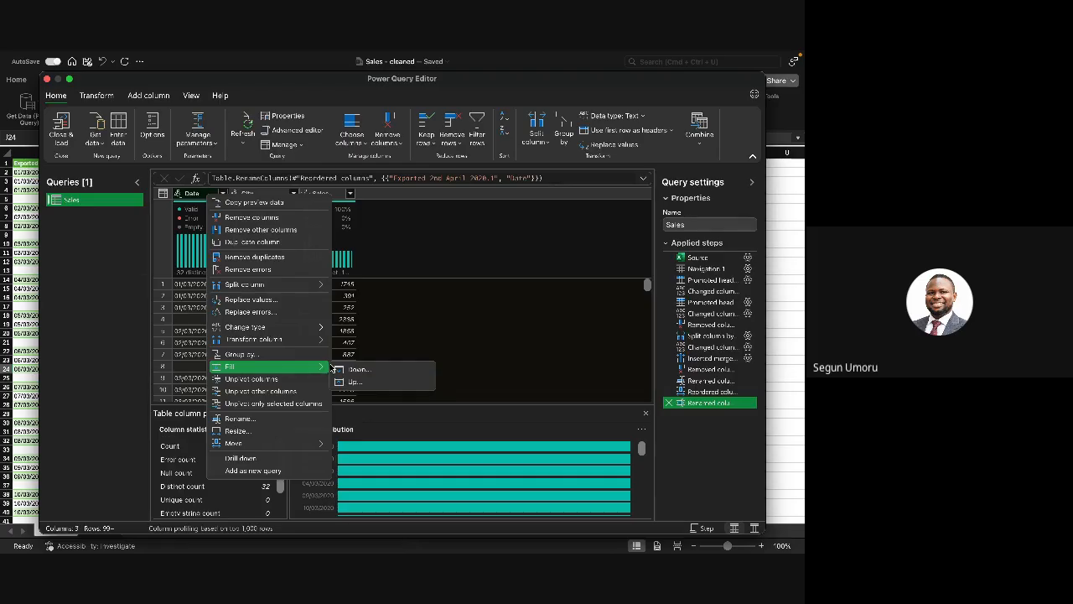
{"action": "left_click", "coordinate": [357, 382]}
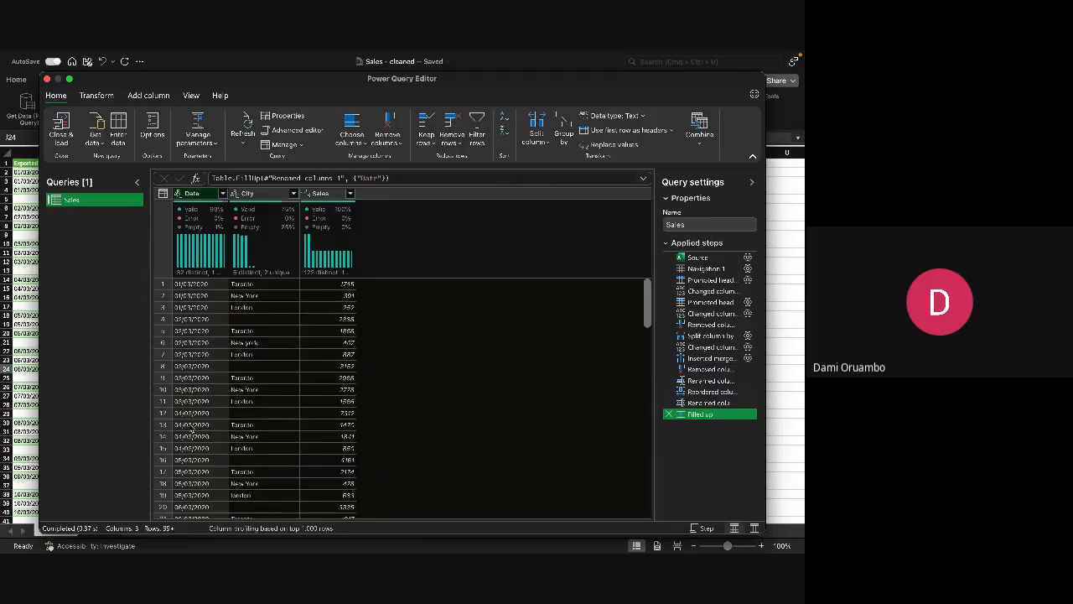
{"action": "scroll", "coordinate": [192, 430], "scroll_direction": "down", "scroll_amount": 5}
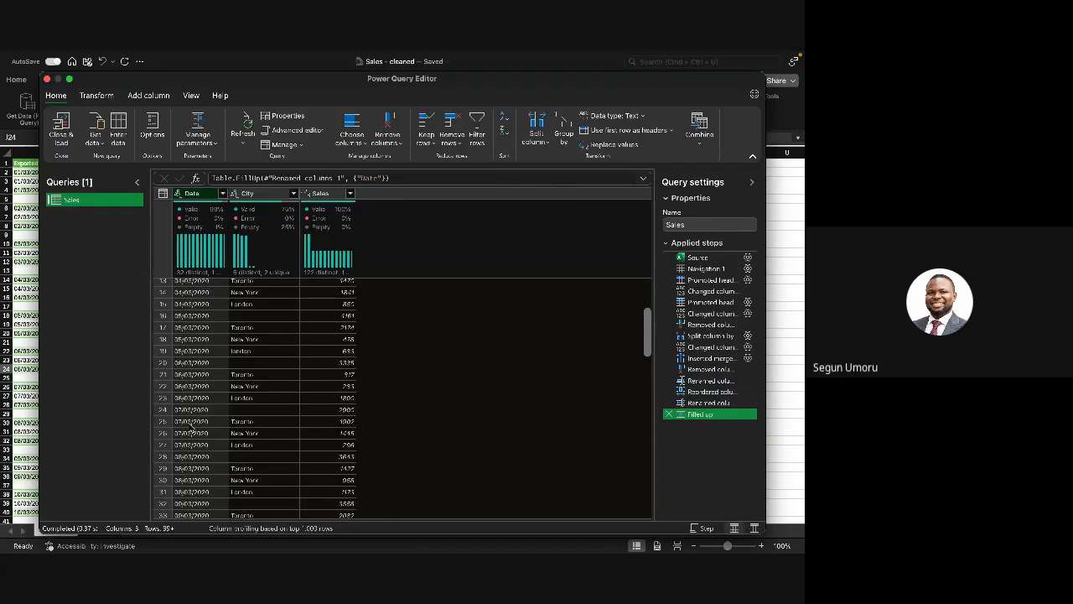
{"action": "scroll", "coordinate": [192, 428], "scroll_direction": "up", "scroll_amount": 5}
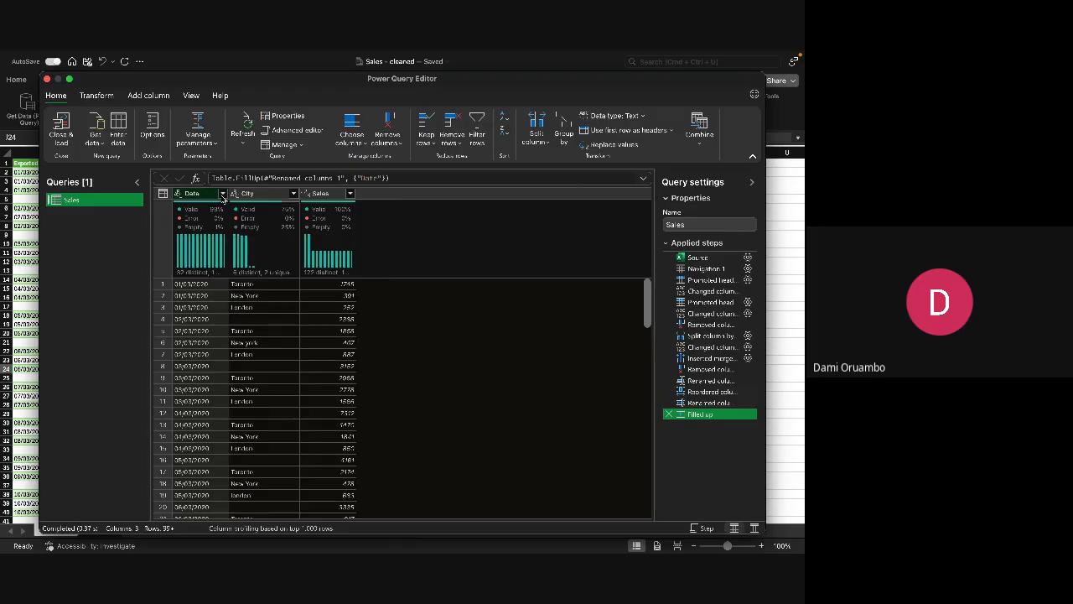
Step: View the Date column's filter values, then delete the Filled up applied step
{"action": "left_click", "coordinate": [223, 193]}
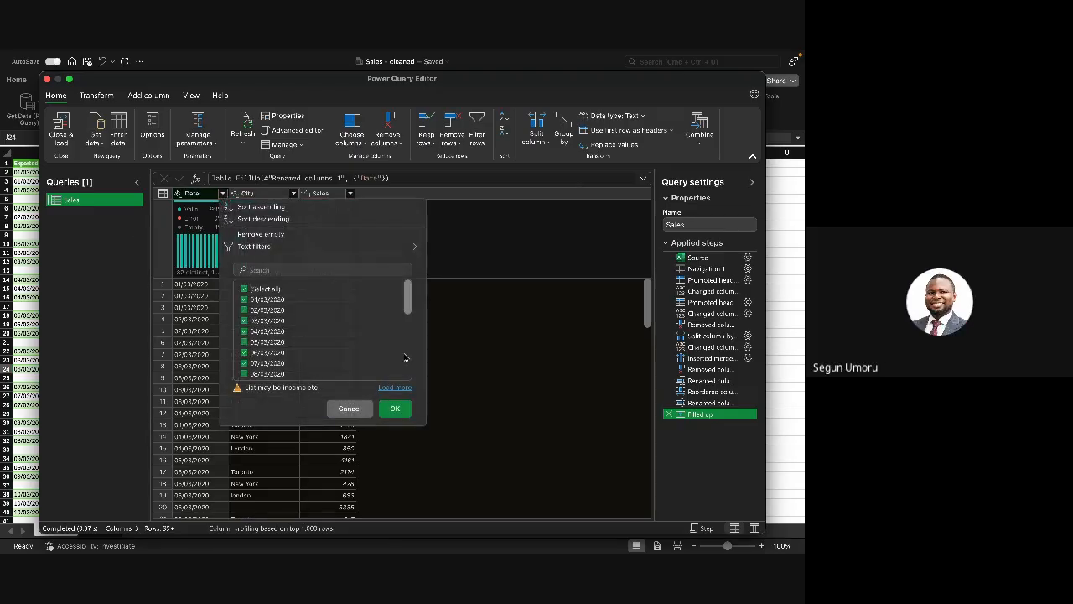
{"action": "left_click", "coordinate": [672, 416]}
{"action": "left_click", "coordinate": [671, 416]}
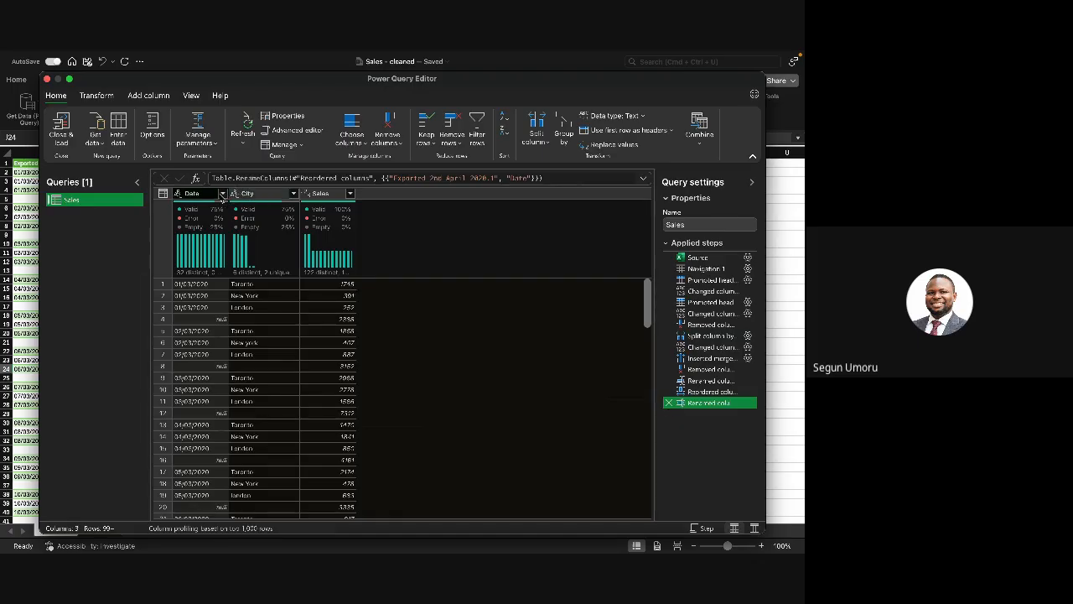
Step: Fill the empty cells of the Date column downward and review the dates through the last row
{"action": "right_click", "coordinate": [215, 198]}
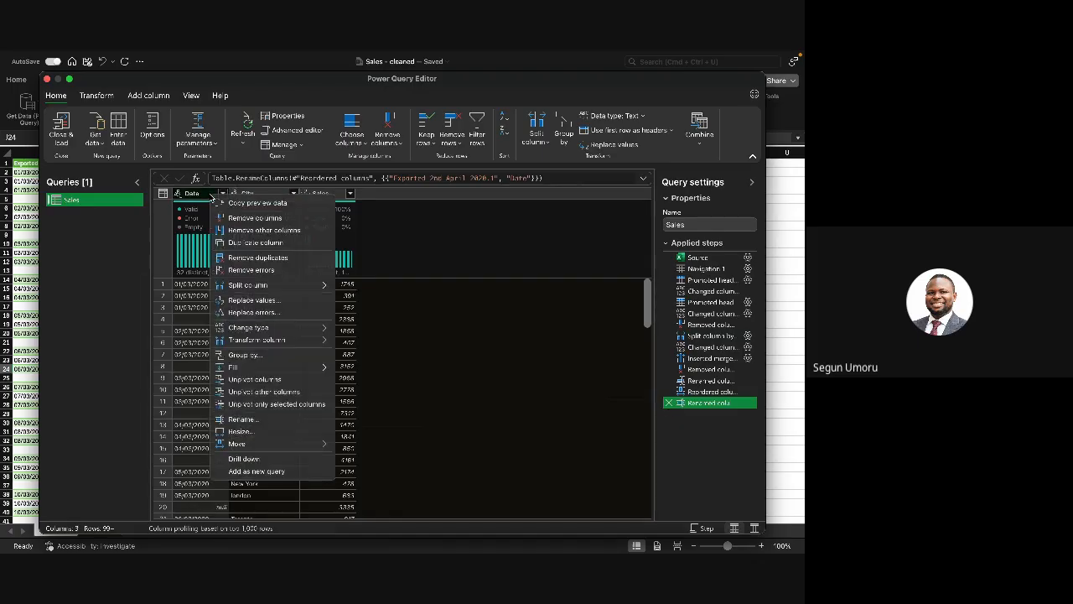
{"action": "mouse_move", "coordinate": [292, 371]}
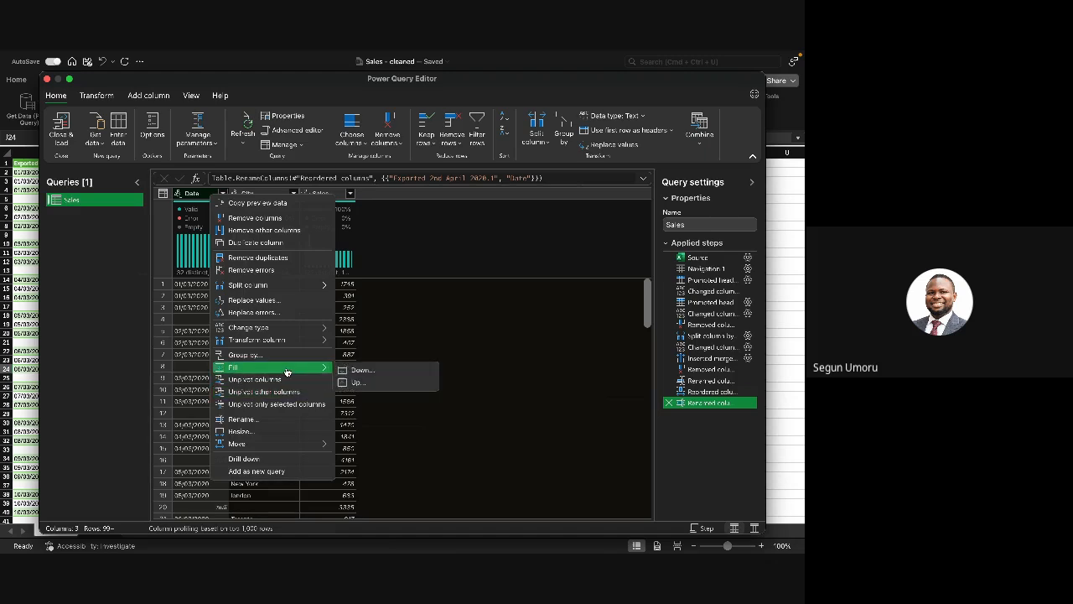
{"action": "left_click", "coordinate": [355, 371]}
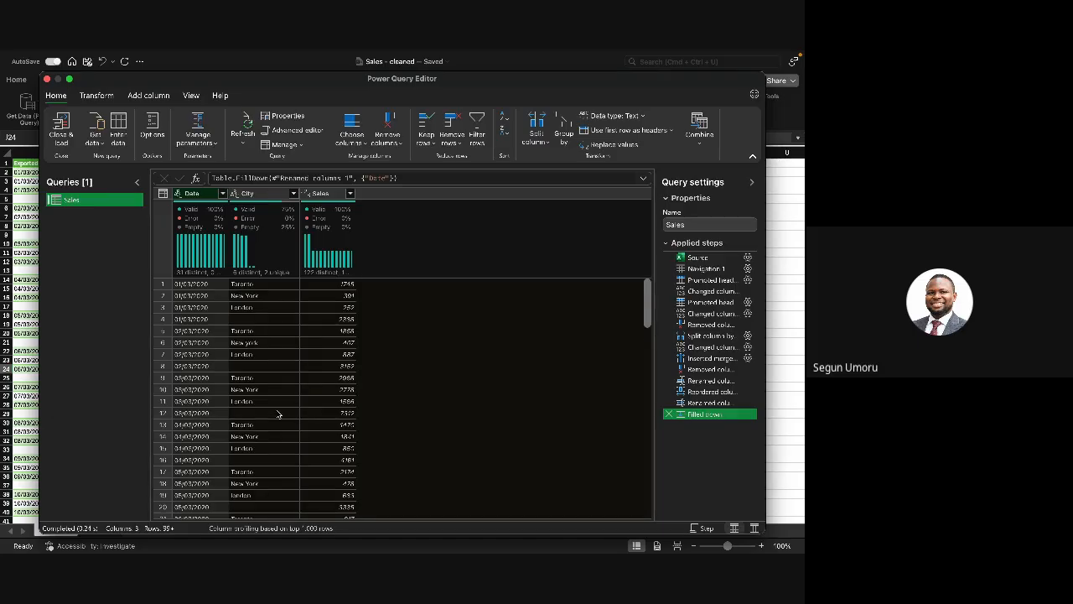
{"action": "scroll", "coordinate": [278, 414], "scroll_direction": "down", "scroll_amount": 10}
{"action": "scroll", "coordinate": [279, 414], "scroll_direction": "down", "scroll_amount": 10}
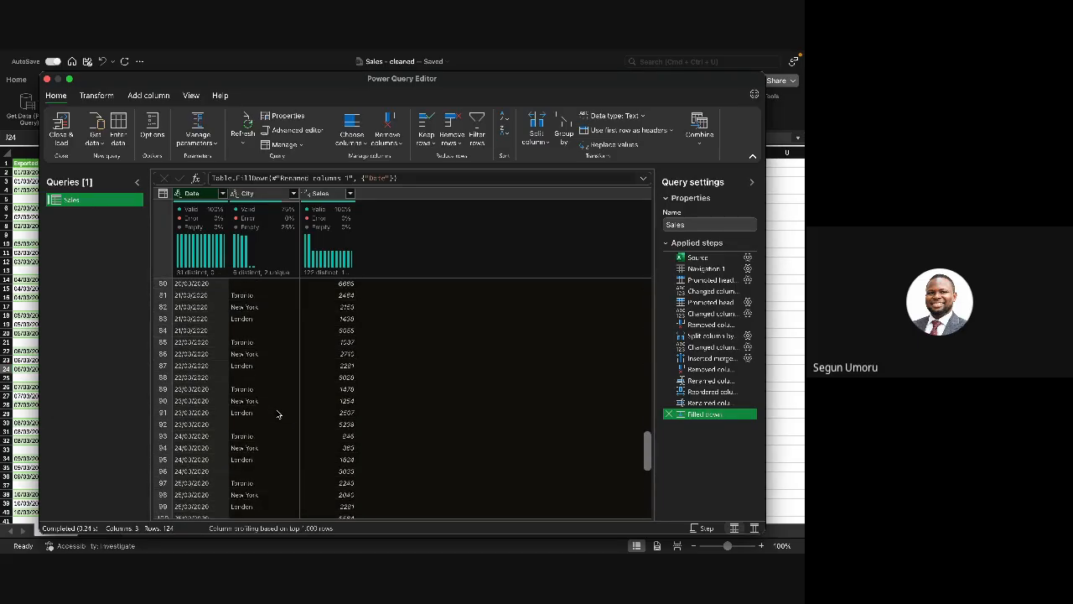
{"action": "scroll", "coordinate": [278, 414], "scroll_direction": "down", "scroll_amount": 5}
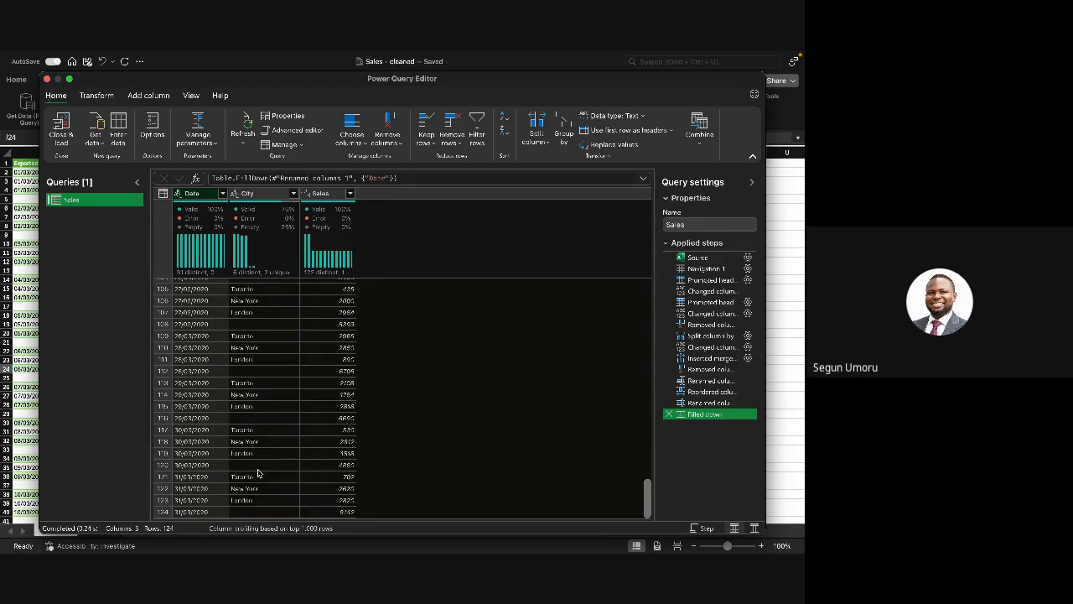
{"action": "scroll", "coordinate": [258, 473], "scroll_direction": "up", "scroll_amount": 2}
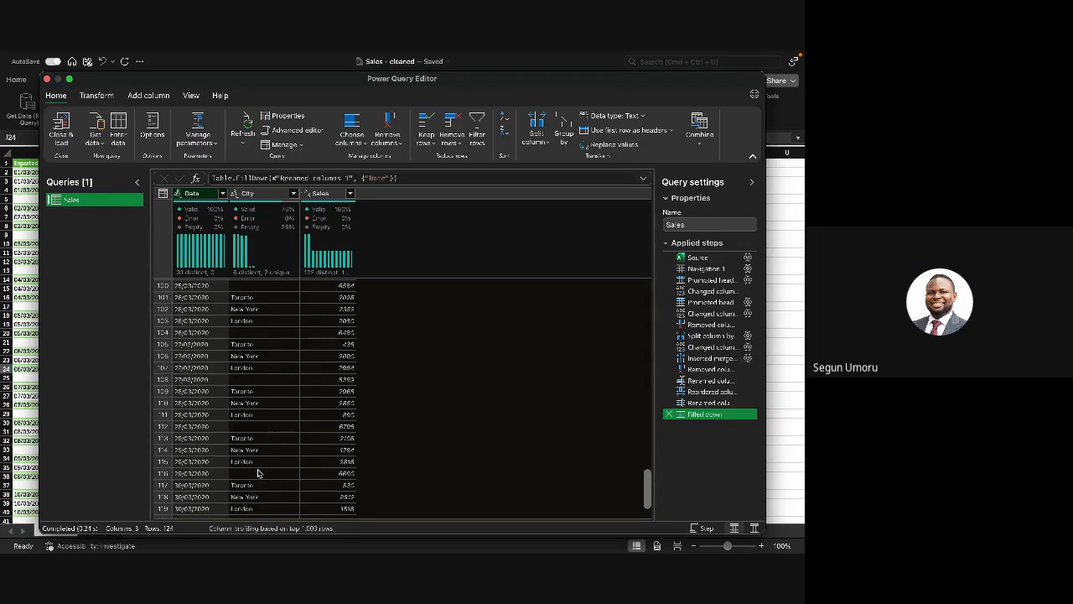
{"action": "scroll", "coordinate": [258, 473], "scroll_direction": "up", "scroll_amount": 20}
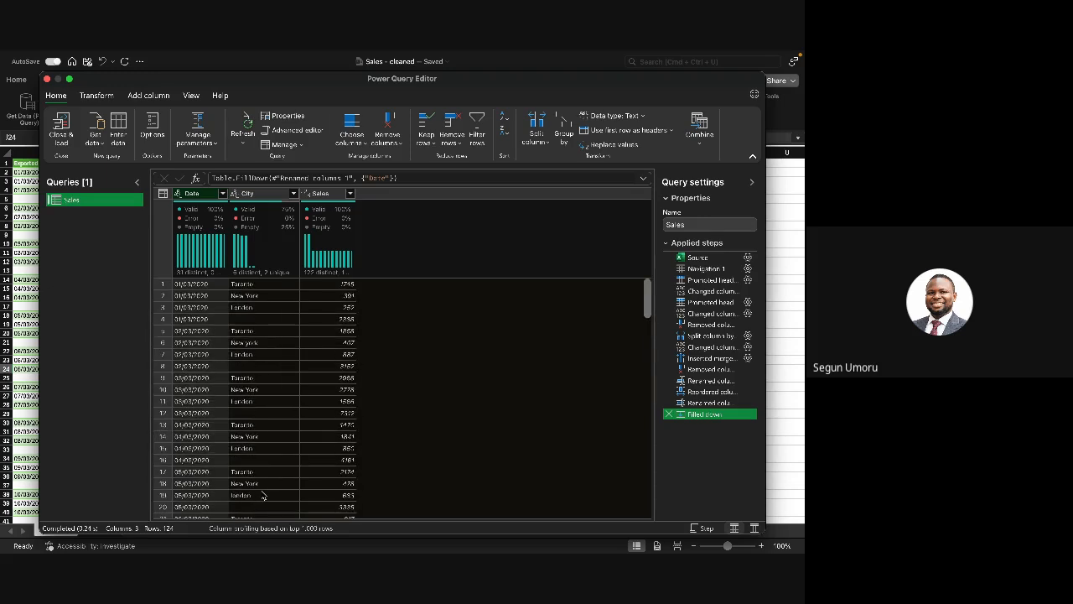
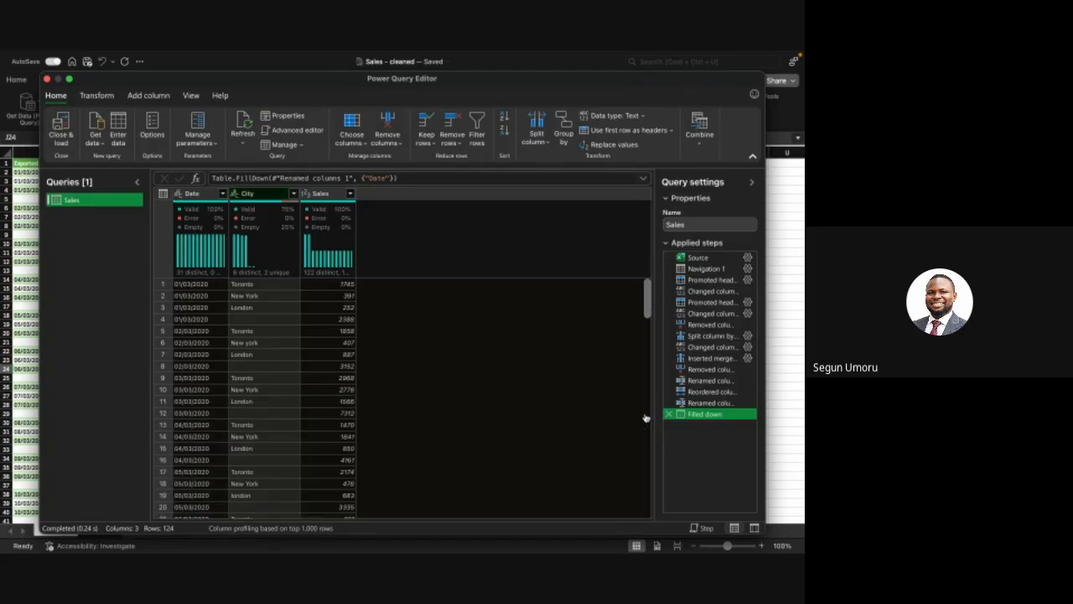
Step: Replace the empty values in the City column with "Unknown"
{"action": "right_click", "coordinate": [273, 195]}
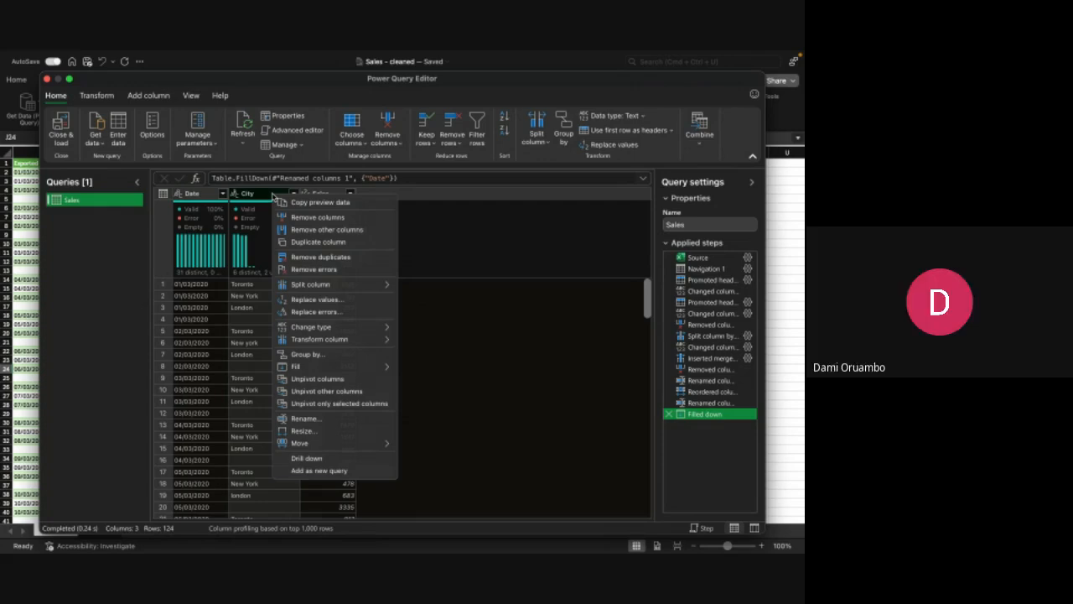
{"action": "left_click", "coordinate": [341, 305]}
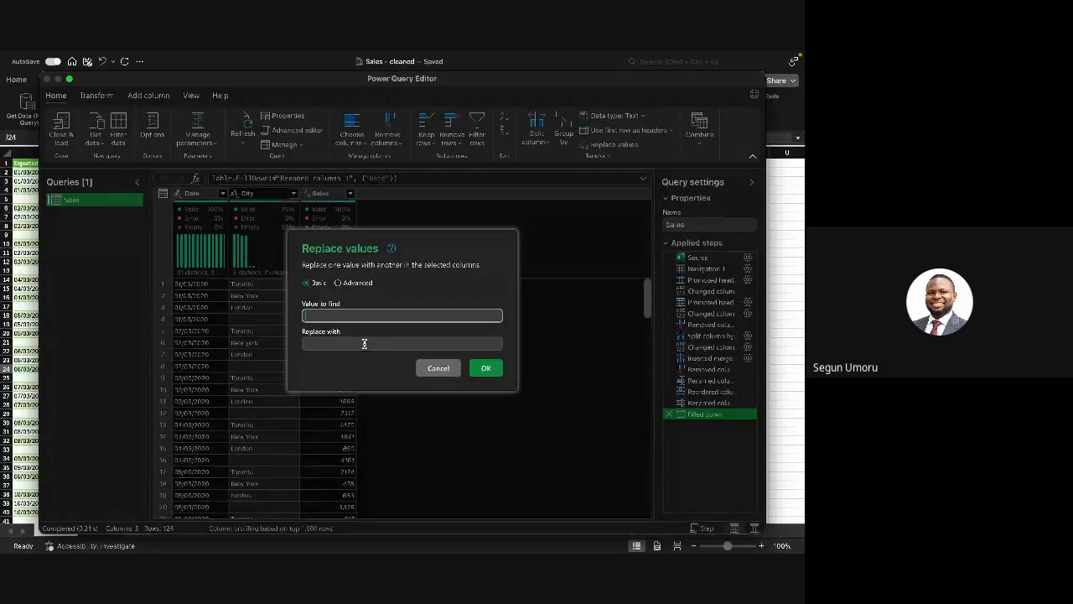
{"action": "left_click", "coordinate": [355, 336]}
{"action": "left_click", "coordinate": [334, 347]}
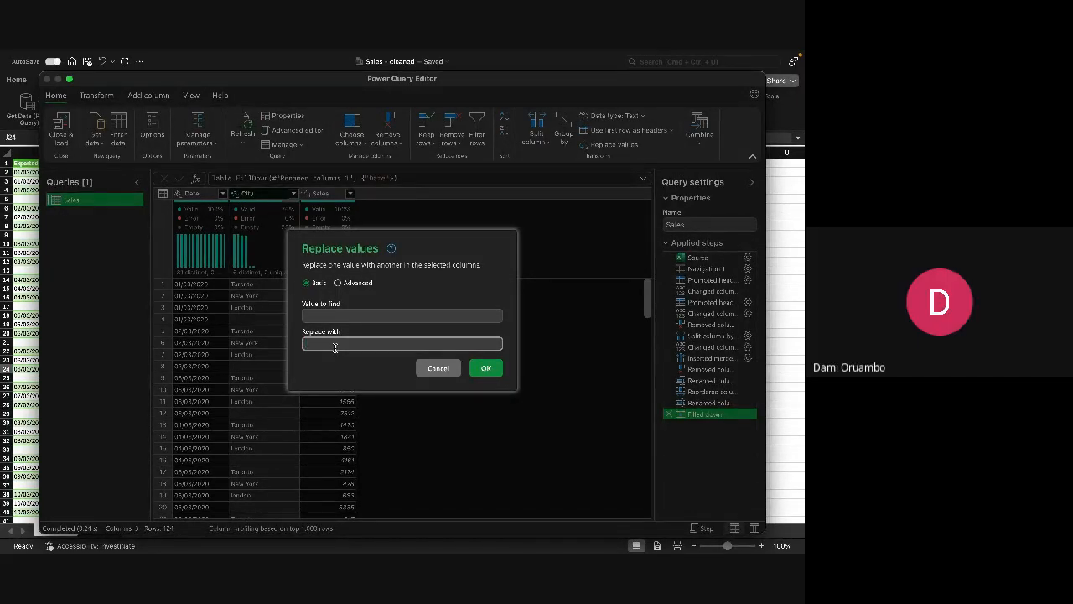
{"action": "type", "text": "Unk"}
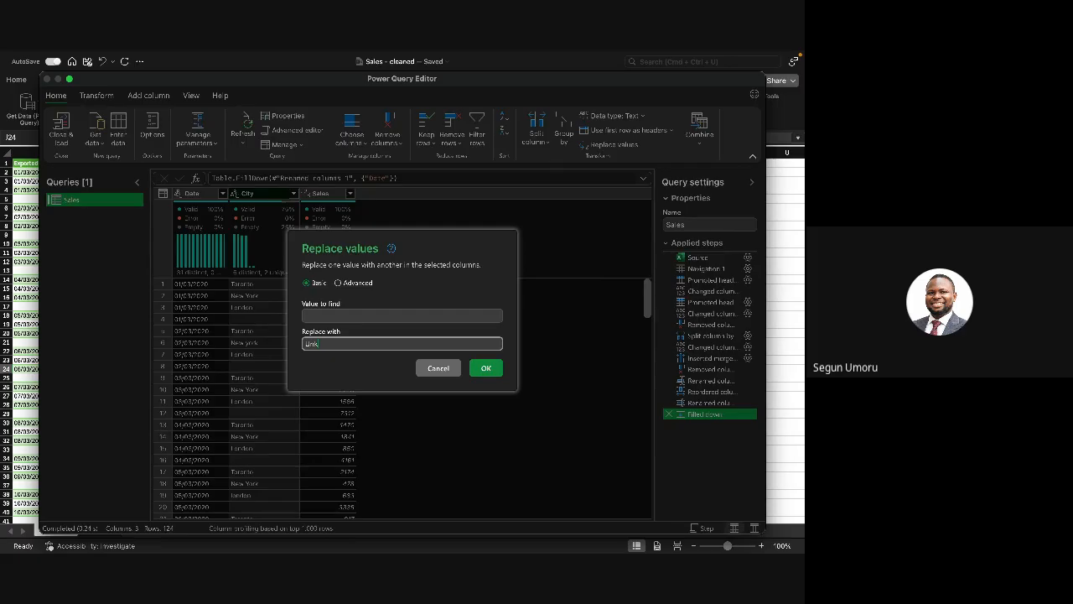
{"action": "type", "text": "nown"}
{"action": "left_click", "coordinate": [489, 371]}
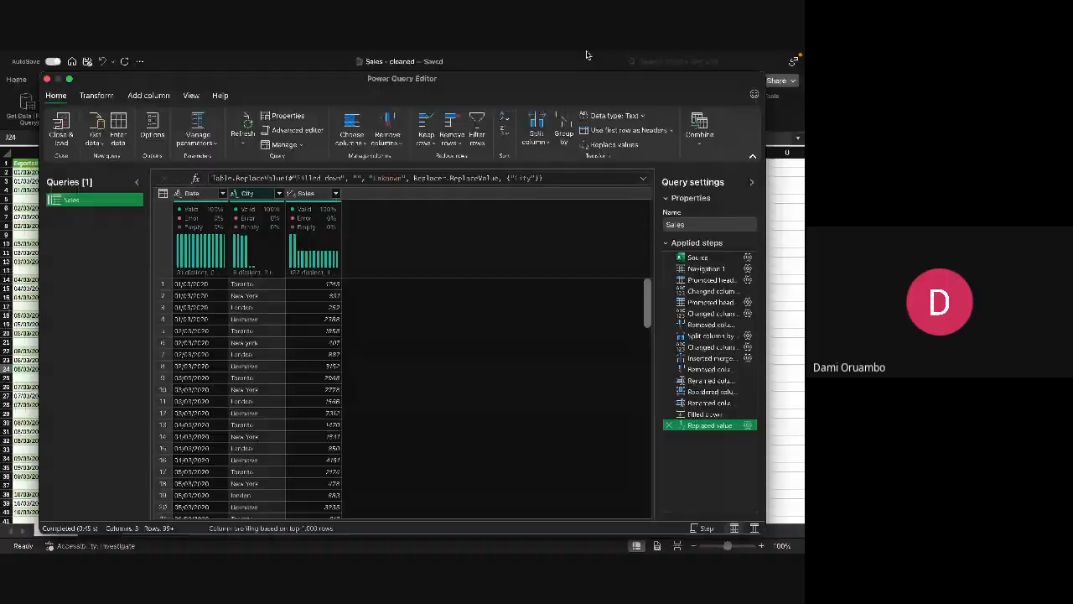
Step: Try changing the Date column's data type to Date and check the converted values throughout the rows
{"action": "left_click", "coordinate": [178, 194]}
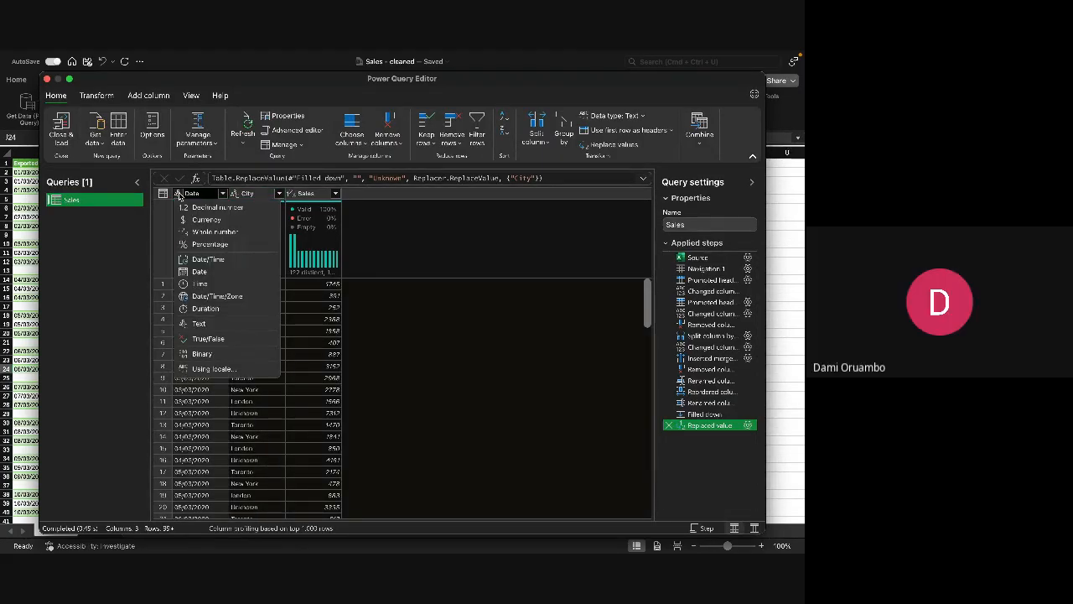
{"action": "left_click", "coordinate": [178, 195]}
{"action": "left_click", "coordinate": [179, 195]}
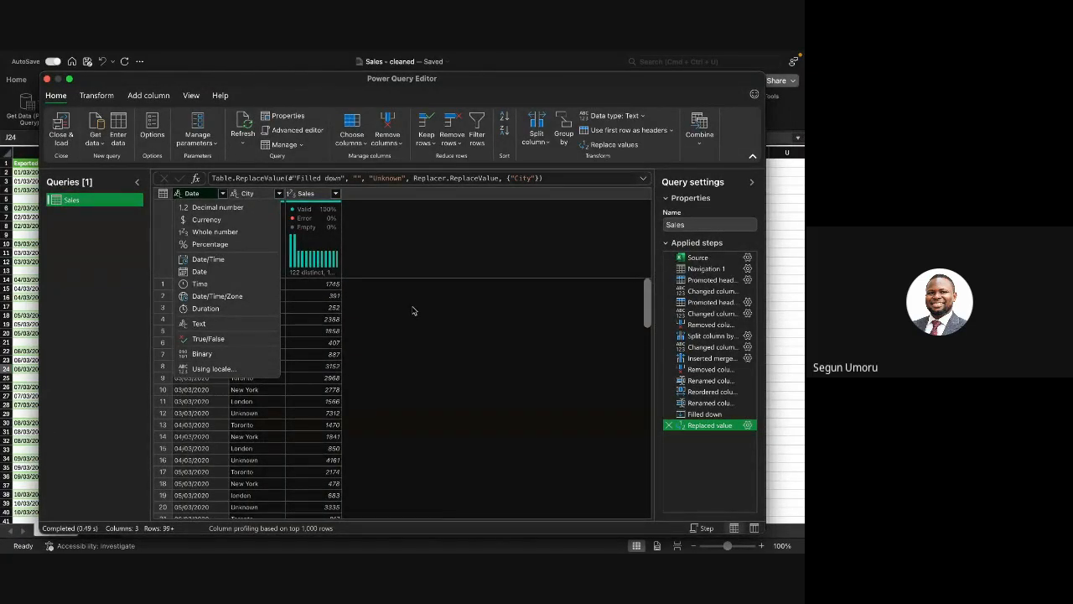
{"action": "left_click", "coordinate": [241, 271]}
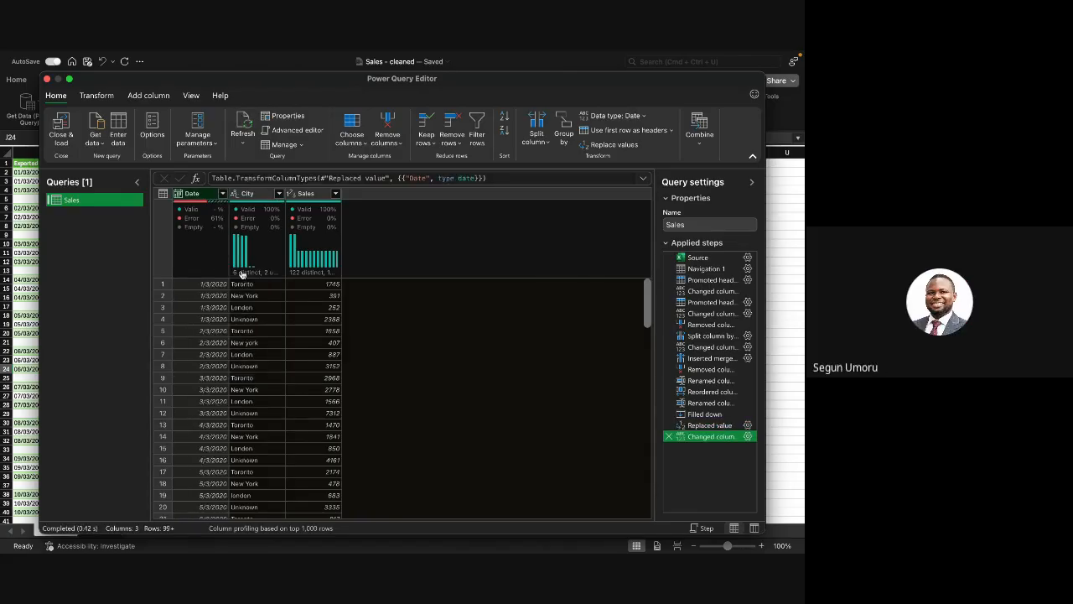
{"action": "mouse_move", "coordinate": [195, 226]}
{"action": "scroll", "coordinate": [222, 392], "scroll_direction": "down", "scroll_amount": 6}
{"action": "scroll", "coordinate": [222, 391], "scroll_direction": "down", "scroll_amount": 7}
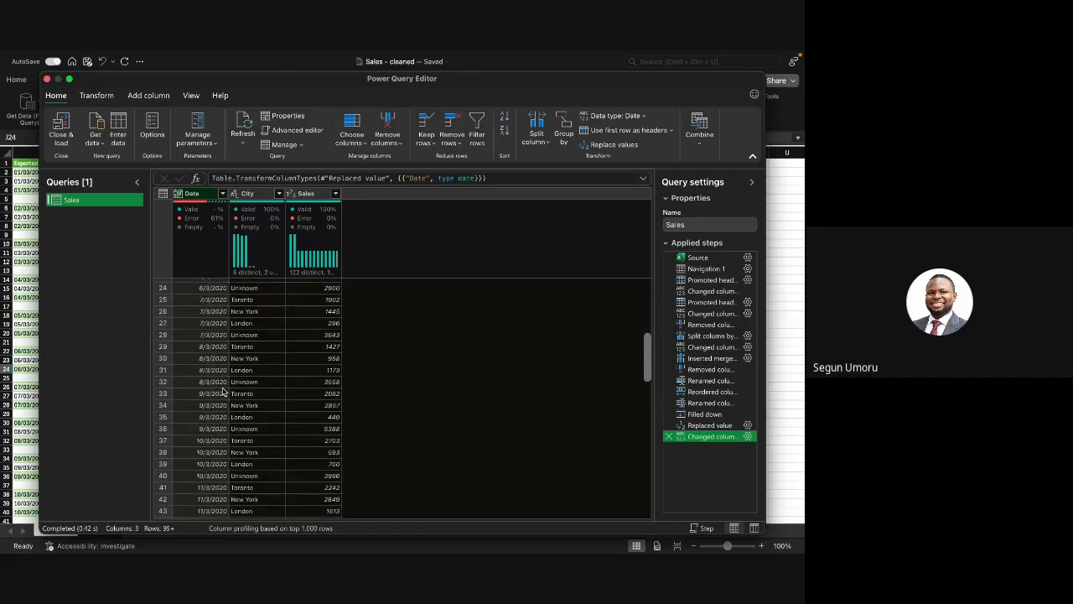
{"action": "scroll", "coordinate": [222, 392], "scroll_direction": "down", "scroll_amount": 17}
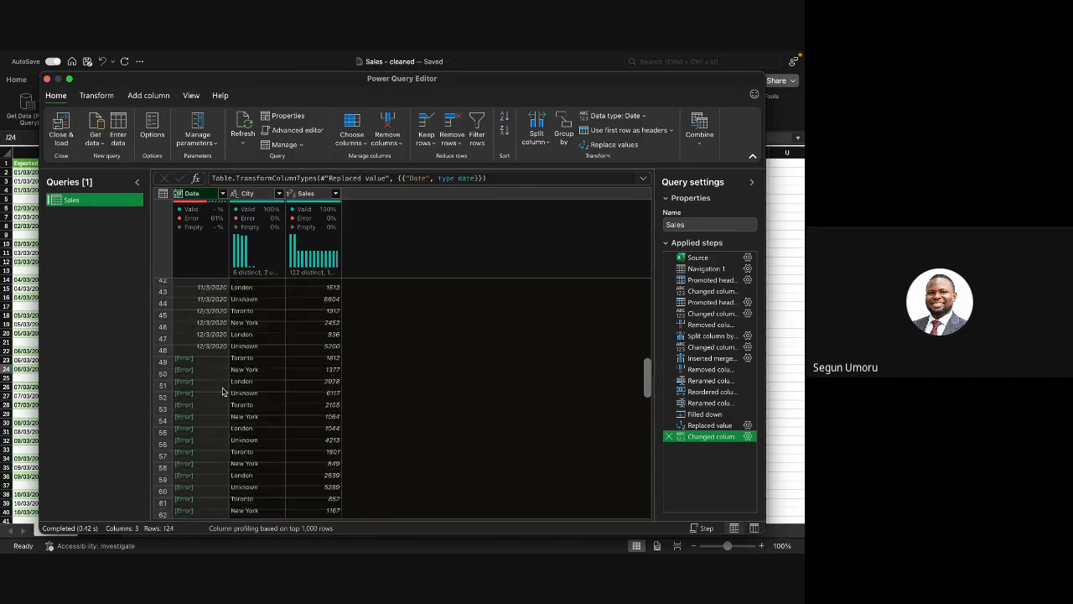
{"action": "scroll", "coordinate": [222, 392], "scroll_direction": "up", "scroll_amount": 9}
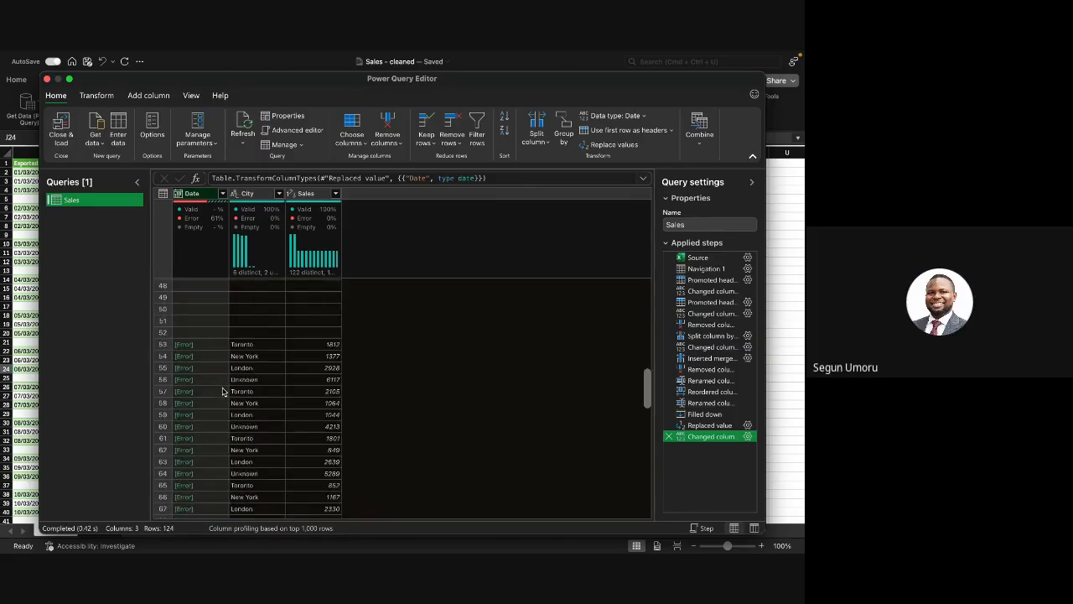
{"action": "scroll", "coordinate": [222, 392], "scroll_direction": "down", "scroll_amount": 1}
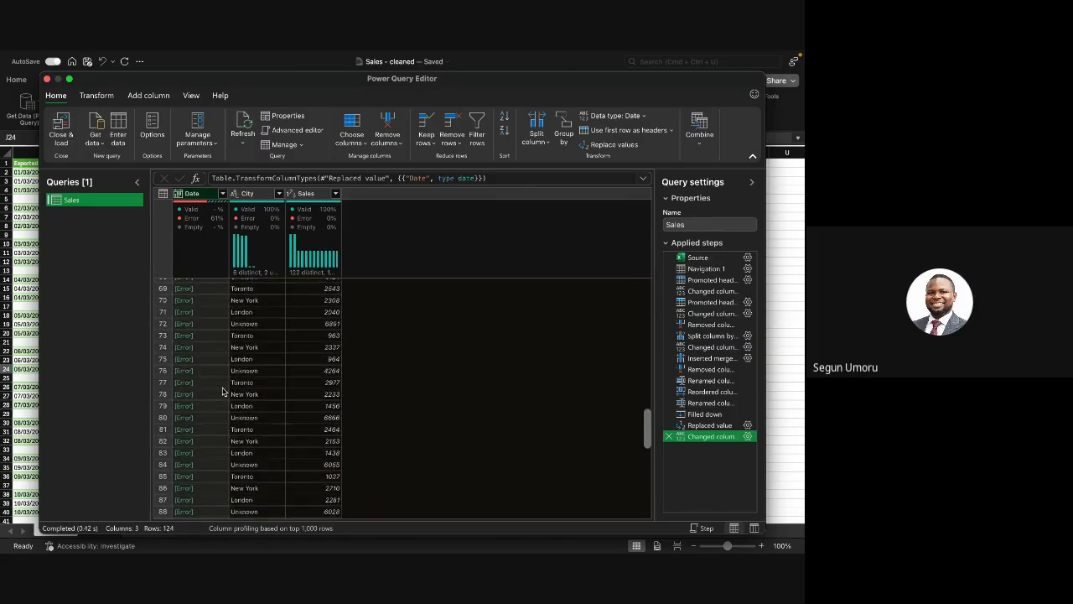
{"action": "scroll", "coordinate": [222, 391], "scroll_direction": "down", "scroll_amount": 6}
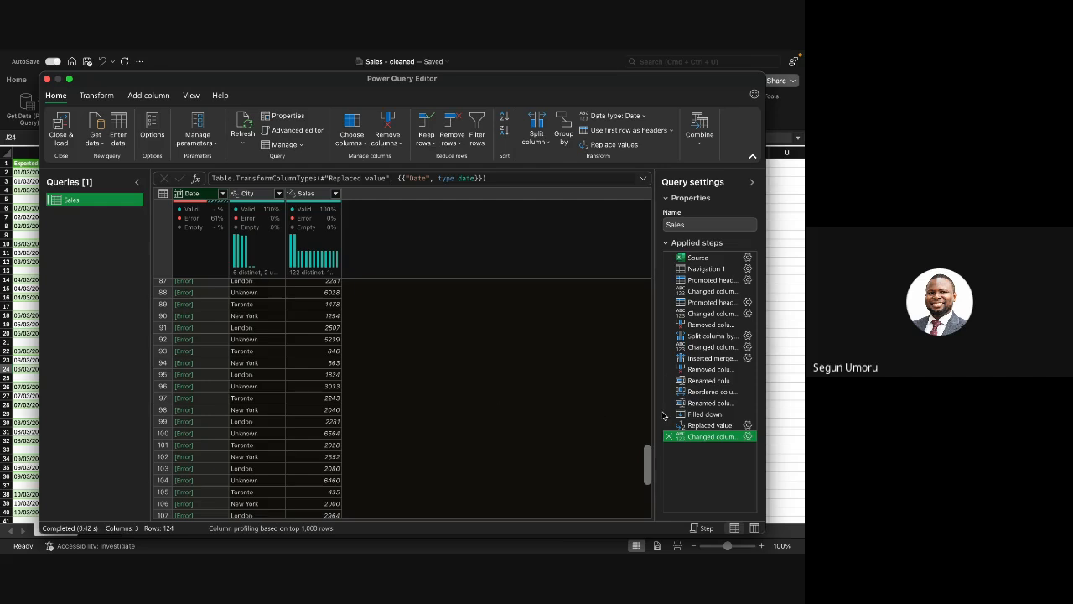
Step: Delete the applied step that changed the Date column's type and look through the original date text again
{"action": "left_click", "coordinate": [669, 438]}
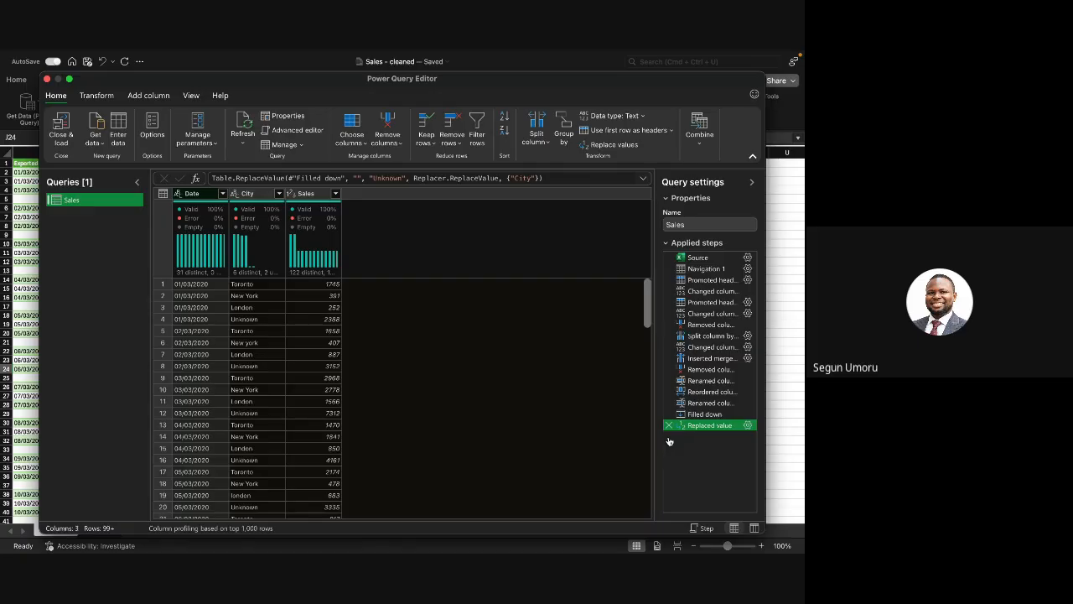
{"action": "scroll", "coordinate": [310, 372], "scroll_direction": "down", "scroll_amount": 15}
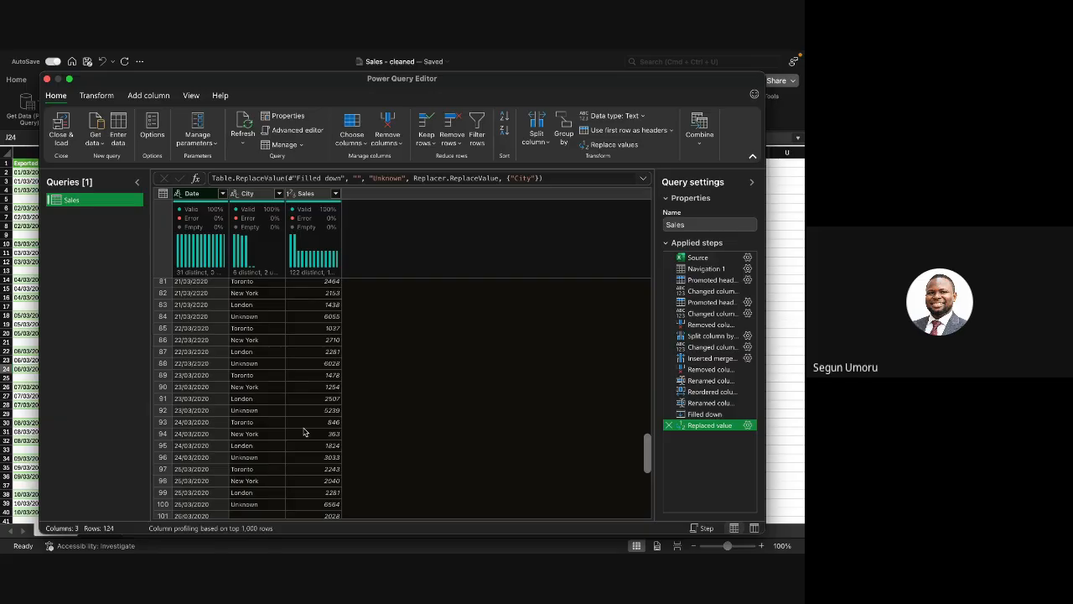
{"action": "scroll", "coordinate": [304, 431], "scroll_direction": "up", "scroll_amount": 15}
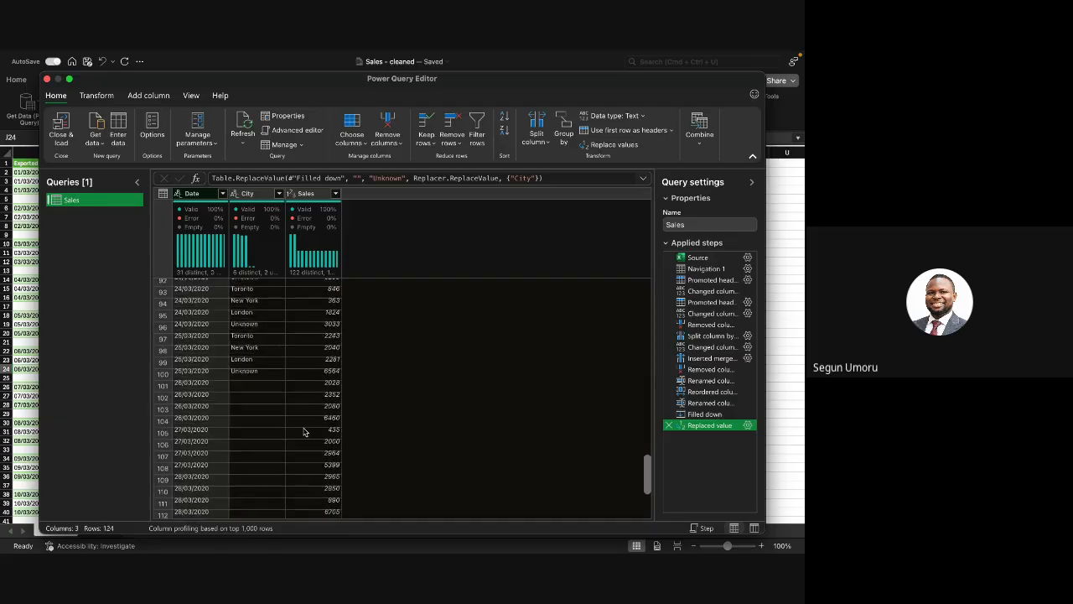
Step: Examine the City column down to the last row and inspect the full content of the City cell in row 112
{"action": "scroll", "coordinate": [304, 432], "scroll_direction": "down", "scroll_amount": 20}
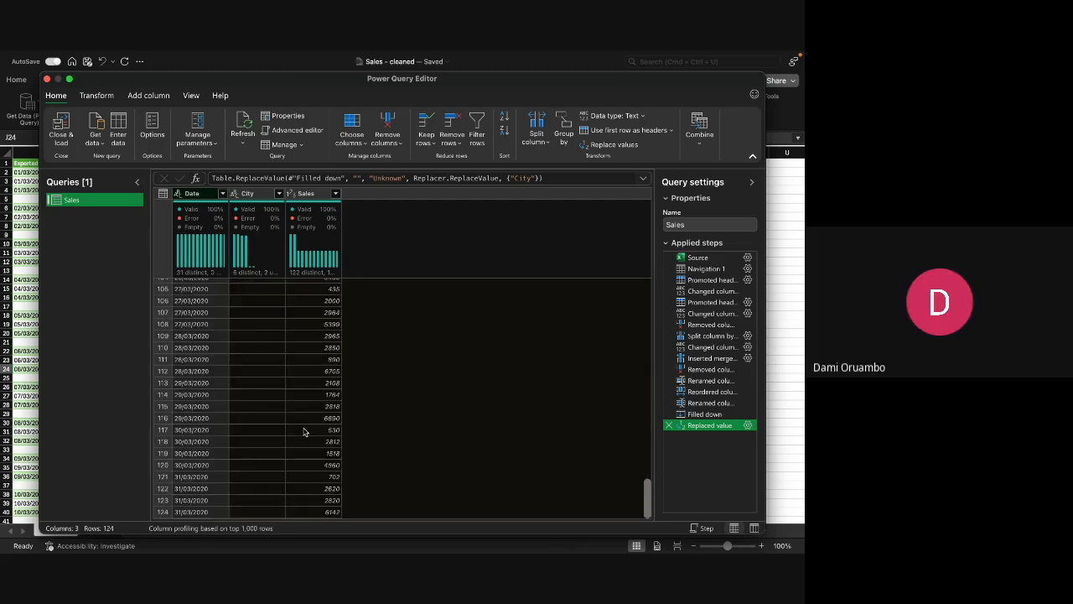
{"action": "scroll", "coordinate": [304, 432], "scroll_direction": "up", "scroll_amount": 3}
{"action": "scroll", "coordinate": [304, 432], "scroll_direction": "down", "scroll_amount": 3}
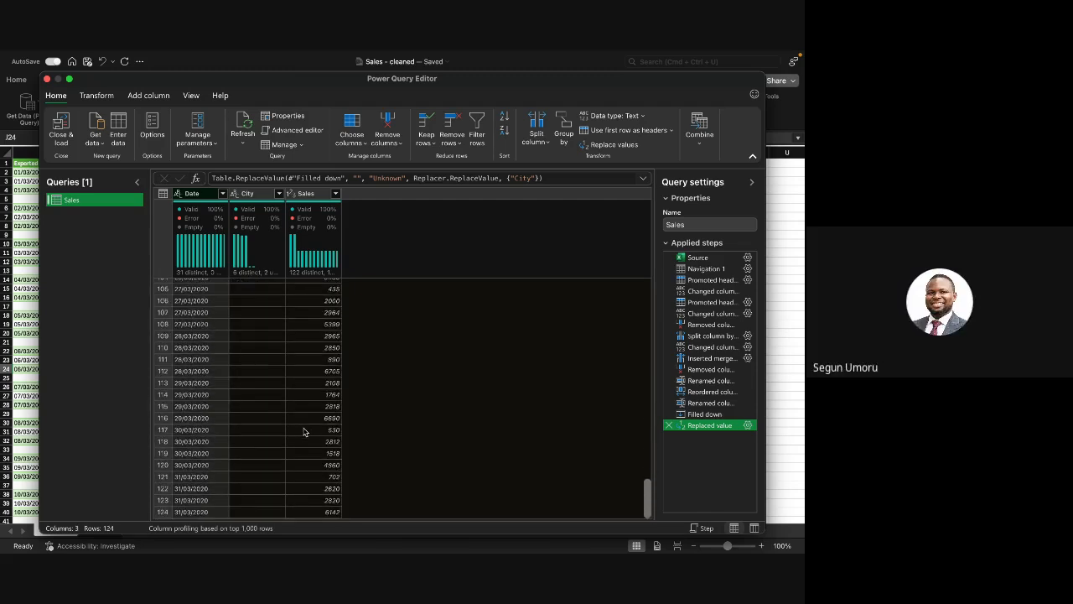
{"action": "scroll", "coordinate": [304, 431], "scroll_direction": "up", "scroll_amount": 3}
{"action": "scroll", "coordinate": [304, 432], "scroll_direction": "up", "scroll_amount": 5}
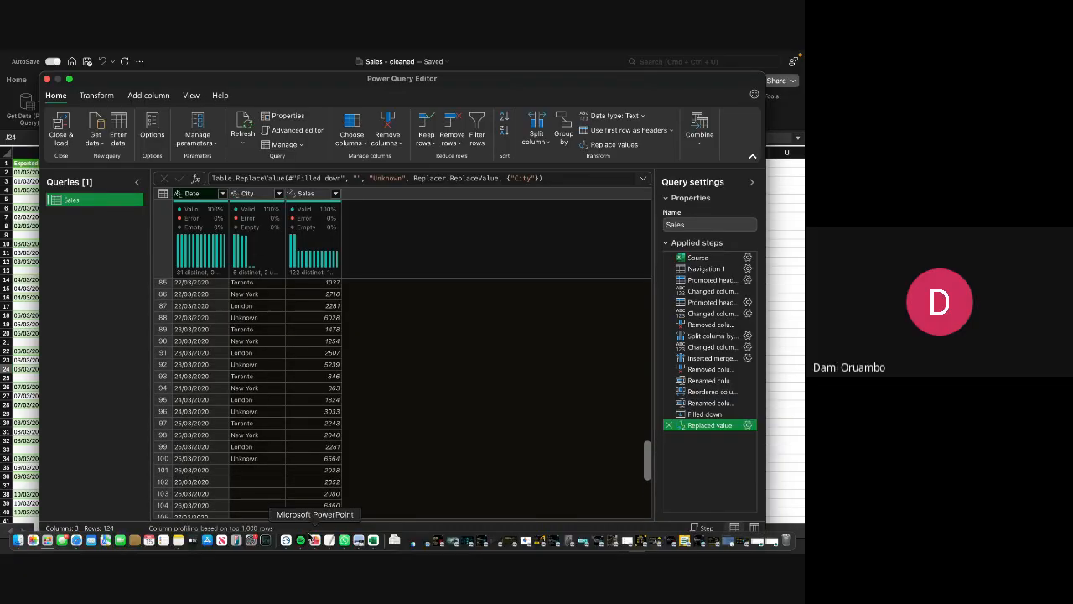
{"action": "scroll", "coordinate": [243, 453], "scroll_direction": "down", "scroll_amount": 5}
{"action": "scroll", "coordinate": [247, 453], "scroll_direction": "up", "scroll_amount": 1}
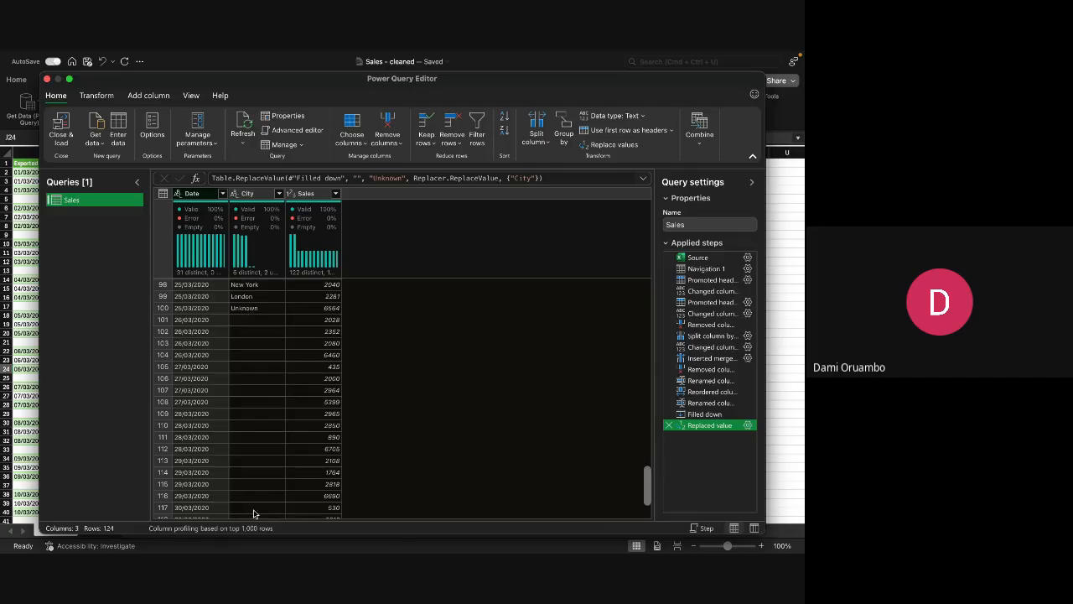
{"action": "scroll", "coordinate": [254, 509], "scroll_direction": "down", "scroll_amount": 3}
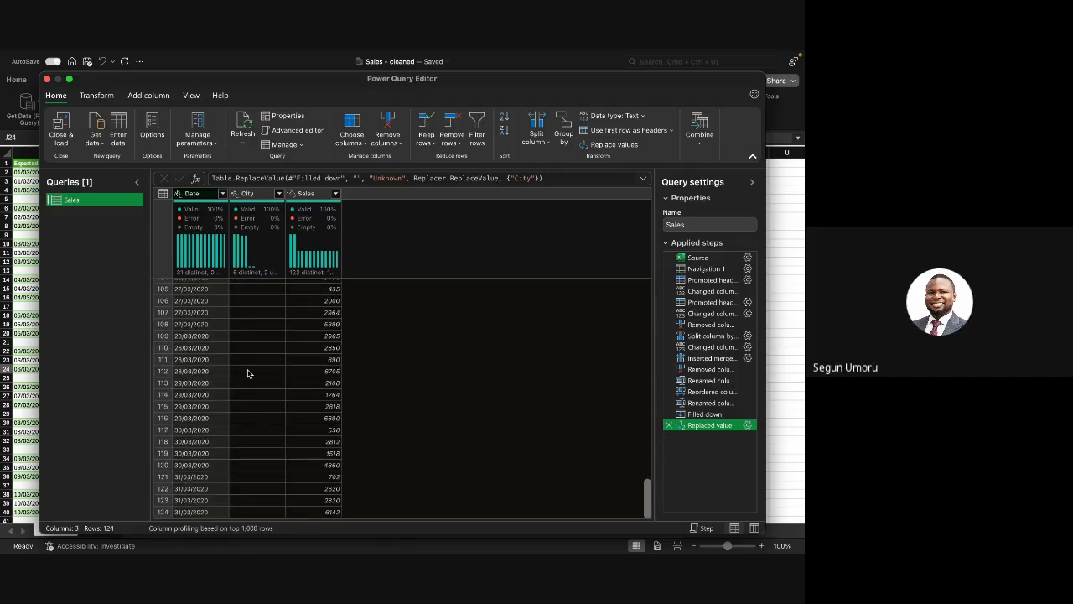
{"action": "scroll", "coordinate": [248, 374], "scroll_direction": "up", "scroll_amount": 3}
{"action": "scroll", "coordinate": [247, 374], "scroll_direction": "down", "scroll_amount": 3}
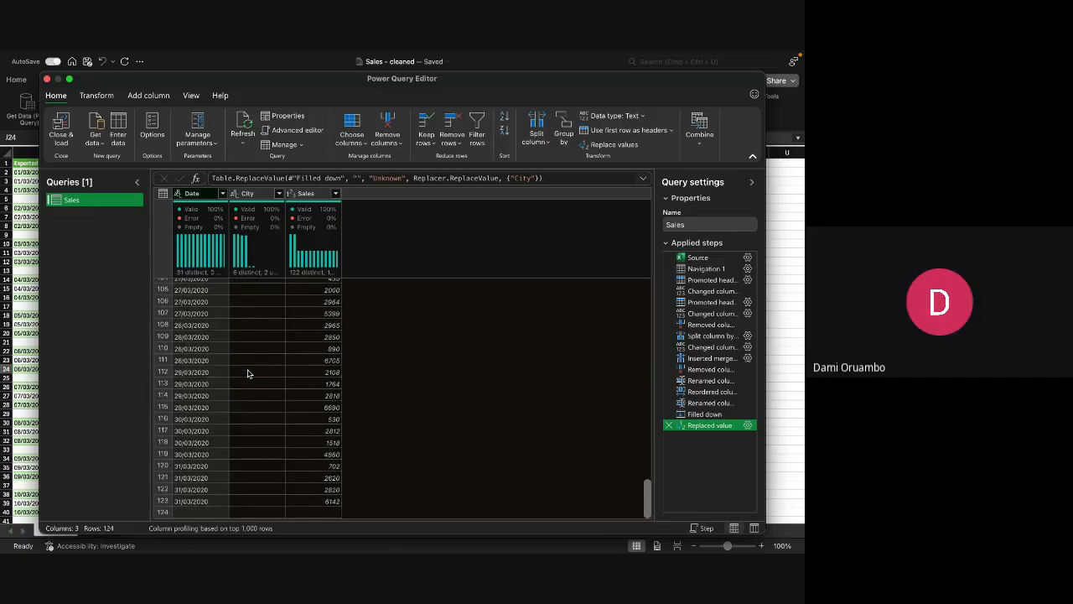
{"action": "left_click", "coordinate": [248, 371]}
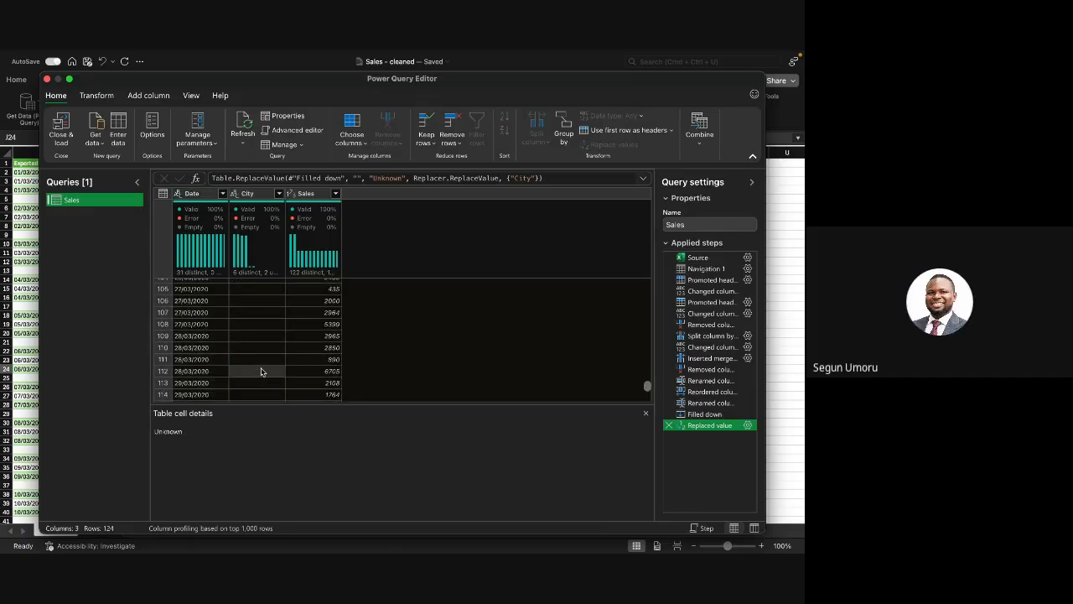
{"action": "left_click", "coordinate": [650, 414]}
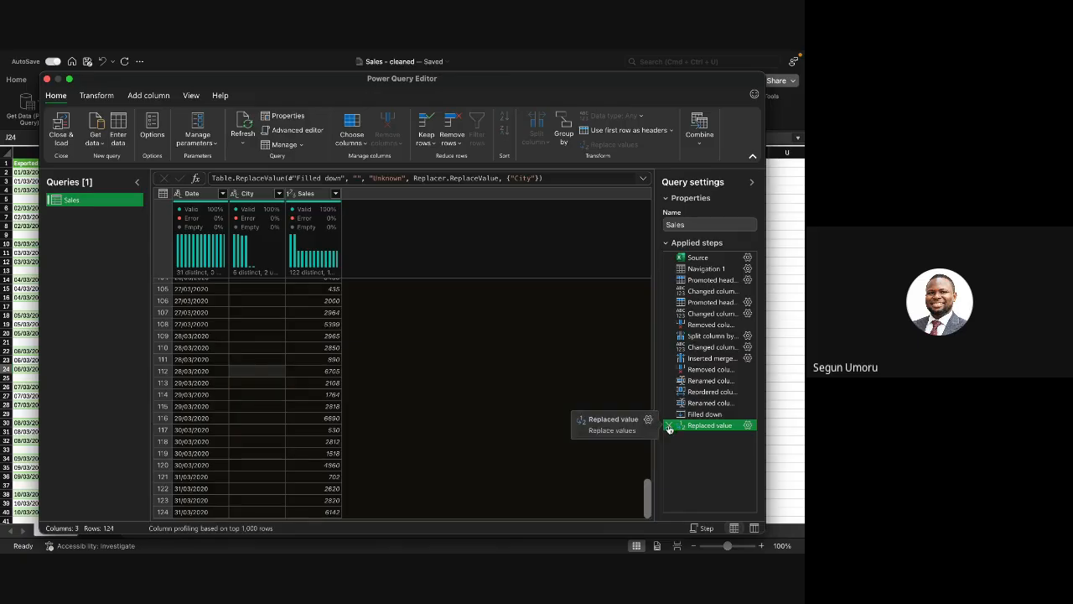
Step: Delete the applied step that replaced the empty City values and check the list of distinct cities
{"action": "left_click", "coordinate": [668, 425]}
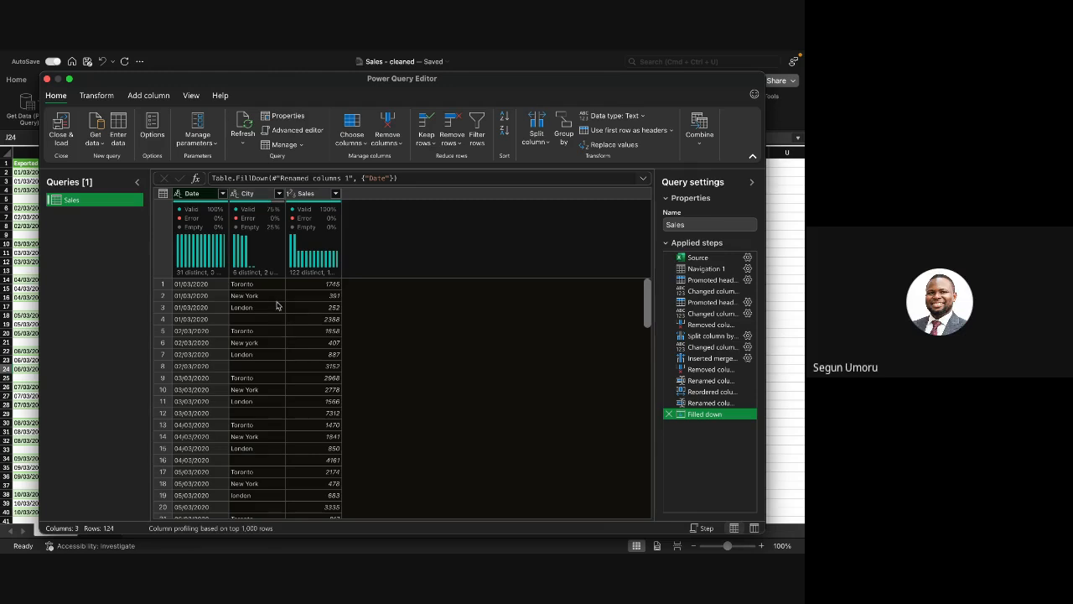
{"action": "left_click", "coordinate": [279, 194]}
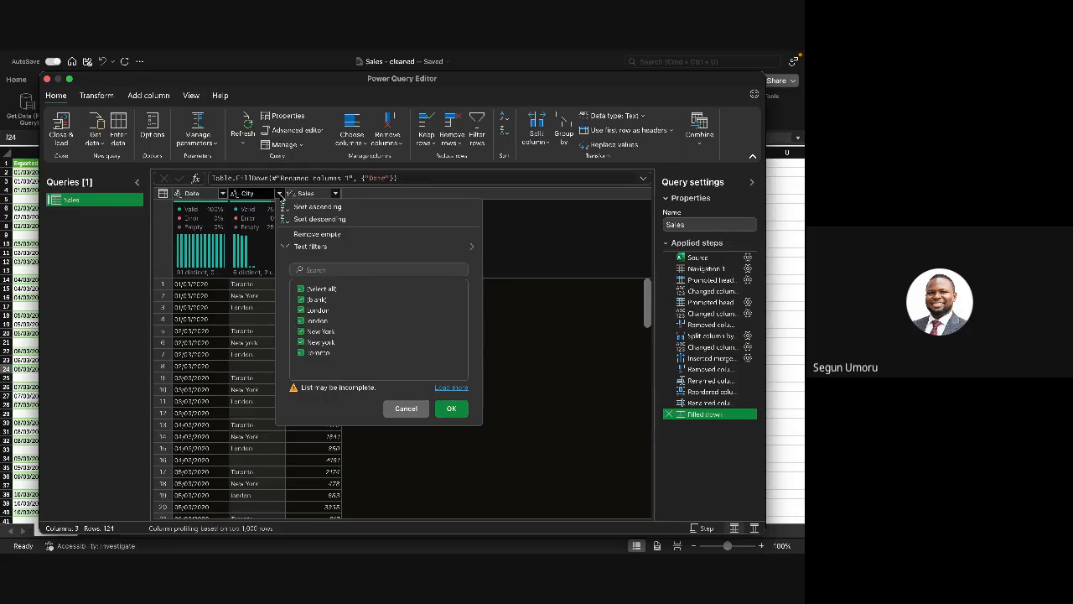
{"action": "left_click", "coordinate": [404, 409]}
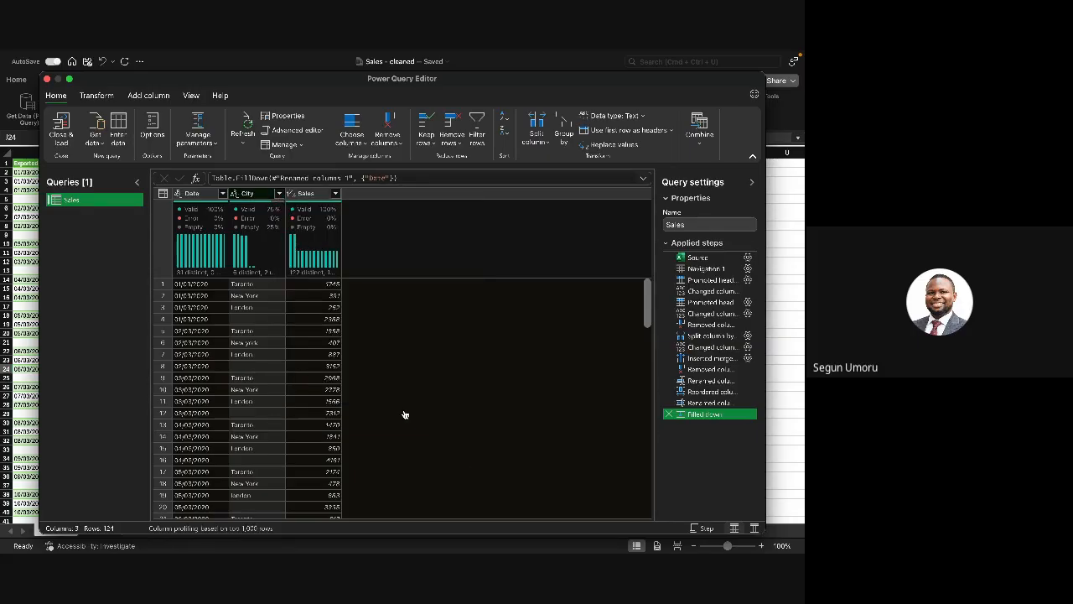
Step: Trim the text in the City column to remove leading and trailing spaces
{"action": "right_click", "coordinate": [259, 196]}
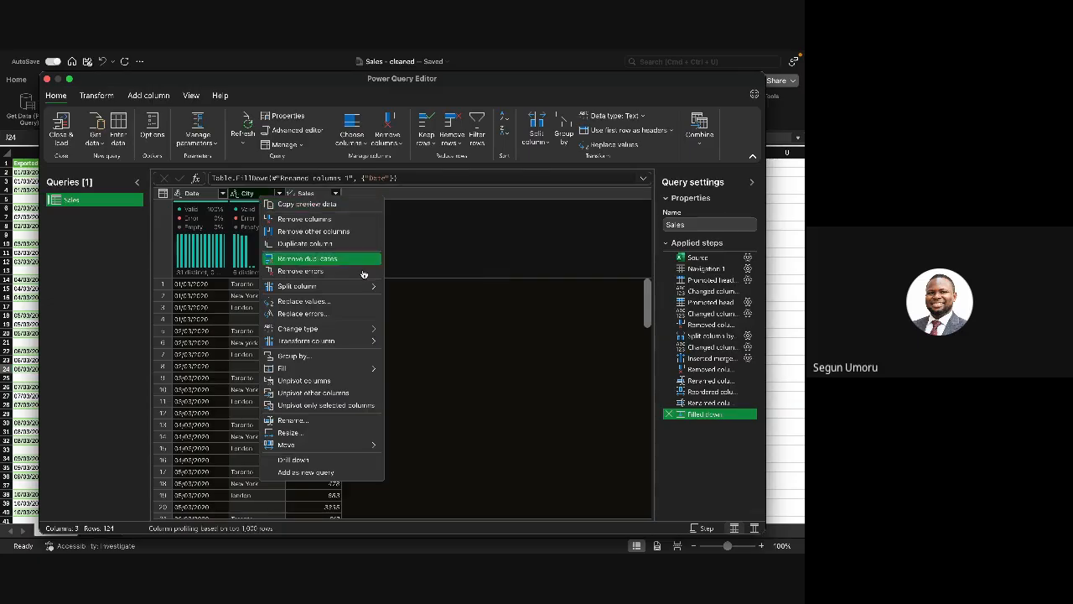
{"action": "mouse_move", "coordinate": [369, 342]}
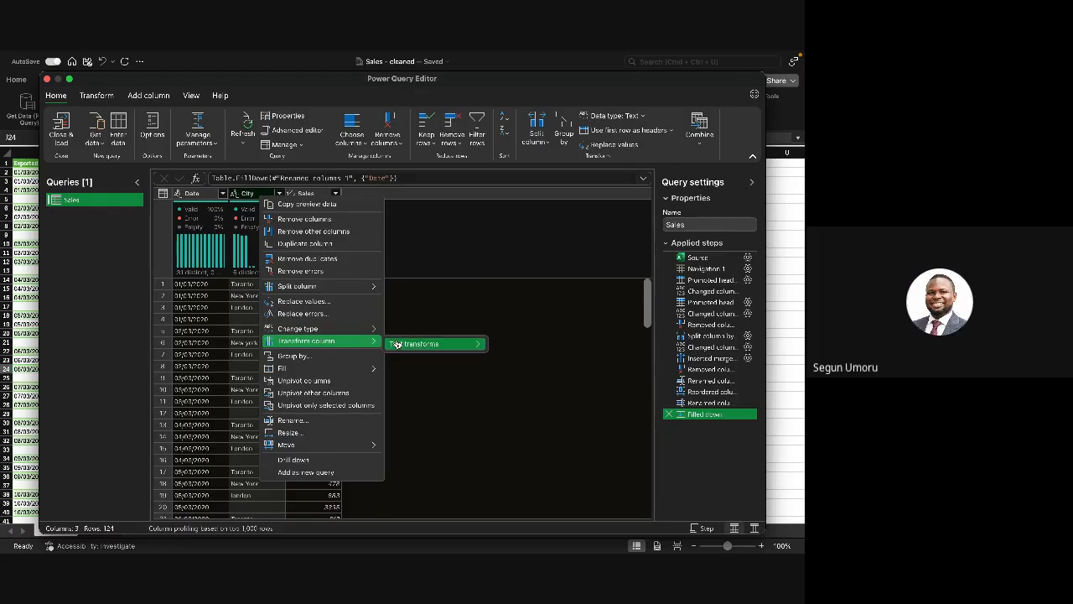
{"action": "mouse_move", "coordinate": [407, 343]}
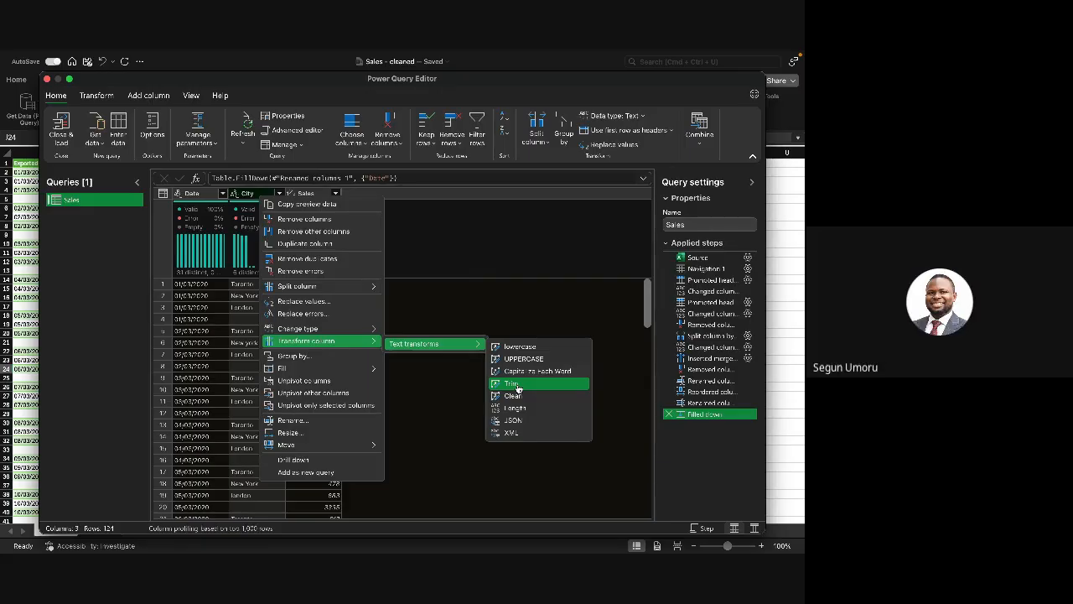
{"action": "left_click", "coordinate": [518, 387]}
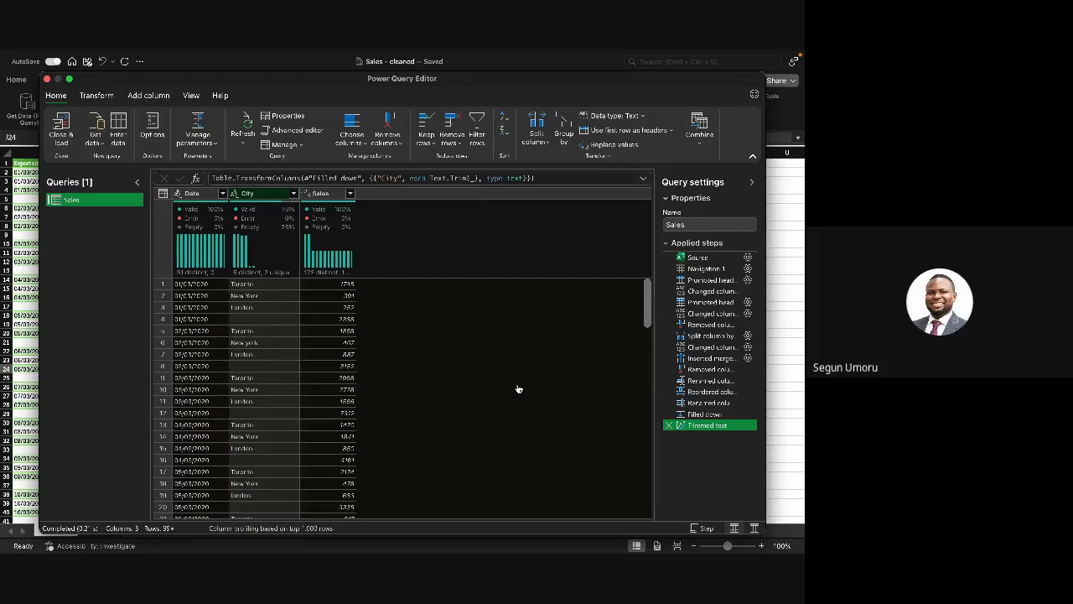
Step: Replace the empty values in the trimmed City column with "Unknown"
{"action": "right_click", "coordinate": [264, 199]}
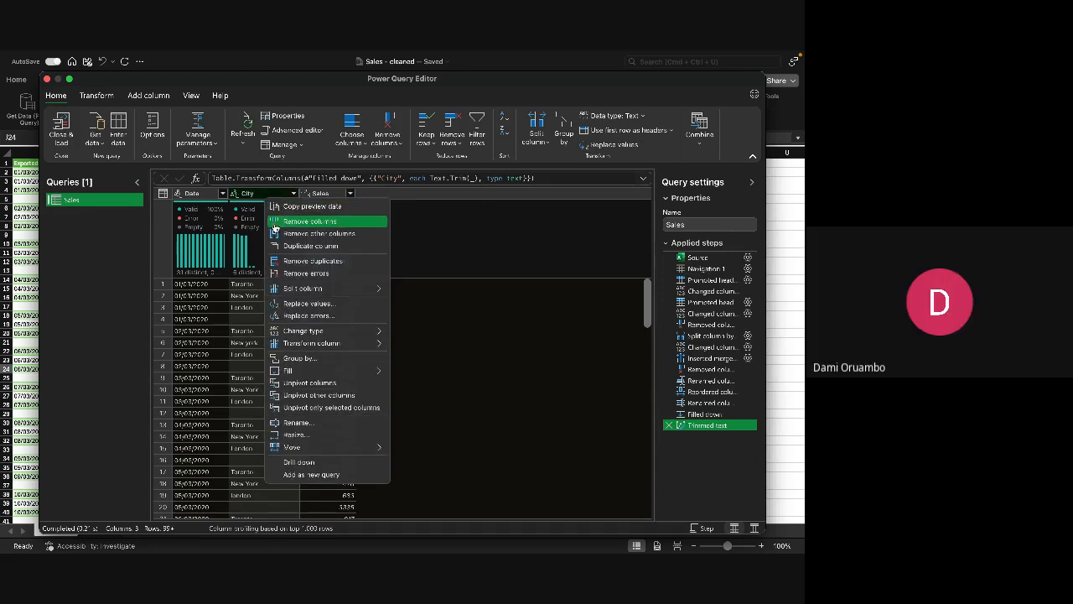
{"action": "left_click", "coordinate": [322, 304]}
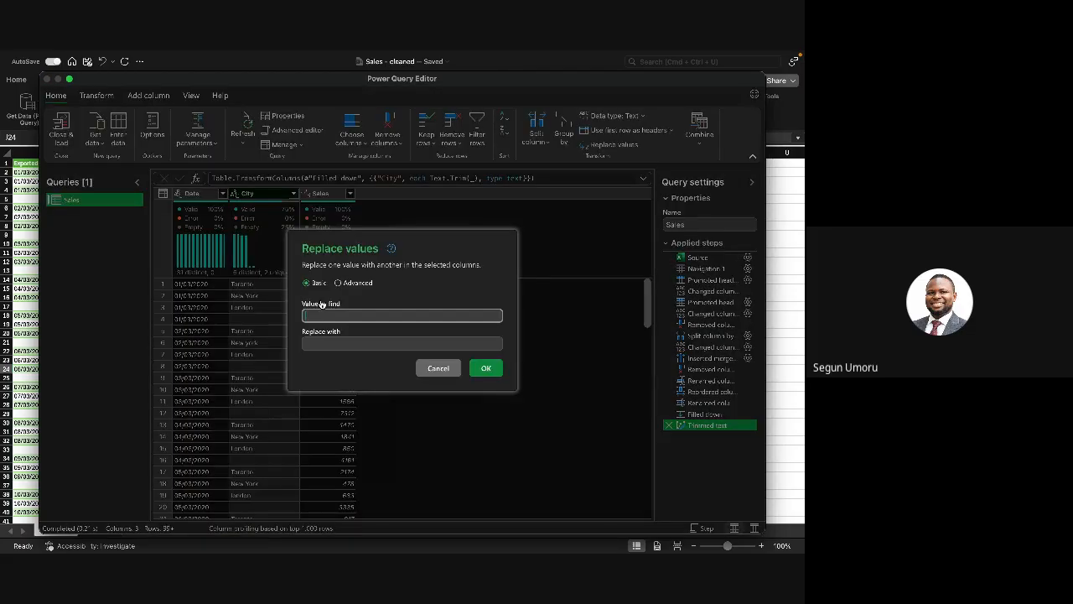
{"action": "left_click", "coordinate": [347, 344]}
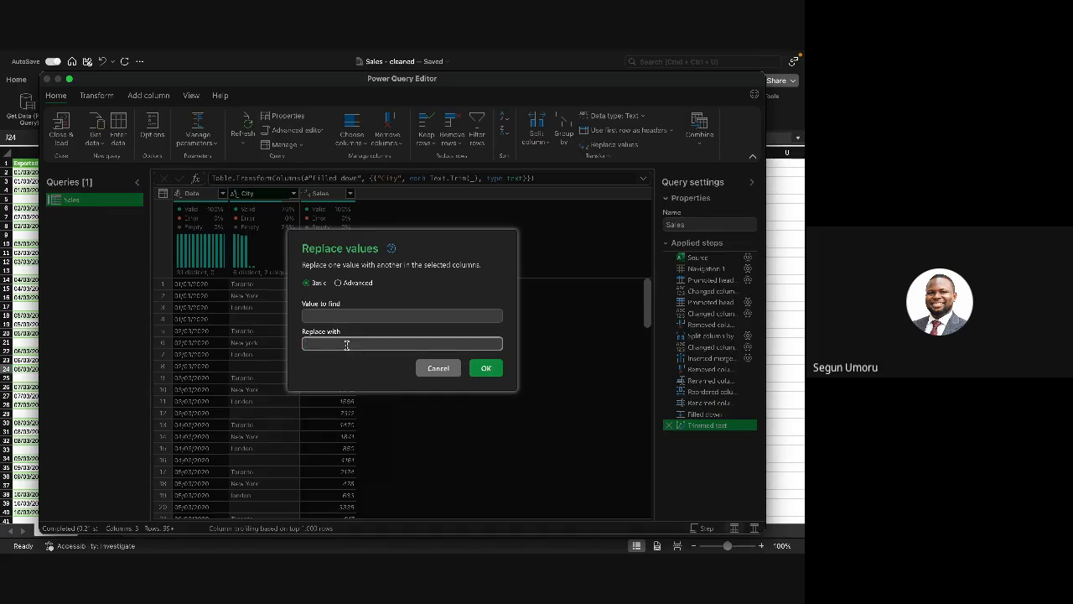
{"action": "type", "text": "Unknown"}
{"action": "left_click", "coordinate": [486, 368]}
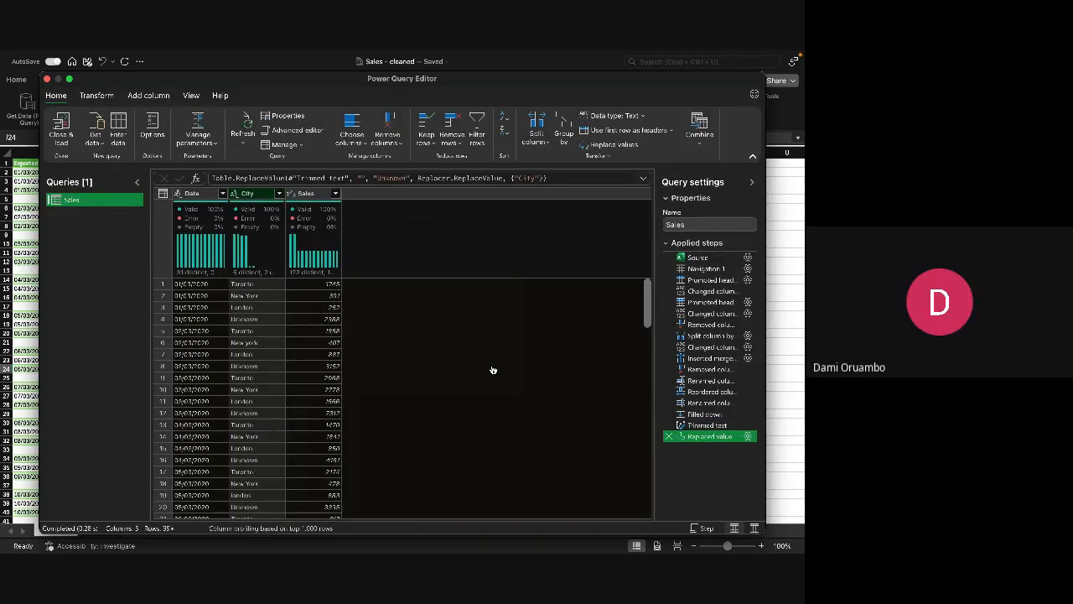
Step: Review the City values throughout the table, from the first rows to the last row
{"action": "scroll", "coordinate": [274, 419], "scroll_direction": "down", "scroll_amount": 20}
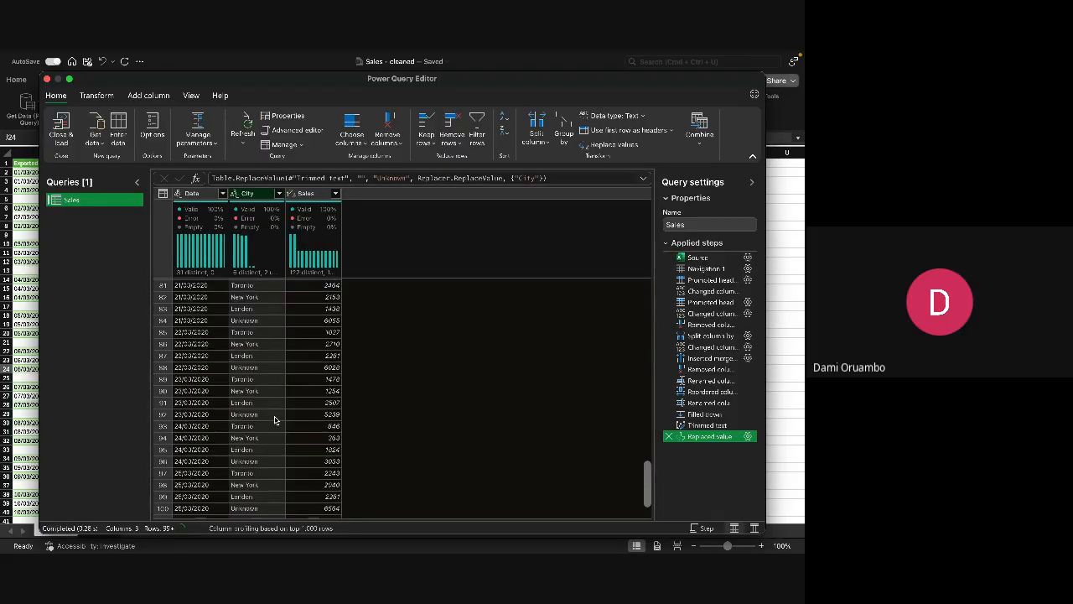
{"action": "scroll", "coordinate": [274, 419], "scroll_direction": "down", "scroll_amount": 6}
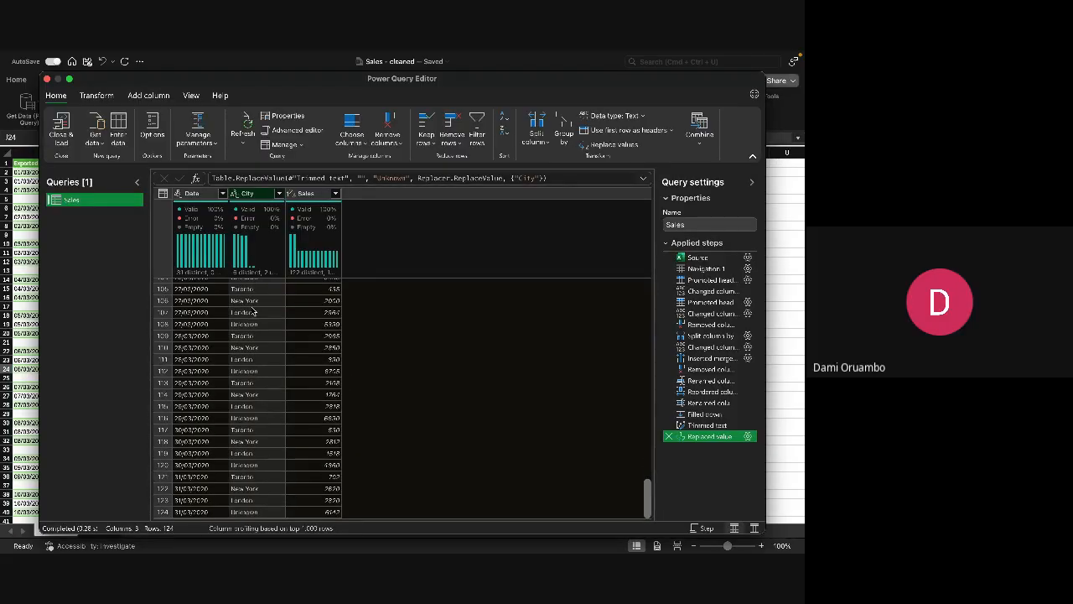
{"action": "scroll", "coordinate": [265, 348], "scroll_direction": "up", "scroll_amount": 3}
{"action": "scroll", "coordinate": [266, 348], "scroll_direction": "down", "scroll_amount": 3}
{"action": "scroll", "coordinate": [264, 348], "scroll_direction": "up", "scroll_amount": 3}
{"action": "scroll", "coordinate": [264, 348], "scroll_direction": "up", "scroll_amount": 20}
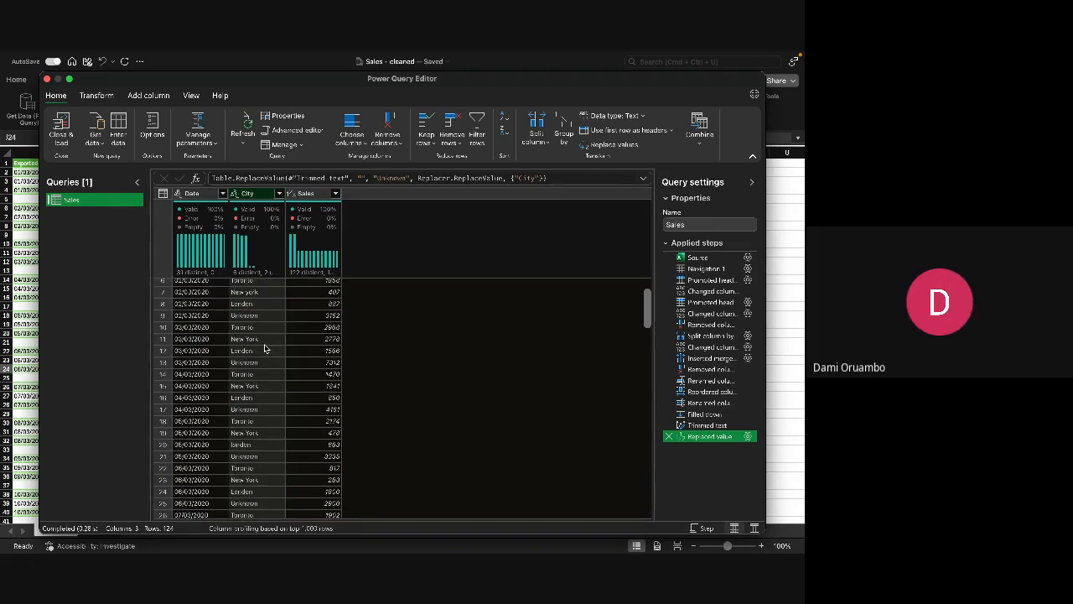
{"action": "scroll", "coordinate": [264, 348], "scroll_direction": "down", "scroll_amount": 20}
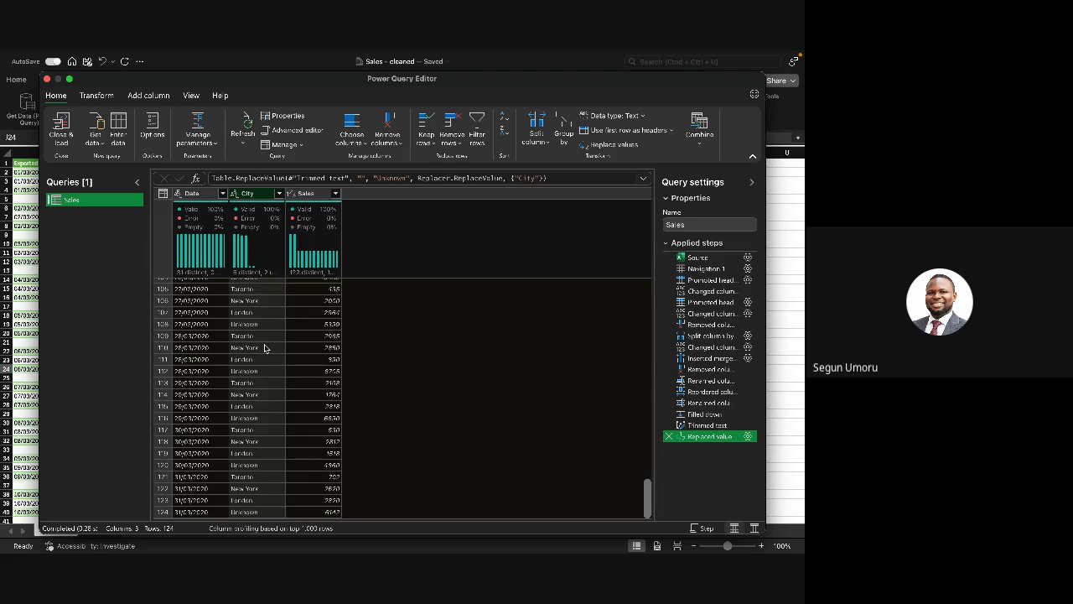
Step: Examine the Date column's profile details, including its column statistics and value distribution
{"action": "left_click", "coordinate": [208, 197]}
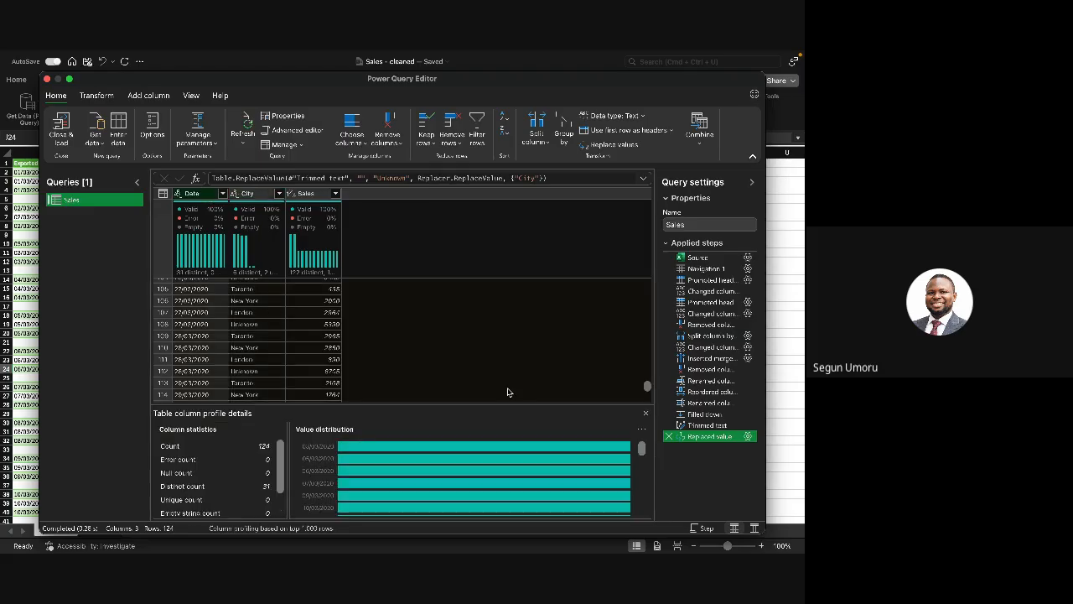
{"action": "left_click", "coordinate": [644, 422]}
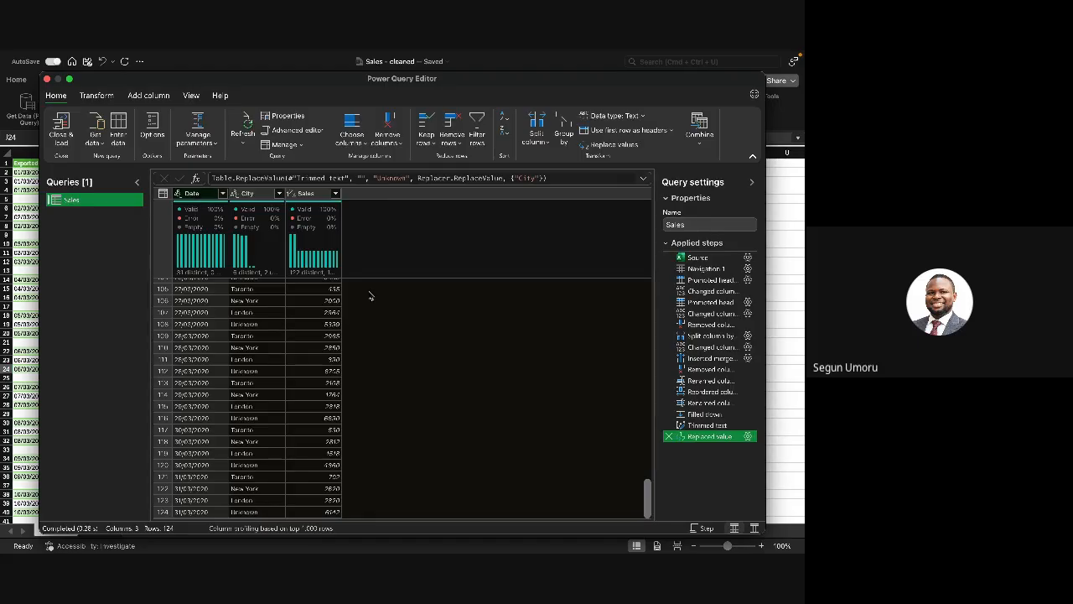
{"action": "left_click", "coordinate": [180, 194]}
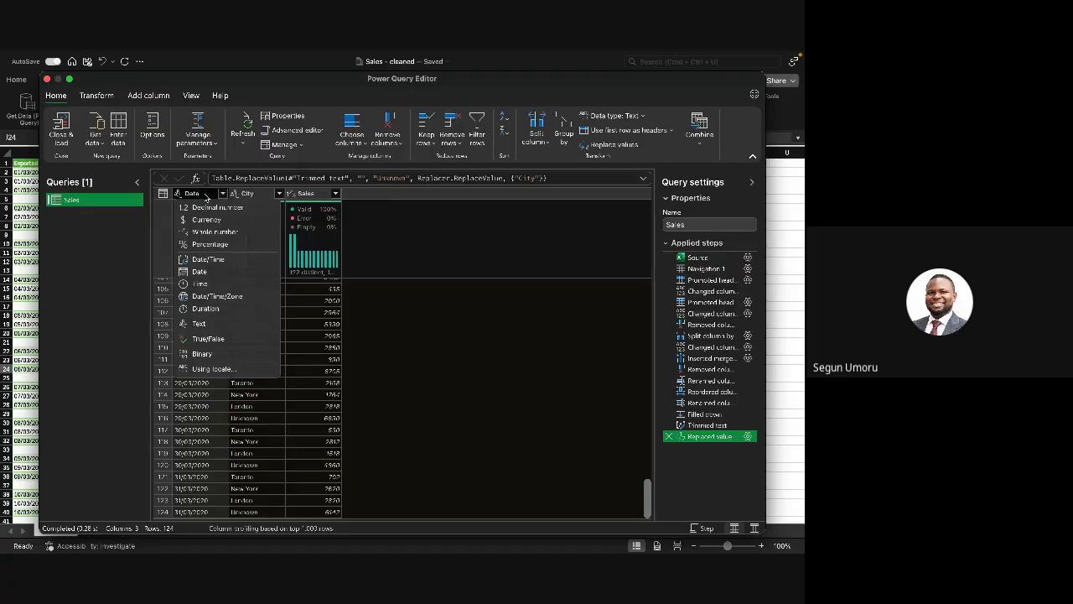
{"action": "left_click", "coordinate": [206, 196]}
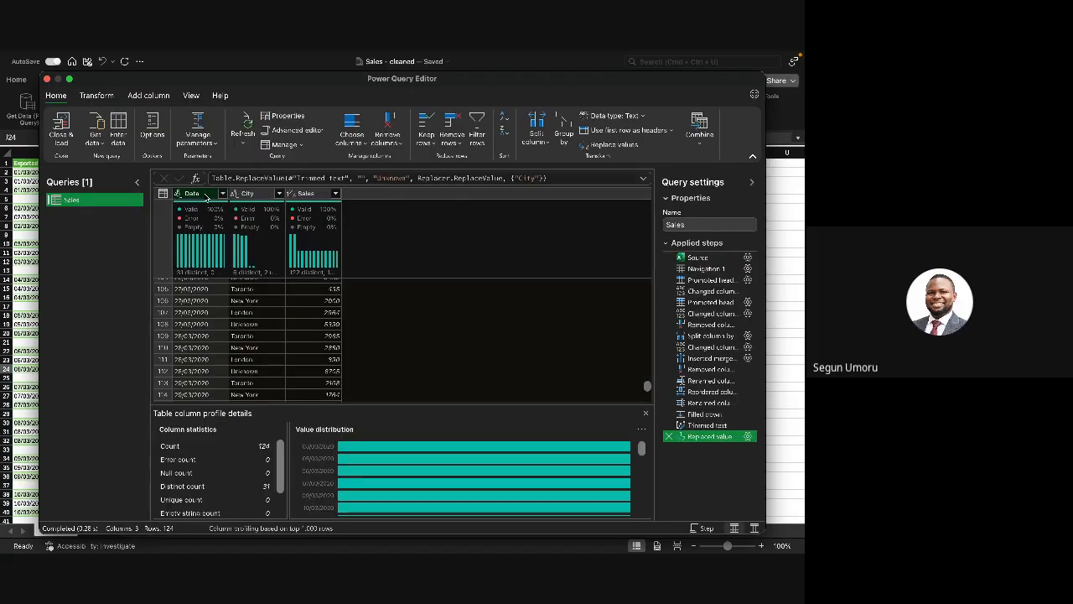
{"action": "scroll", "coordinate": [364, 451], "scroll_direction": "down", "scroll_amount": 2}
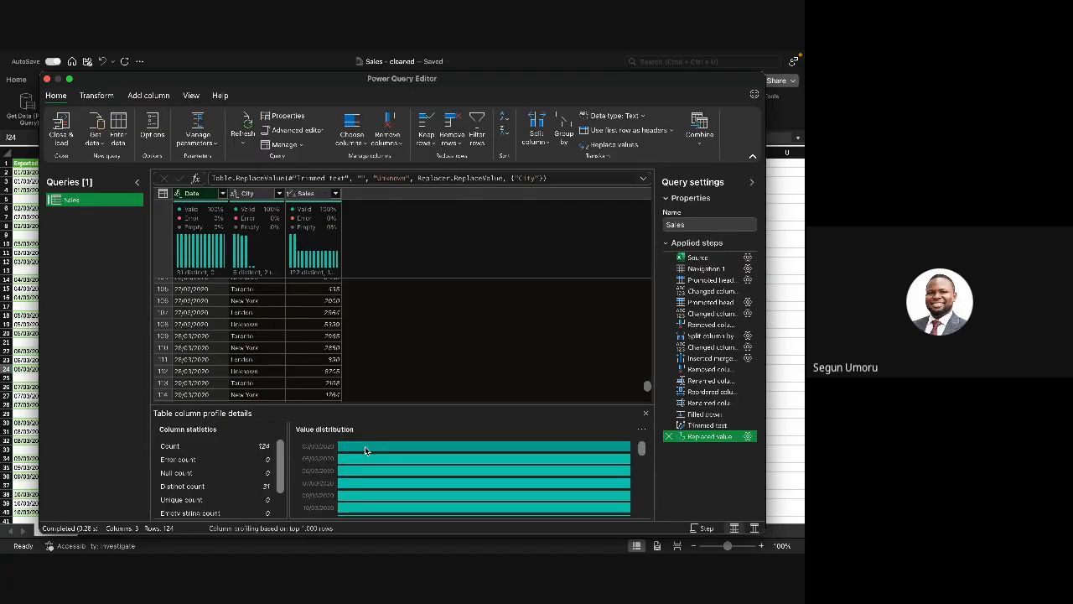
{"action": "scroll", "coordinate": [365, 451], "scroll_direction": "up", "scroll_amount": 2}
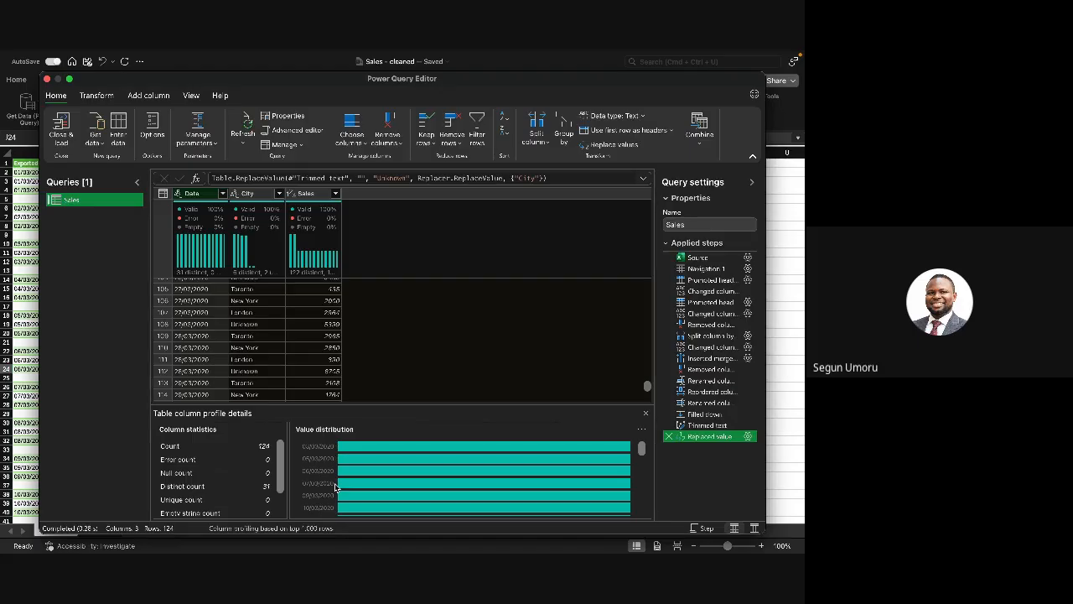
{"action": "scroll", "coordinate": [199, 465], "scroll_direction": "down", "scroll_amount": 2}
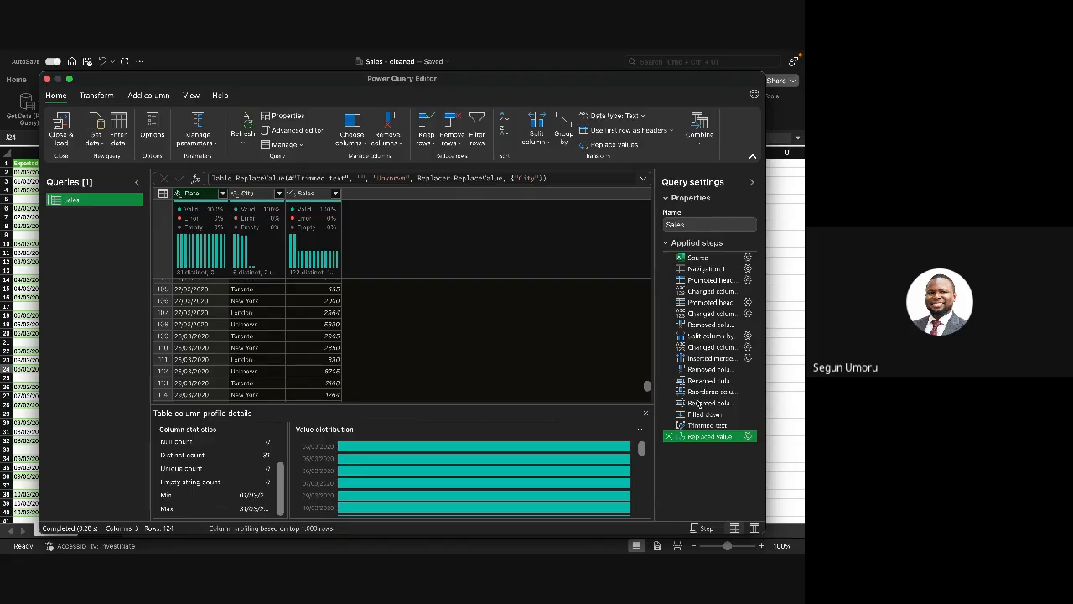
{"action": "left_click", "coordinate": [644, 414]}
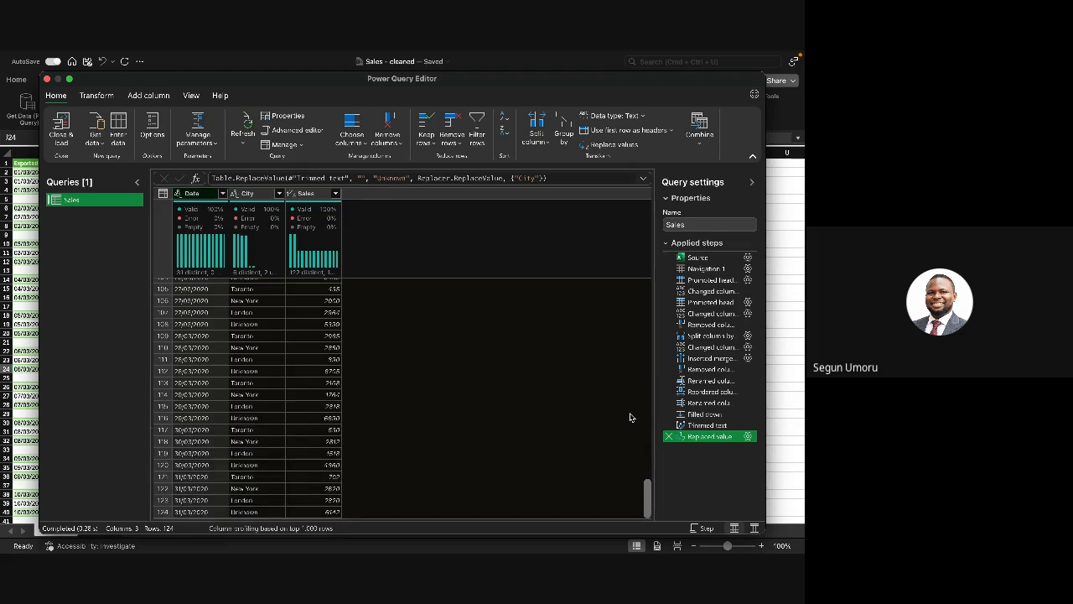
Step: Change the Date column's data type to Date and check the converted values further down the rows
{"action": "right_click", "coordinate": [212, 199]}
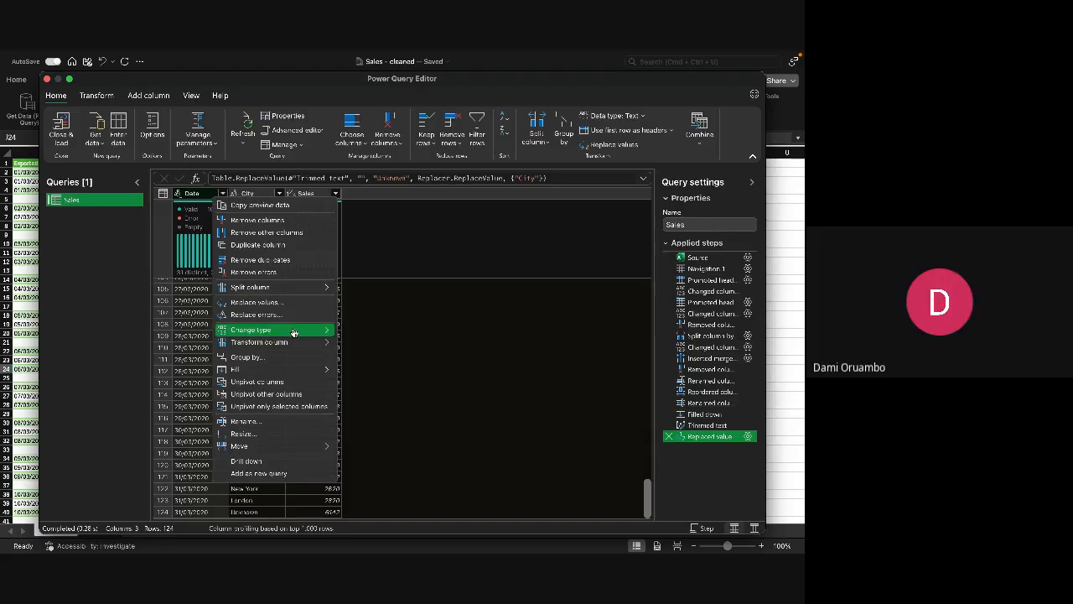
{"action": "mouse_move", "coordinate": [293, 331]}
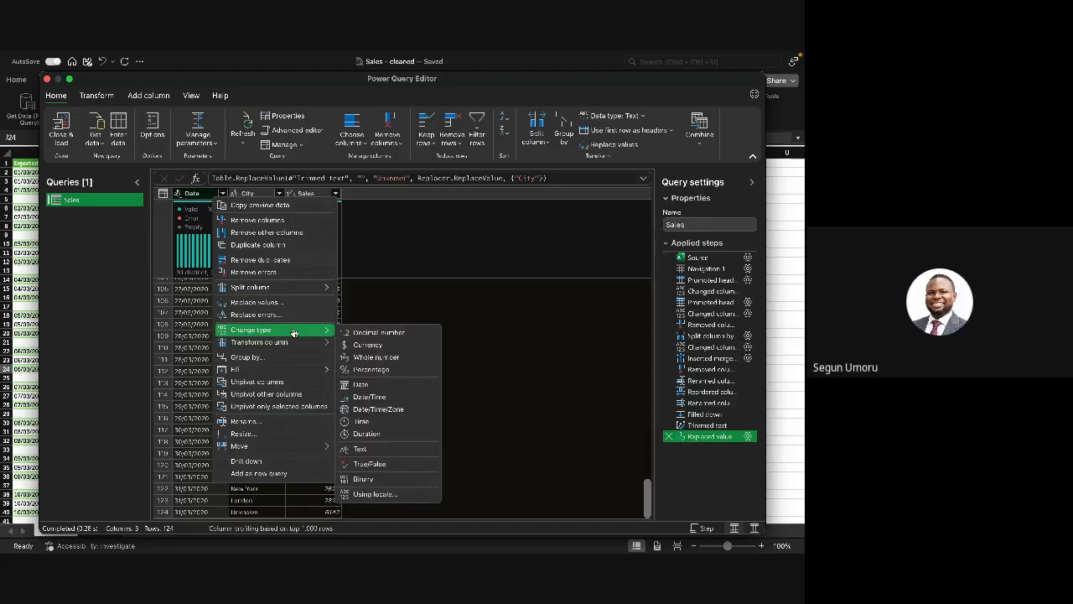
{"action": "left_click", "coordinate": [362, 384]}
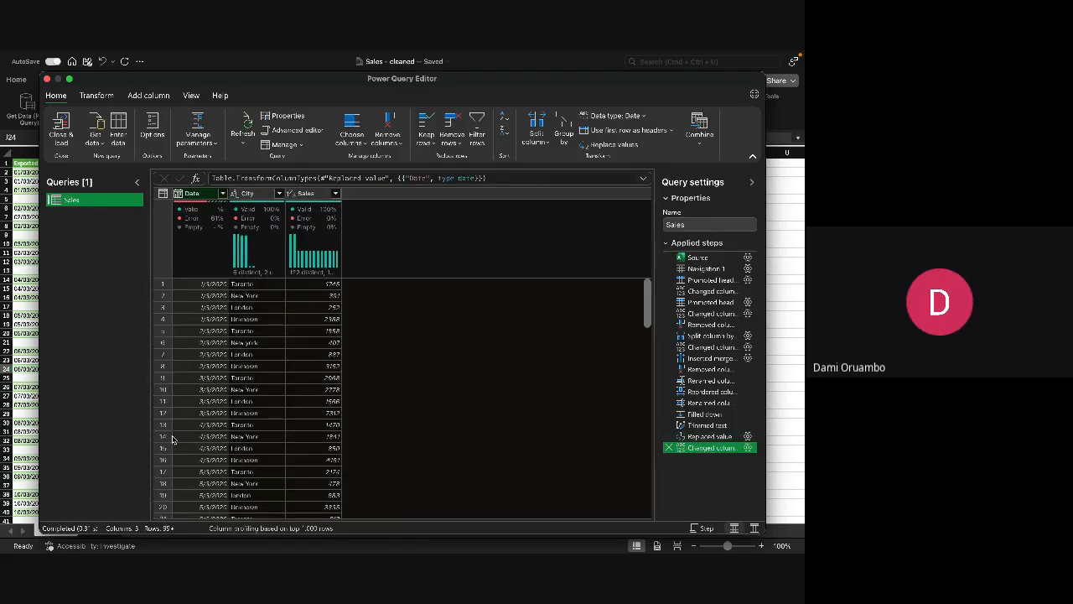
{"action": "scroll", "coordinate": [200, 458], "scroll_direction": "down", "scroll_amount": 10}
{"action": "scroll", "coordinate": [198, 458], "scroll_direction": "down", "scroll_amount": 4}
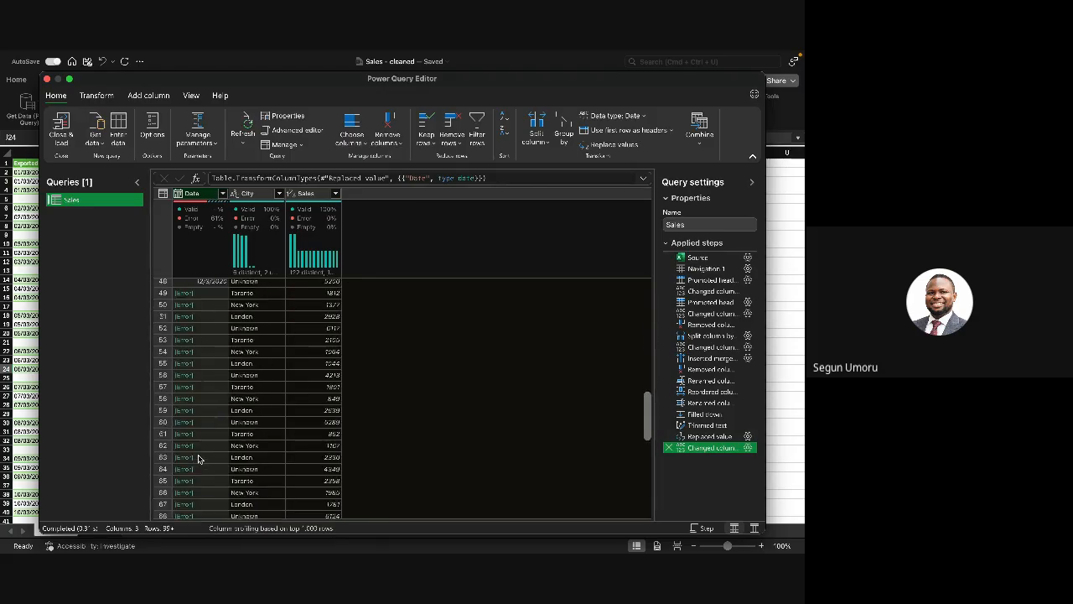
Step: Delete the latest applied step, which changed the Date column's data type
{"action": "scroll", "coordinate": [198, 458], "scroll_direction": "up", "scroll_amount": 2}
{"action": "scroll", "coordinate": [198, 454], "scroll_direction": "up", "scroll_amount": 15}
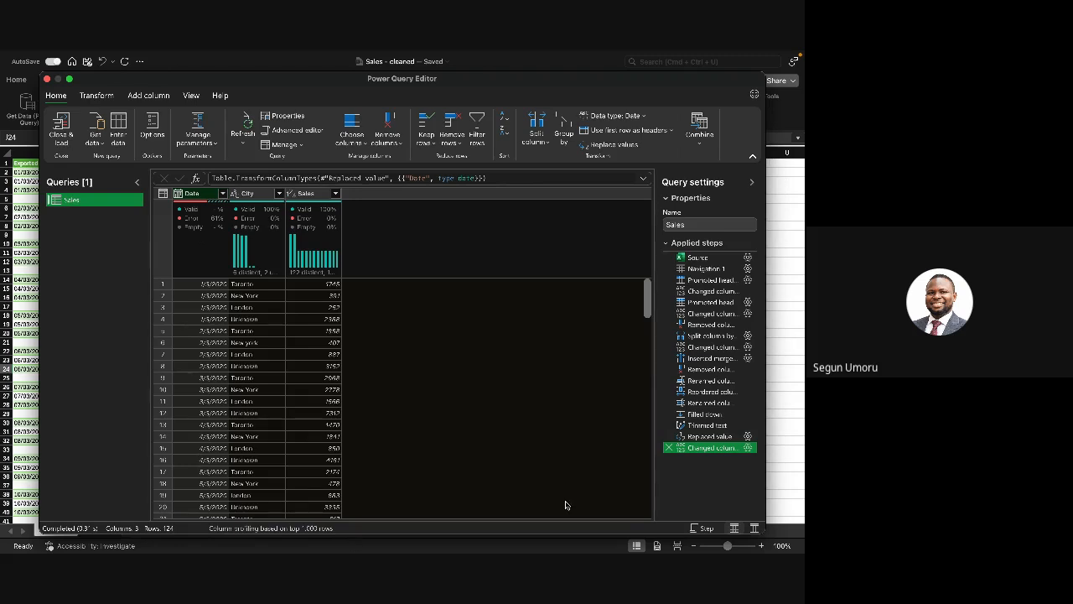
{"action": "left_click", "coordinate": [668, 449]}
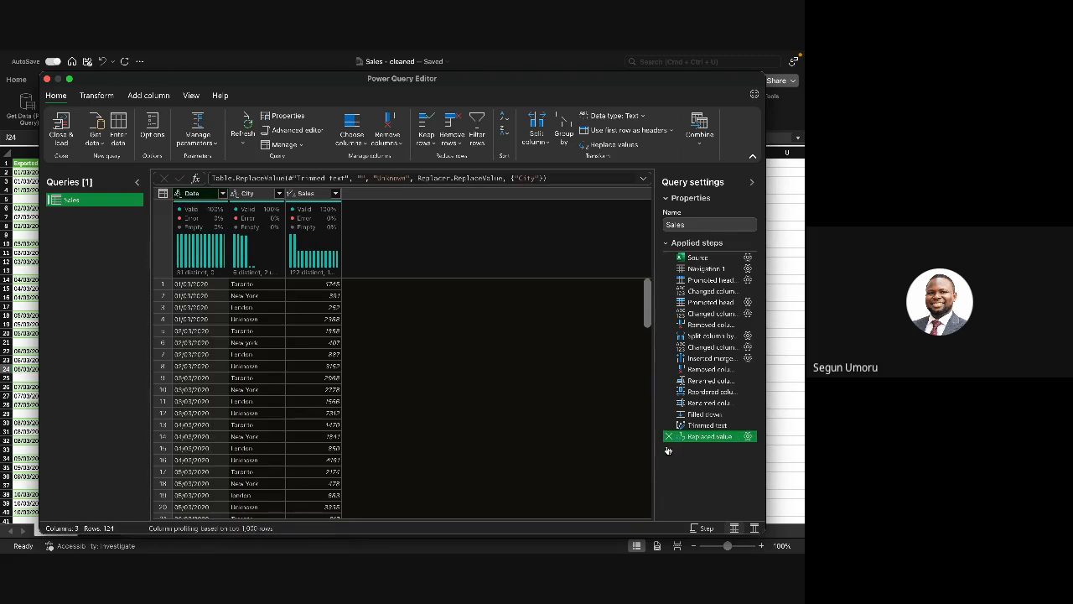
Step: Trim the text in the Date column and check the trimmed dates further down the rows
{"action": "right_click", "coordinate": [214, 197]}
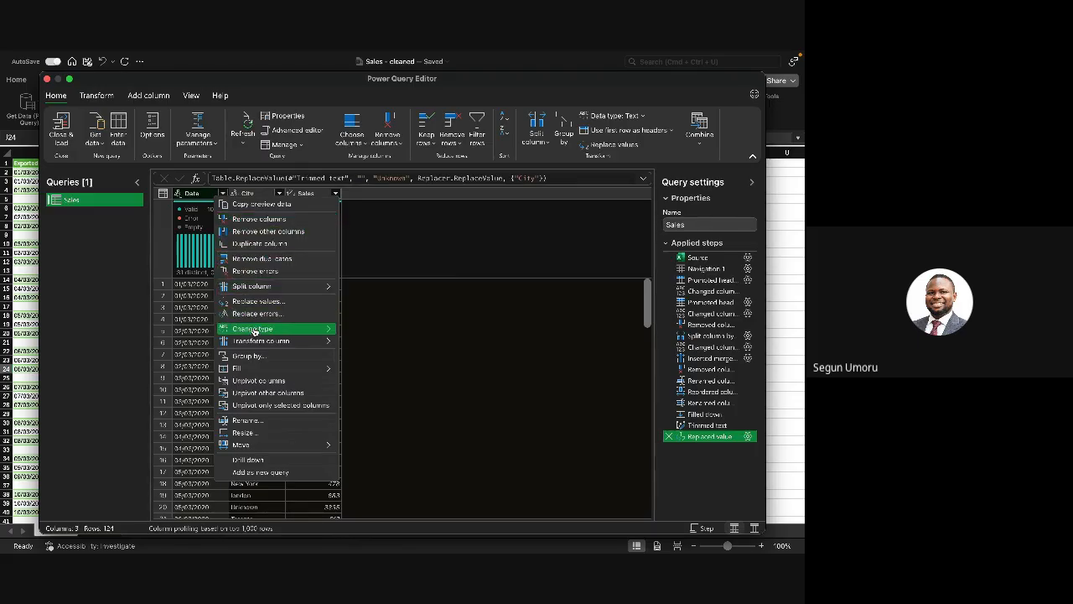
{"action": "mouse_move", "coordinate": [259, 342]}
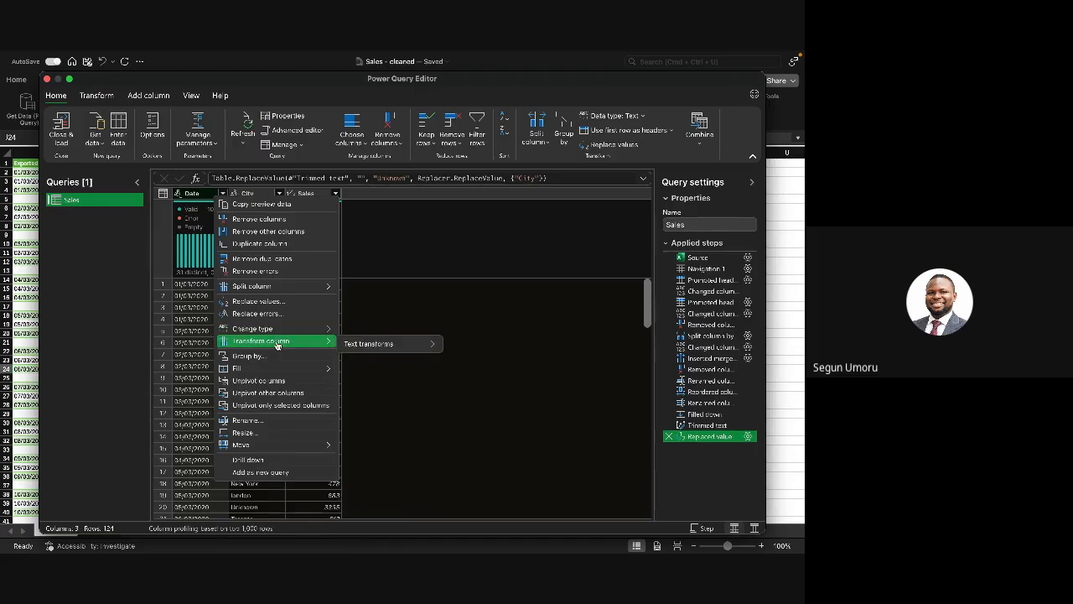
{"action": "mouse_move", "coordinate": [423, 343]}
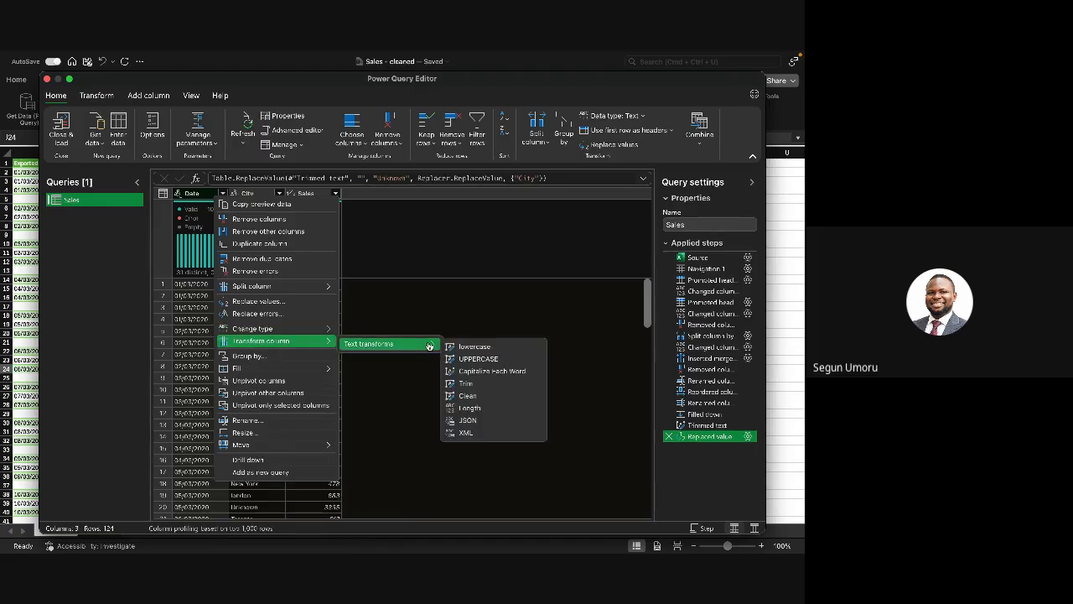
{"action": "left_click", "coordinate": [463, 384]}
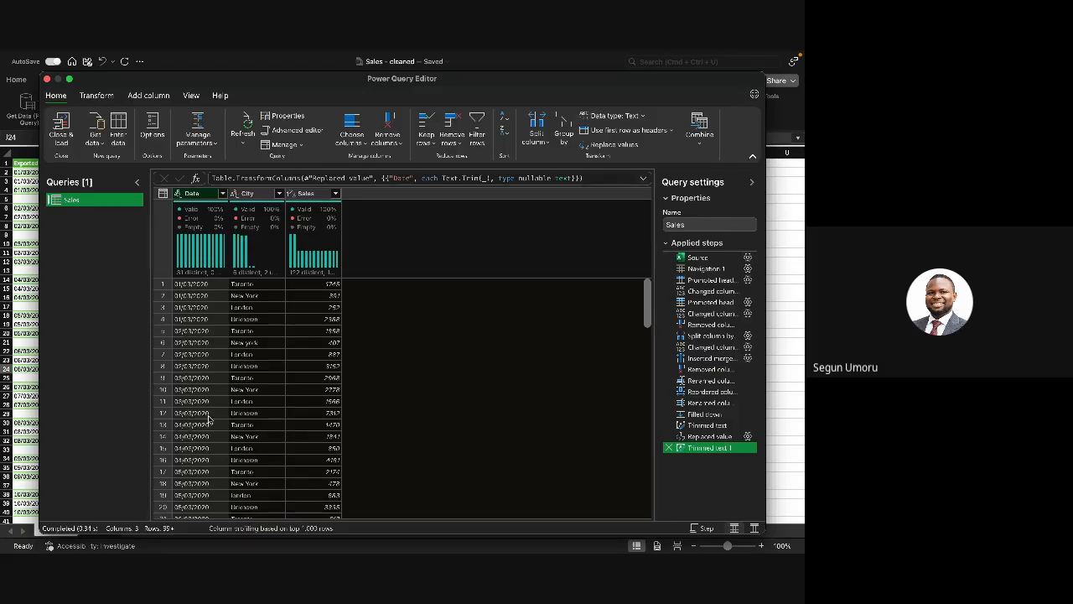
{"action": "scroll", "coordinate": [202, 404], "scroll_direction": "down", "scroll_amount": 4}
{"action": "scroll", "coordinate": [202, 404], "scroll_direction": "down", "scroll_amount": 4}
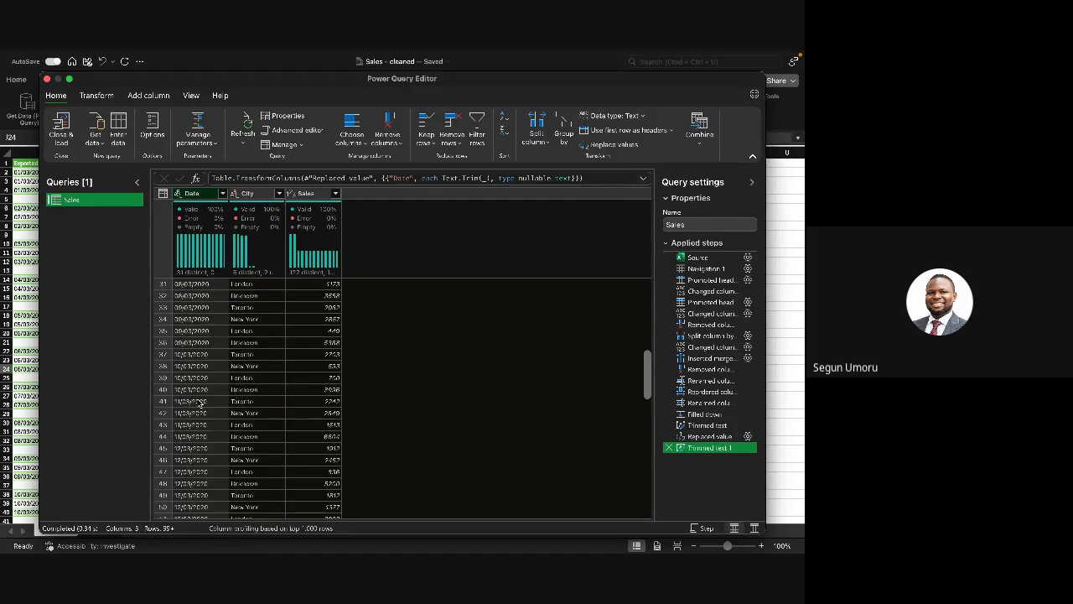
{"action": "scroll", "coordinate": [201, 404], "scroll_direction": "up", "scroll_amount": 8}
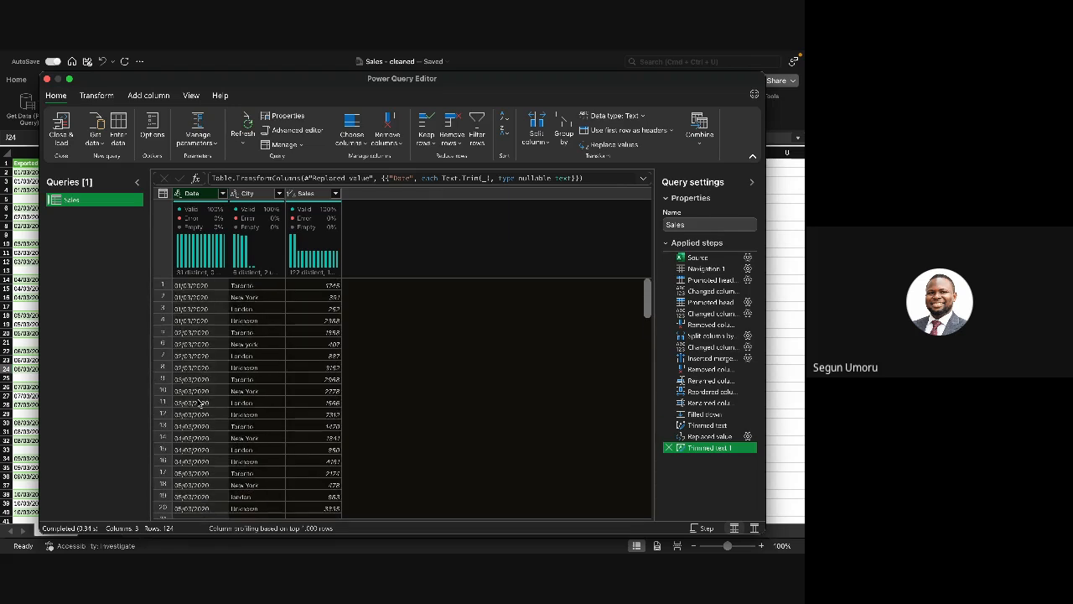
Step: Try converting the trimmed Date column to the Date data type and check the rows for conversion errors
{"action": "left_click", "coordinate": [181, 196]}
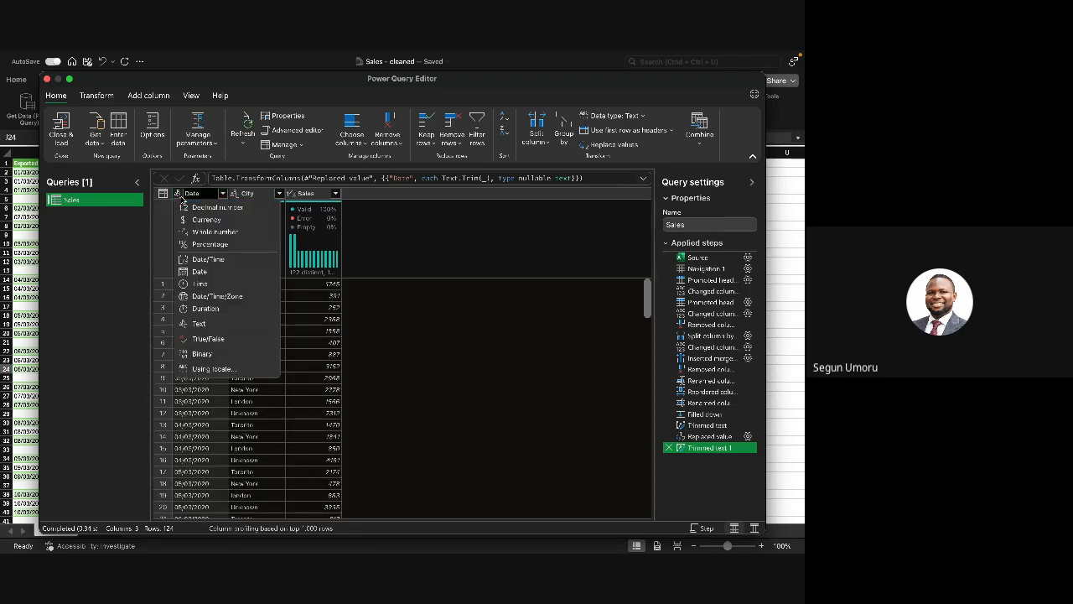
{"action": "left_click", "coordinate": [210, 276]}
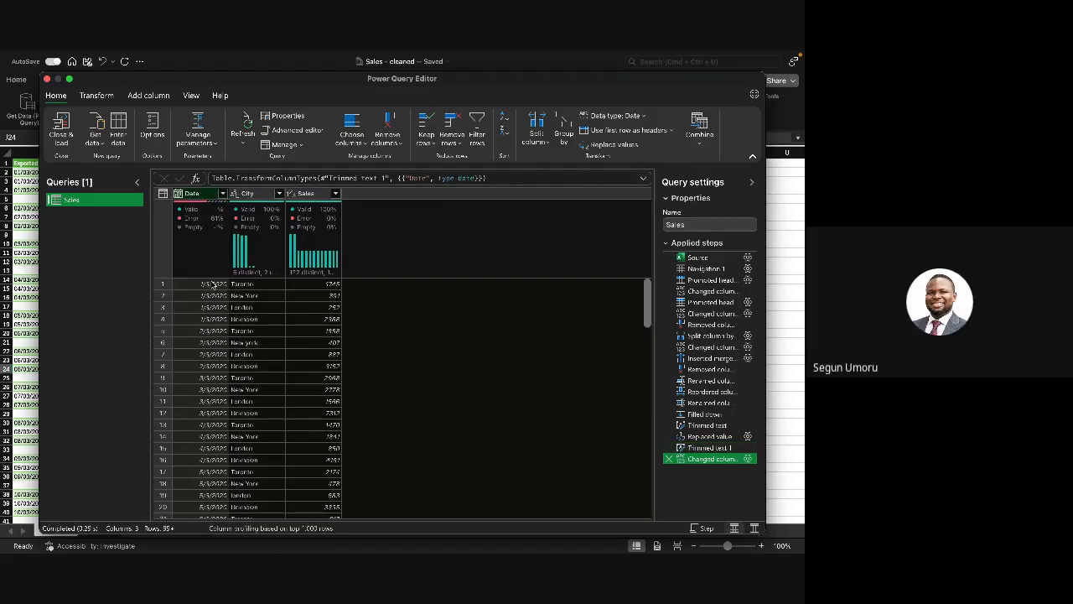
{"action": "scroll", "coordinate": [208, 369], "scroll_direction": "down", "scroll_amount": 12}
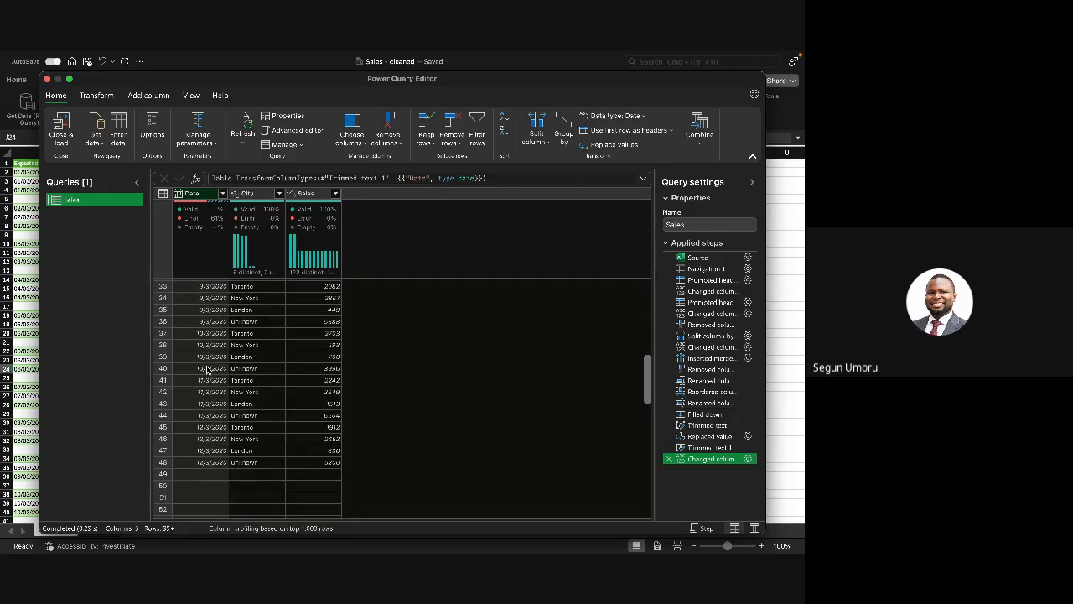
{"action": "scroll", "coordinate": [208, 369], "scroll_direction": "up", "scroll_amount": 3}
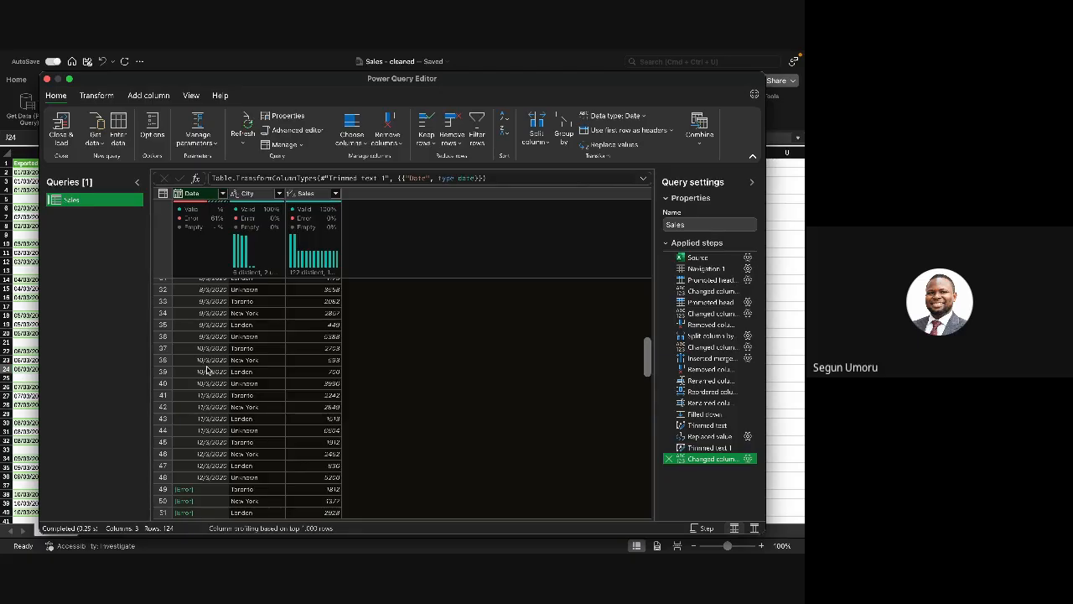
Step: Remove the data type change made after trimming the Date column
{"action": "right_click", "coordinate": [207, 197]}
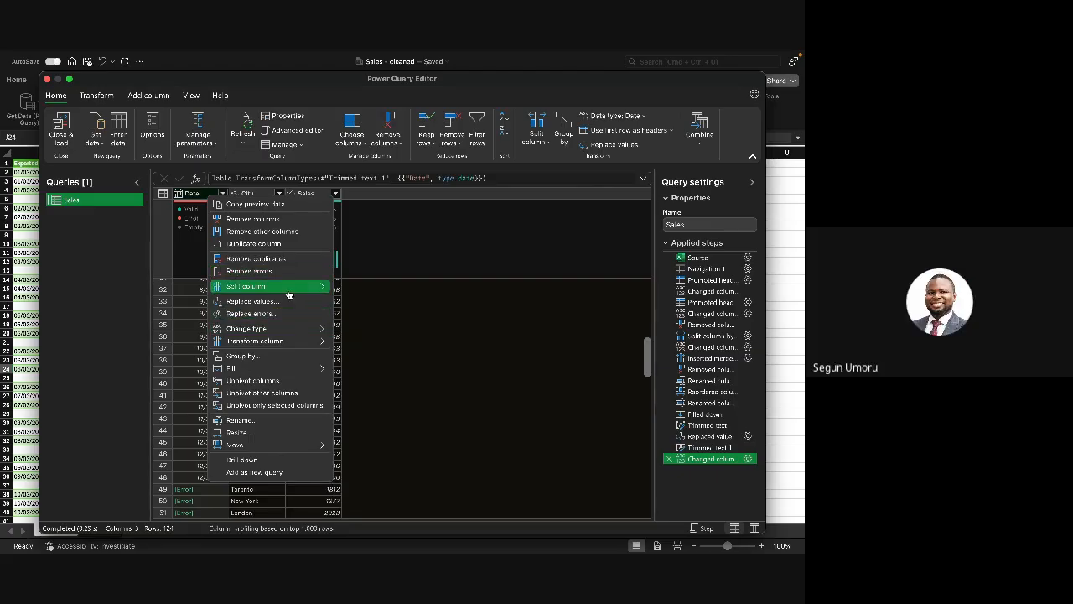
{"action": "mouse_move", "coordinate": [281, 286]}
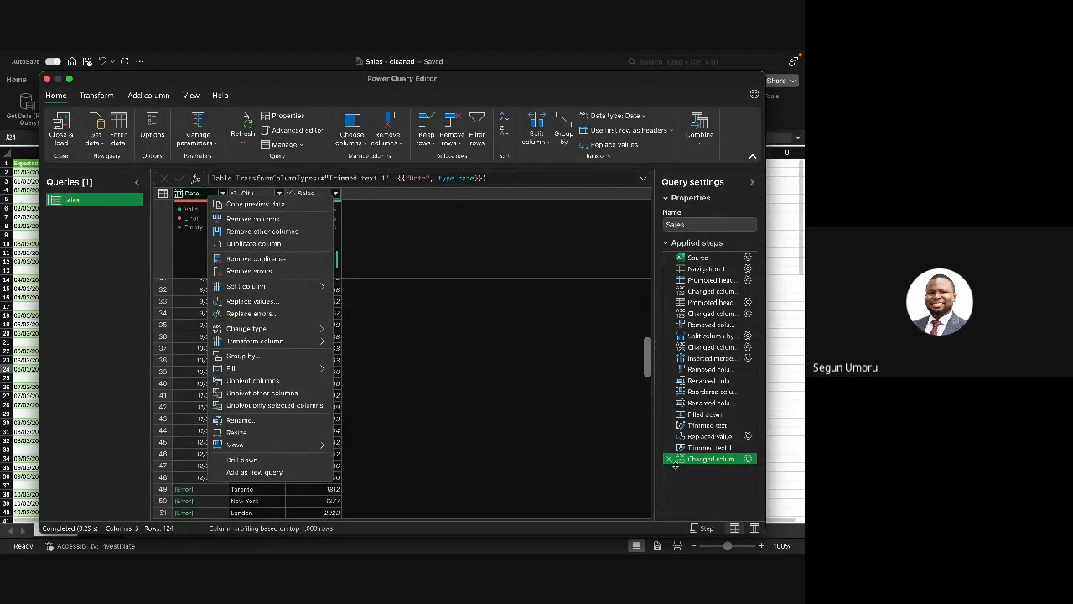
{"action": "left_click", "coordinate": [668, 459]}
{"action": "left_click", "coordinate": [669, 459]}
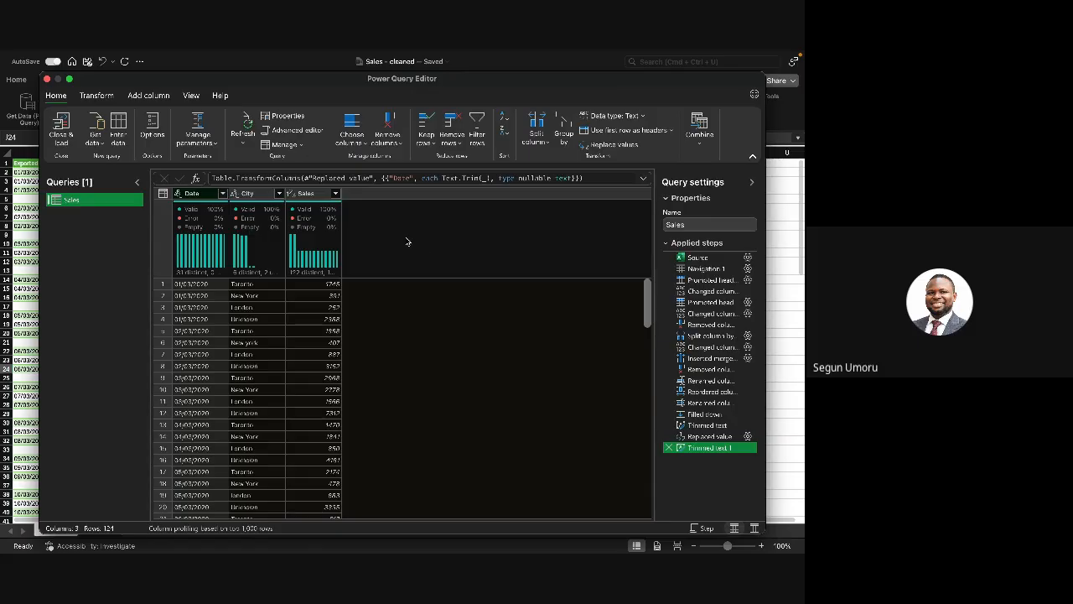
{"action": "left_click", "coordinate": [107, 96]}
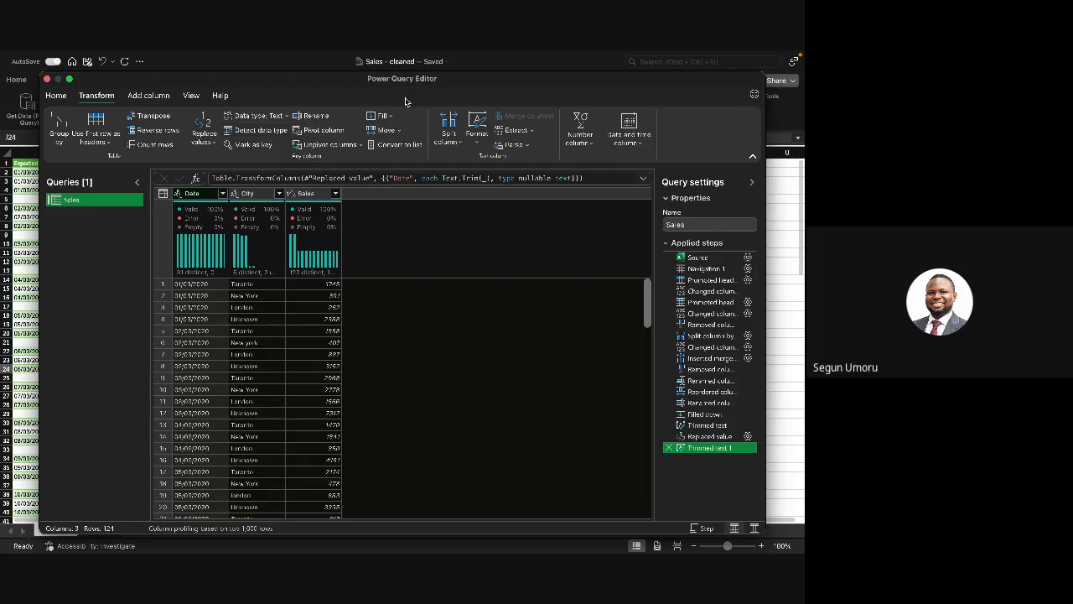
{"action": "left_click", "coordinate": [592, 146]}
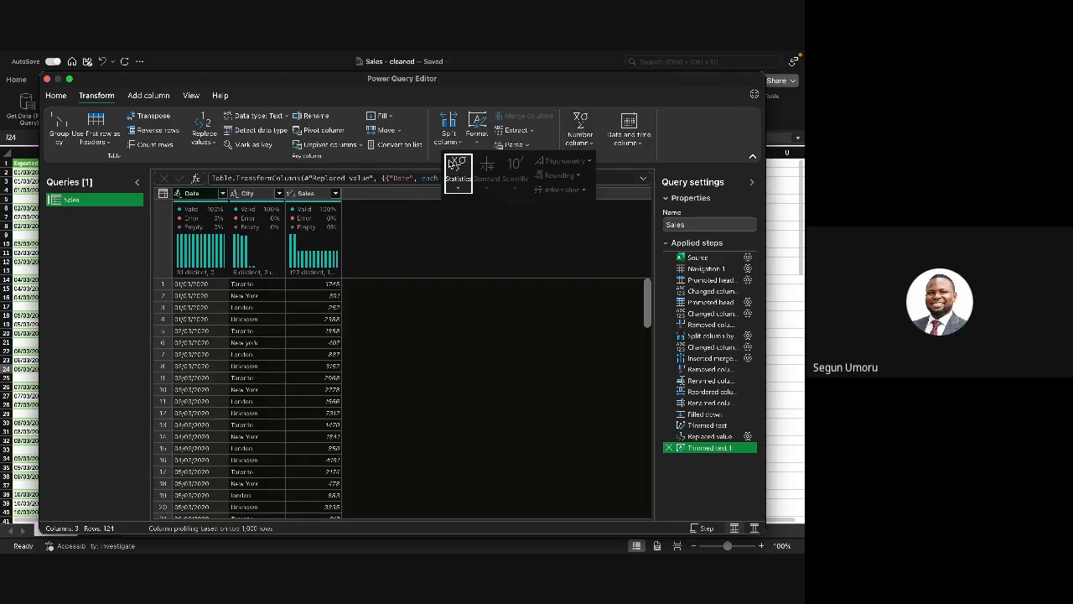
{"action": "left_click", "coordinate": [459, 189]}
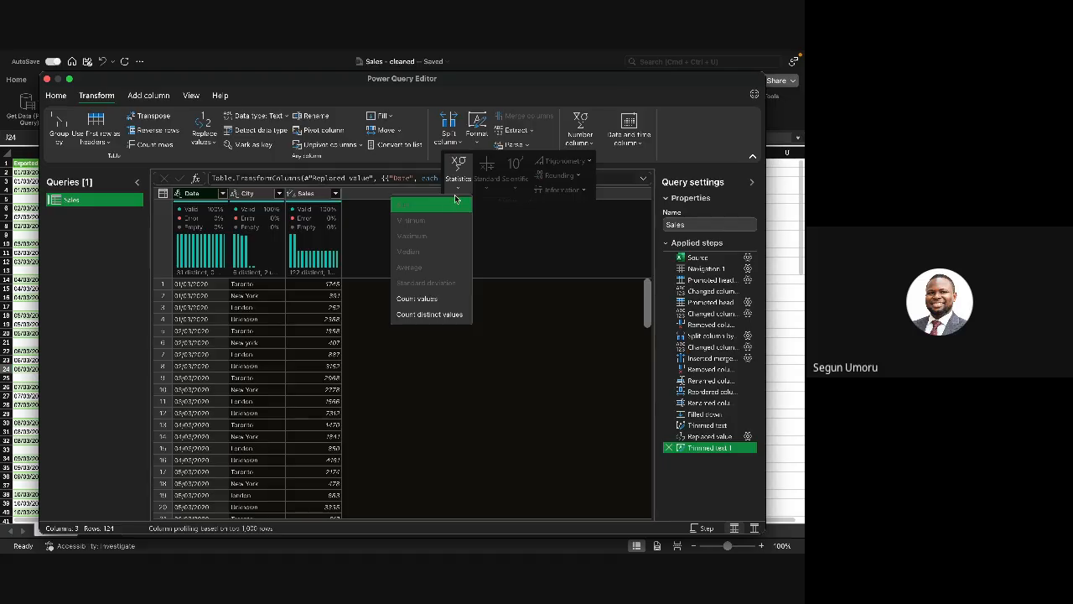
{"action": "left_click", "coordinate": [487, 223]}
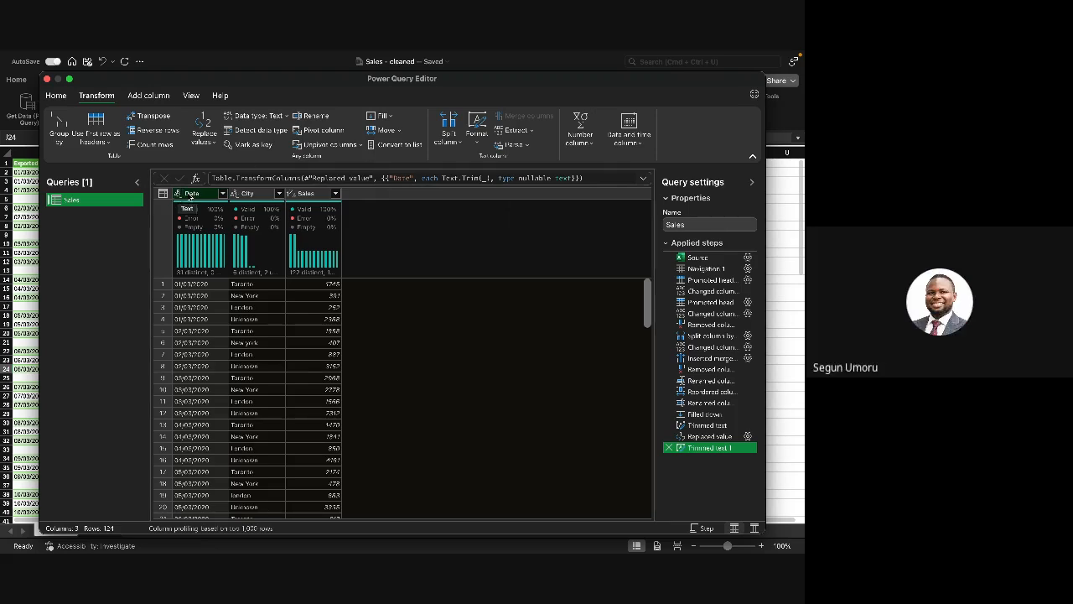
Step: Examine the Date column's profile, covering the full value distribution and the column statistics down to the minimum and maximum
{"action": "left_click", "coordinate": [191, 194]}
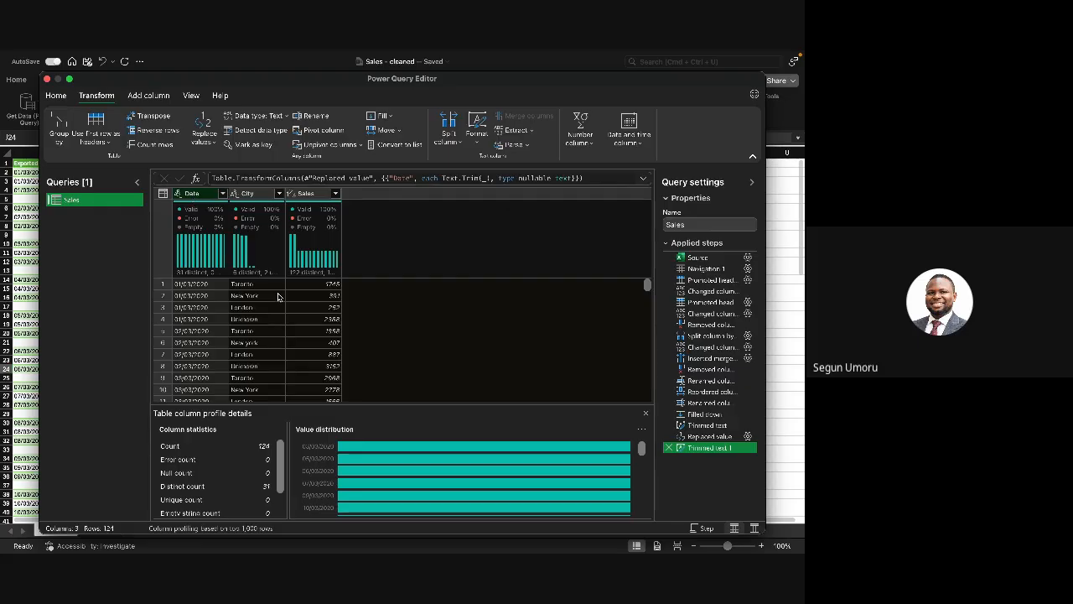
{"action": "scroll", "coordinate": [410, 461], "scroll_direction": "down", "scroll_amount": 2}
{"action": "mouse_move", "coordinate": [411, 460]}
{"action": "scroll", "coordinate": [410, 460], "scroll_direction": "down", "scroll_amount": 5}
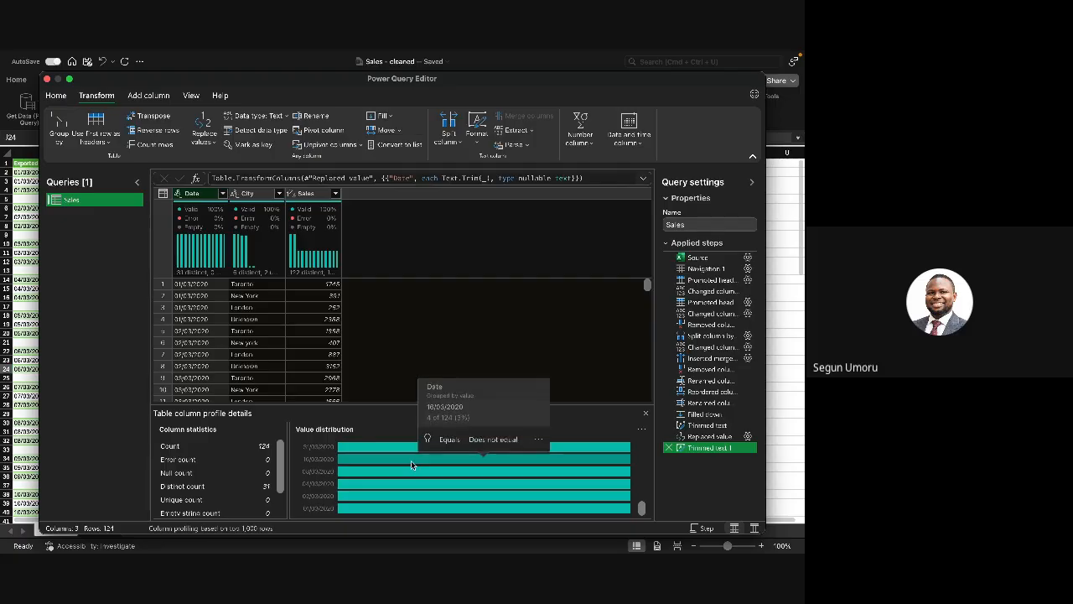
{"action": "scroll", "coordinate": [411, 460], "scroll_direction": "up", "scroll_amount": 7}
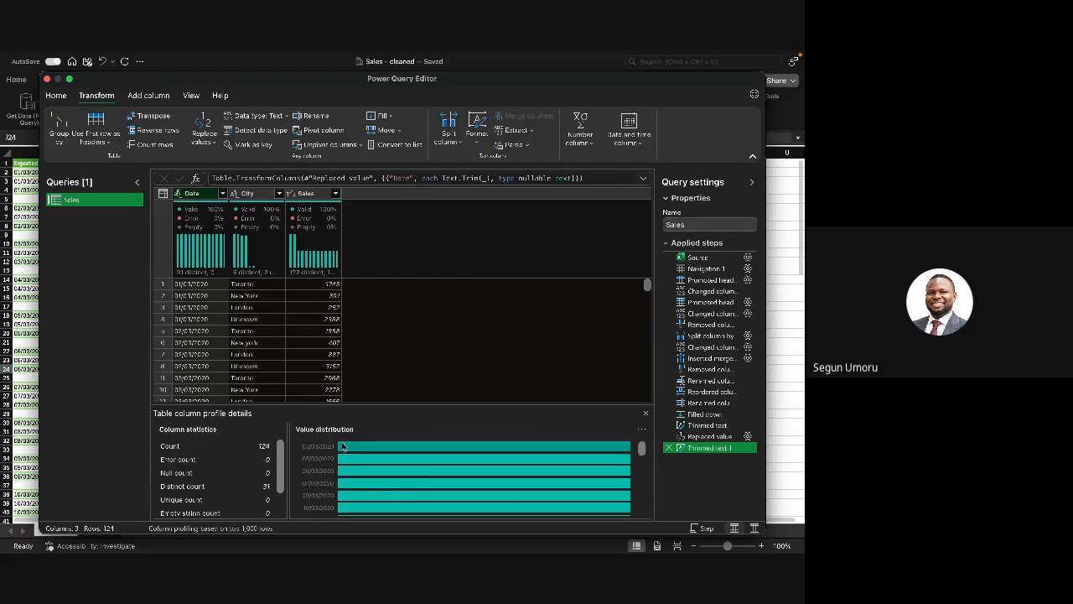
{"action": "mouse_move", "coordinate": [343, 446]}
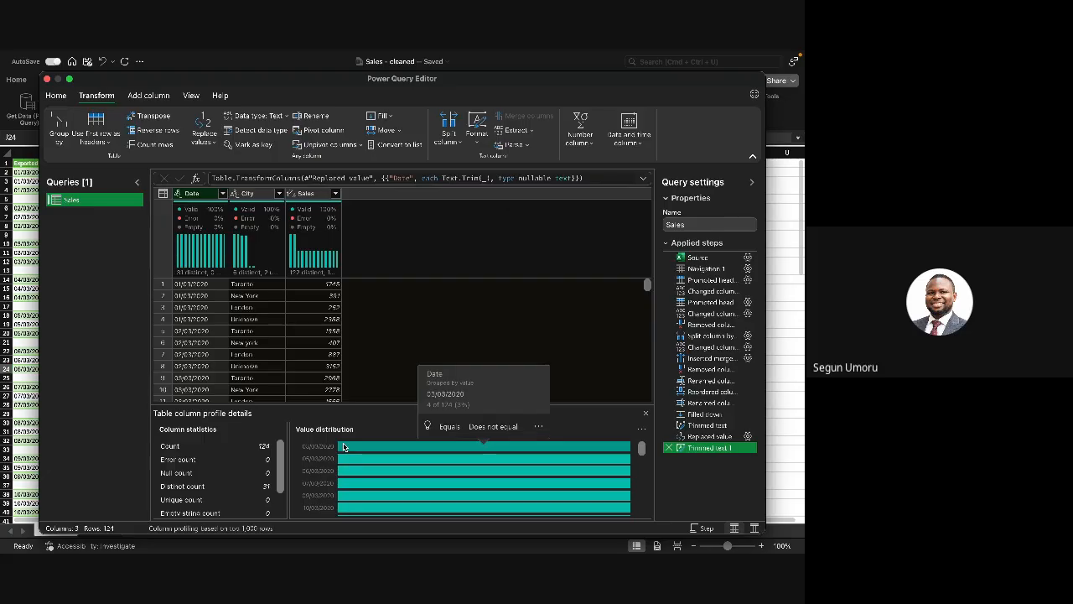
{"action": "scroll", "coordinate": [343, 447], "scroll_direction": "down", "scroll_amount": 8}
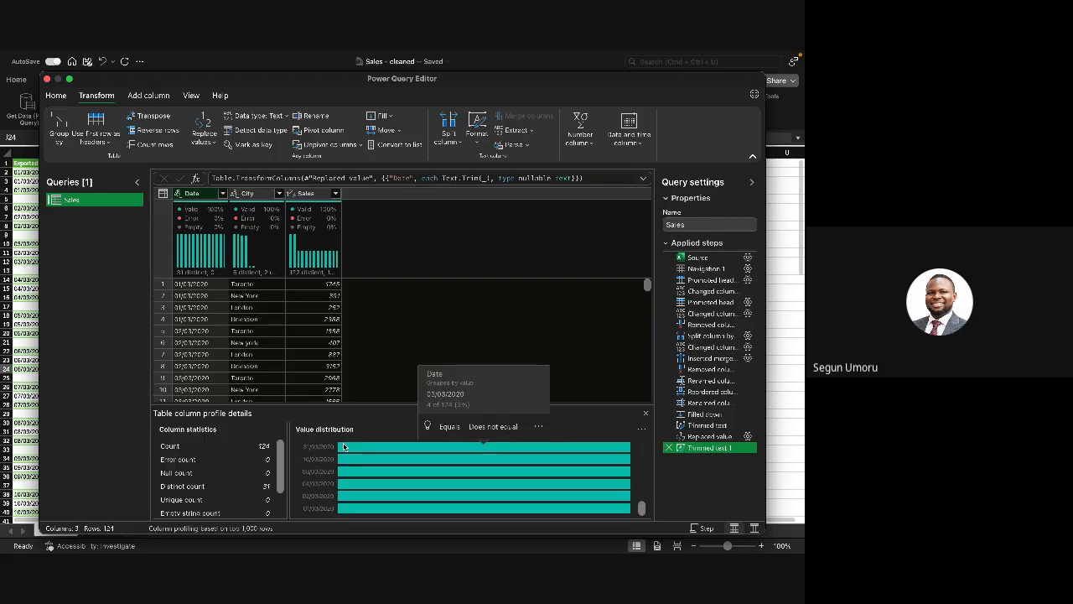
{"action": "scroll", "coordinate": [343, 447], "scroll_direction": "up", "scroll_amount": 4}
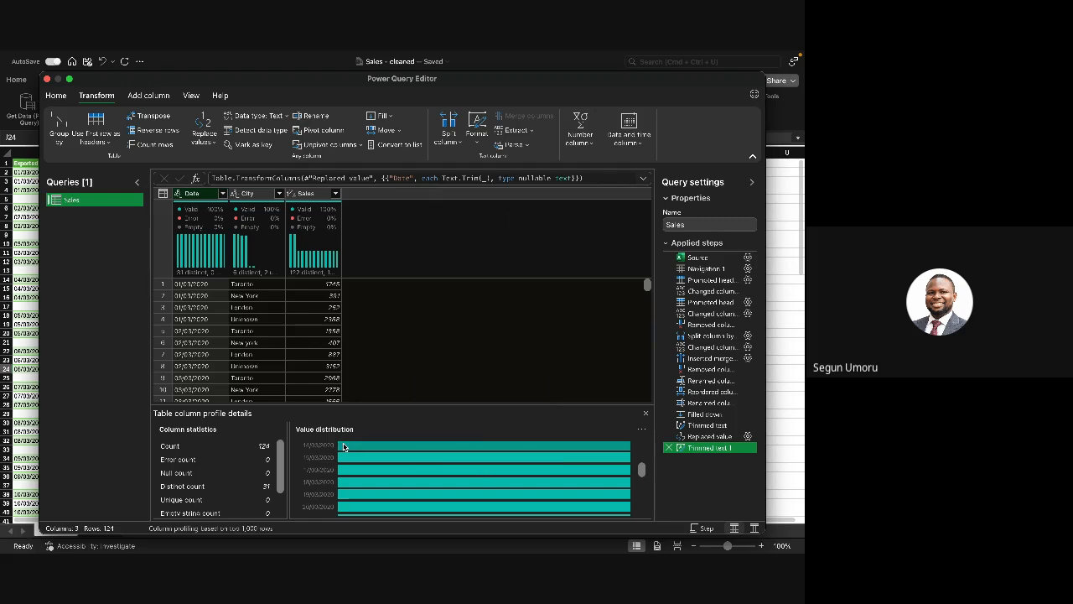
{"action": "scroll", "coordinate": [343, 447], "scroll_direction": "down", "scroll_amount": 2}
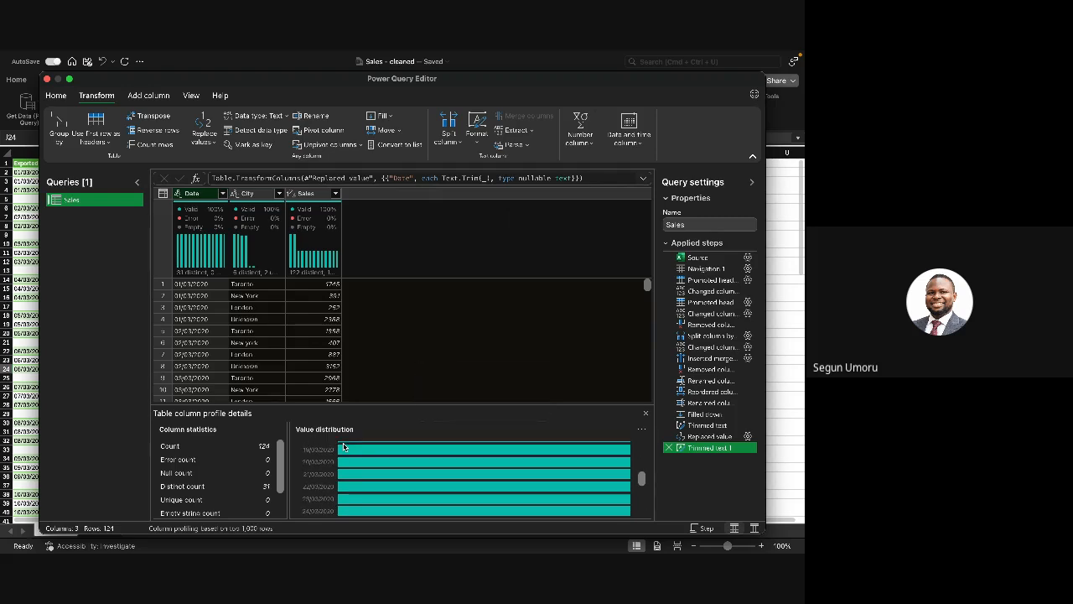
{"action": "scroll", "coordinate": [343, 447], "scroll_direction": "down", "scroll_amount": 3}
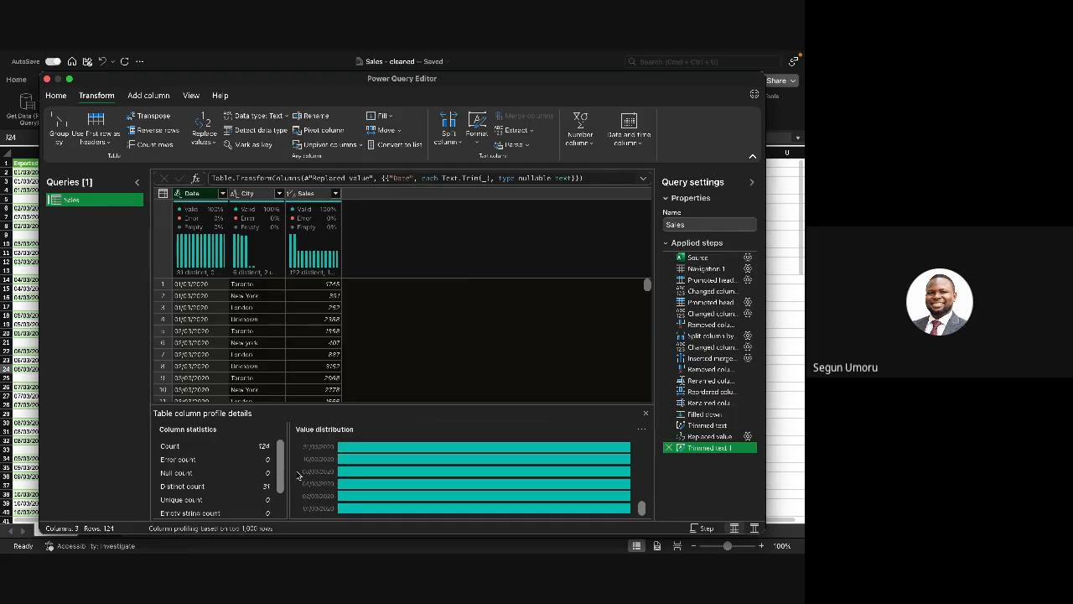
{"action": "scroll", "coordinate": [384, 475], "scroll_direction": "up", "scroll_amount": 5}
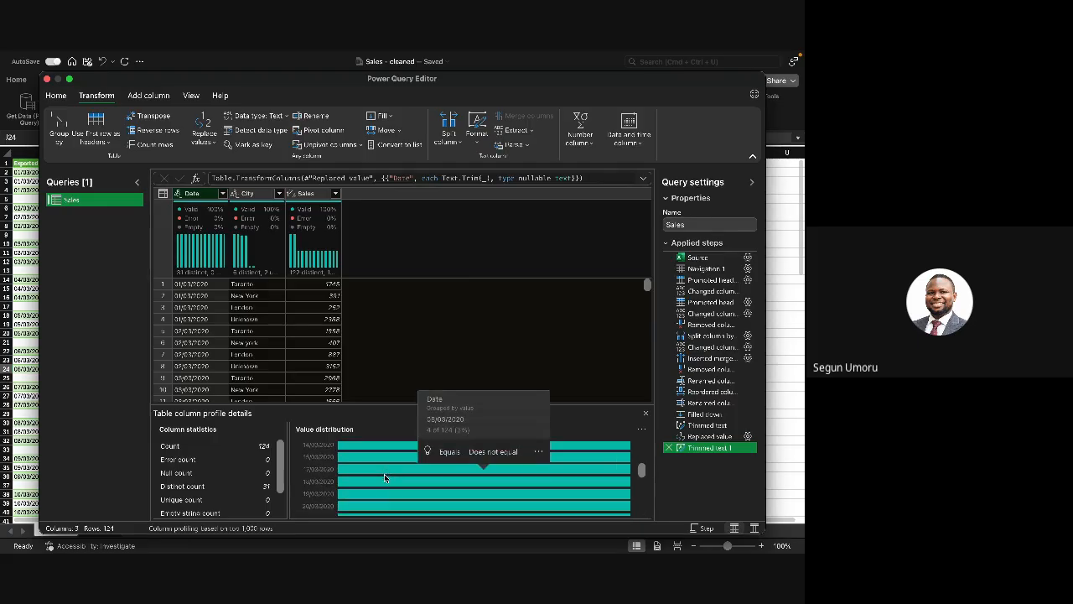
{"action": "scroll", "coordinate": [384, 473], "scroll_direction": "up", "scroll_amount": 2}
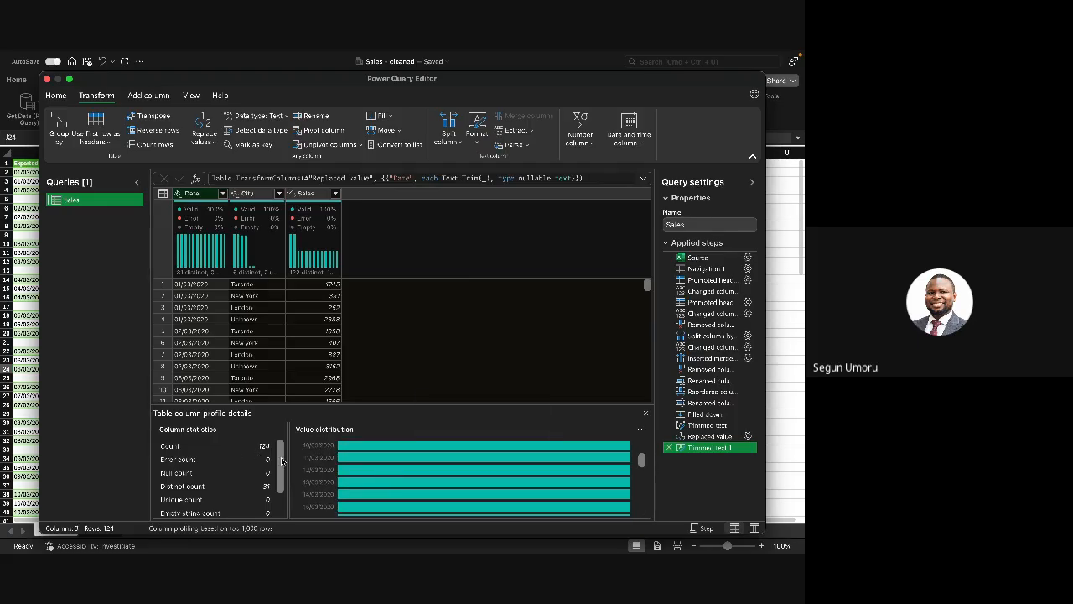
{"action": "scroll", "coordinate": [282, 461], "scroll_direction": "down", "scroll_amount": 3}
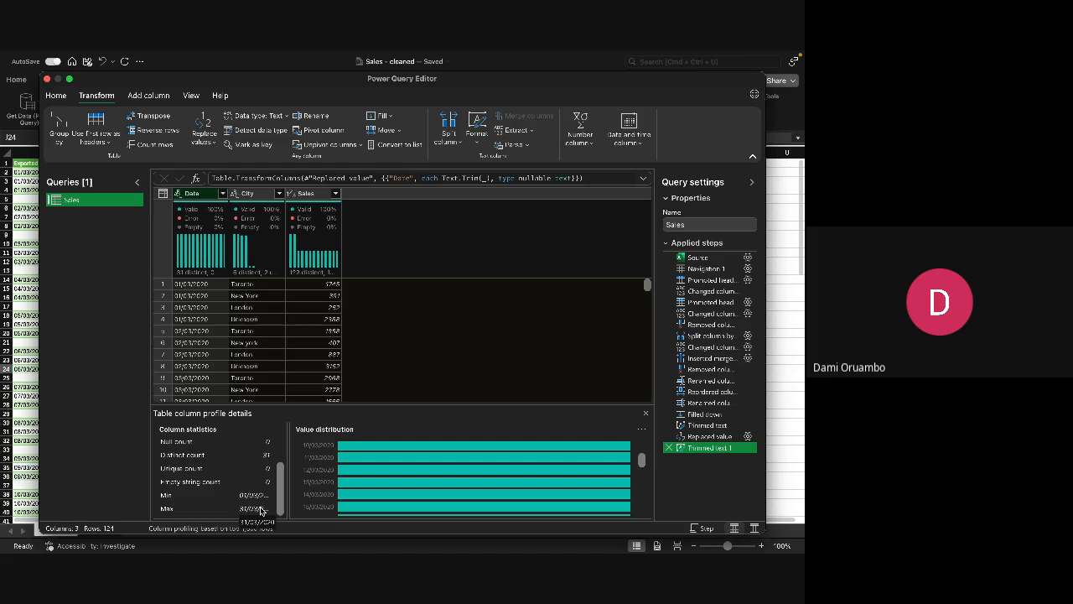
Step: Review the Date values in the table's middle and later rows for formatting problems
{"action": "scroll", "coordinate": [264, 319], "scroll_direction": "down", "scroll_amount": 15}
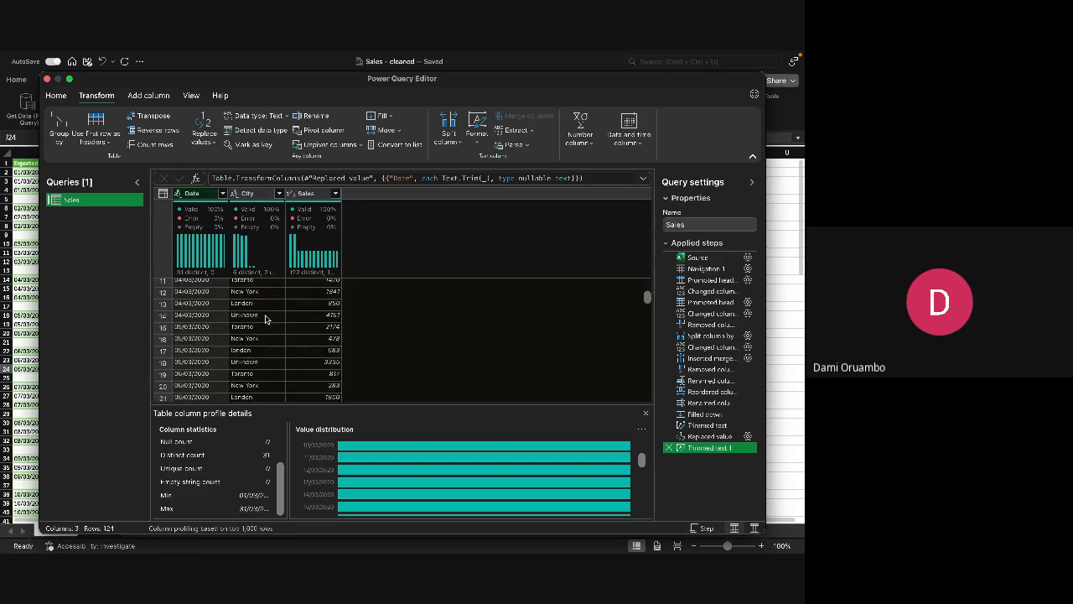
{"action": "scroll", "coordinate": [265, 319], "scroll_direction": "down", "scroll_amount": 5}
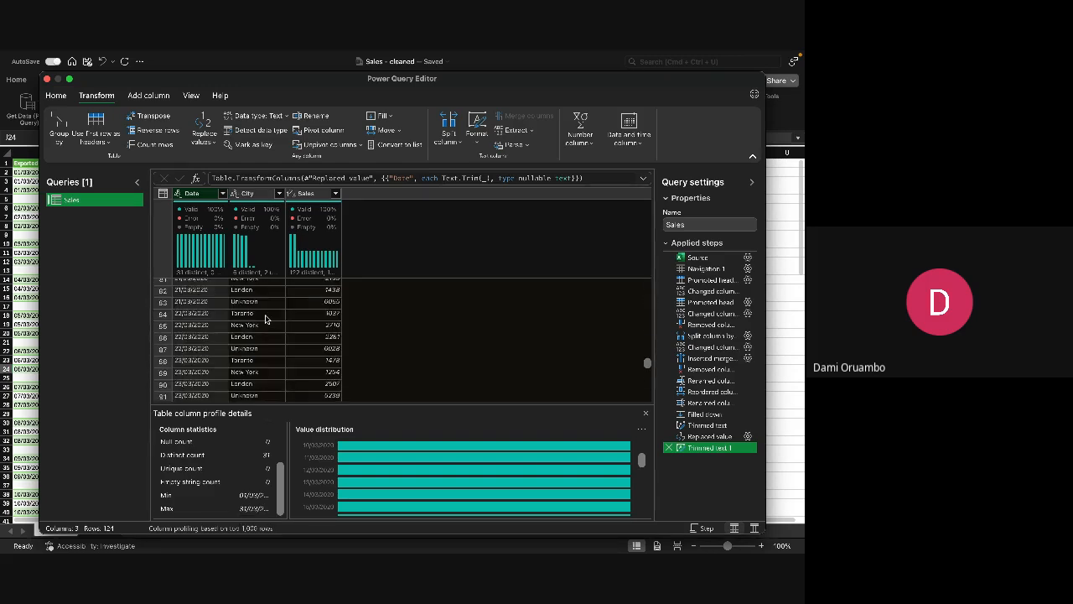
{"action": "scroll", "coordinate": [265, 319], "scroll_direction": "up", "scroll_amount": 4}
{"action": "scroll", "coordinate": [265, 319], "scroll_direction": "up", "scroll_amount": 6}
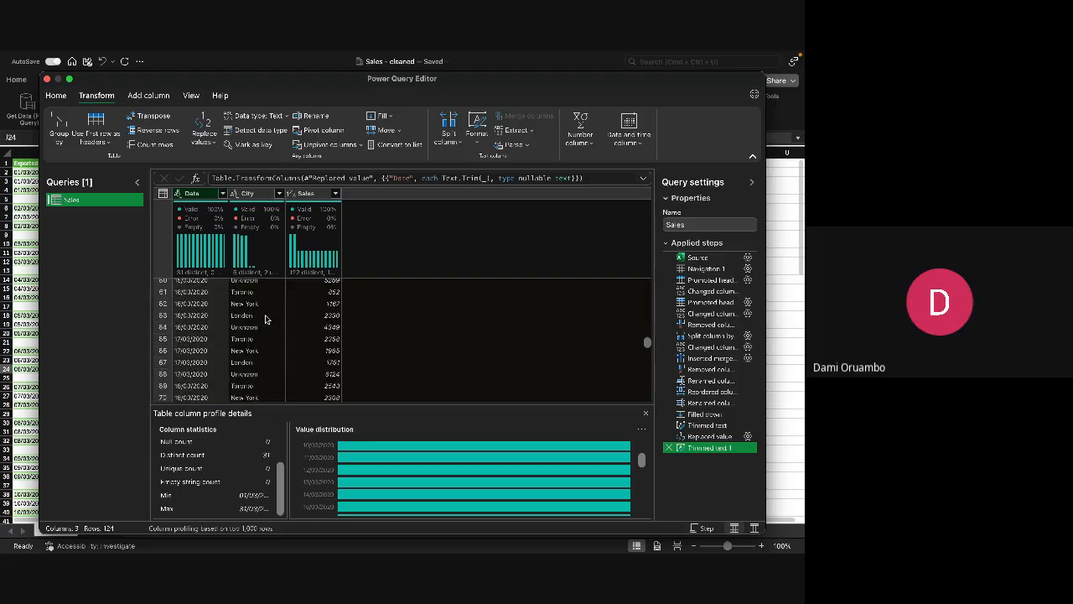
{"action": "scroll", "coordinate": [265, 319], "scroll_direction": "down", "scroll_amount": 2}
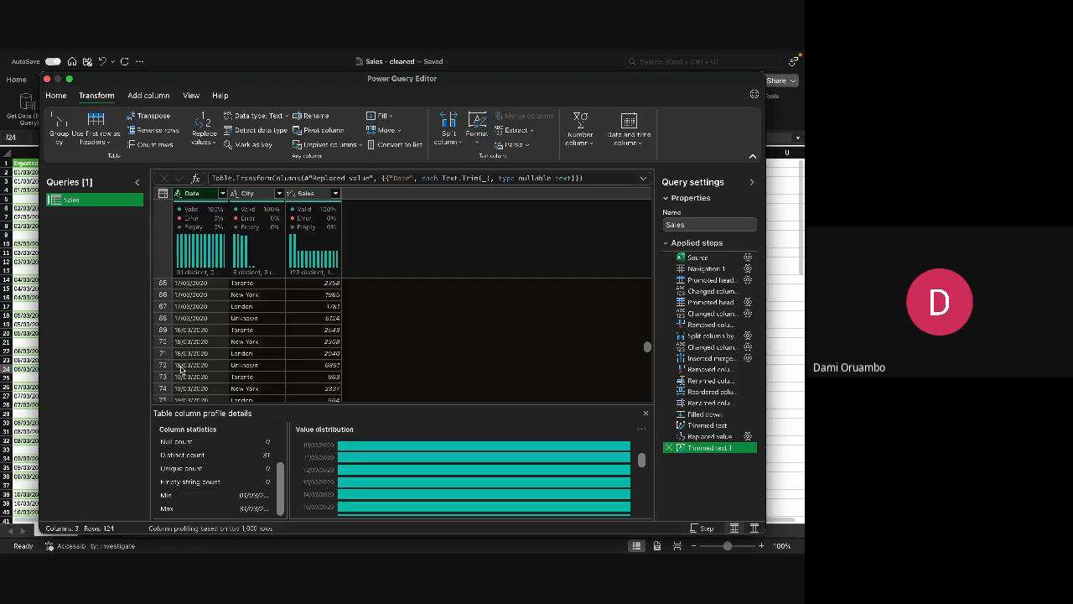
{"action": "scroll", "coordinate": [227, 360], "scroll_direction": "down", "scroll_amount": 4}
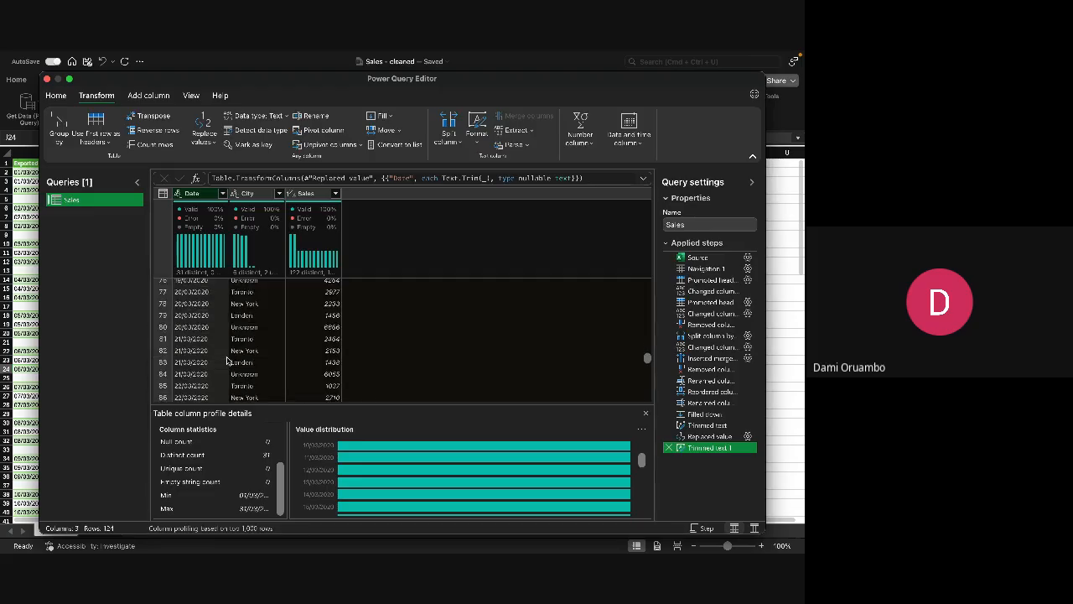
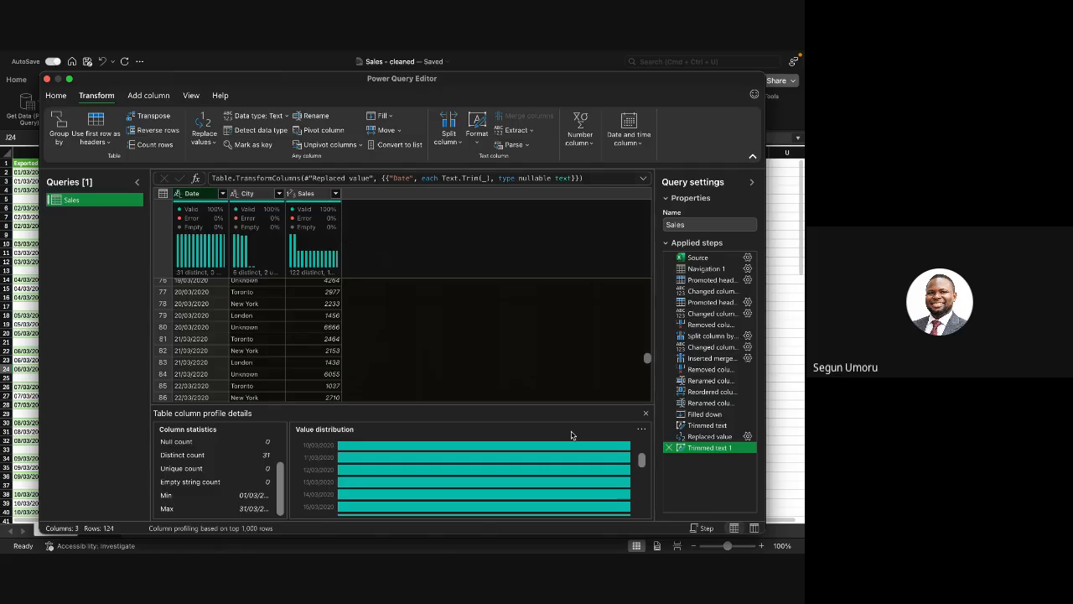
Step: Close the column profile details, check the trimmed rows, and load the Sales query back to the worksheet
{"action": "left_click", "coordinate": [646, 413]}
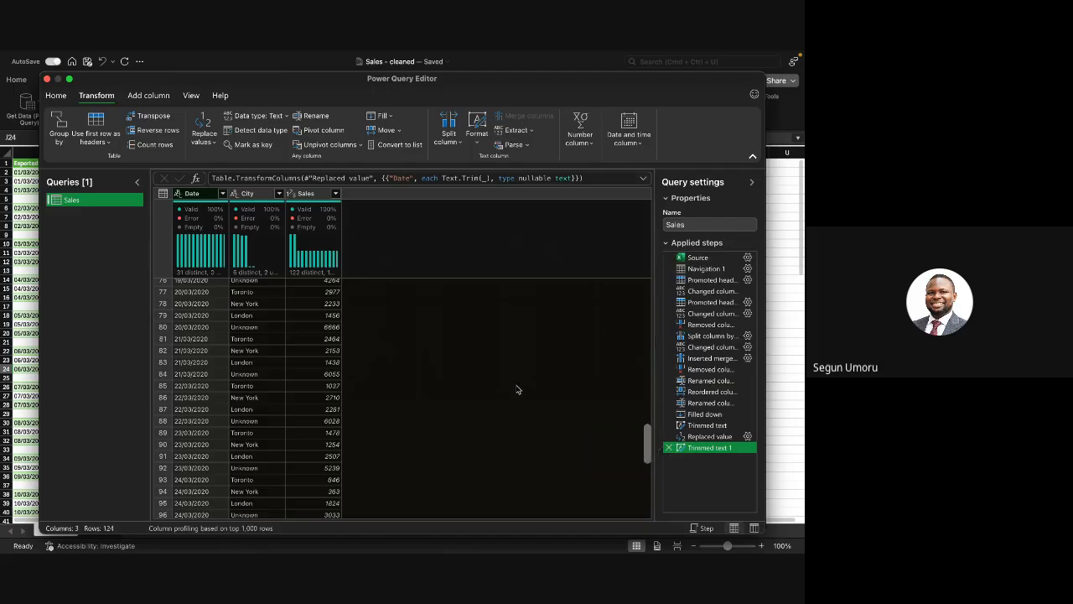
{"action": "scroll", "coordinate": [520, 391], "scroll_direction": "down", "scroll_amount": 2}
{"action": "scroll", "coordinate": [525, 394], "scroll_direction": "up", "scroll_amount": 15}
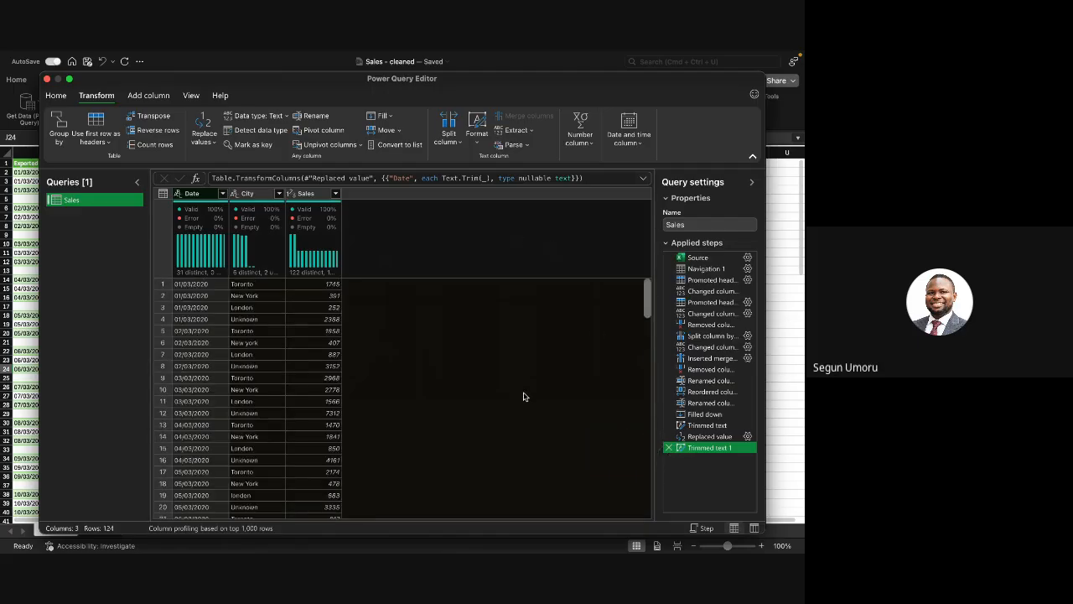
{"action": "scroll", "coordinate": [525, 393], "scroll_direction": "down", "scroll_amount": 2}
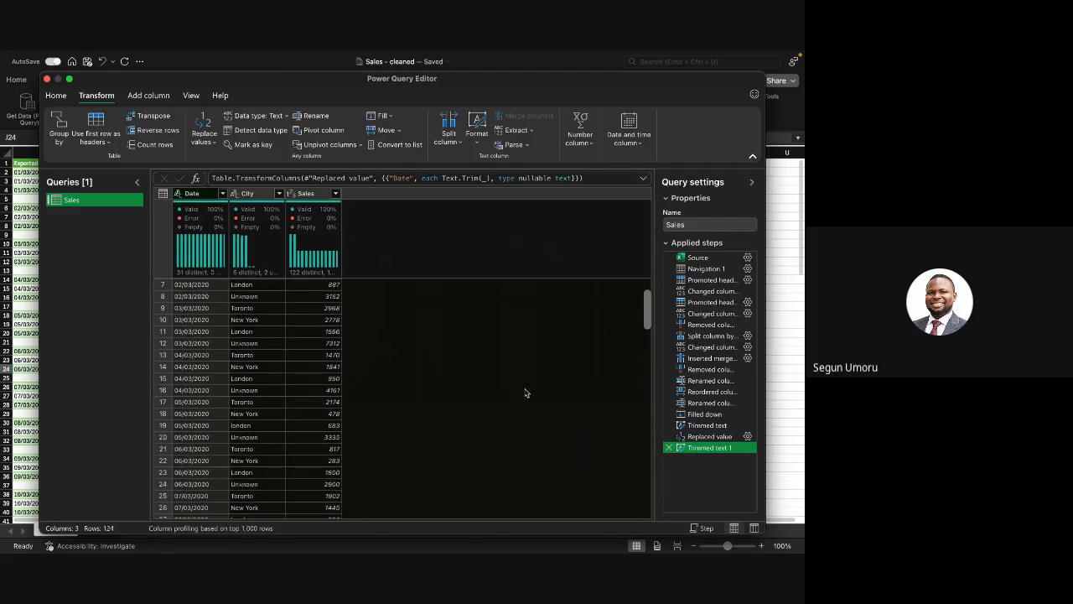
{"action": "scroll", "coordinate": [525, 392], "scroll_direction": "up", "scroll_amount": 2}
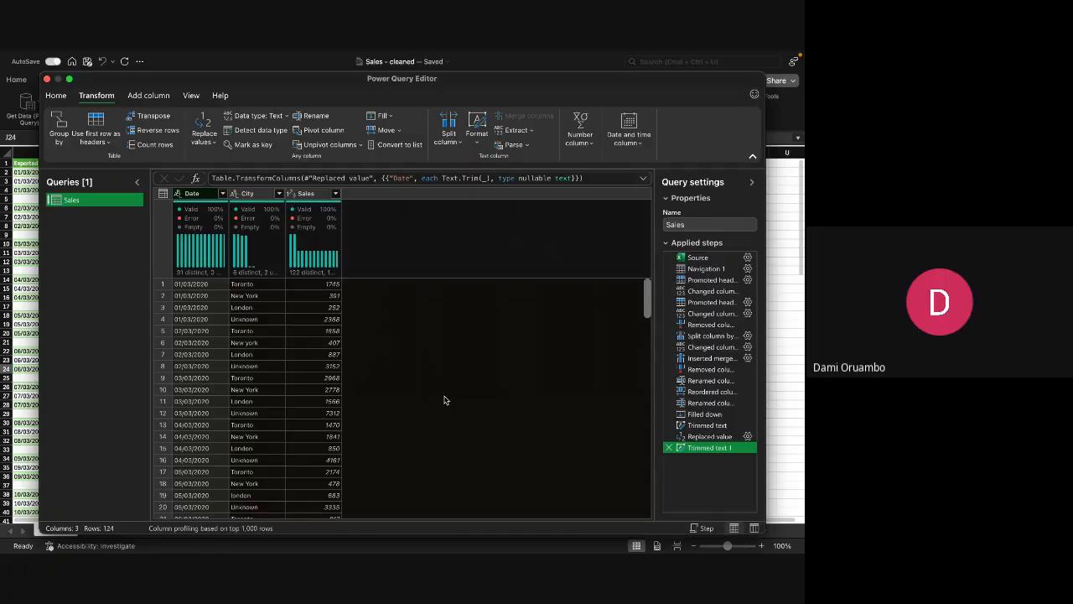
{"action": "left_click", "coordinate": [55, 97]}
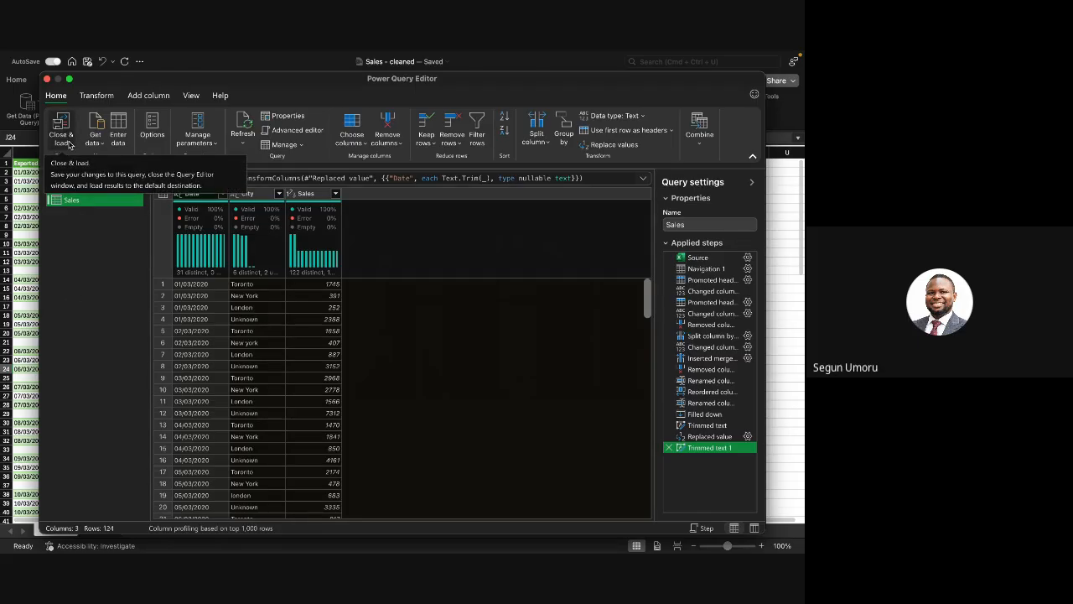
{"action": "left_click", "coordinate": [70, 144]}
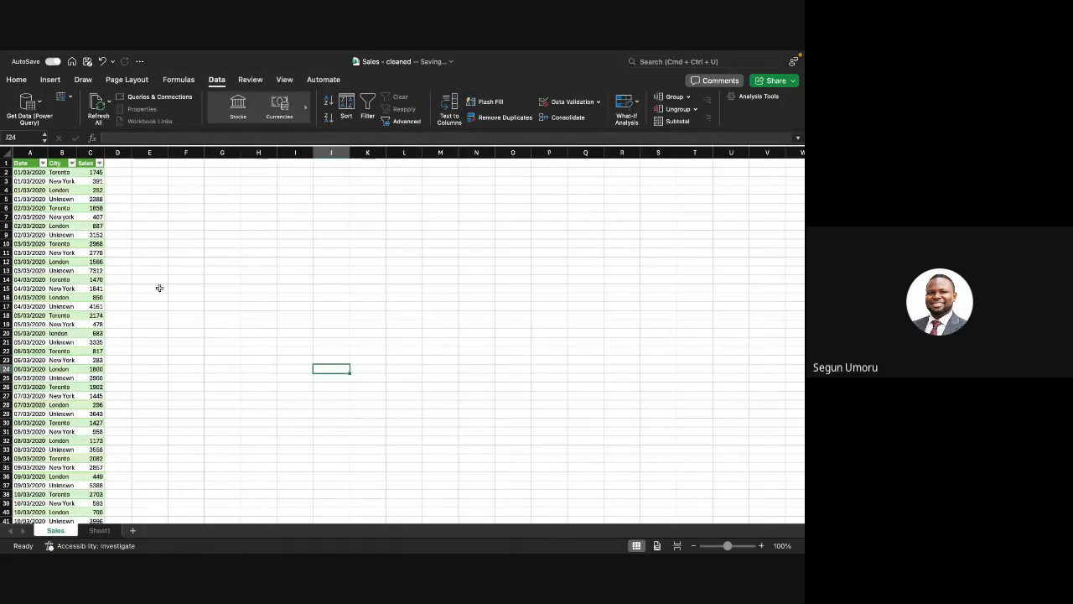
Step: Review the loaded Sales table from its first row to its last for inconsistent Date and City values
{"action": "scroll", "coordinate": [159, 288], "scroll_direction": "down", "scroll_amount": 3}
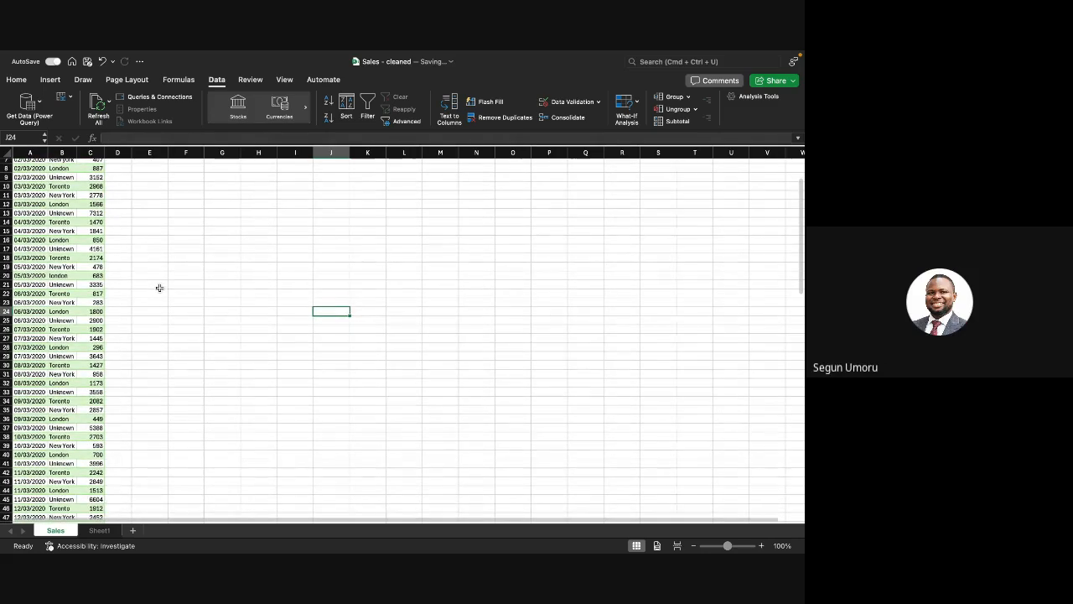
{"action": "scroll", "coordinate": [160, 287], "scroll_direction": "down", "scroll_amount": 1}
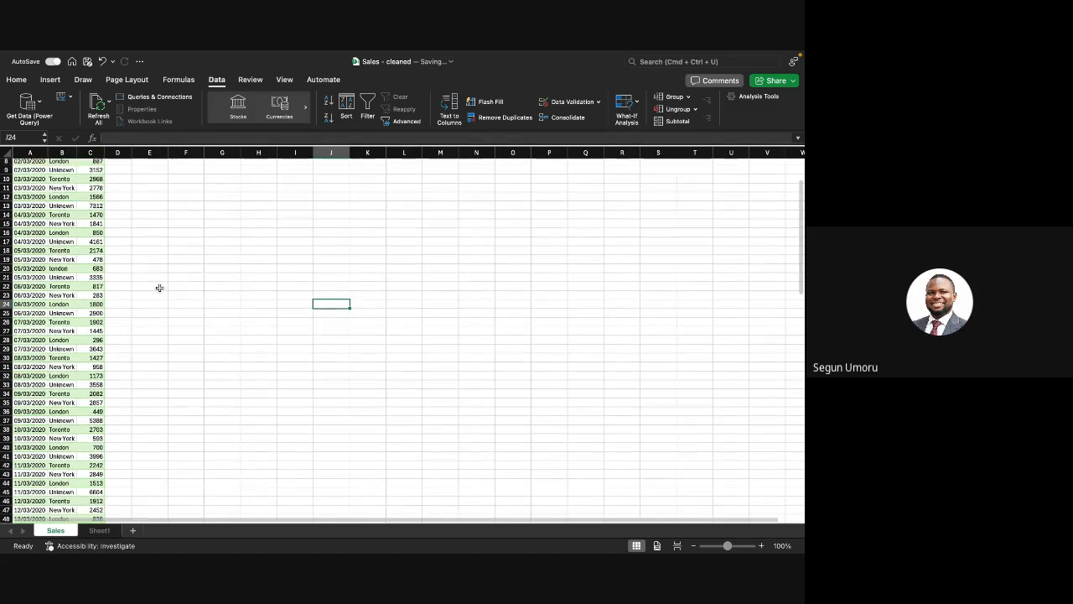
{"action": "scroll", "coordinate": [159, 287], "scroll_direction": "down", "scroll_amount": 3}
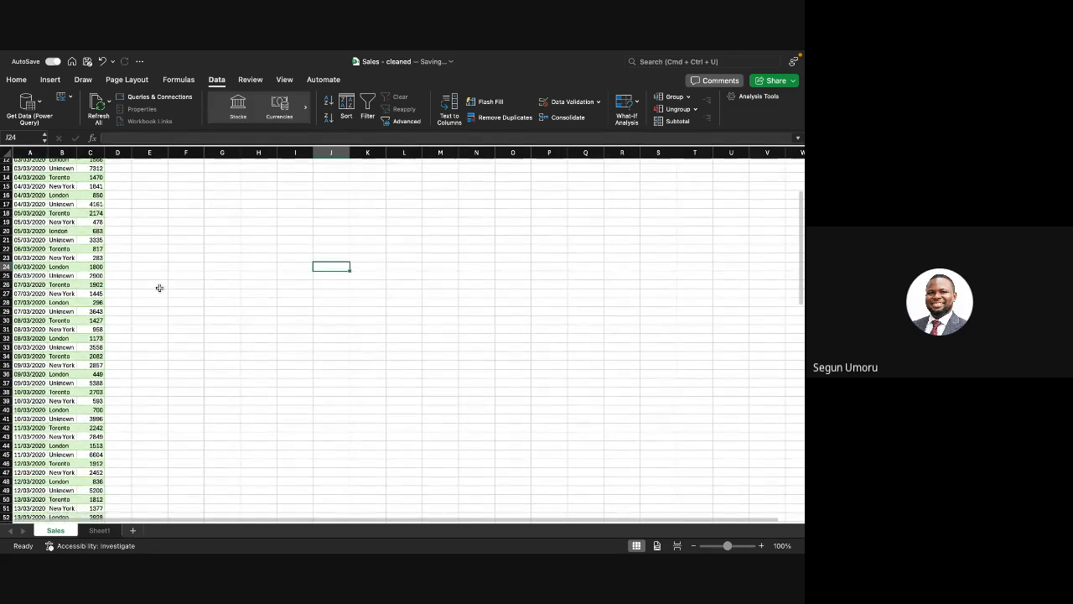
{"action": "scroll", "coordinate": [159, 287], "scroll_direction": "down", "scroll_amount": 15}
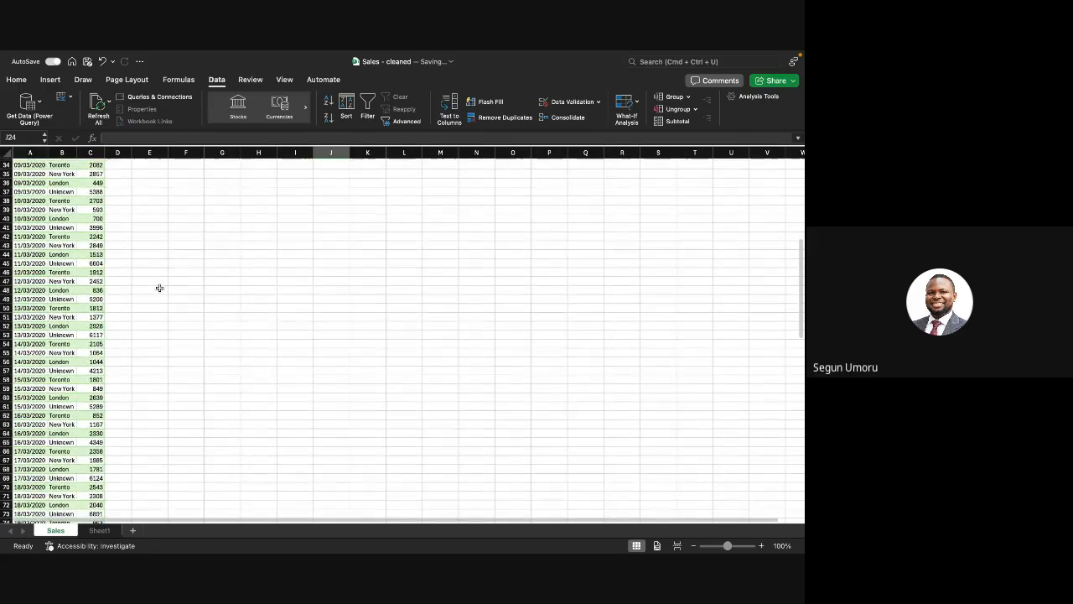
{"action": "scroll", "coordinate": [159, 287], "scroll_direction": "down", "scroll_amount": 15}
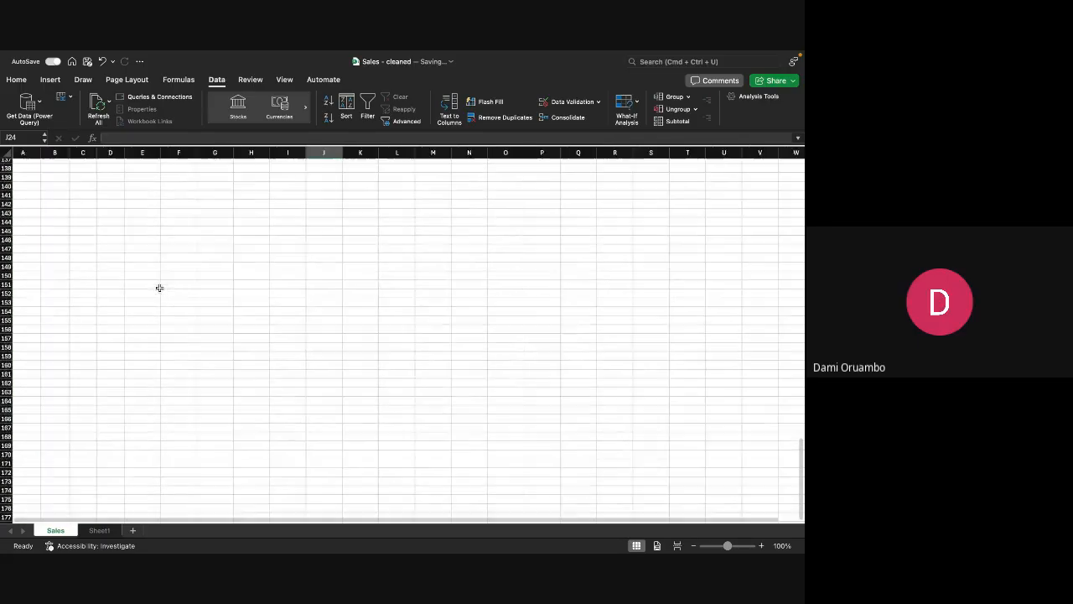
{"action": "scroll", "coordinate": [159, 287], "scroll_direction": "up", "scroll_amount": 9}
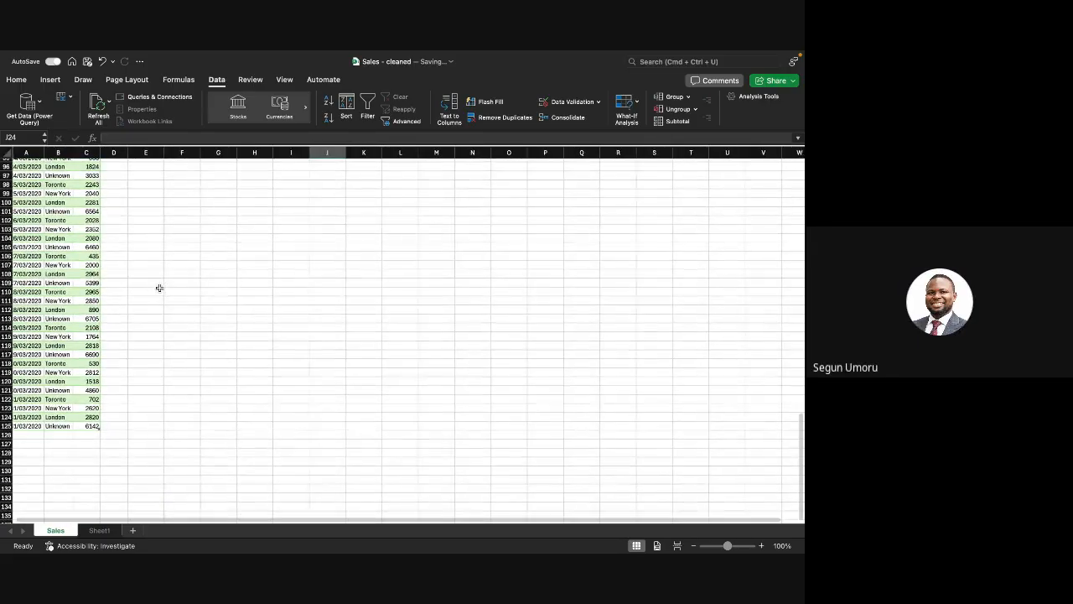
{"action": "scroll", "coordinate": [159, 288], "scroll_direction": "up", "scroll_amount": 20}
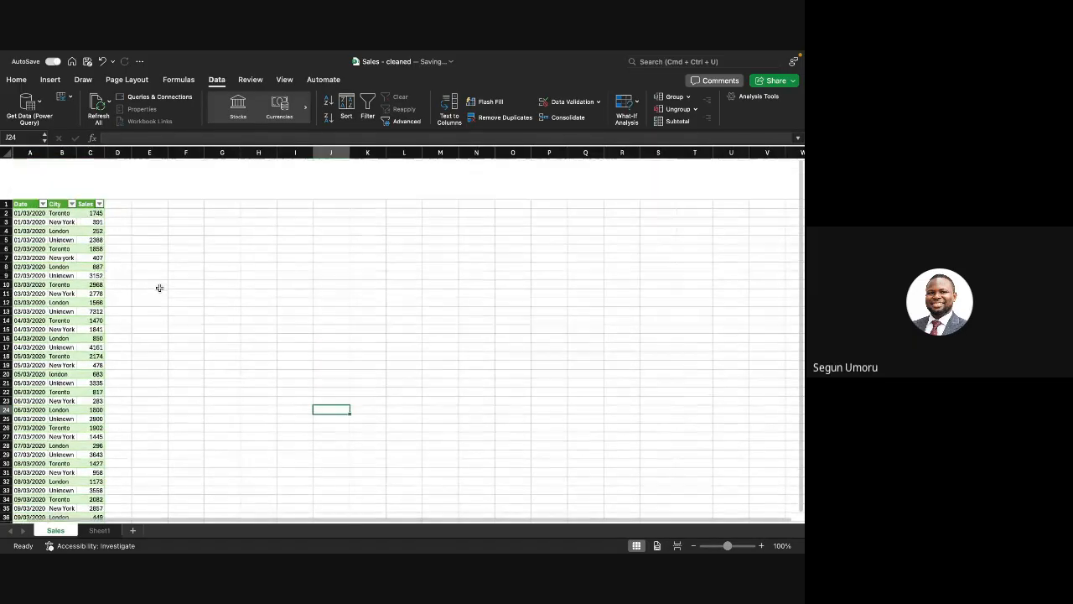
{"action": "scroll", "coordinate": [160, 288], "scroll_direction": "down", "scroll_amount": 1}
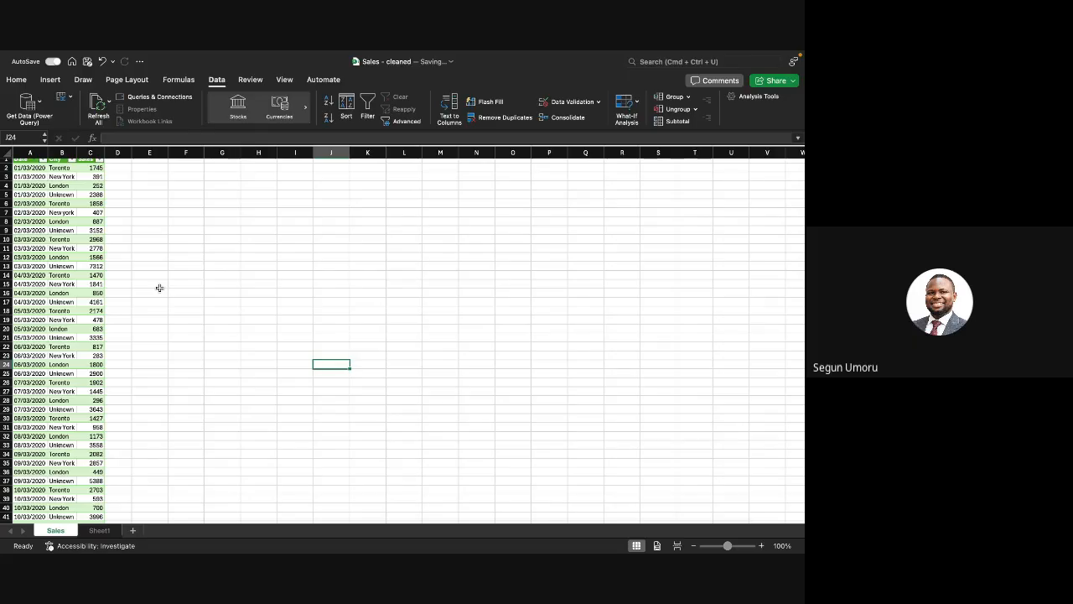
Step: Reopen the Sales query in Power Query Editor and capitalize each word in the City column
{"action": "left_click", "coordinate": [39, 102]}
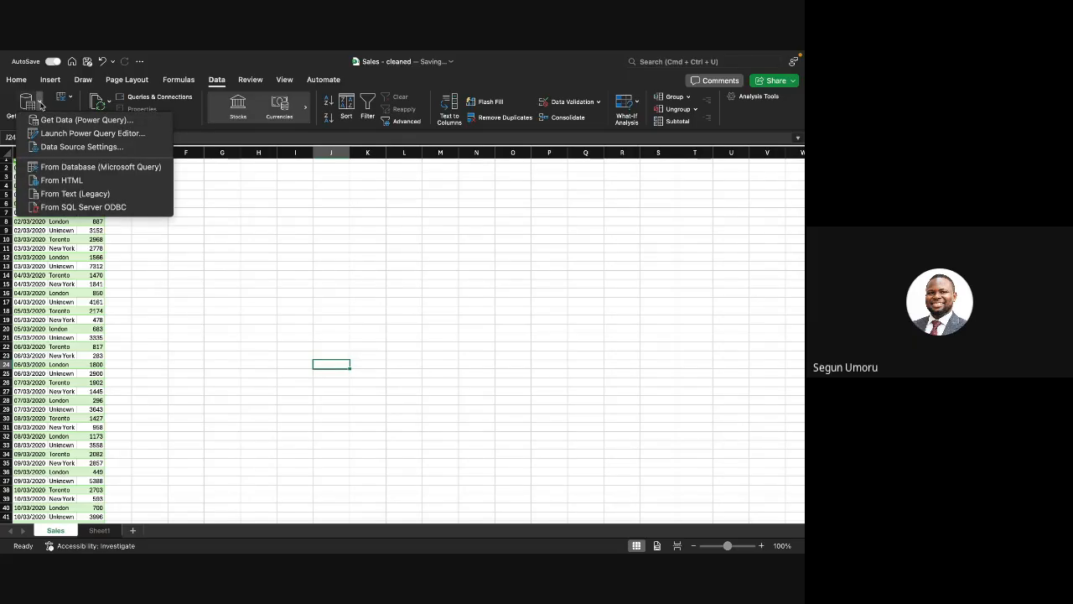
{"action": "left_click", "coordinate": [59, 134]}
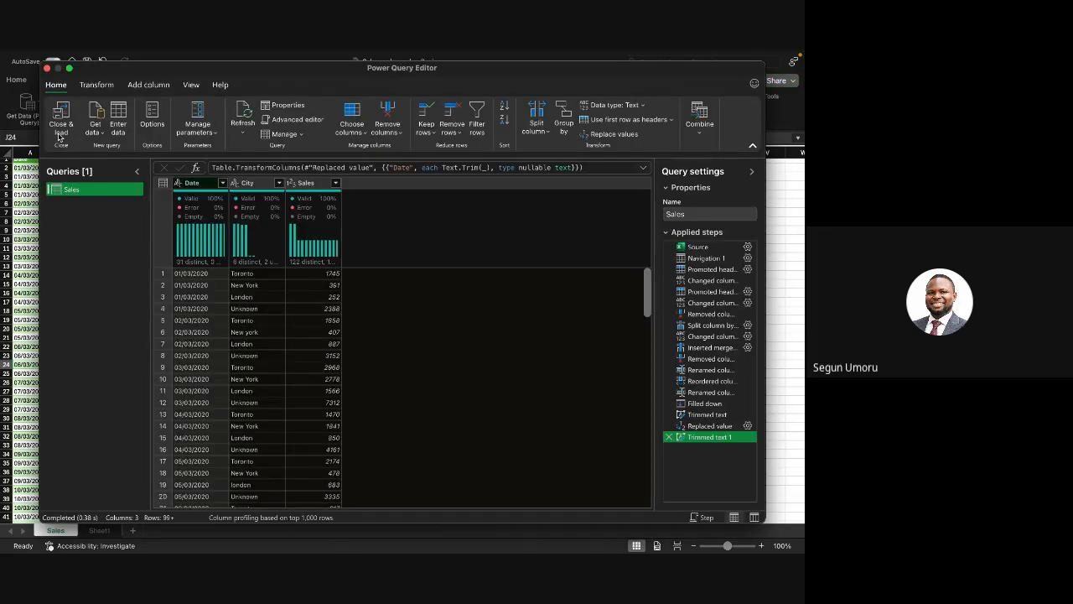
{"action": "mouse_move", "coordinate": [205, 267]}
{"action": "right_click", "coordinate": [258, 188]}
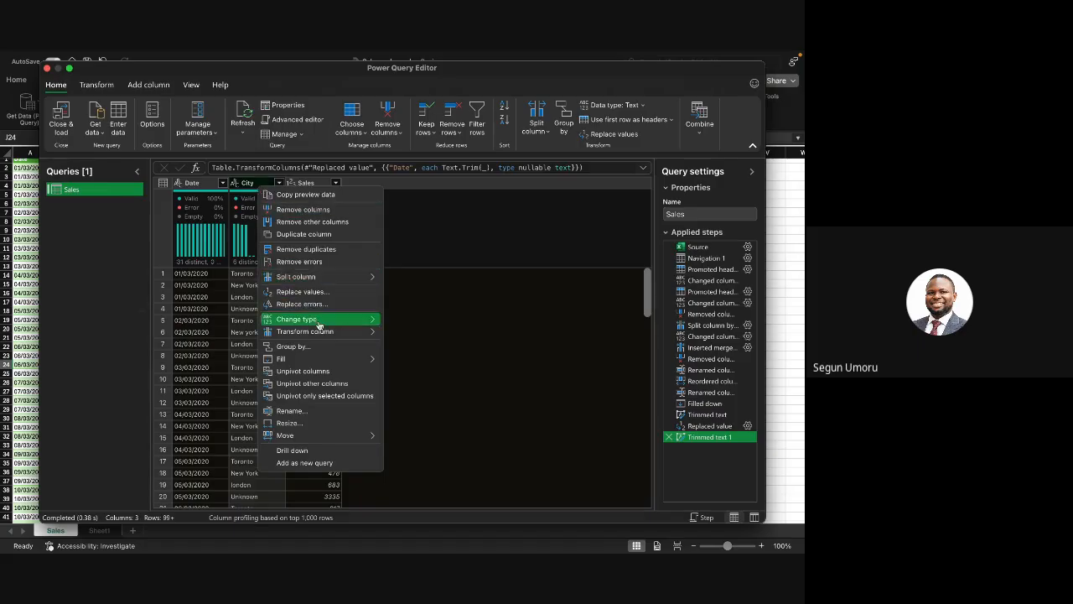
{"action": "mouse_move", "coordinate": [323, 333]}
{"action": "mouse_move", "coordinate": [441, 339]}
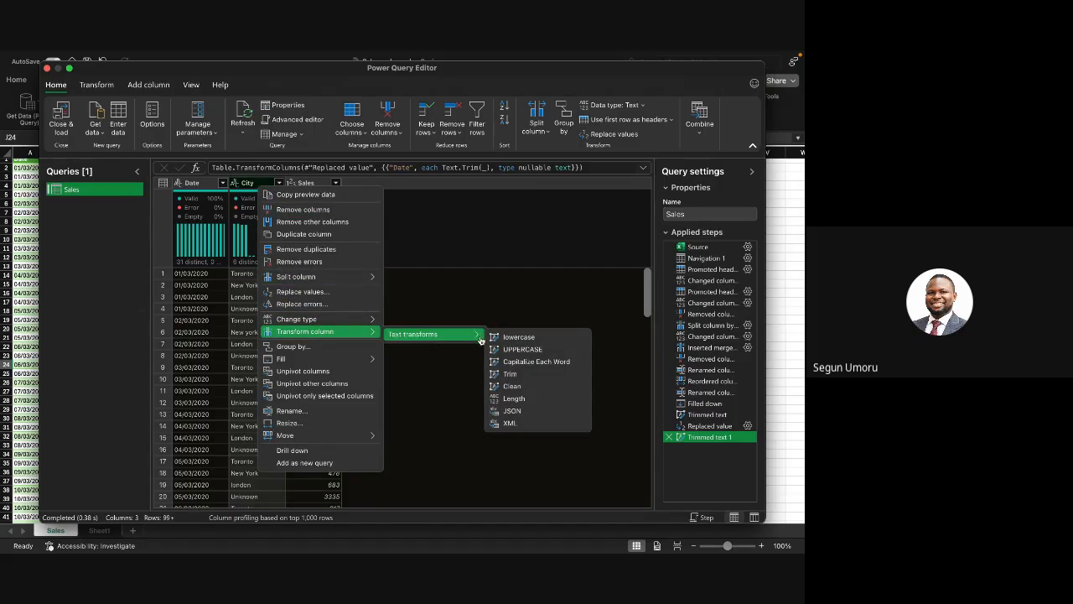
{"action": "left_click", "coordinate": [507, 362]}
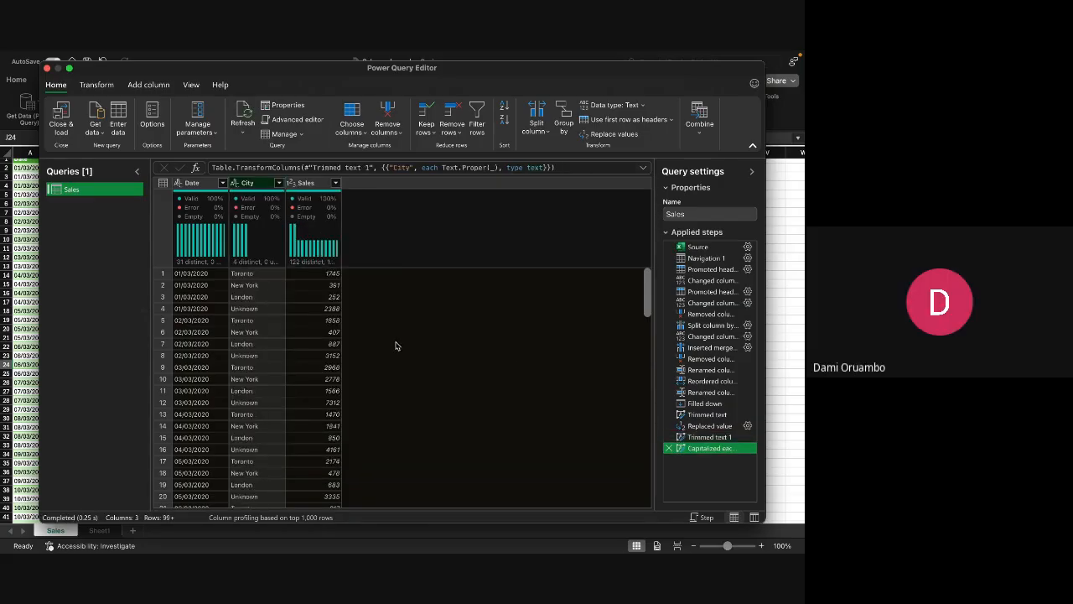
Step: Check the City column's list of distinct values and load the updated Sales query to the worksheet
{"action": "left_click", "coordinate": [279, 183]}
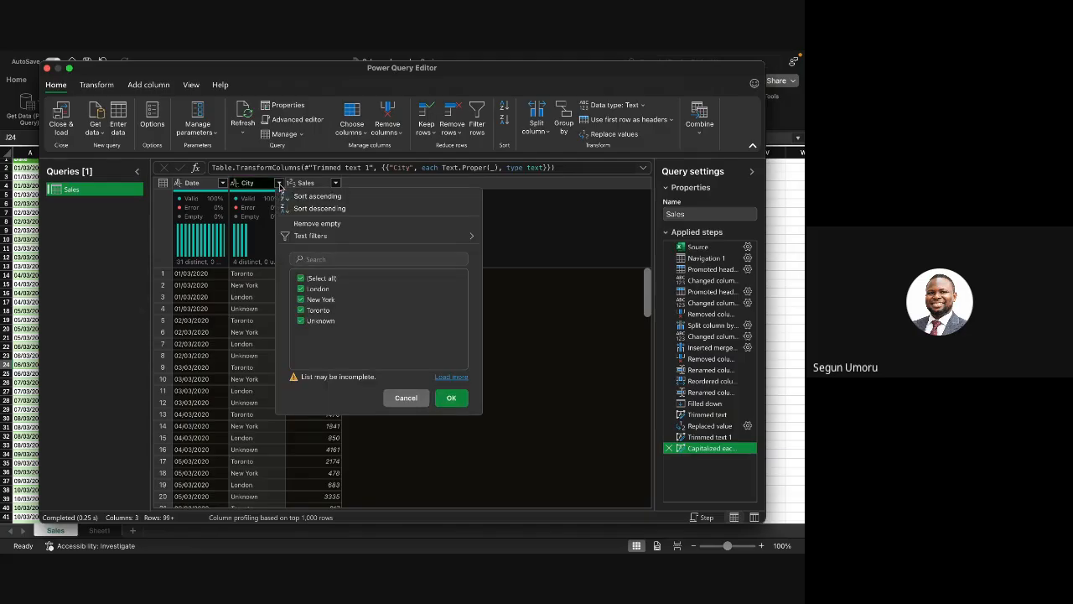
{"action": "left_click", "coordinate": [455, 400]}
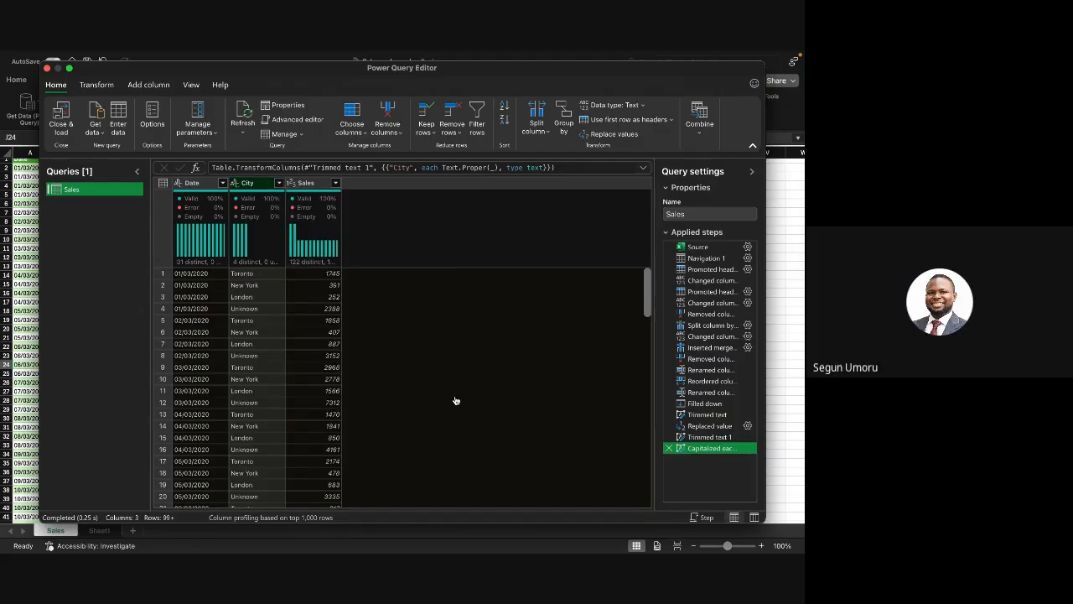
{"action": "left_click", "coordinate": [60, 118]}
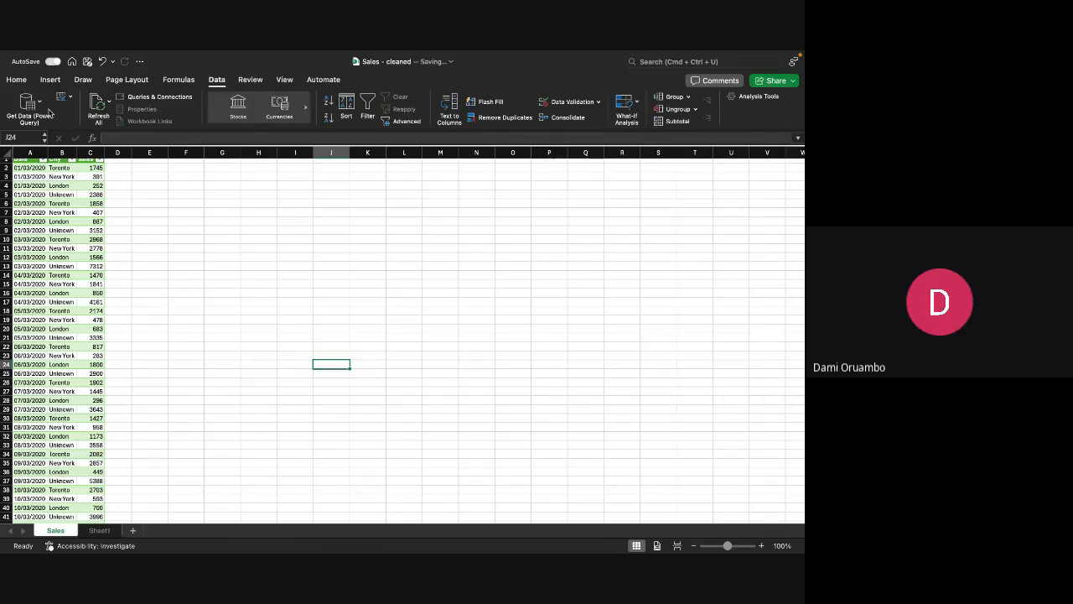
{"action": "left_click", "coordinate": [192, 228]}
{"action": "scroll", "coordinate": [192, 228], "scroll_direction": "up", "scroll_amount": 1}
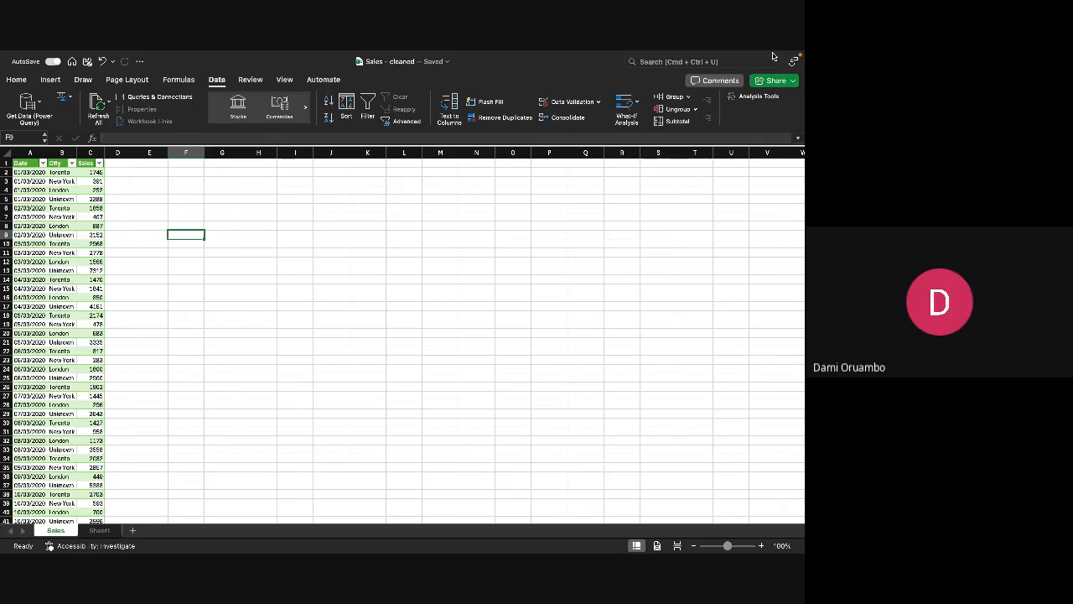
{"action": "mouse_move", "coordinate": [244, 55]}
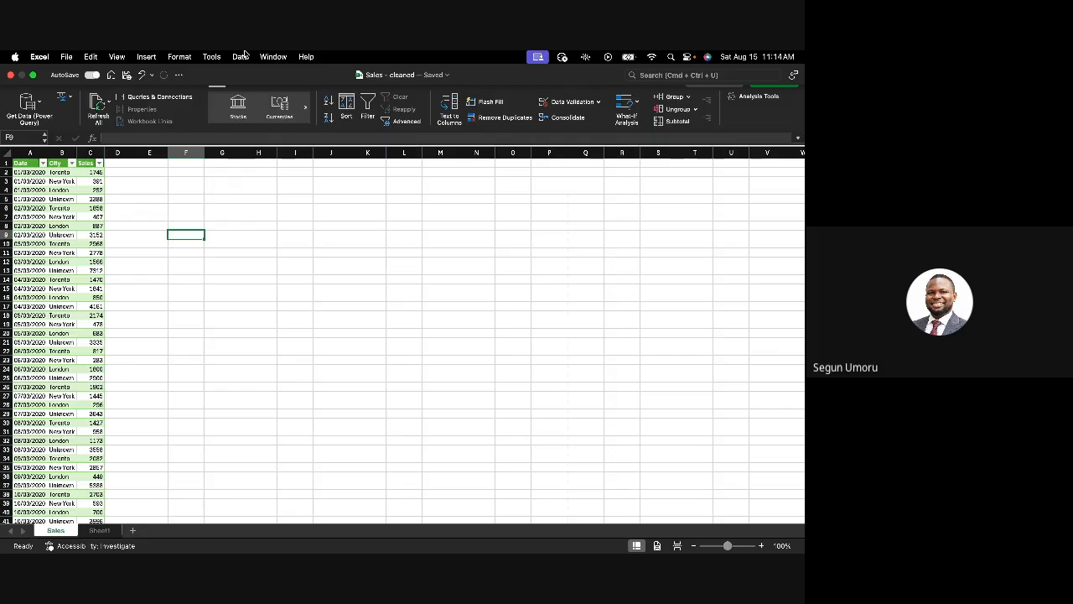
{"action": "left_click", "coordinate": [243, 56]}
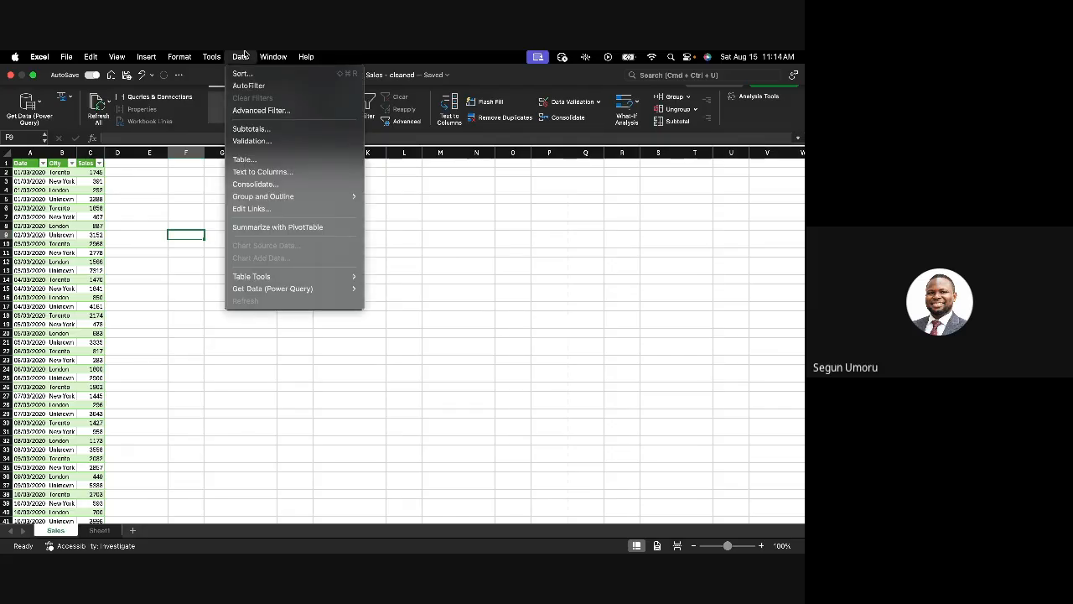
{"action": "left_click", "coordinate": [533, 310]}
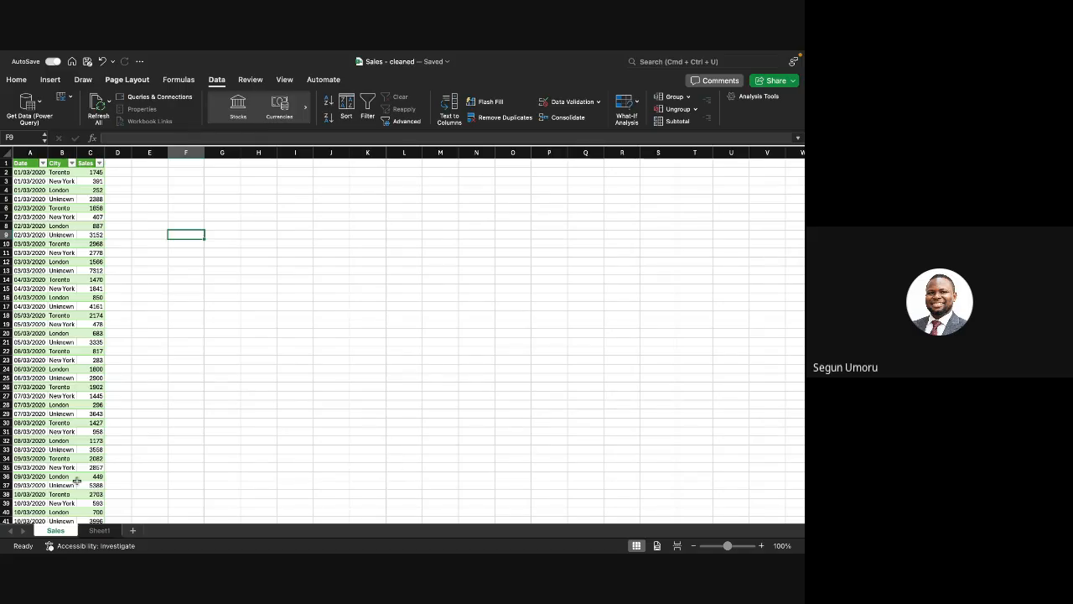
Step: Switch to Sheet1 and try to insert a recommended PivotTable there
{"action": "left_click", "coordinate": [94, 532]}
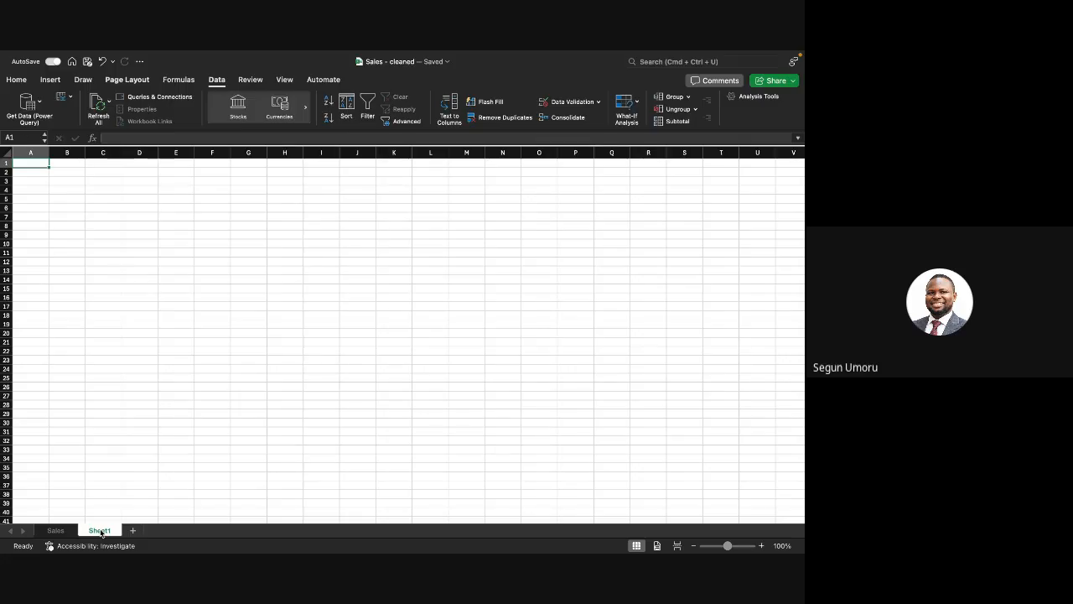
{"action": "left_click", "coordinate": [39, 81]}
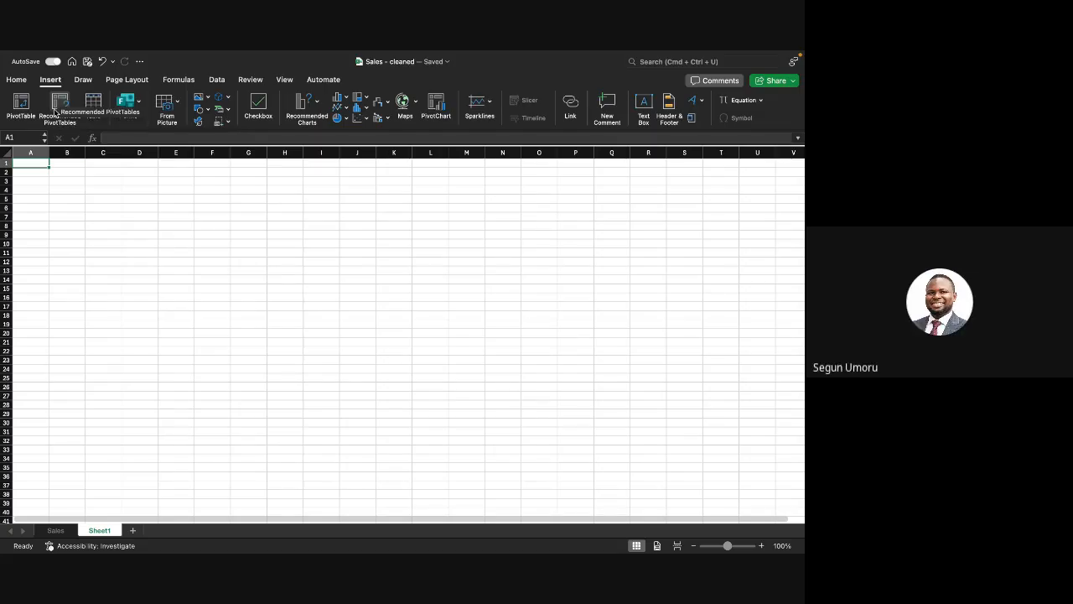
{"action": "left_click", "coordinate": [56, 109]}
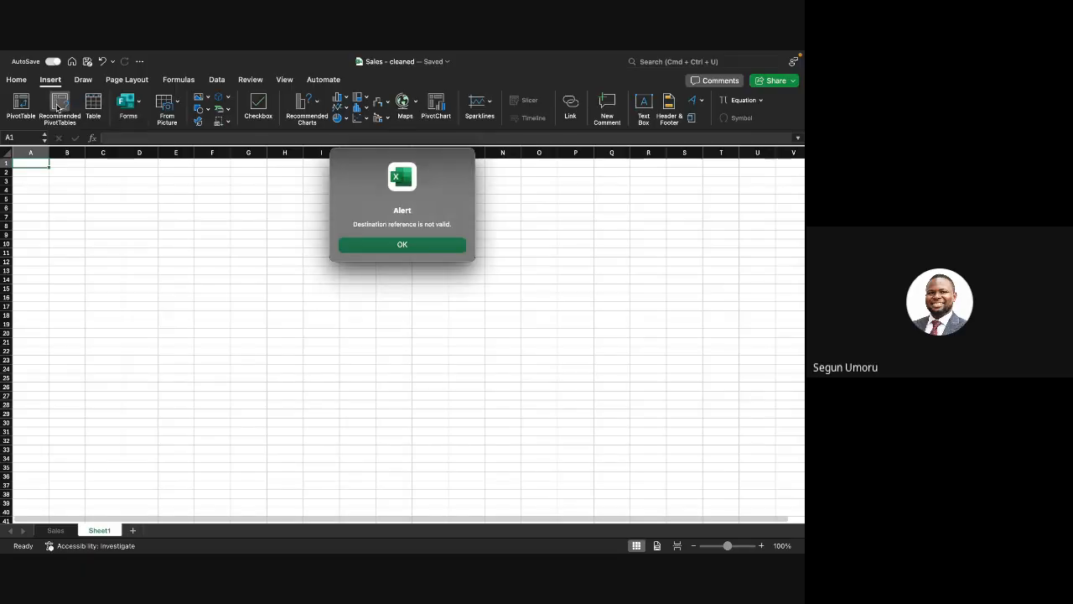
{"action": "left_click", "coordinate": [410, 250]}
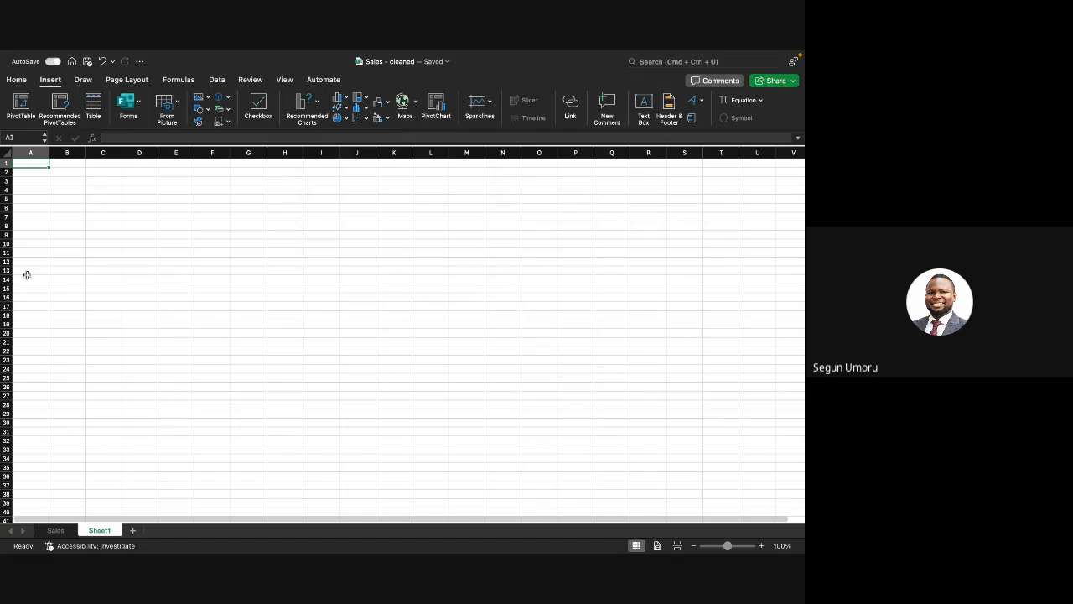
Step: Create a PivotTable from the Sales table at cell A1 of Sheet1 and add the City field to its rows
{"action": "left_click", "coordinate": [22, 110]}
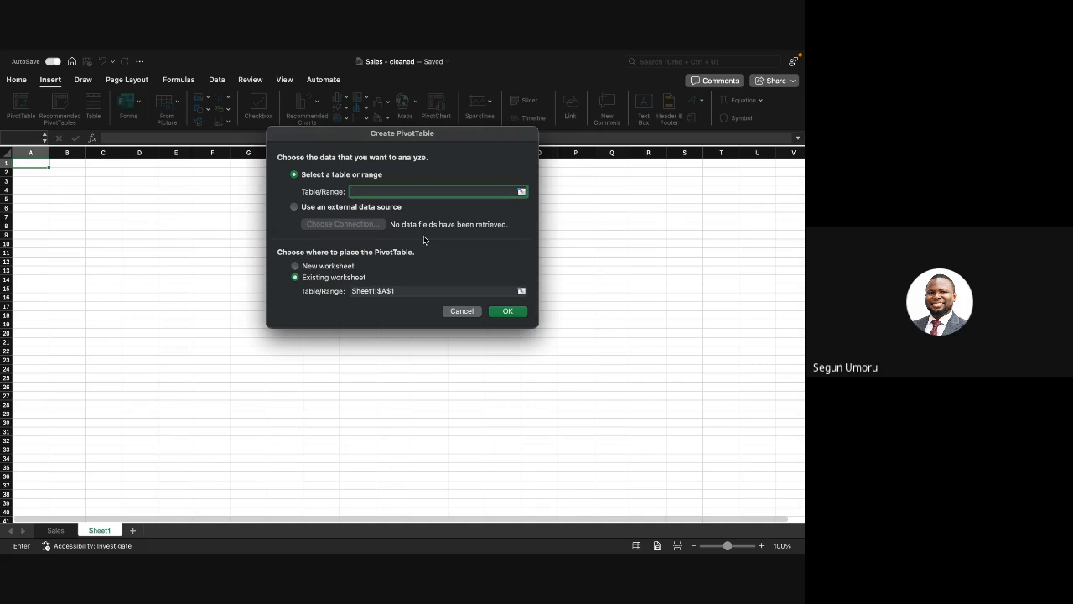
{"action": "type", "text": "Sales"}
{"action": "left_click", "coordinate": [509, 310]}
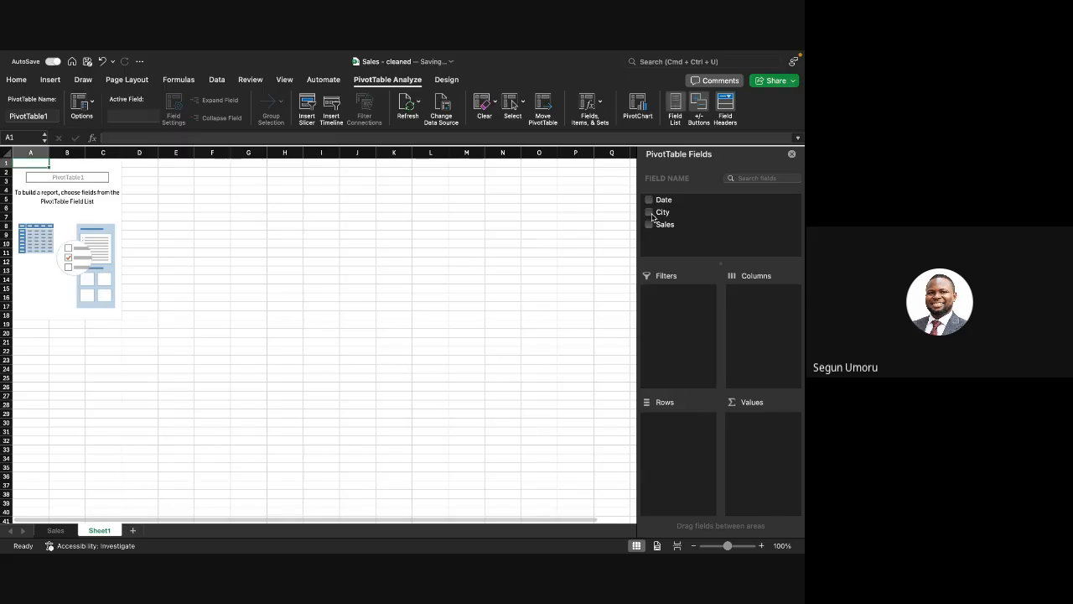
{"action": "left_click", "coordinate": [652, 215]}
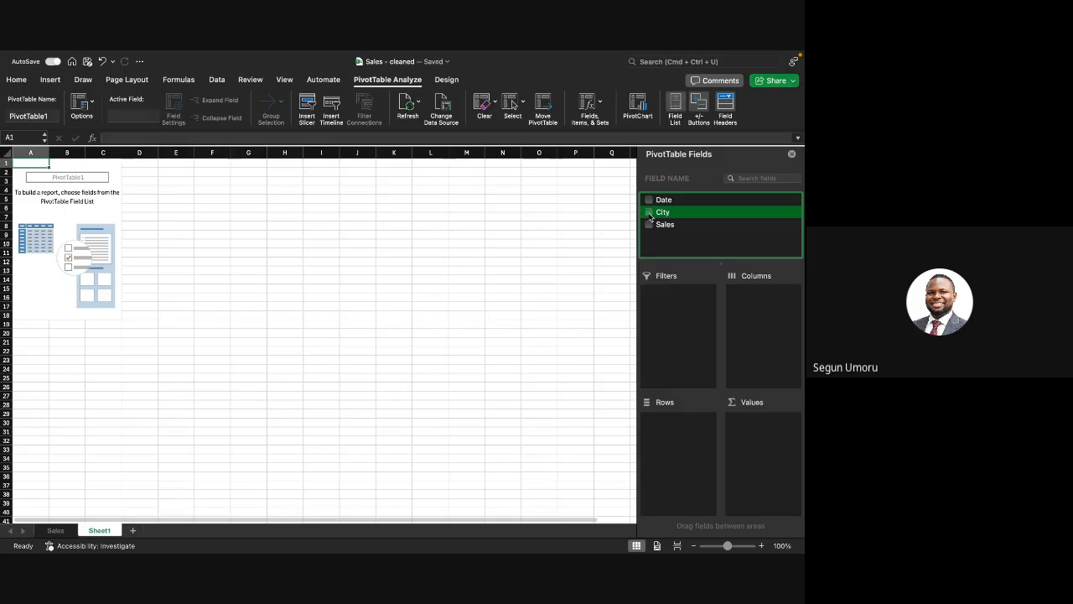
{"action": "left_click", "coordinate": [649, 215]}
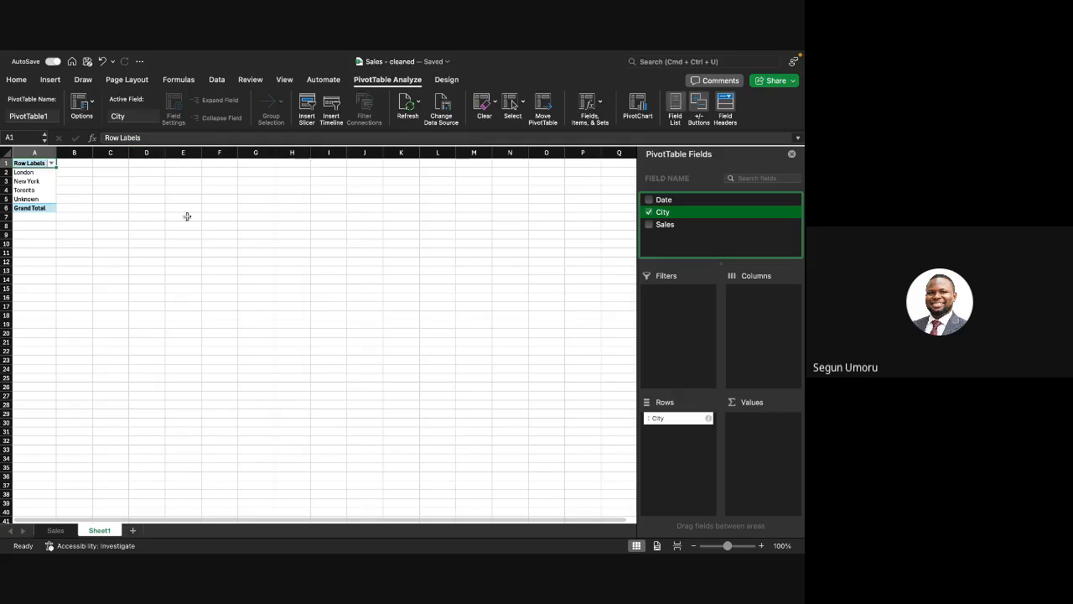
Step: Re-add City to the PivotTable's rows, add Sales to its values, and compare it with the source data on the Sales sheet
{"action": "left_click", "coordinate": [648, 214]}
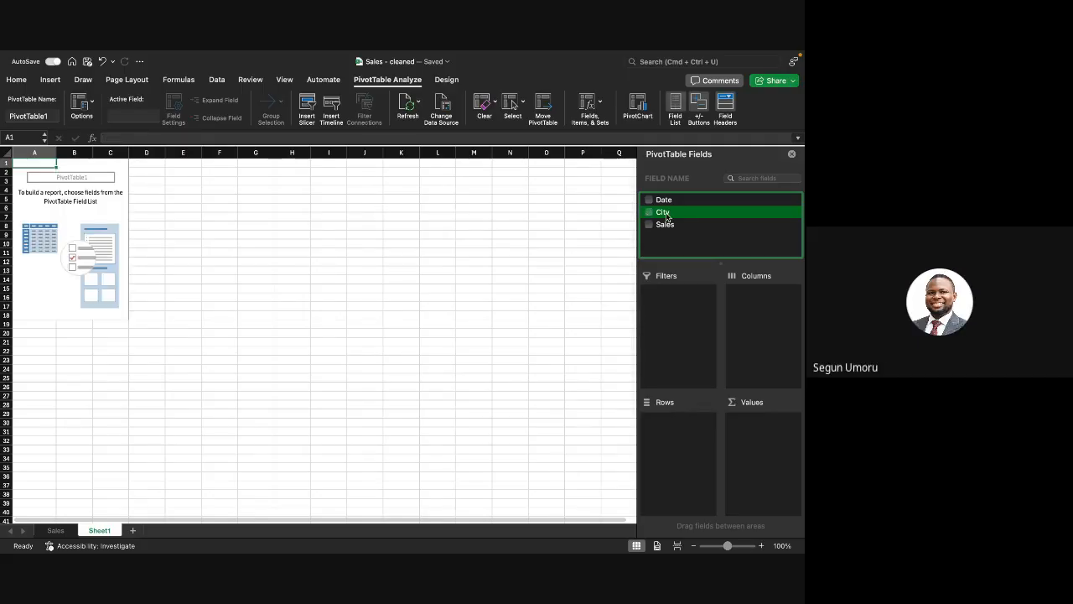
{"action": "left_click_drag", "start_coordinate": [666, 216], "coordinate": [679, 438]}
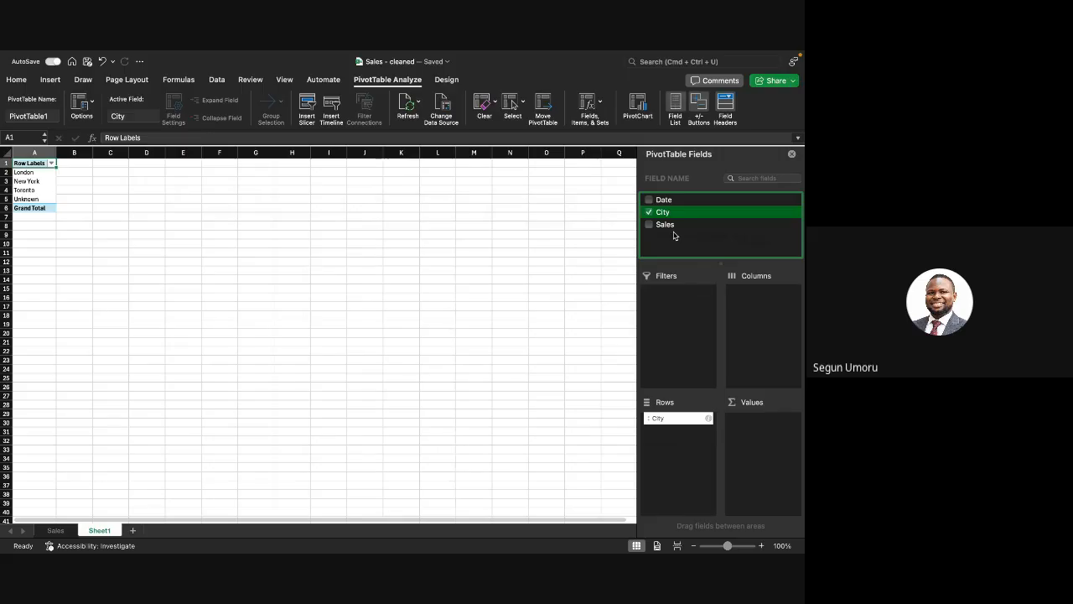
{"action": "left_click_drag", "start_coordinate": [668, 226], "coordinate": [764, 434]}
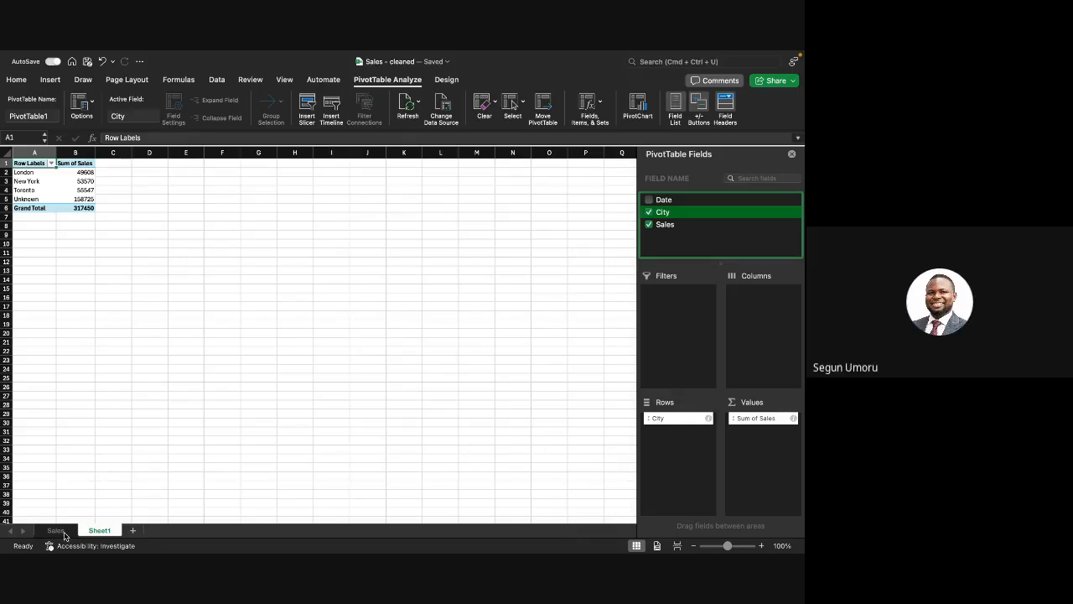
{"action": "left_click", "coordinate": [64, 533]}
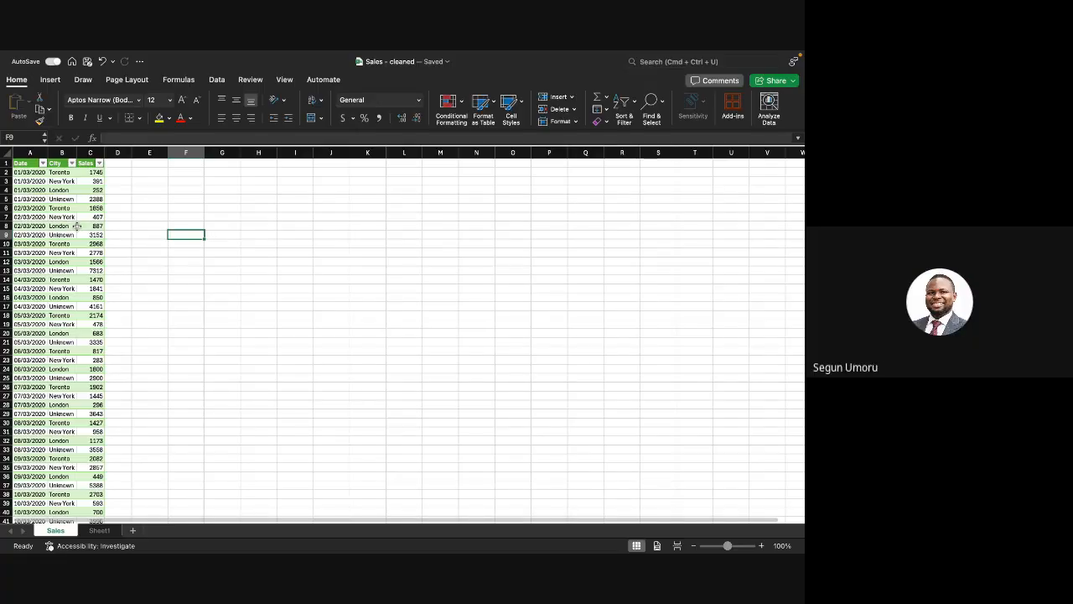
{"action": "left_click", "coordinate": [99, 531]}
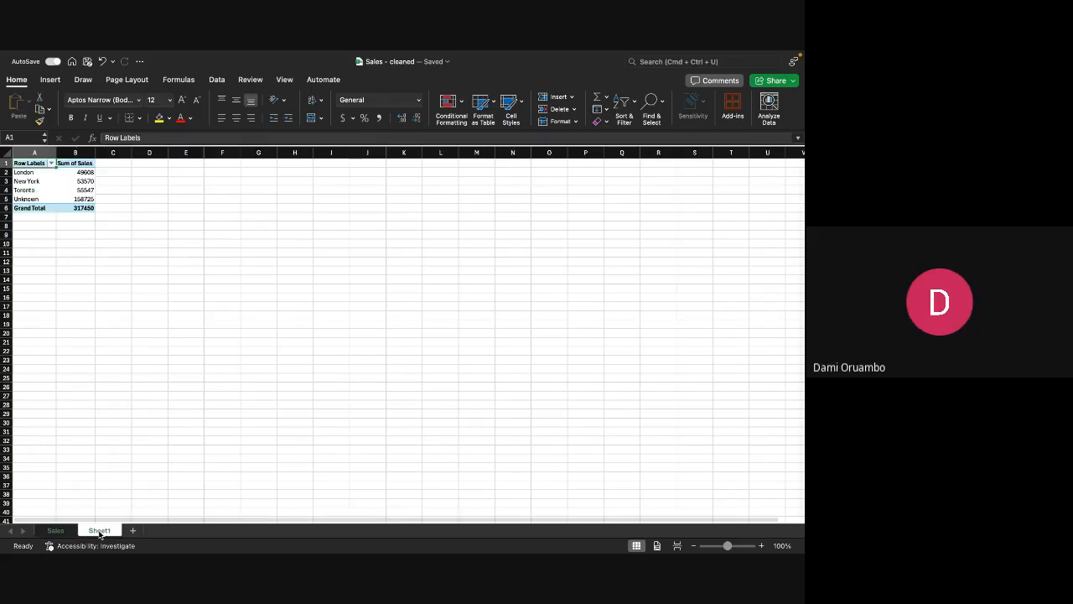
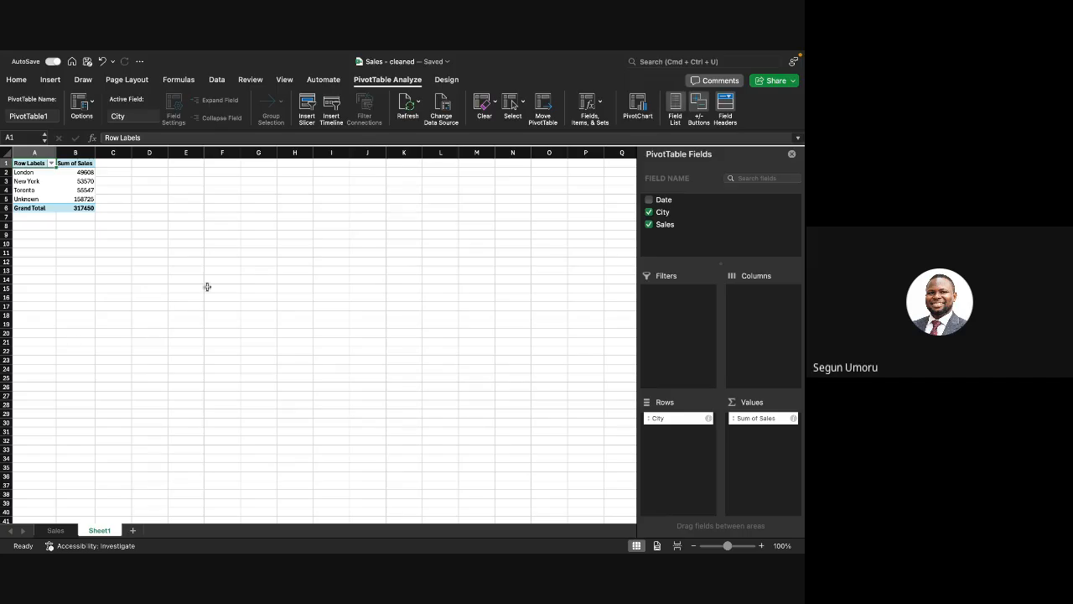
Step: Sort the PivotTable's cities by Sum of Sales from largest to smallest
{"action": "right_click", "coordinate": [83, 181]}
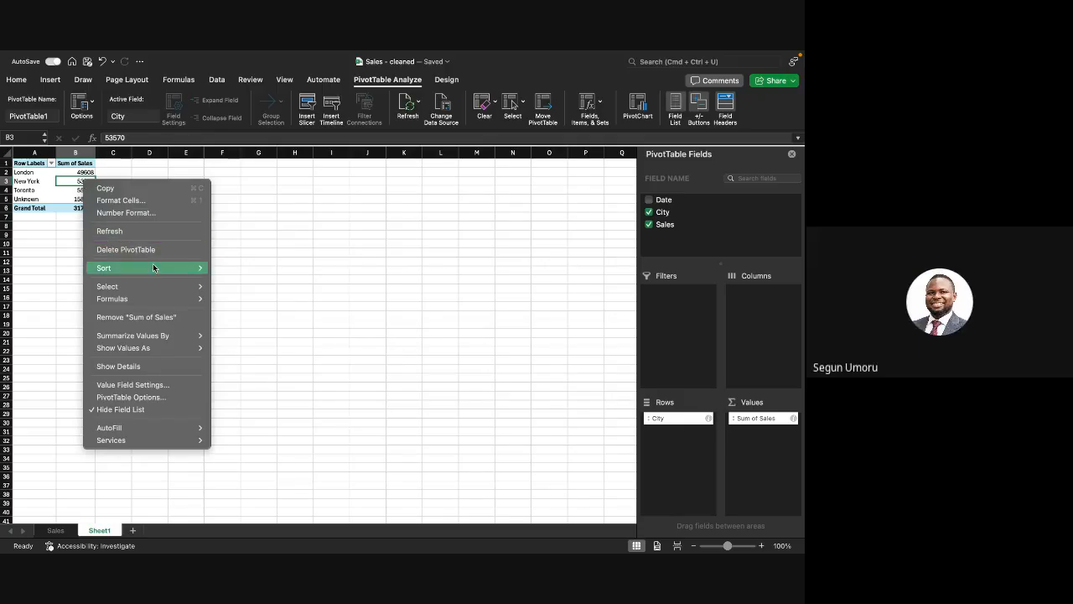
{"action": "mouse_move", "coordinate": [157, 268]}
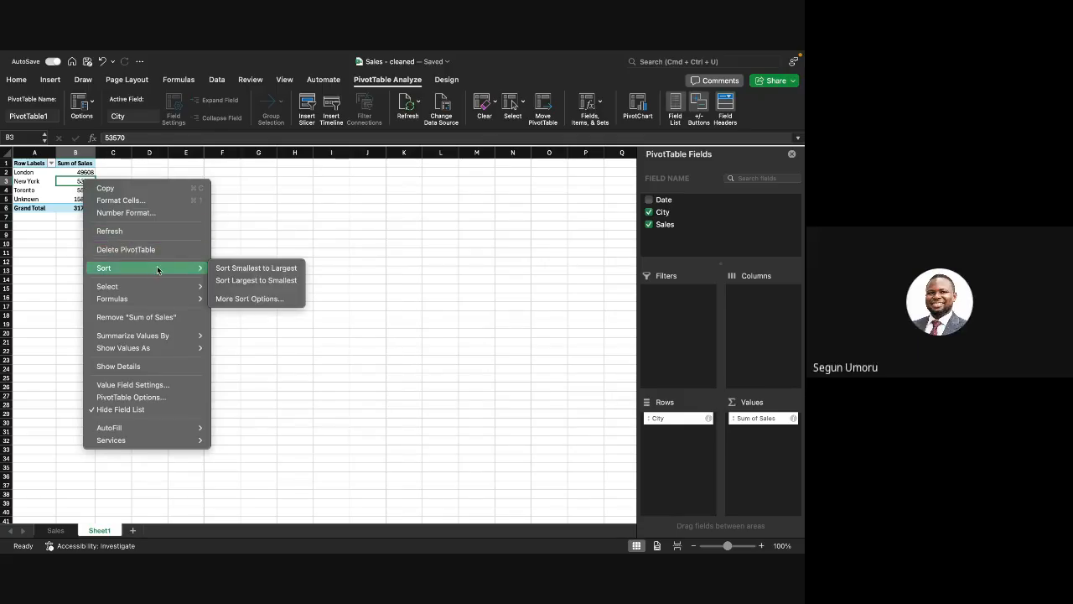
{"action": "left_click", "coordinate": [220, 280]}
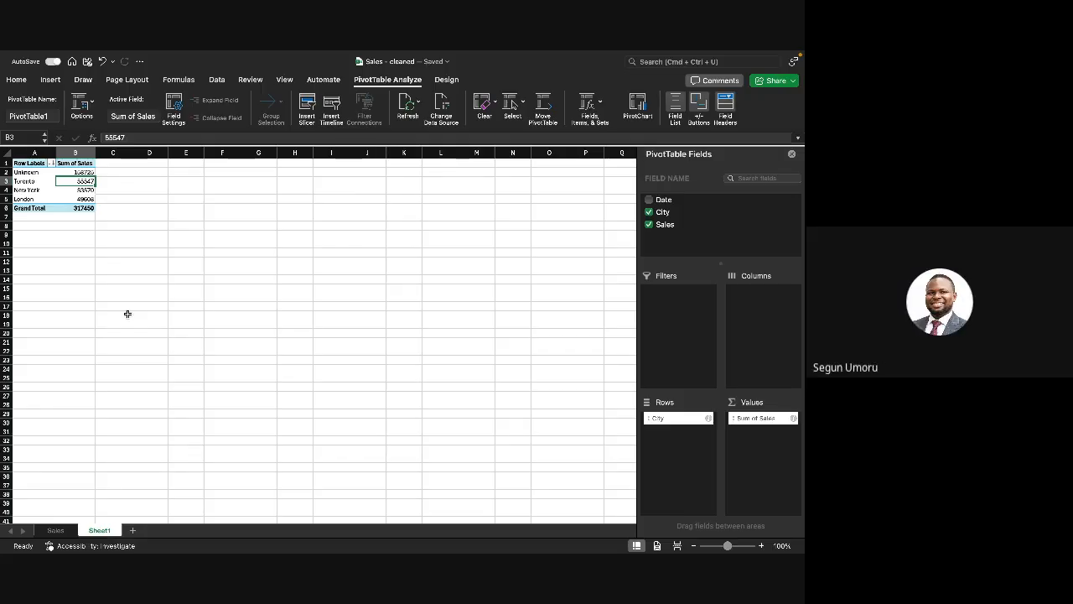
{"action": "left_click", "coordinate": [128, 313]}
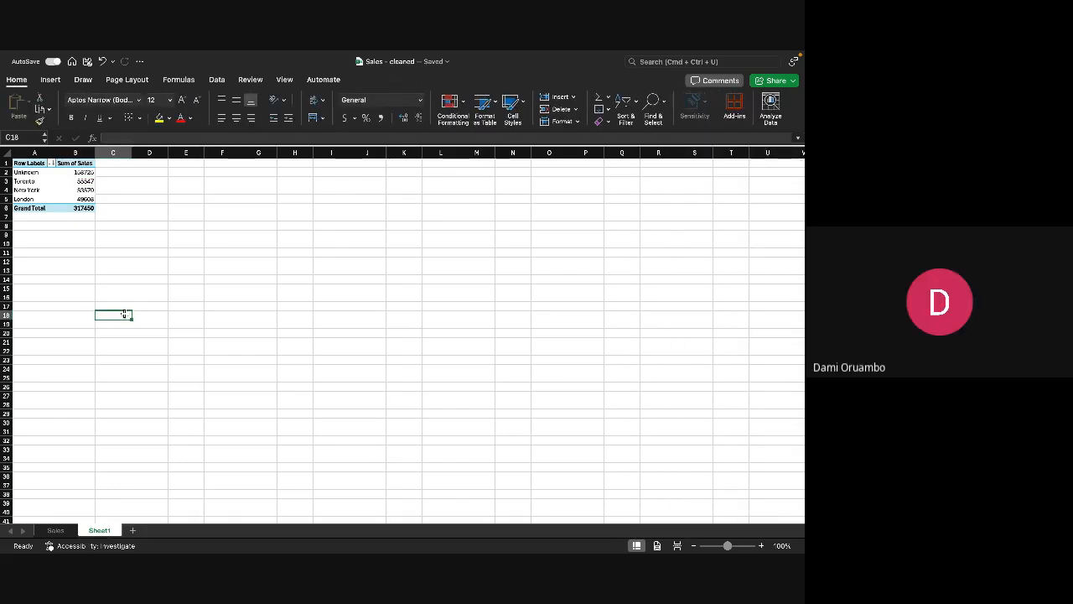
{"action": "left_click", "coordinate": [85, 182]}
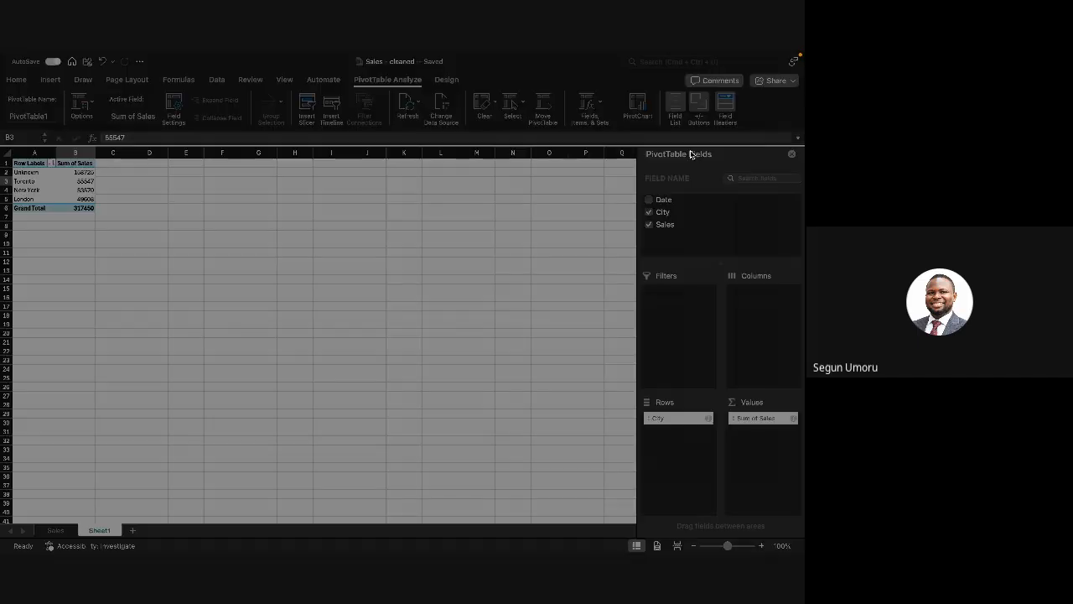
{"action": "mouse_move", "coordinate": [43, 54]}
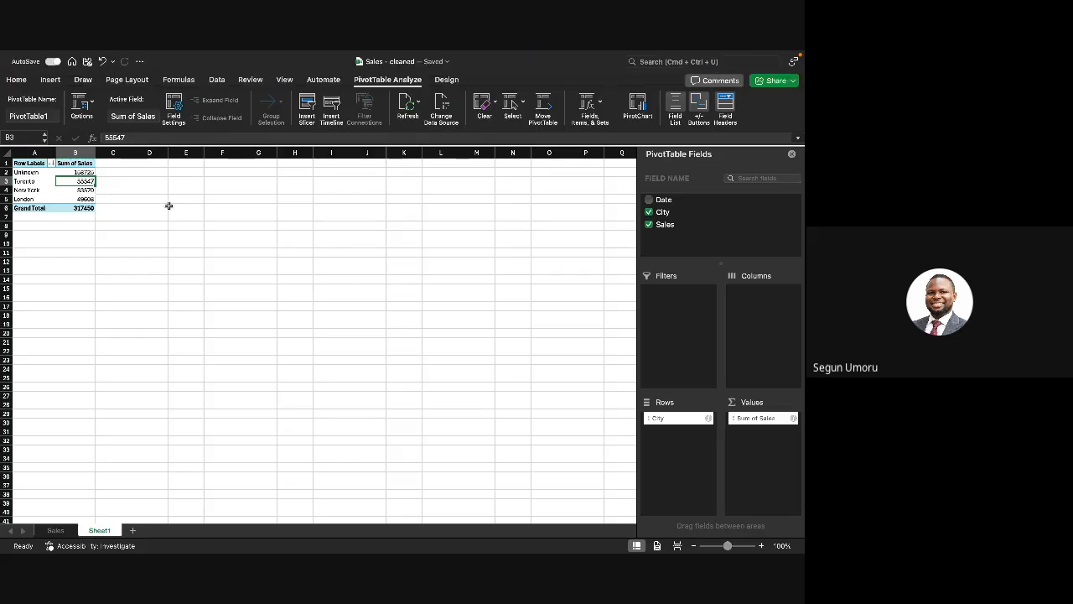
{"action": "left_click", "coordinate": [185, 253]}
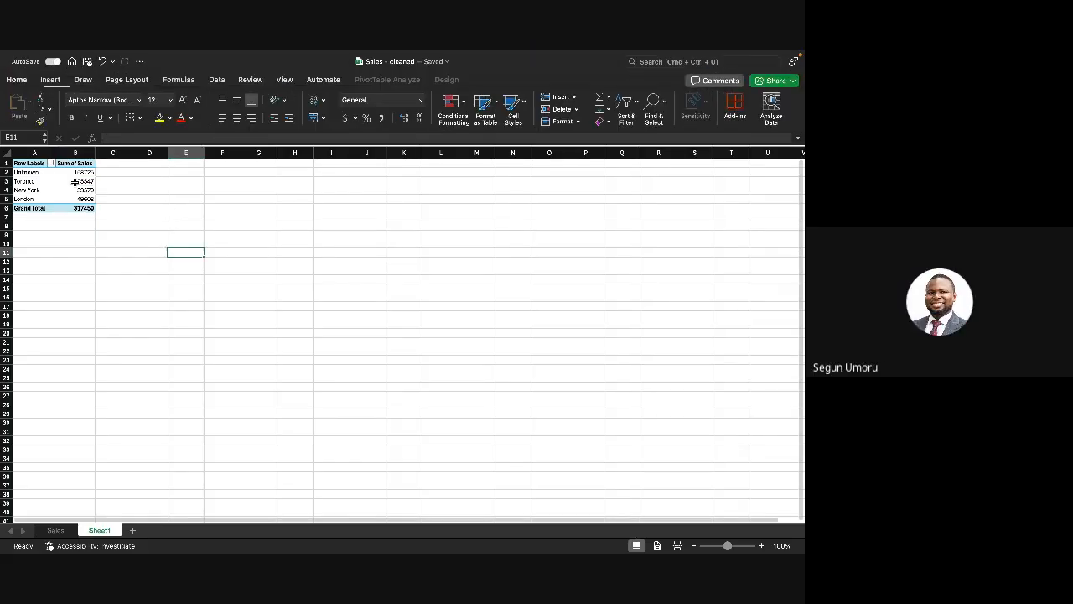
Step: Insert a PivotChart from the sales-by-city PivotTable and inspect the values of its Unknown and Toronto columns
{"action": "left_click", "coordinate": [76, 172]}
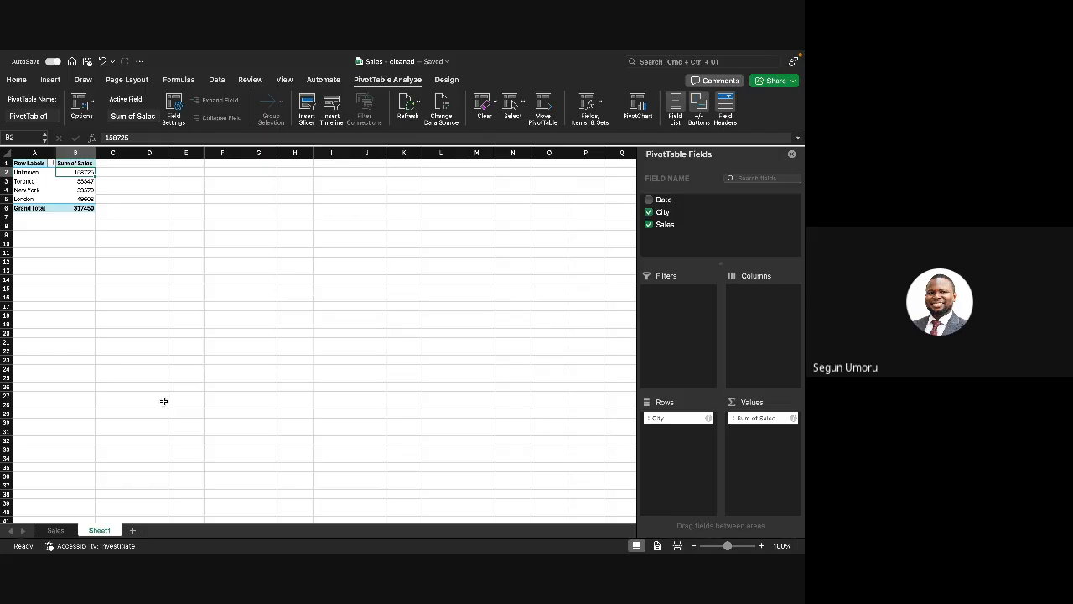
{"action": "key", "text": "super+w"}
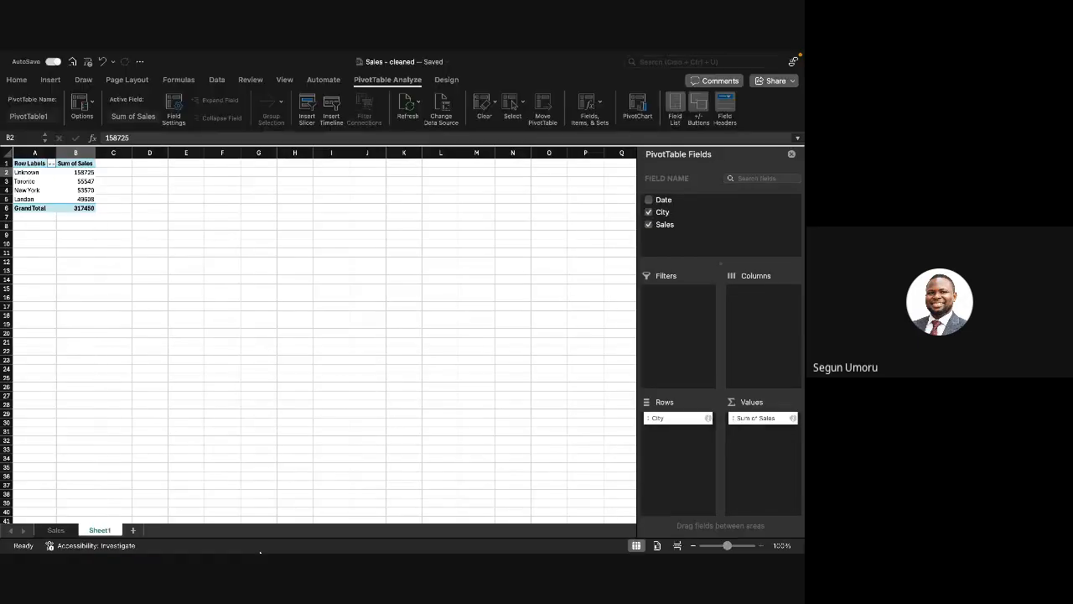
{"action": "mouse_move", "coordinate": [259, 552]}
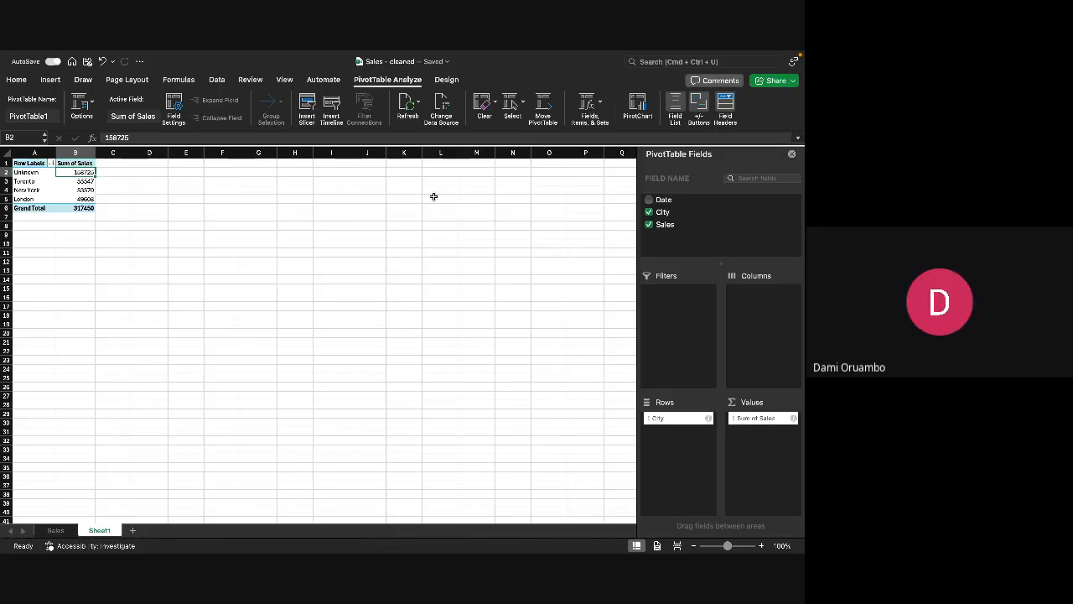
{"action": "left_click", "coordinate": [637, 114]}
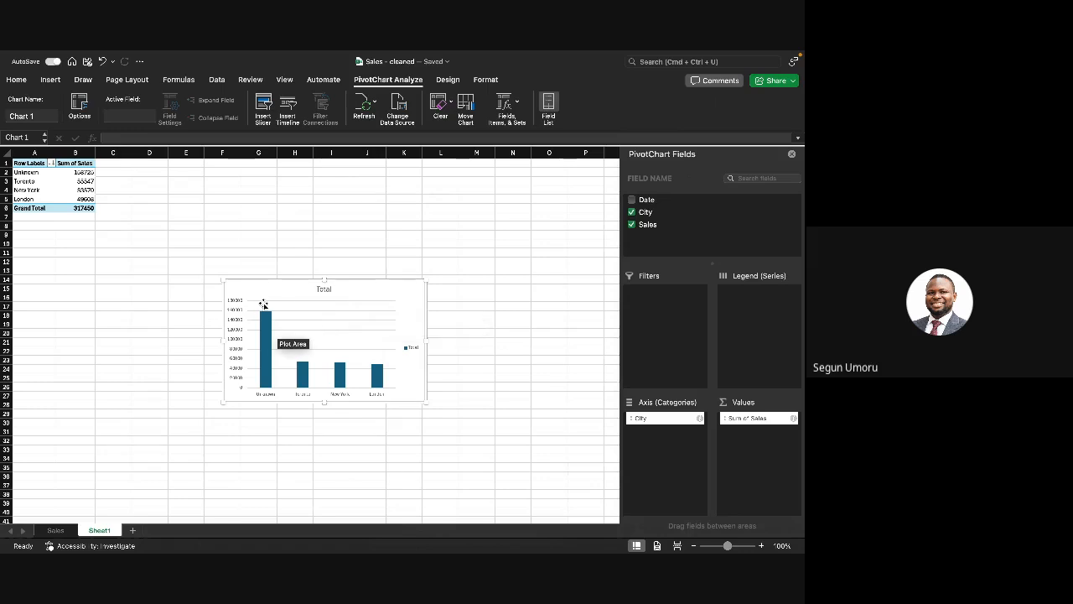
{"action": "mouse_move", "coordinate": [265, 315]}
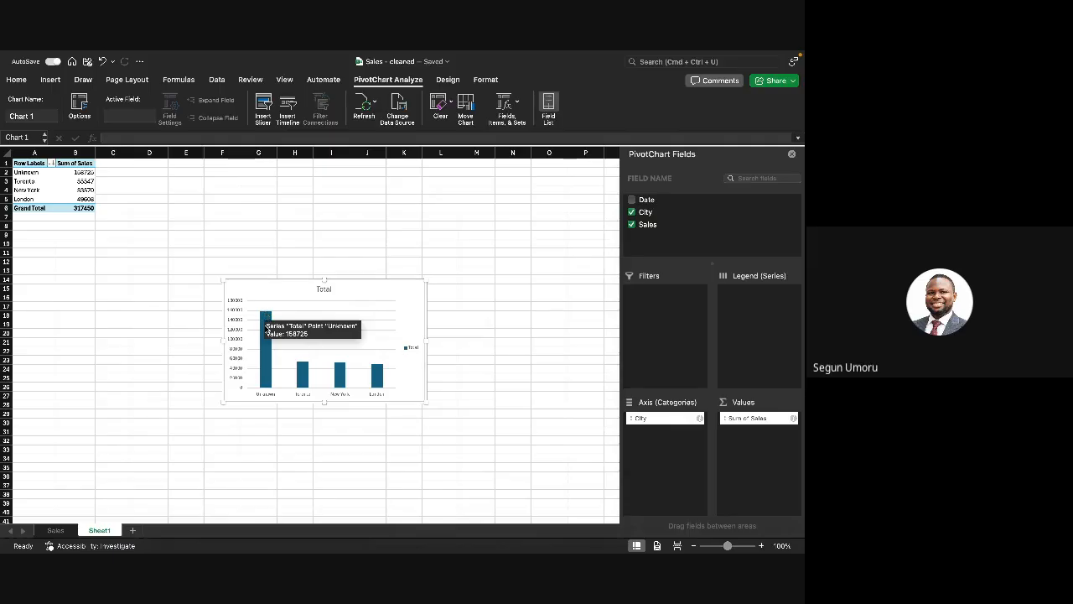
{"action": "mouse_move", "coordinate": [304, 378]}
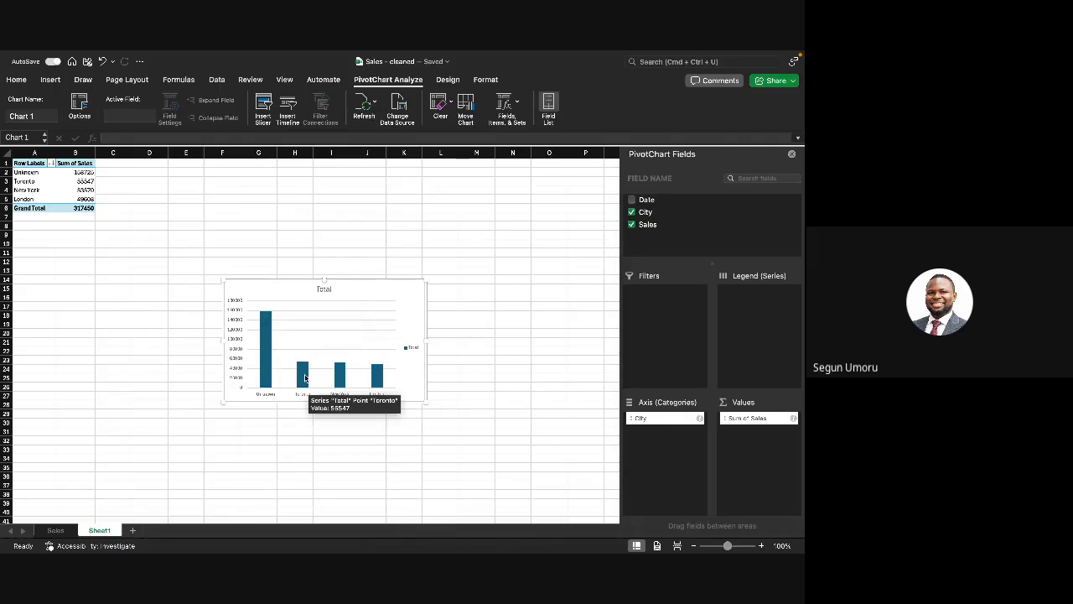
{"action": "mouse_move", "coordinate": [267, 337]}
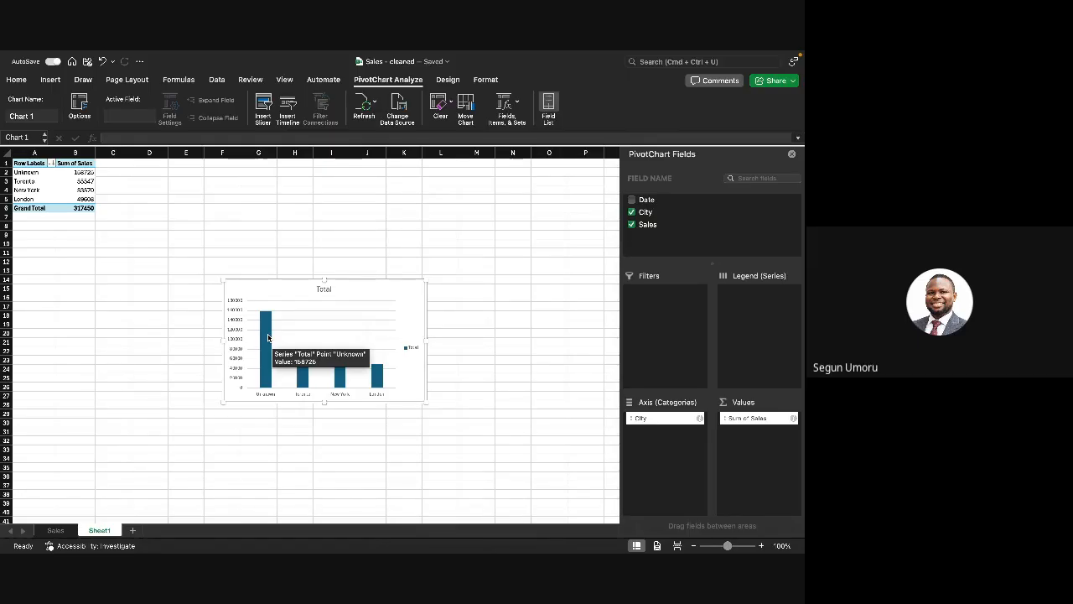
{"action": "left_click", "coordinate": [116, 339]}
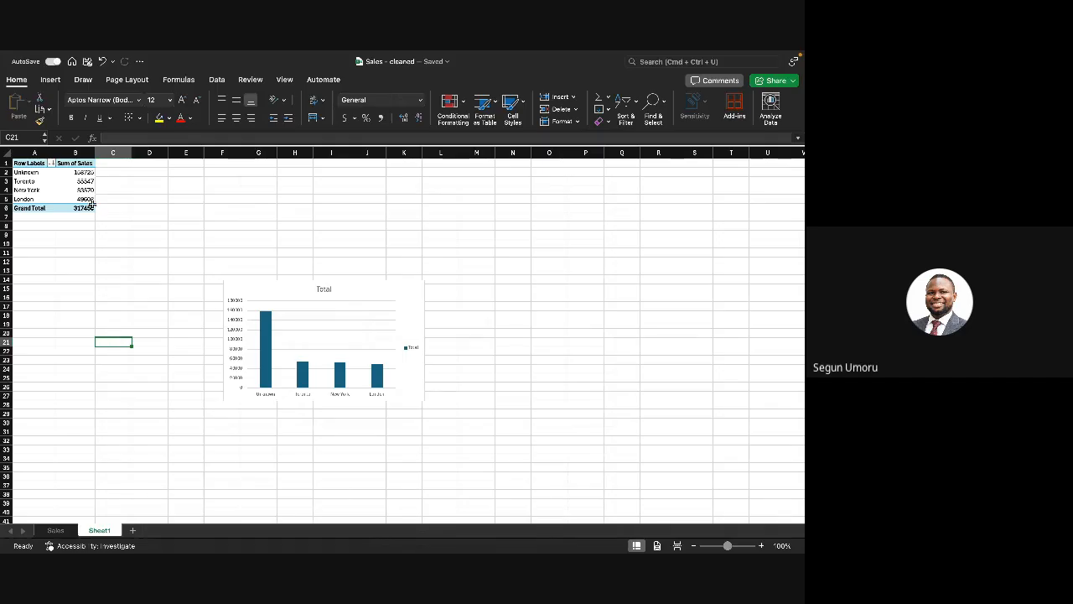
Step: Look through the alternative chart types for the PivotChart, including Pie, Statistical, X Y (Scatter) and Combo
{"action": "left_click", "coordinate": [340, 347]}
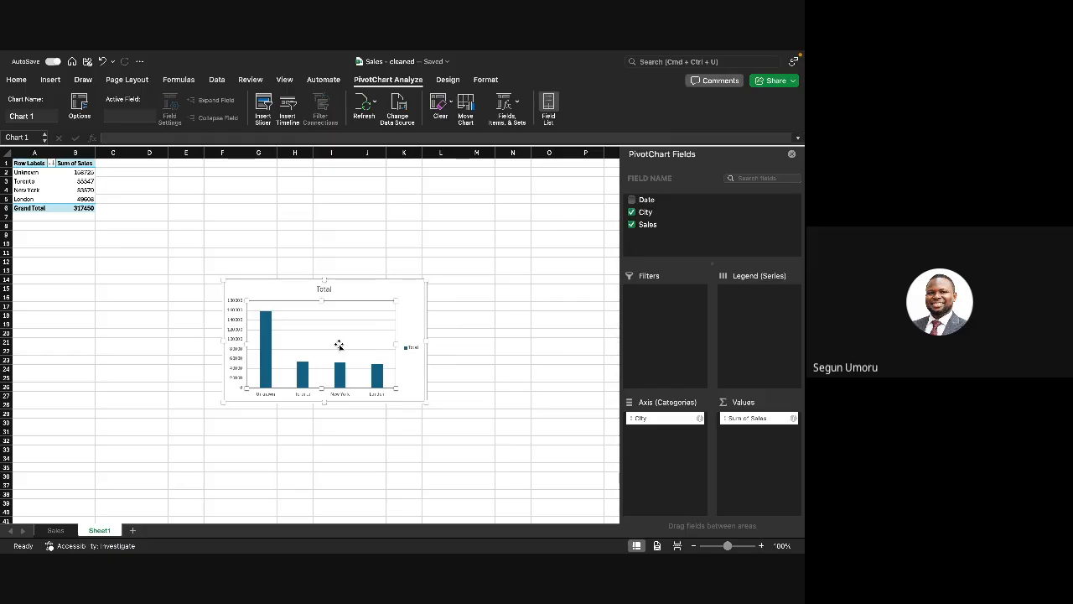
{"action": "right_click", "coordinate": [338, 345]}
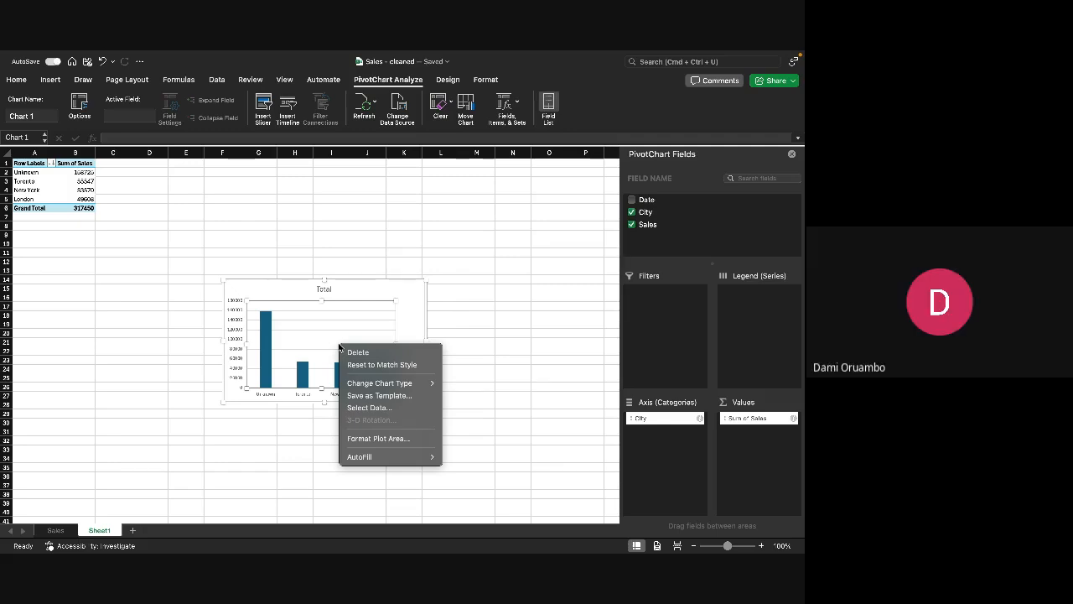
{"action": "mouse_move", "coordinate": [359, 383]}
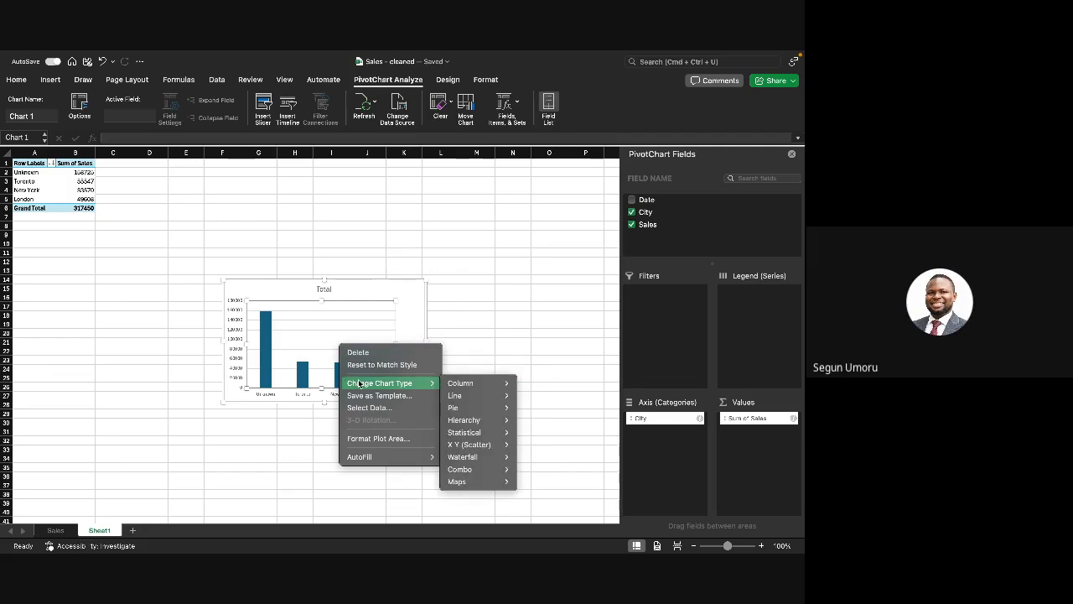
{"action": "mouse_move", "coordinate": [452, 388]}
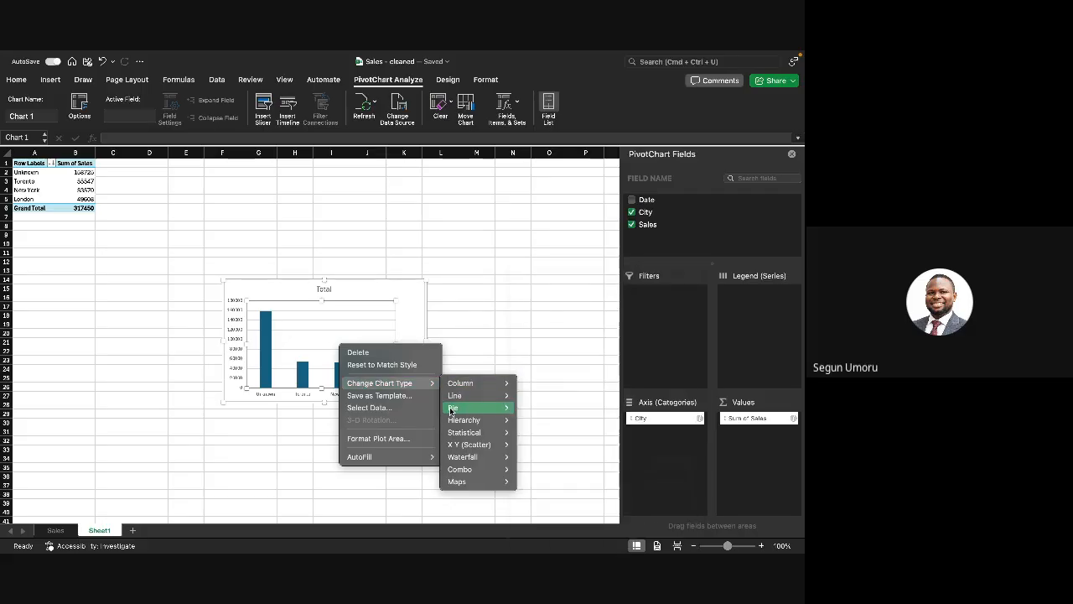
{"action": "mouse_move", "coordinate": [450, 420]}
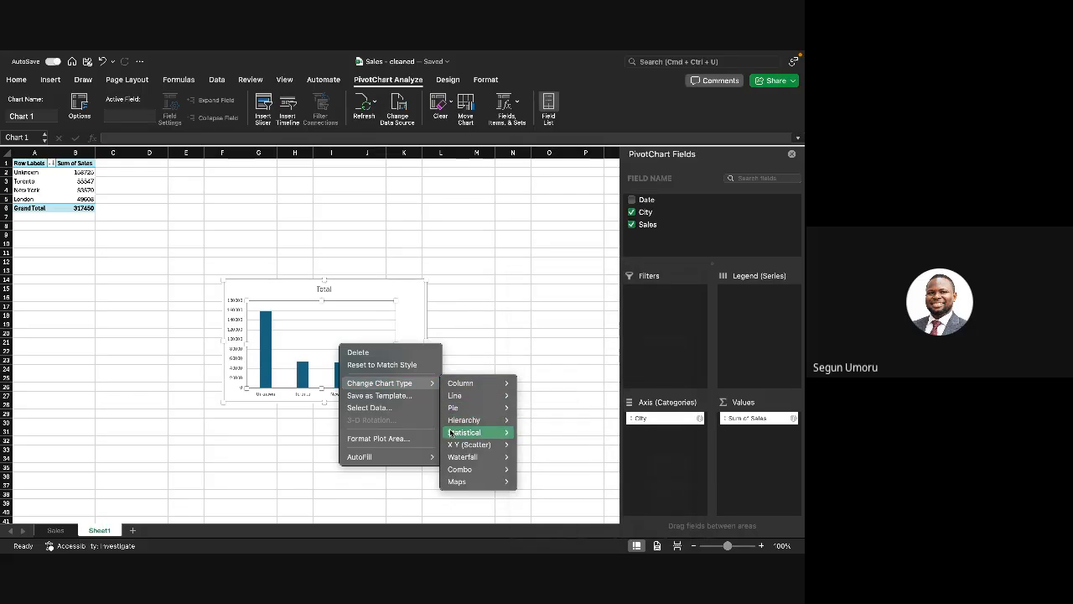
{"action": "mouse_move", "coordinate": [452, 445]}
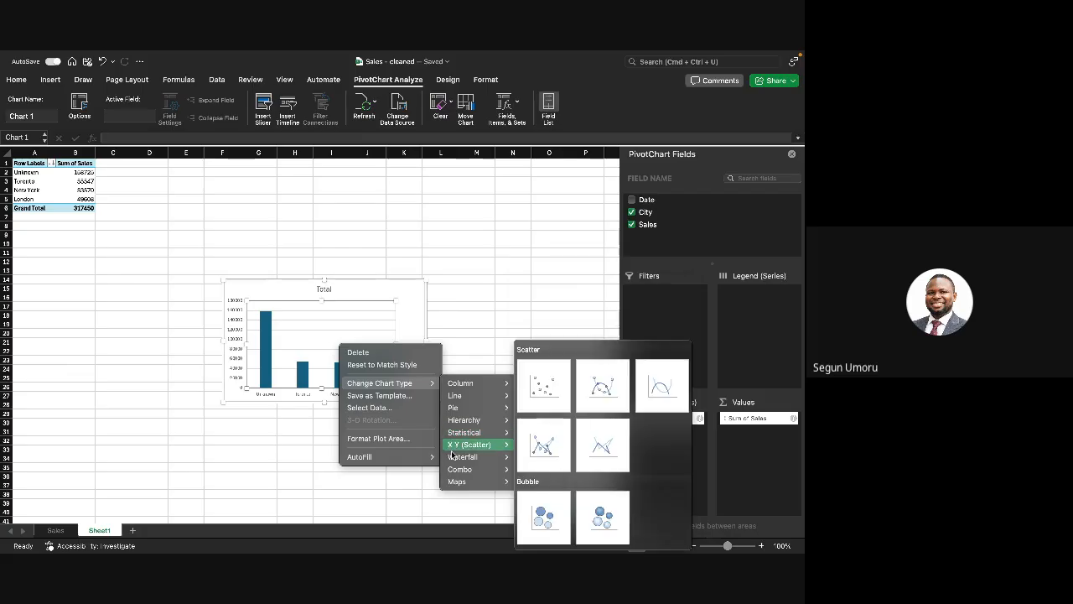
{"action": "mouse_move", "coordinate": [454, 472]}
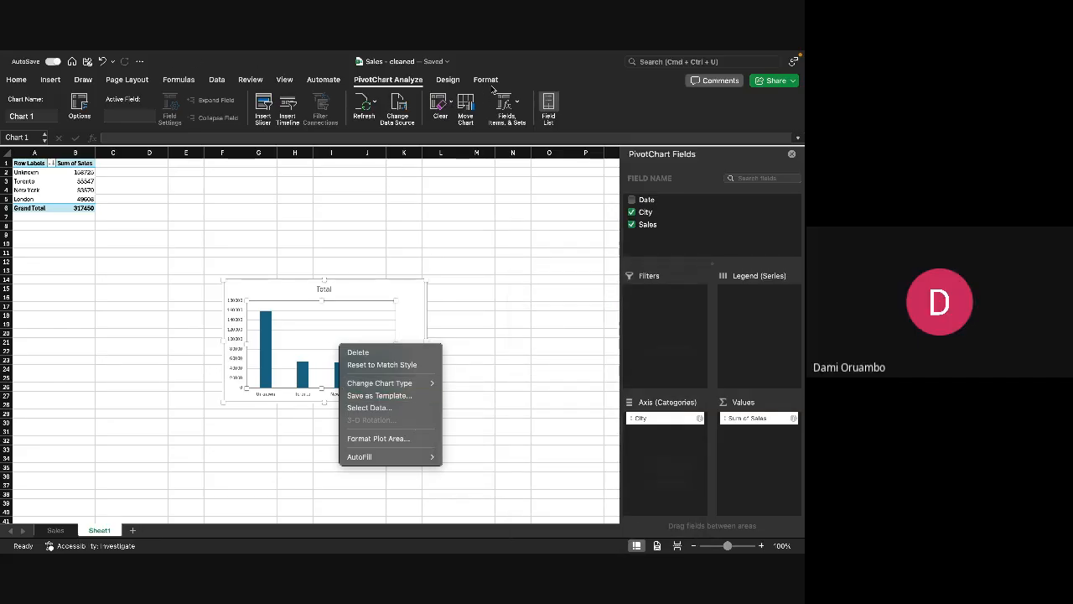
{"action": "left_click", "coordinate": [488, 81]}
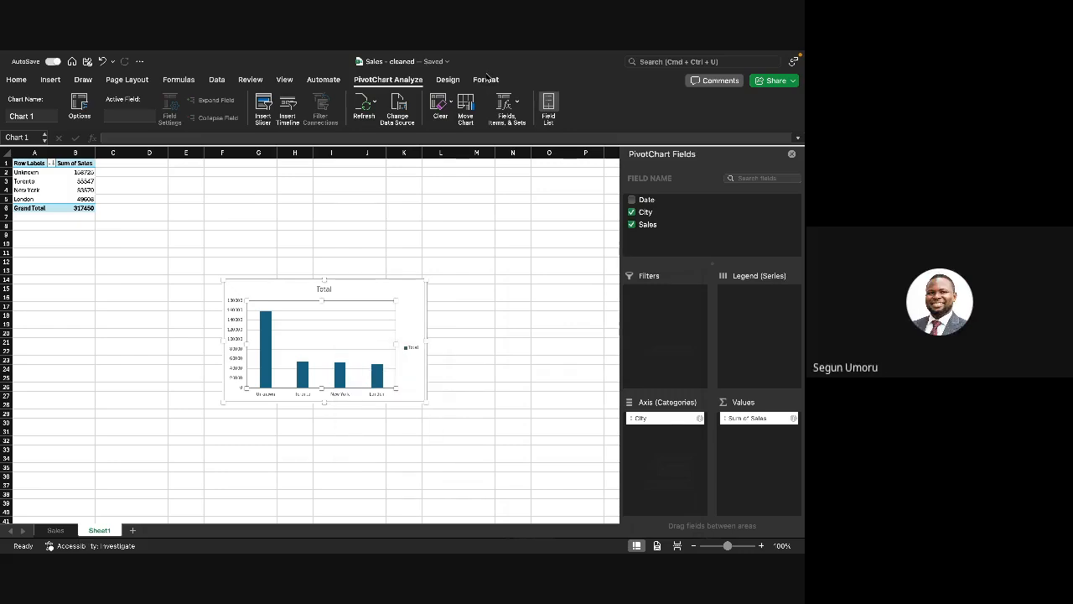
{"action": "double_click", "coordinate": [487, 80]}
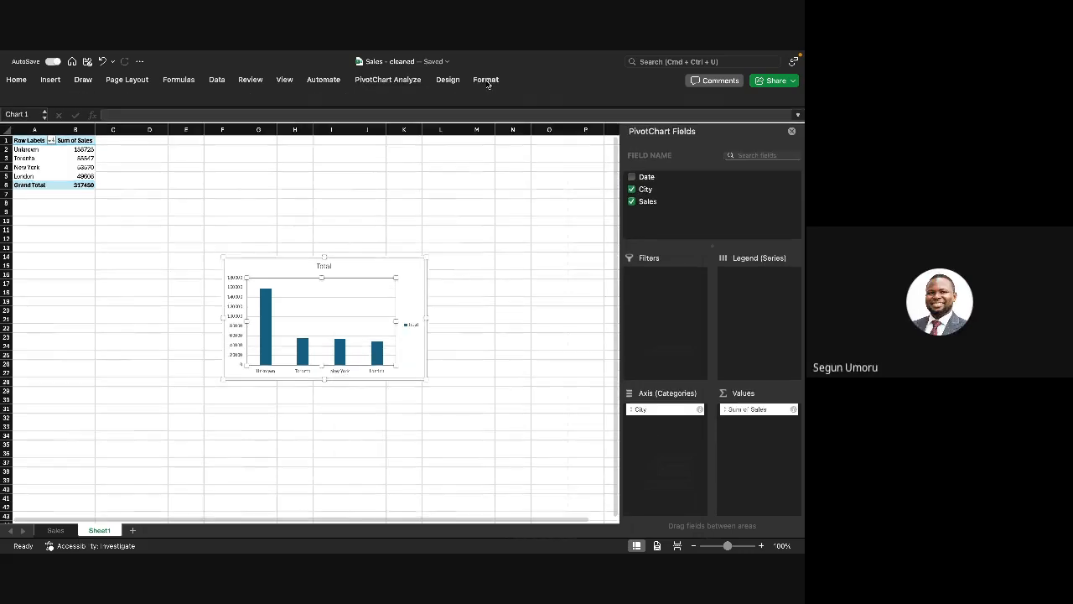
{"action": "left_click", "coordinate": [484, 79]}
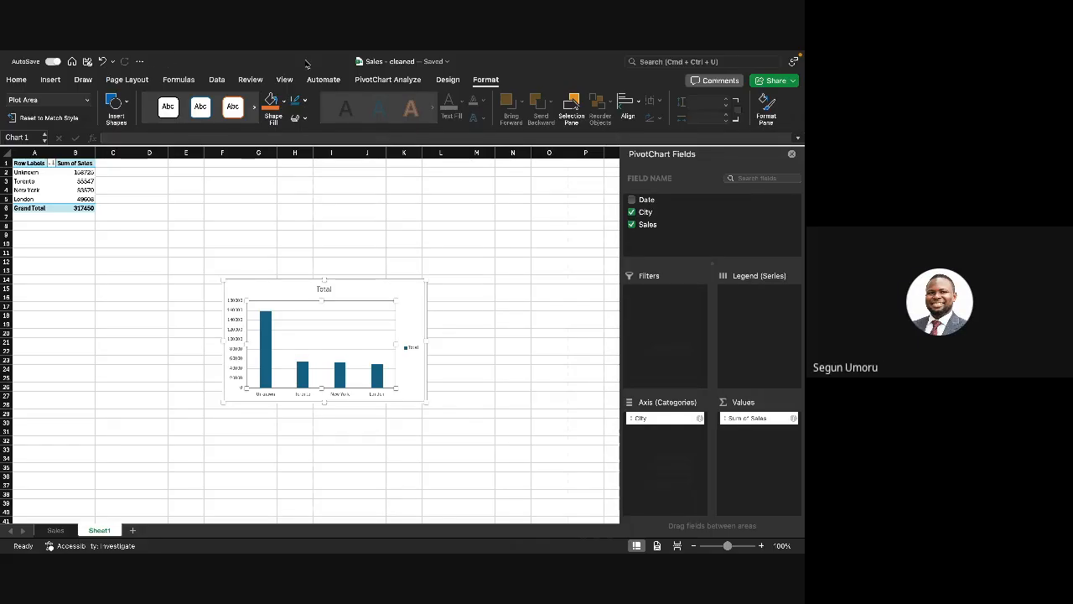
{"action": "left_click", "coordinate": [449, 80]}
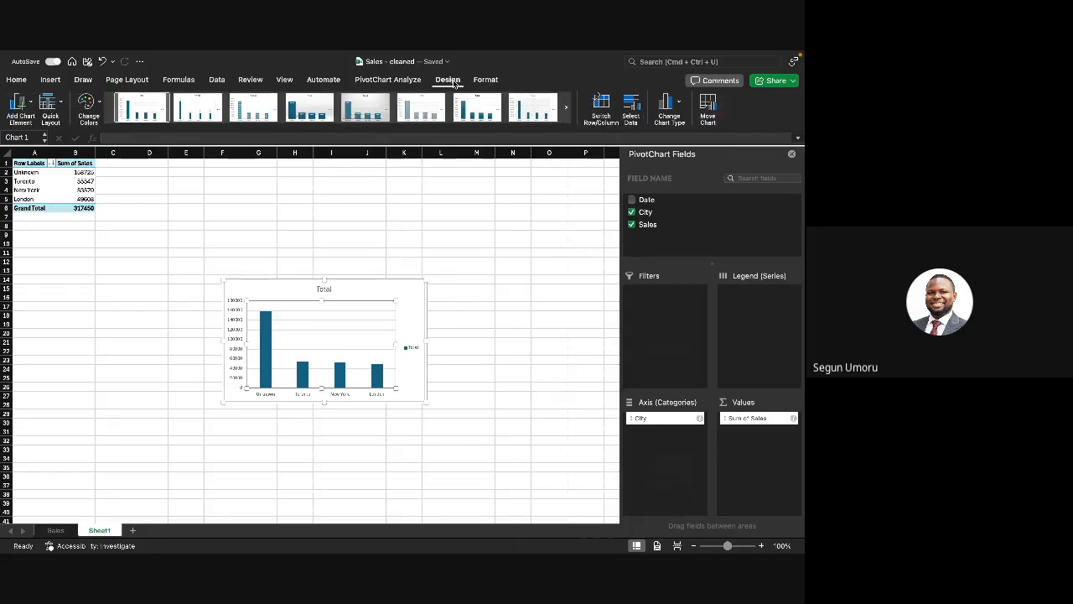
{"action": "key", "text": "Escape"}
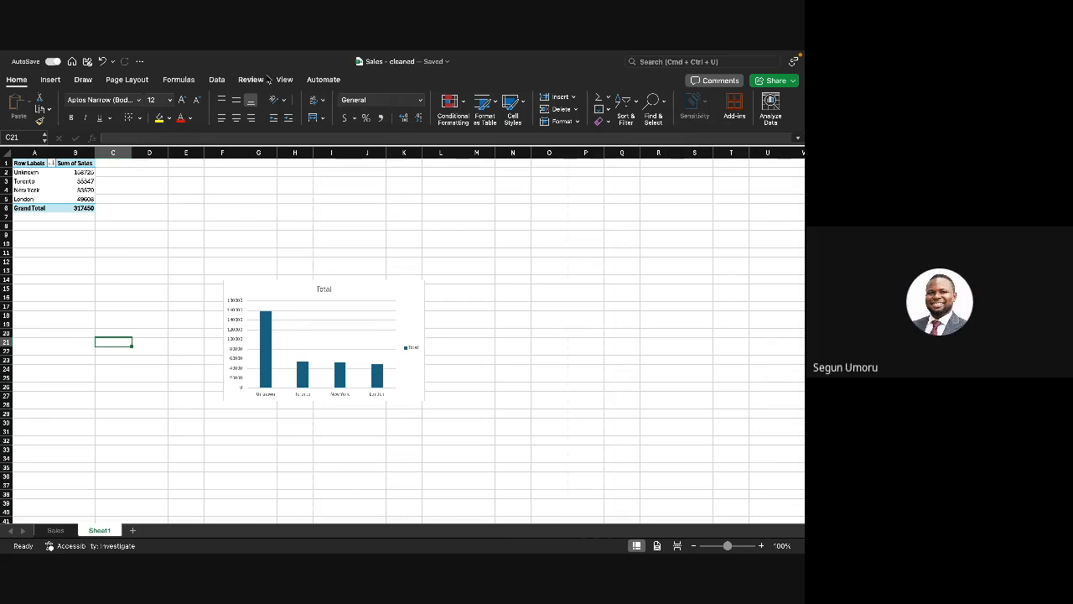
Step: Add data labels at the Outside End position to the PivotChart's columns
{"action": "left_click", "coordinate": [357, 313]}
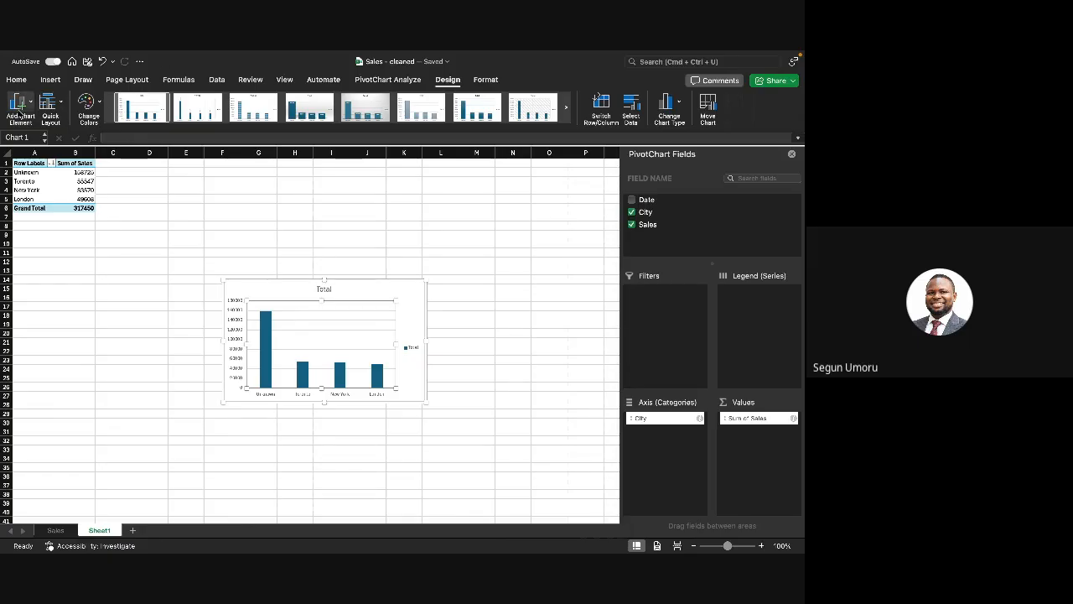
{"action": "left_click", "coordinate": [18, 111]}
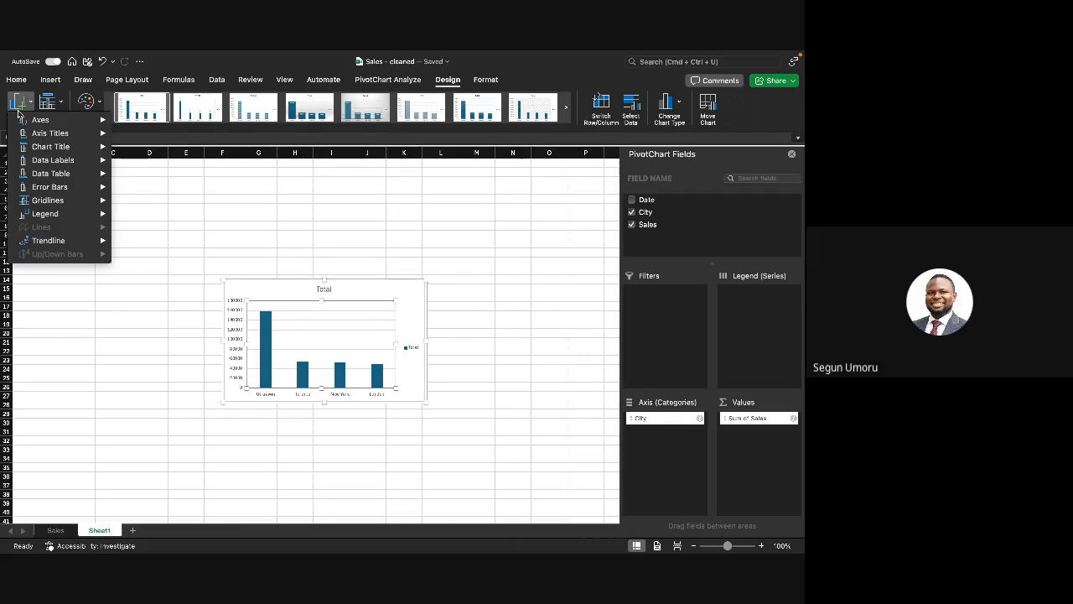
{"action": "mouse_move", "coordinate": [53, 161]}
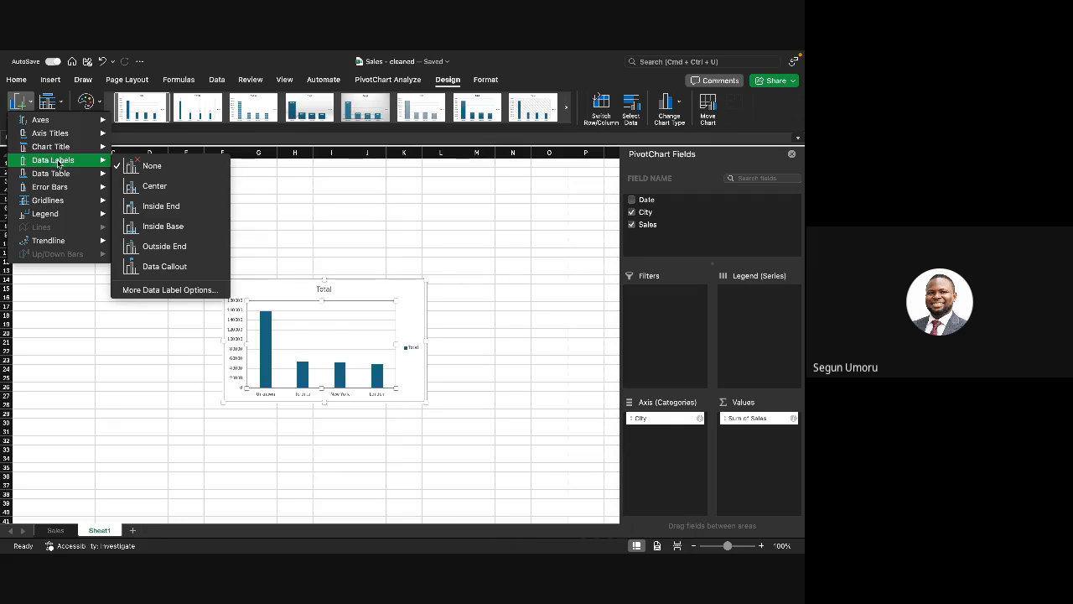
{"action": "left_click", "coordinate": [150, 244]}
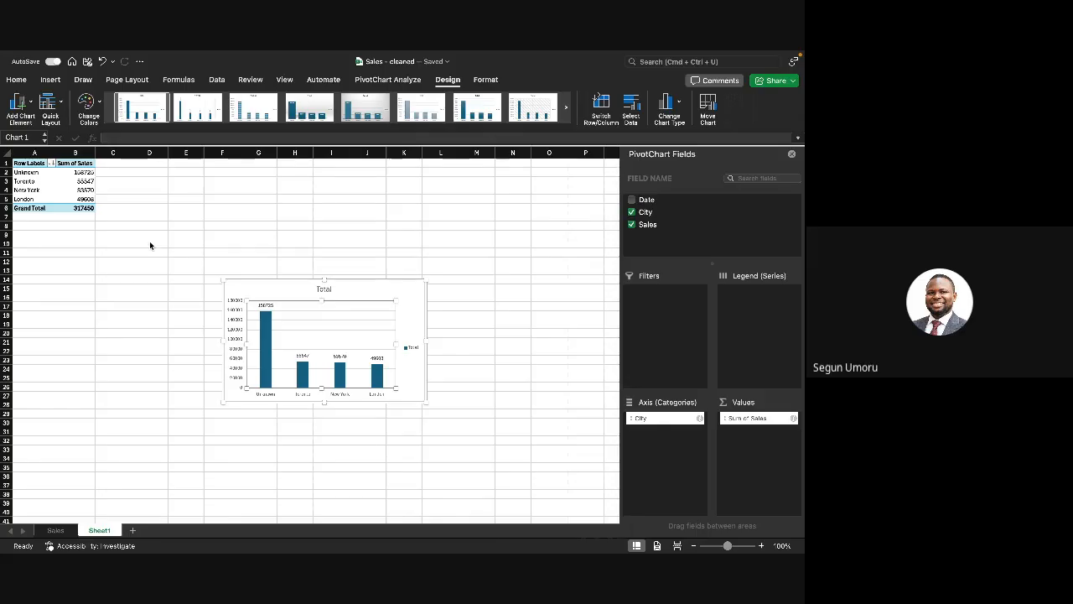
Step: Try the first and second Colorful palettes on the whole PivotChart
{"action": "left_click", "coordinate": [98, 109]}
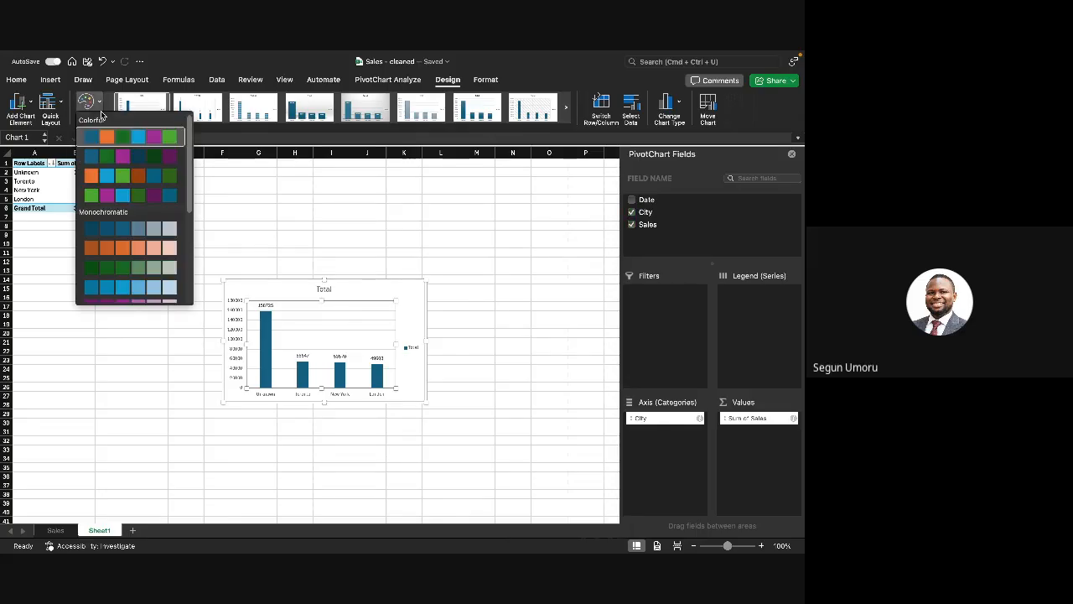
{"action": "left_click", "coordinate": [119, 157]}
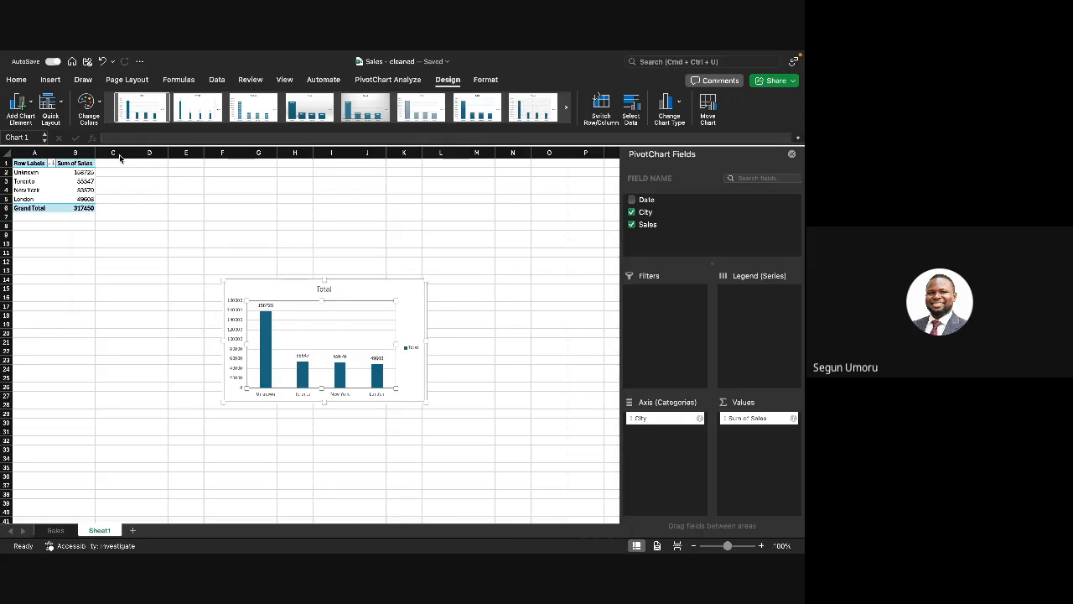
{"action": "left_click", "coordinate": [91, 104]}
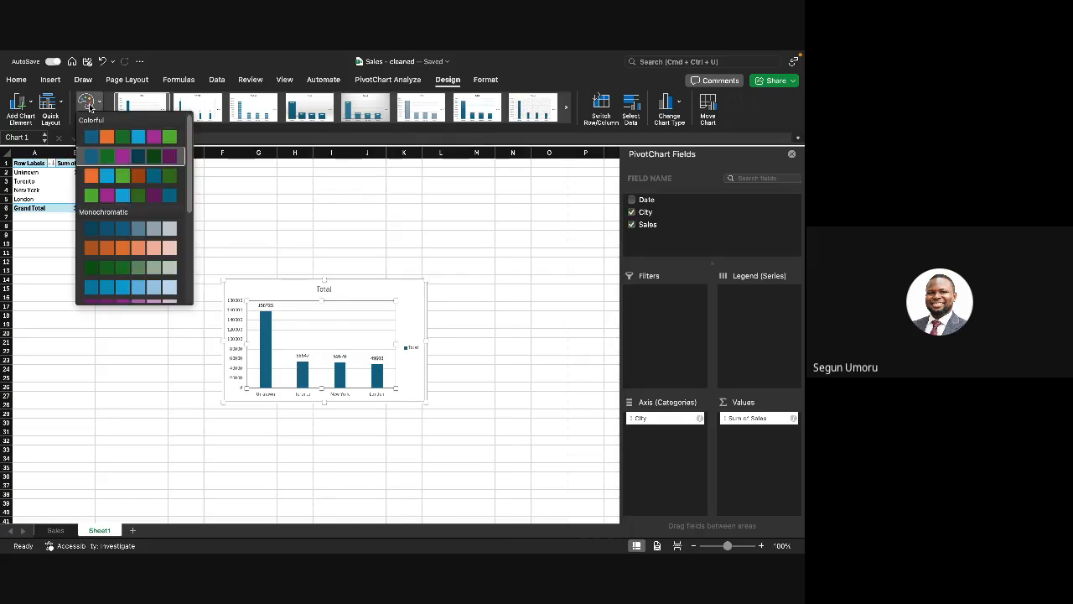
{"action": "left_click", "coordinate": [139, 154]}
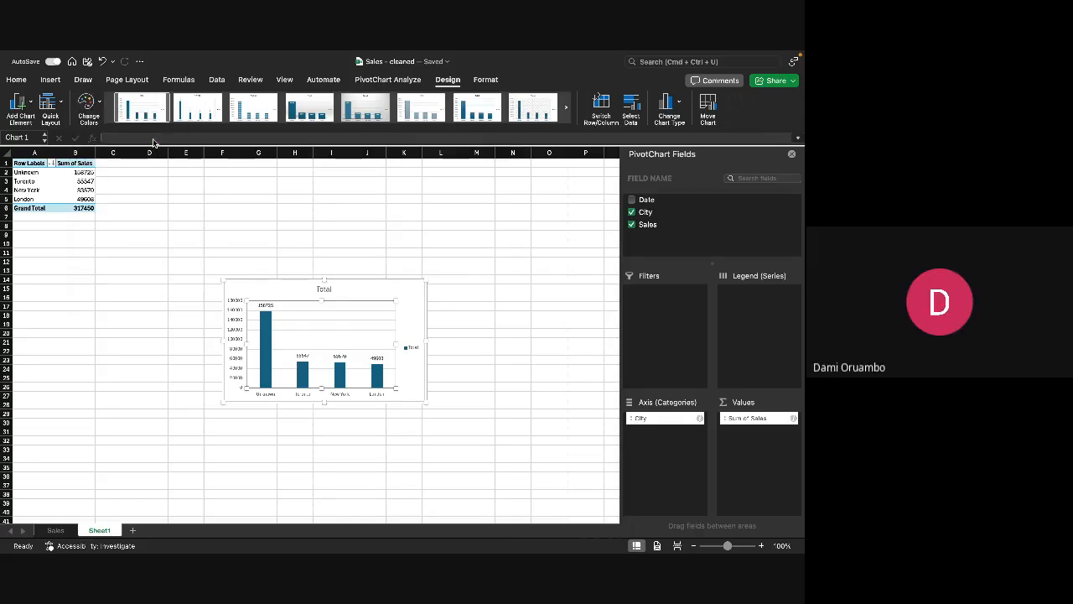
{"action": "left_click", "coordinate": [86, 105]}
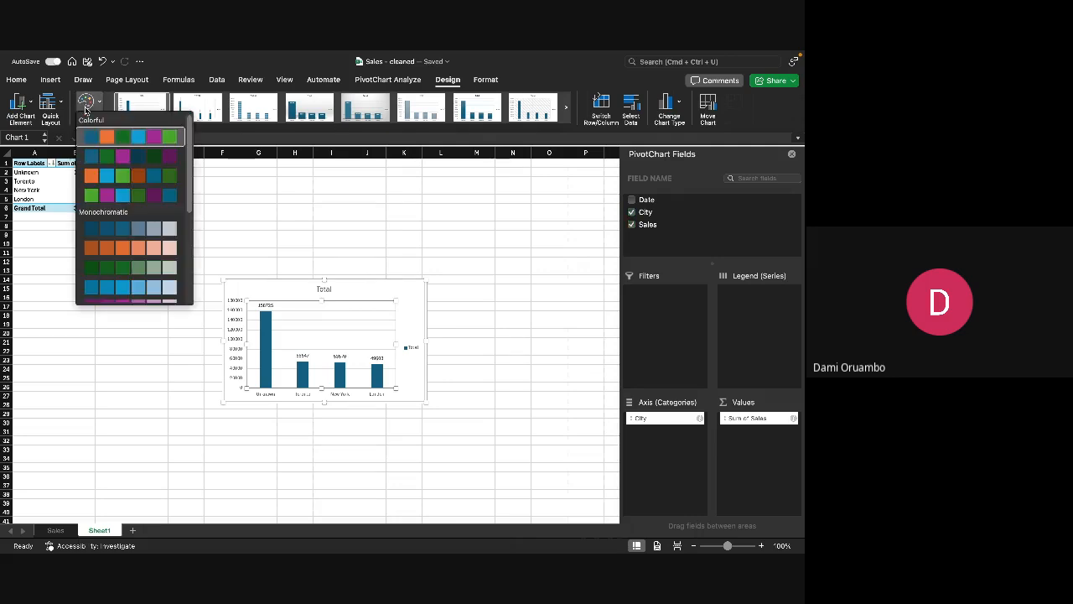
{"action": "left_click", "coordinate": [127, 158]}
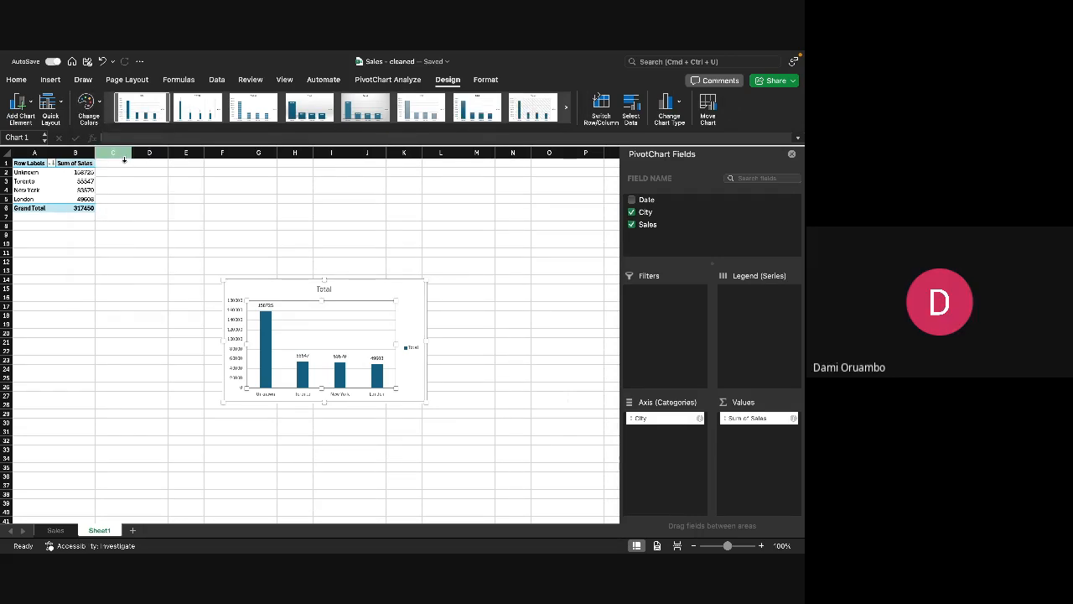
Step: Try the second Colorful palette with the column series selected and with only the Unknown column selected
{"action": "left_click", "coordinate": [262, 359]}
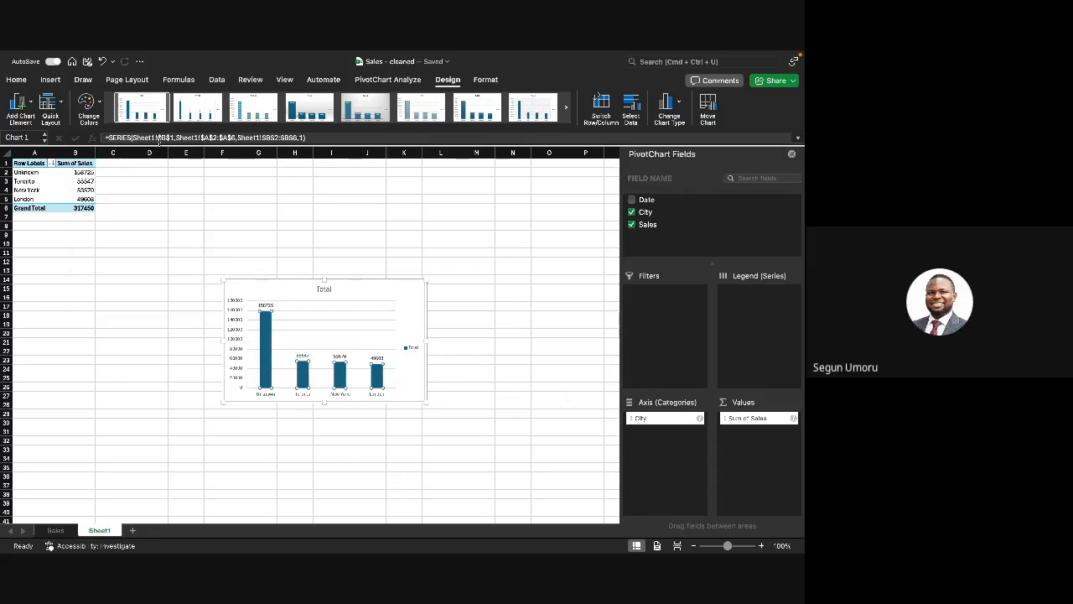
{"action": "left_click", "coordinate": [89, 106]}
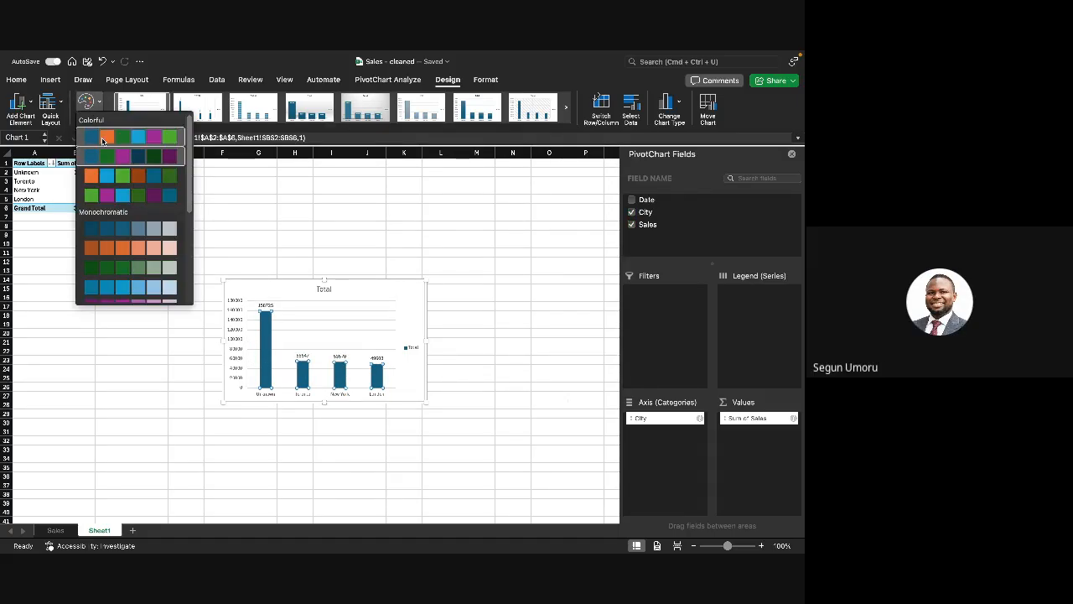
{"action": "left_click", "coordinate": [121, 160]}
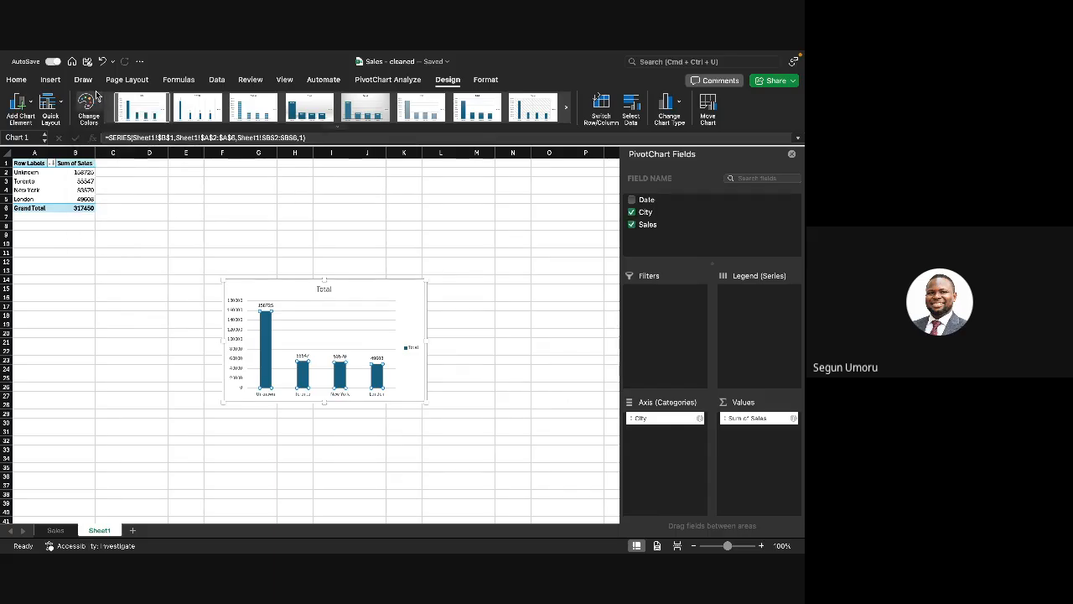
{"action": "left_click", "coordinate": [264, 340]}
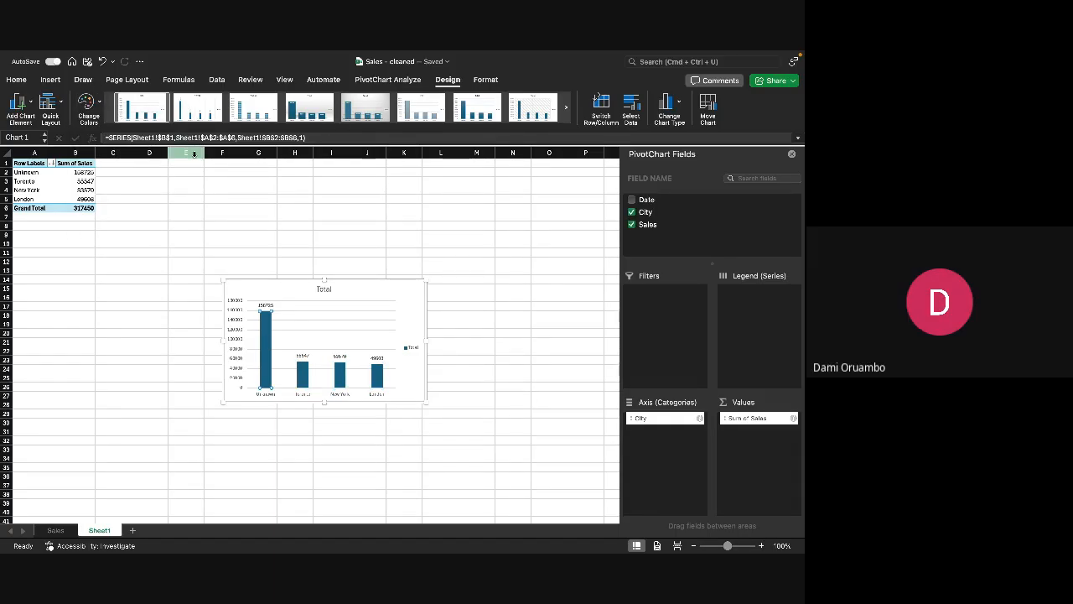
{"action": "left_click", "coordinate": [94, 107]}
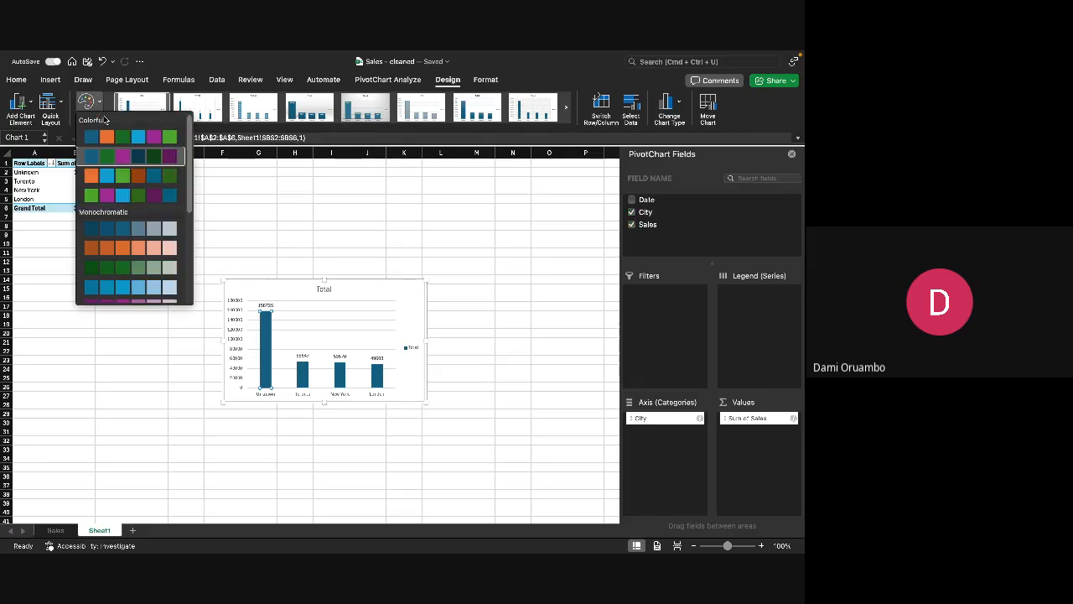
{"action": "left_click", "coordinate": [124, 157]}
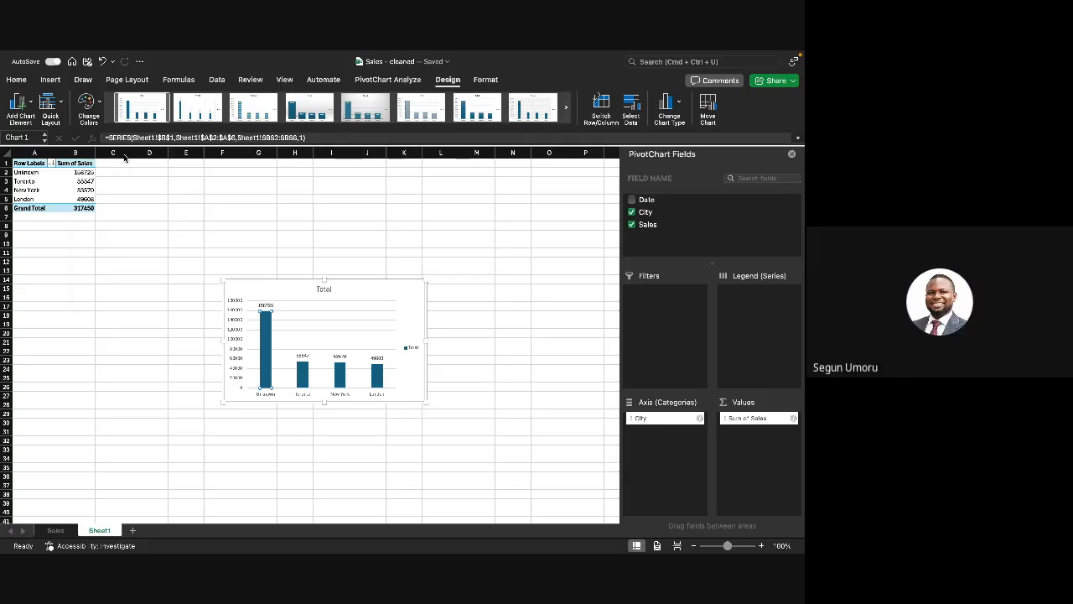
Step: Recolor the PivotChart's columns with the purple Monochromatic palette
{"action": "right_click", "coordinate": [267, 339]}
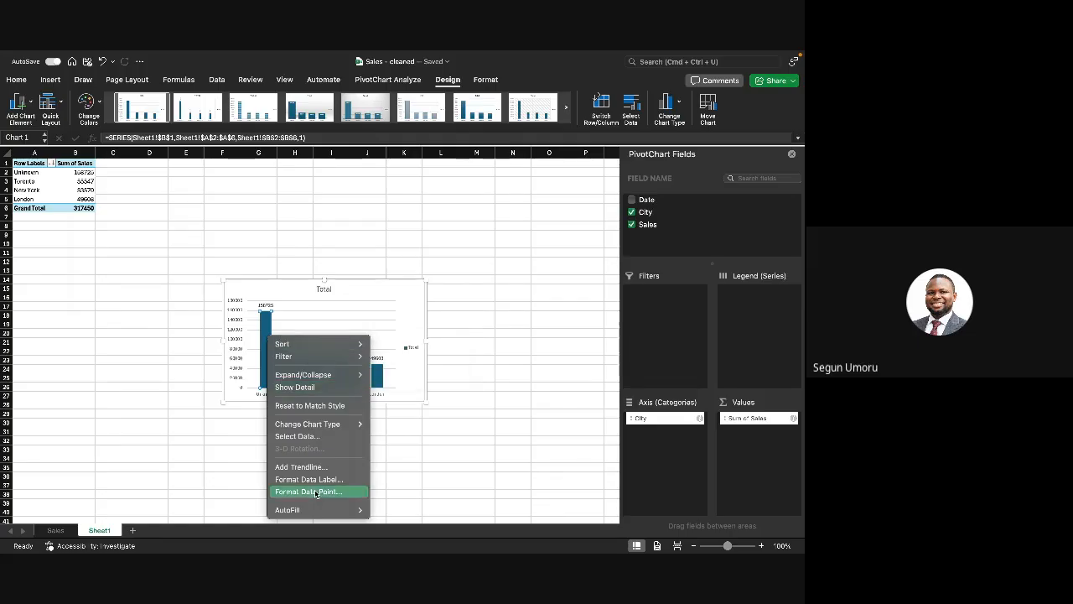
{"action": "mouse_move", "coordinate": [321, 512]}
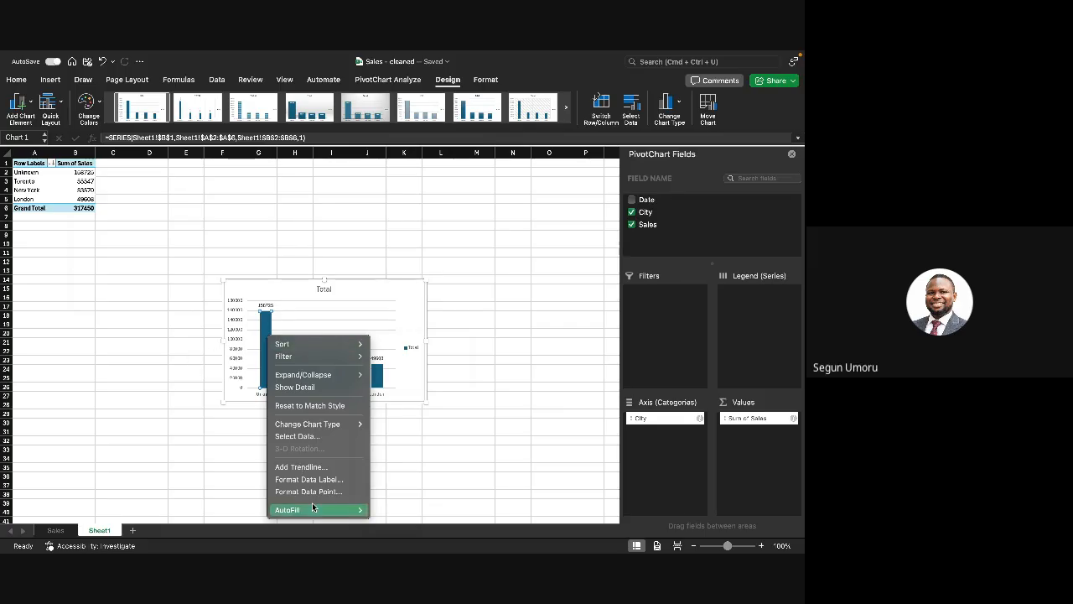
{"action": "left_click", "coordinate": [99, 105]}
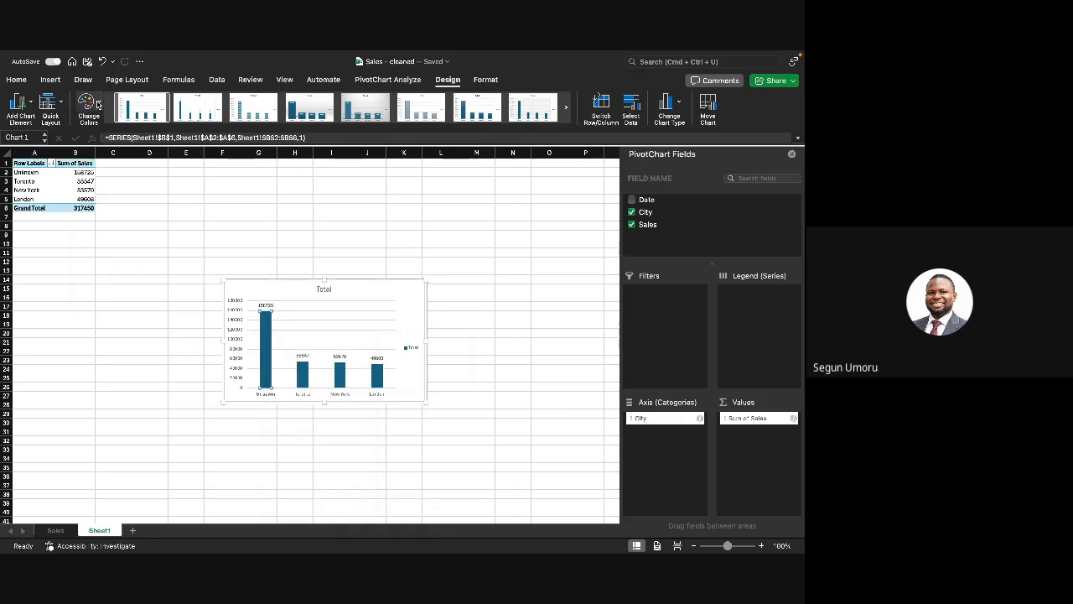
{"action": "left_click", "coordinate": [98, 104]}
{"action": "left_click", "coordinate": [98, 104]}
{"action": "left_click", "coordinate": [99, 104]}
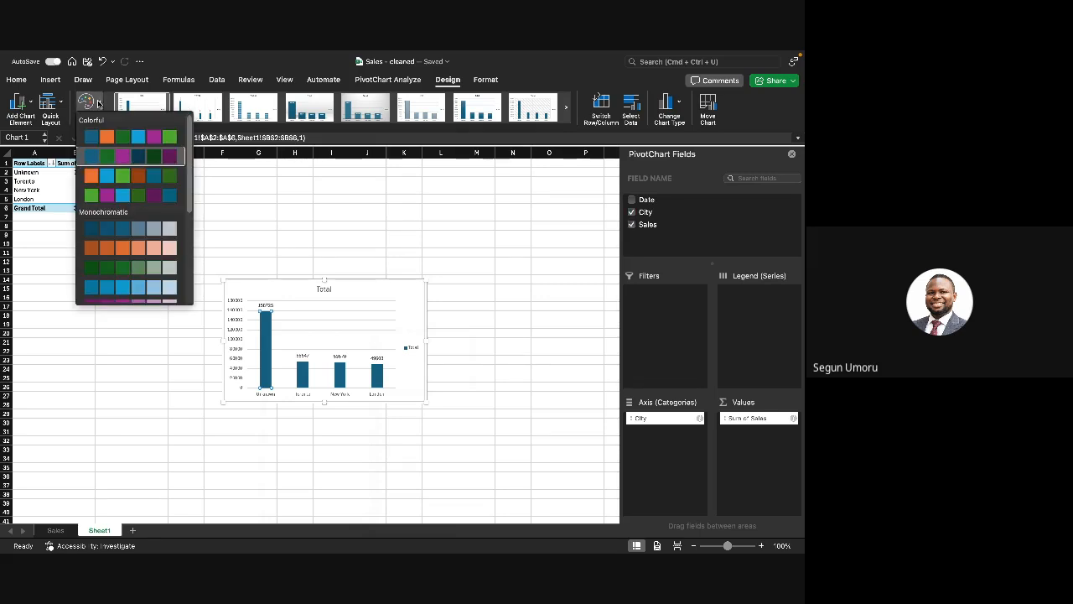
{"action": "scroll", "coordinate": [140, 215], "scroll_direction": "down", "scroll_amount": 3}
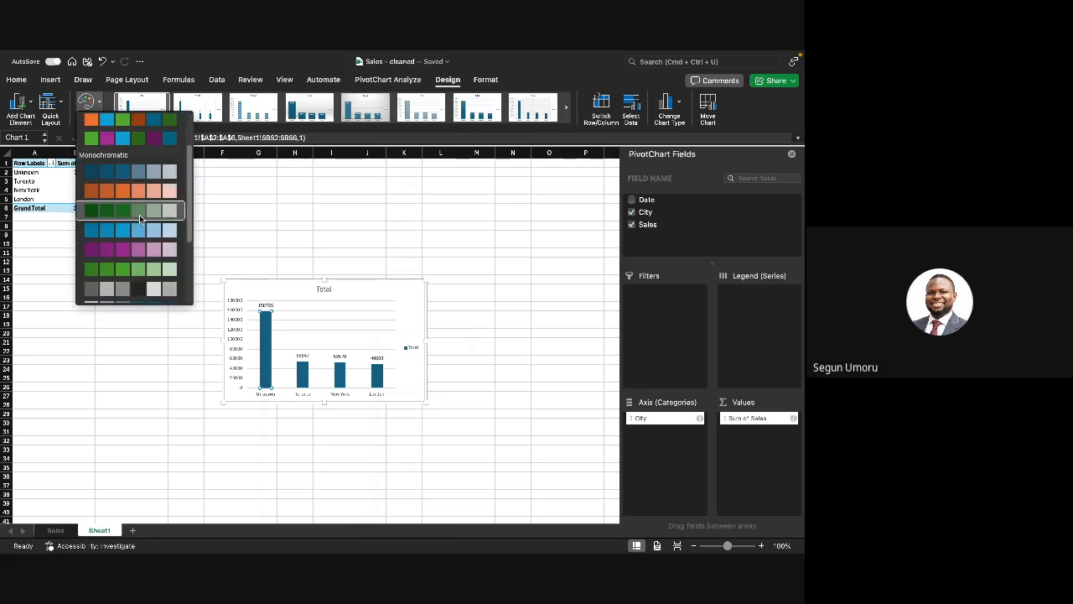
{"action": "left_click", "coordinate": [95, 247]}
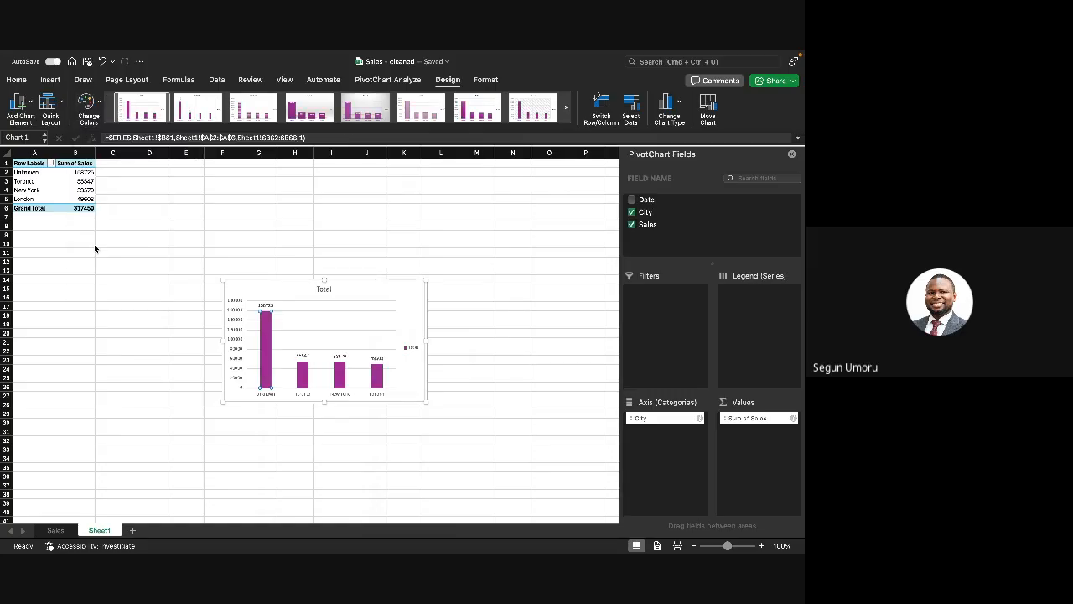
{"action": "left_click", "coordinate": [176, 169]}
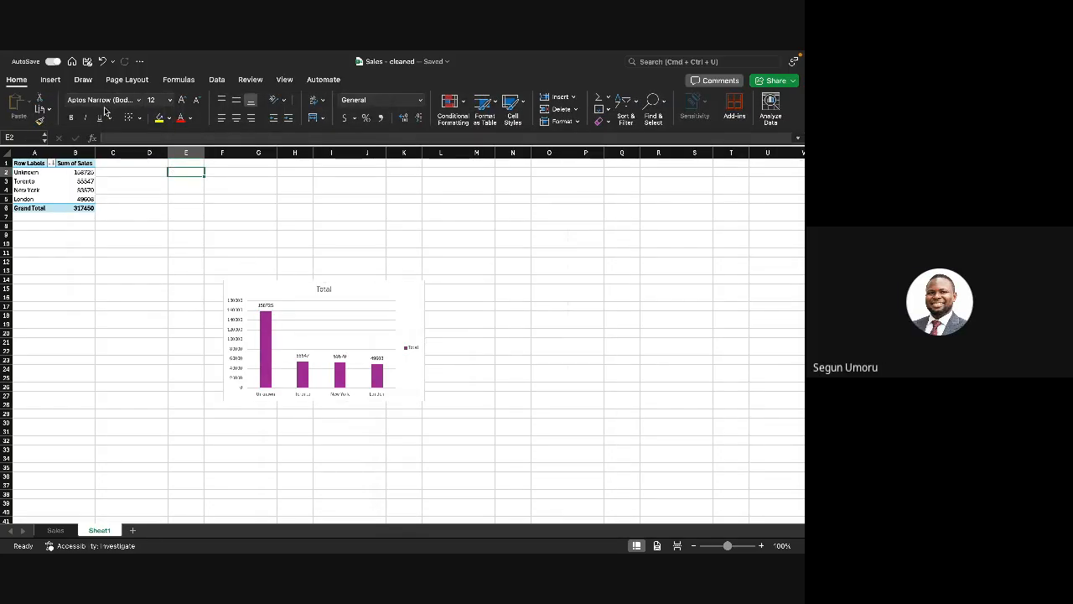
Step: Try moving the plot area up inside the PivotChart and undo the move
{"action": "left_click", "coordinate": [308, 326]}
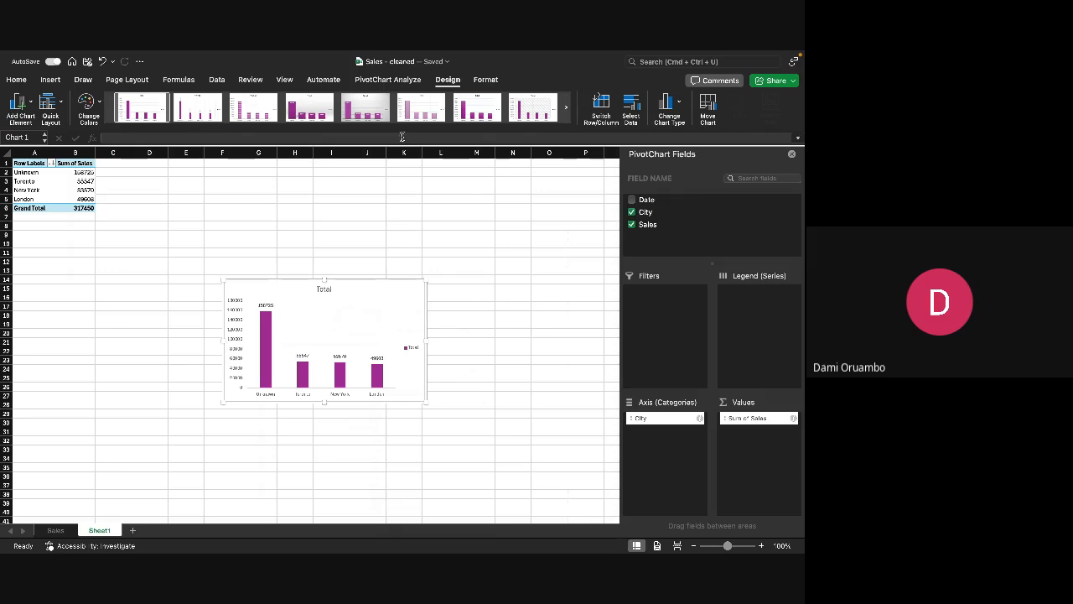
{"action": "left_click_drag", "start_coordinate": [360, 302], "coordinate": [357, 276]}
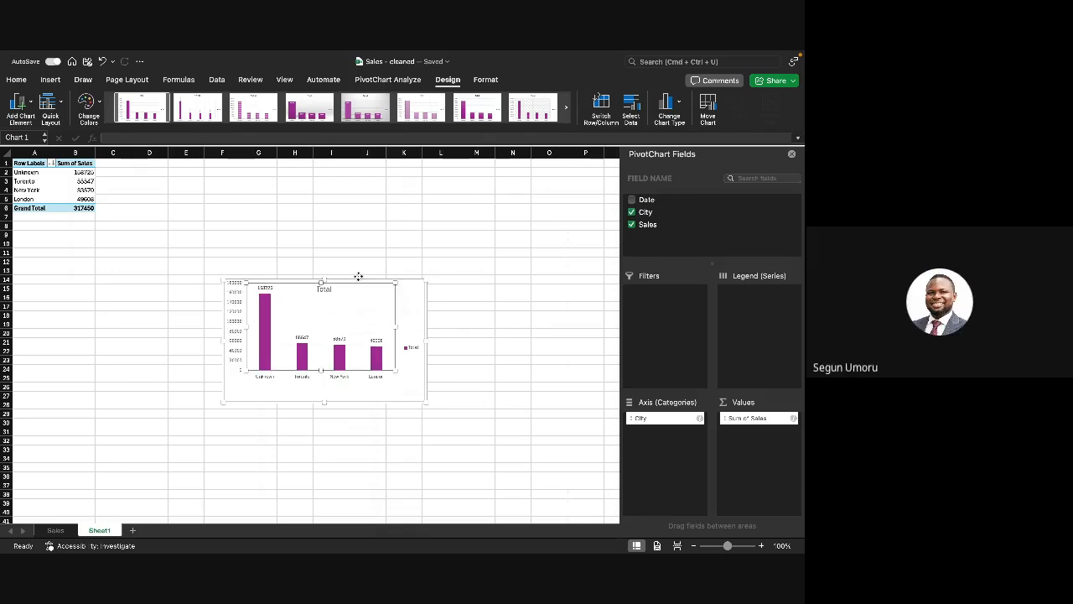
{"action": "key", "text": "super+z"}
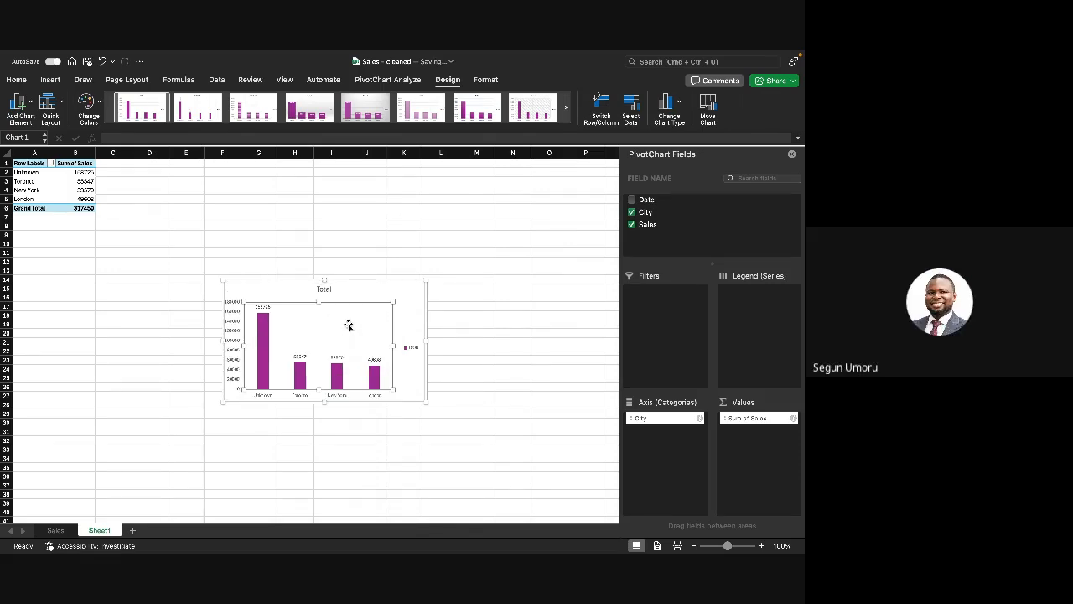
{"action": "left_click", "coordinate": [495, 340]}
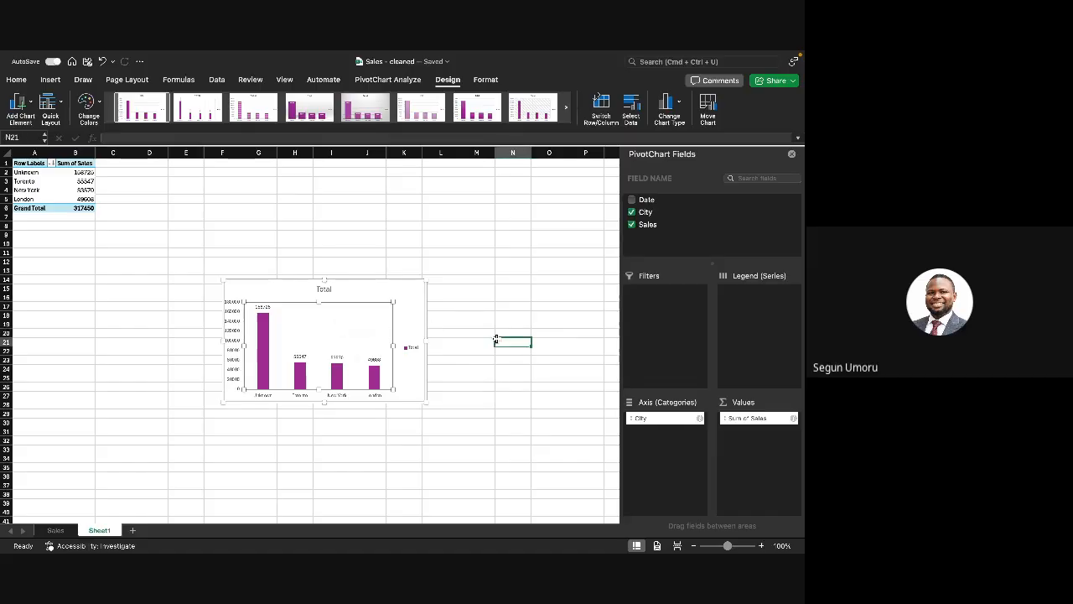
Step: Change the PivotChart's title to "City by Total Sales"
{"action": "left_click", "coordinate": [366, 332]}
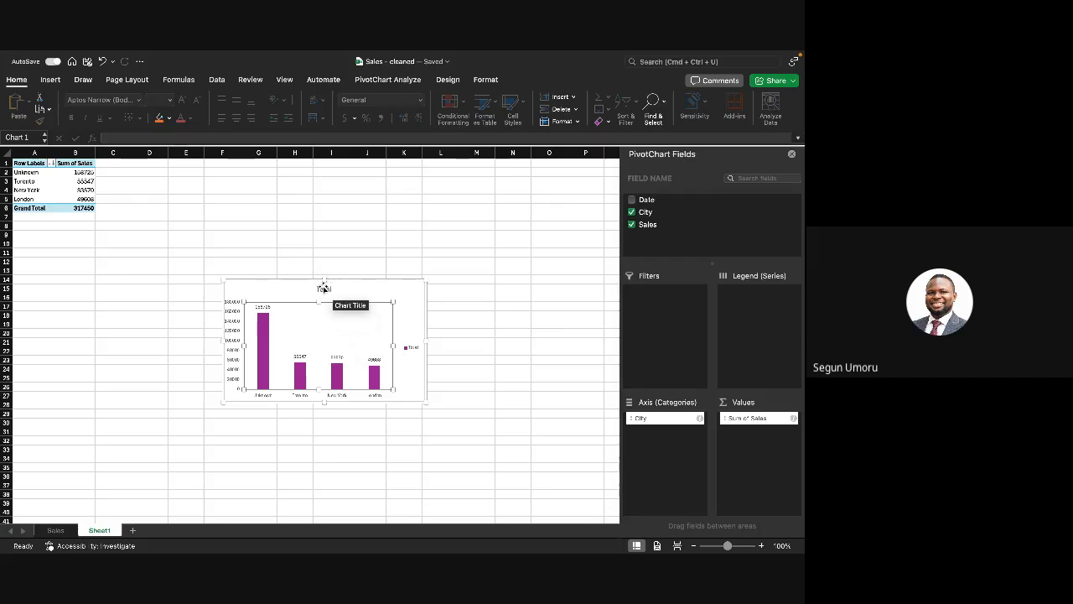
{"action": "right_click", "coordinate": [324, 288]}
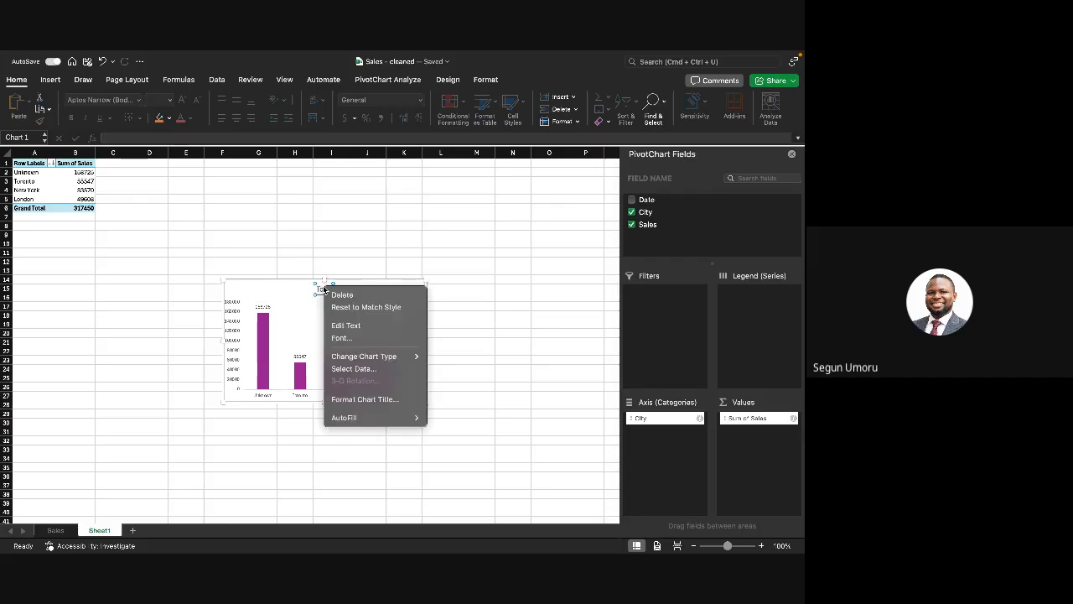
{"action": "left_click", "coordinate": [347, 326]}
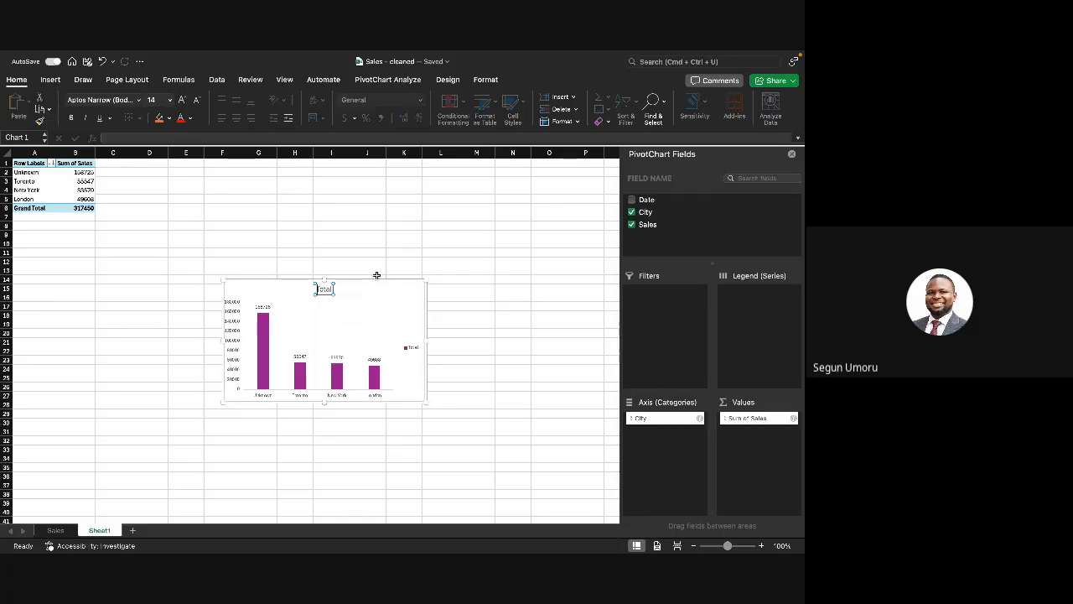
{"action": "type", "text": "S"}
{"action": "type", "text": "ty by"}
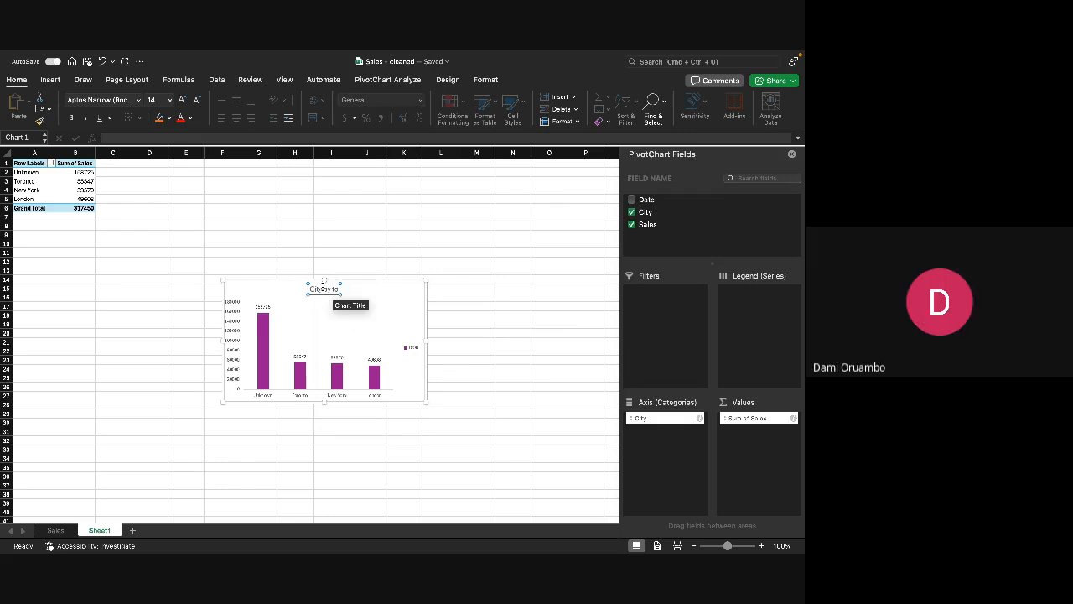
{"action": "type", "text": "R"}
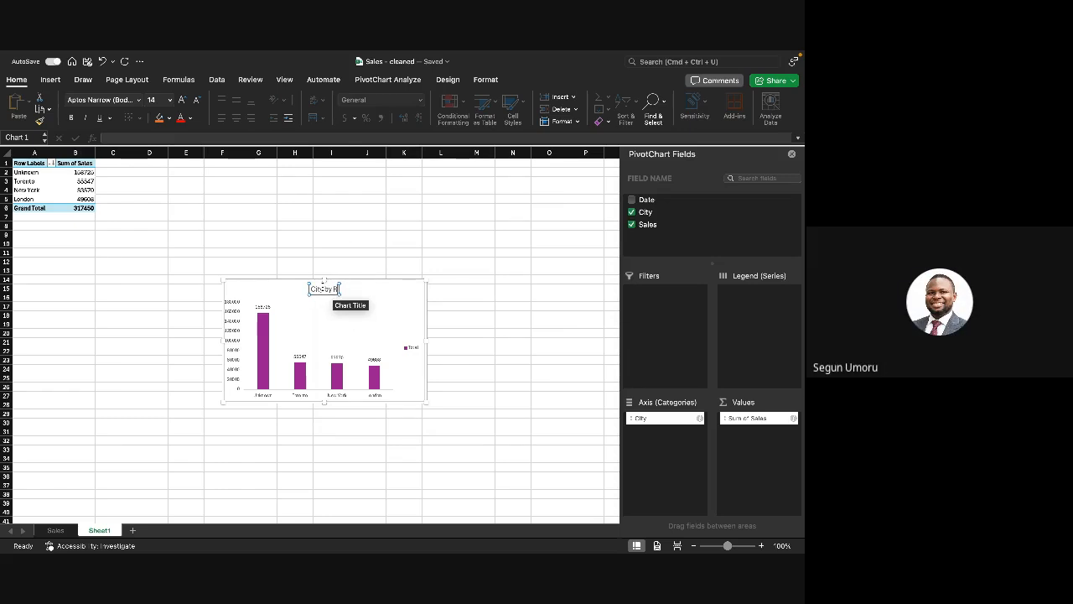
{"action": "key", "text": "BackSpace"}
{"action": "type", "text": "Total Sales"}
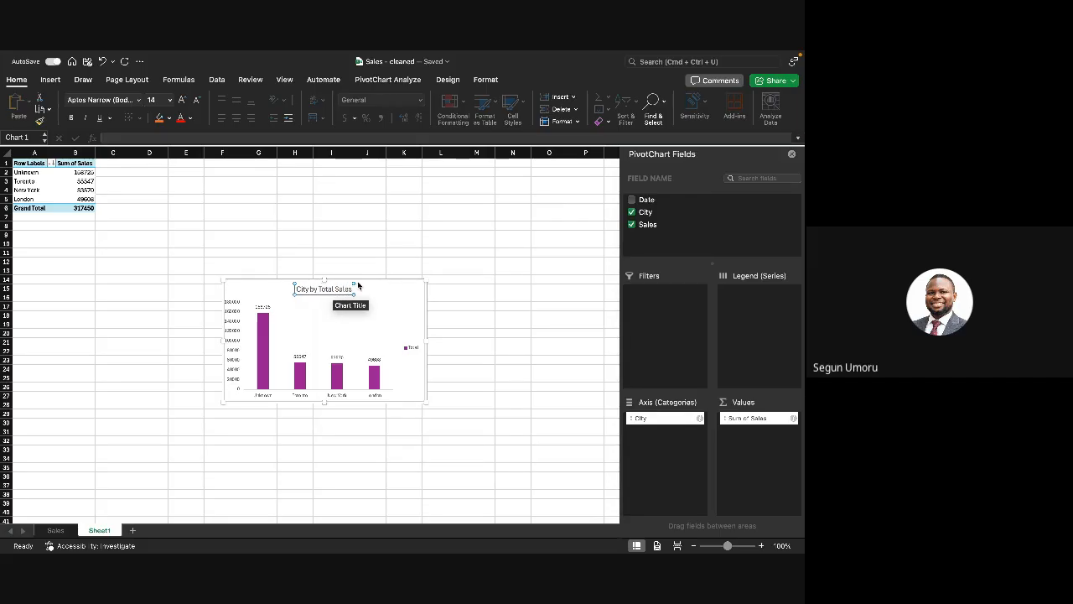
{"action": "left_click", "coordinate": [467, 269]}
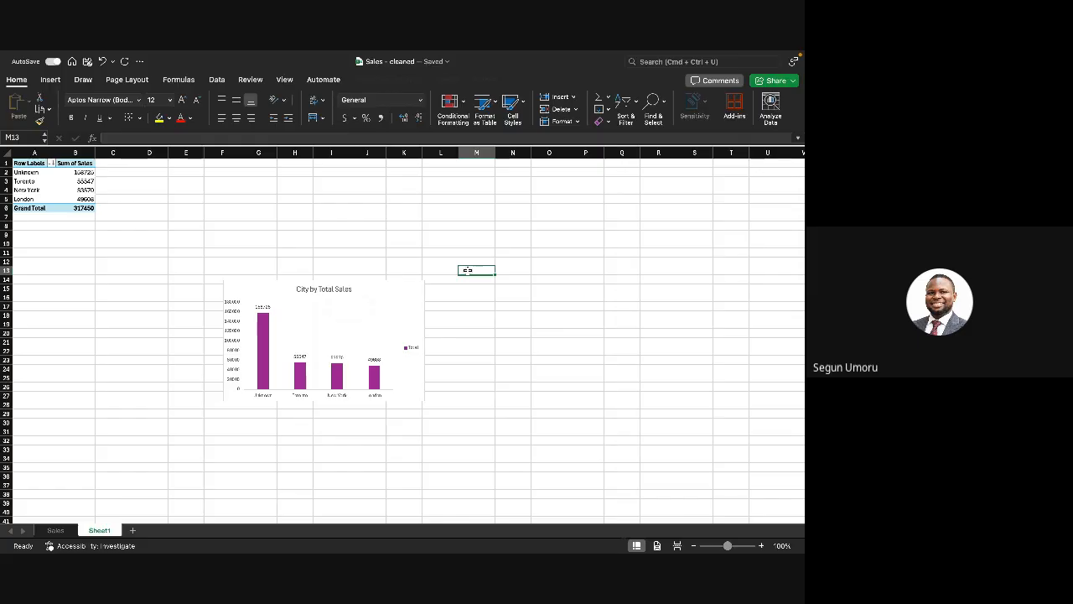
Step: Rename the worksheet holding the PivotTable and PivotChart as "City by Total Sales"
{"action": "mouse_move", "coordinate": [106, 540]}
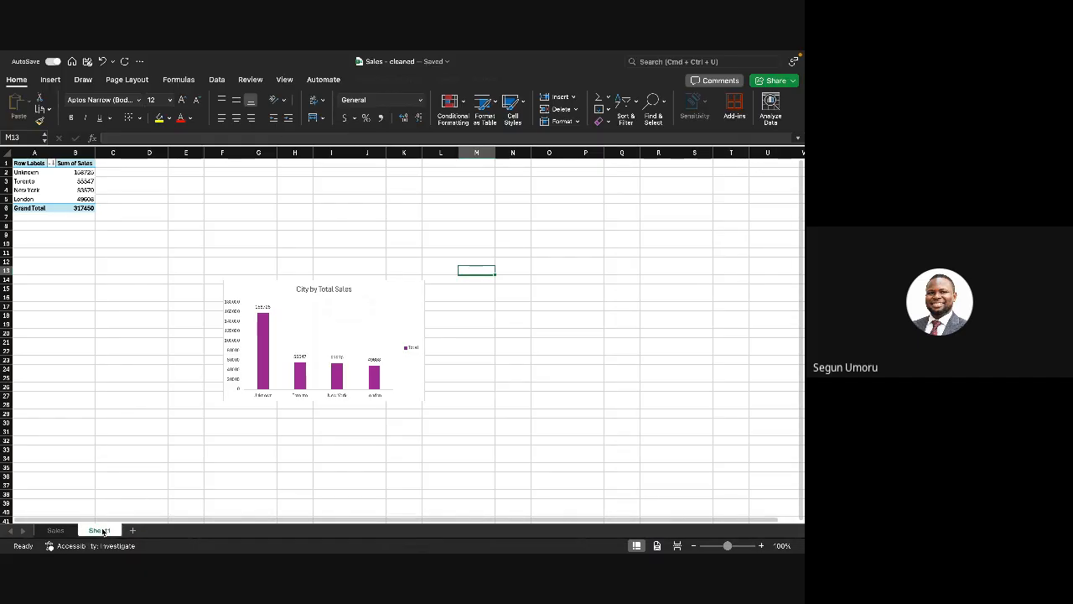
{"action": "double_click", "coordinate": [102, 529]}
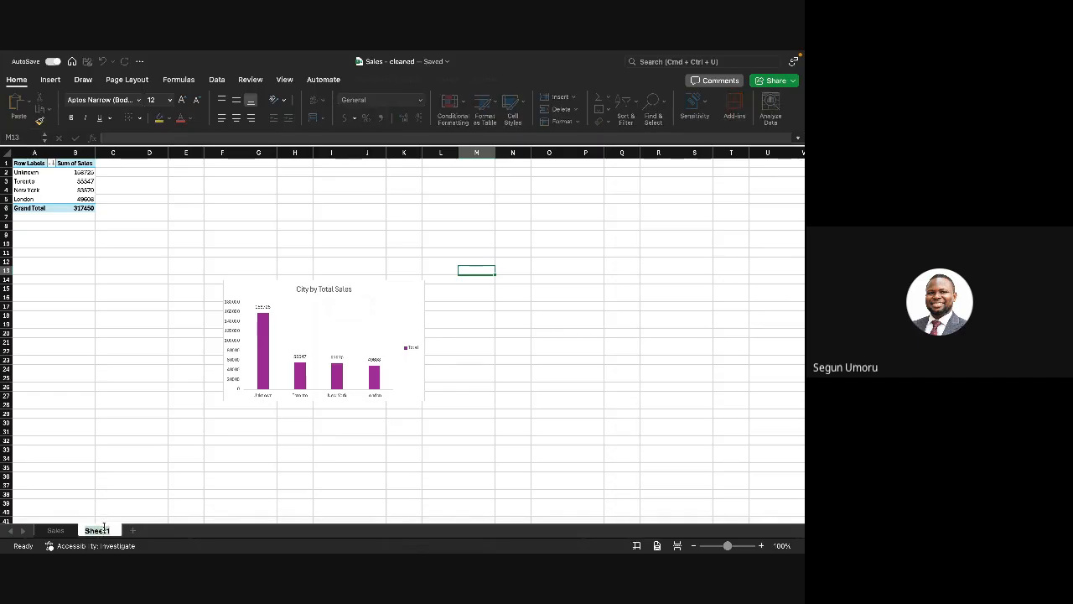
{"action": "type", "text": "c"}
{"action": "type", "text": "ity by Total"}
{"action": "type", "text": " Sales"}
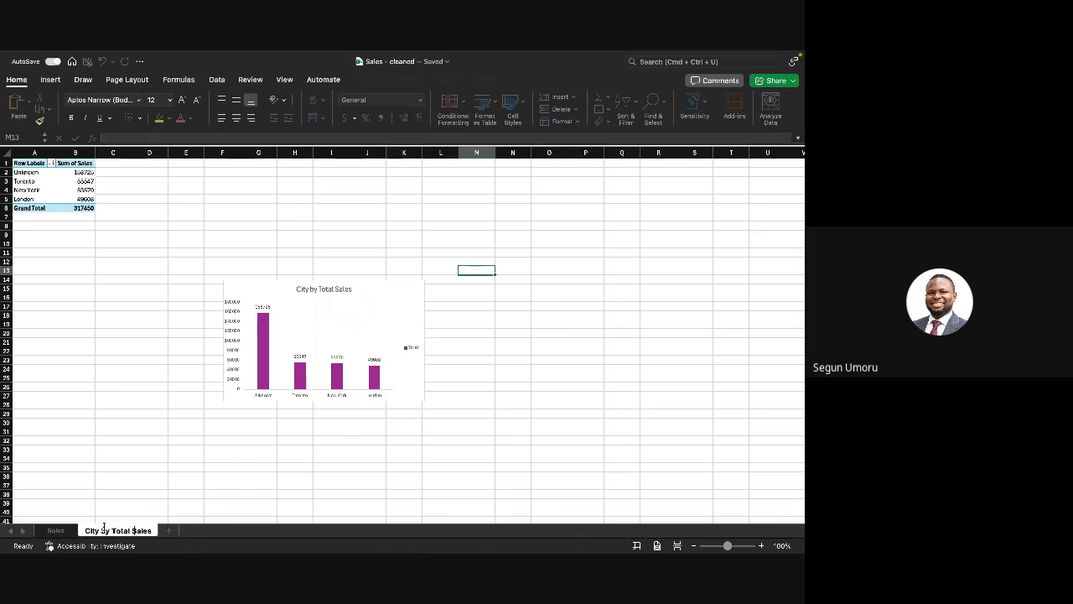
{"action": "key", "text": "Return"}
{"action": "left_click", "coordinate": [111, 473]}
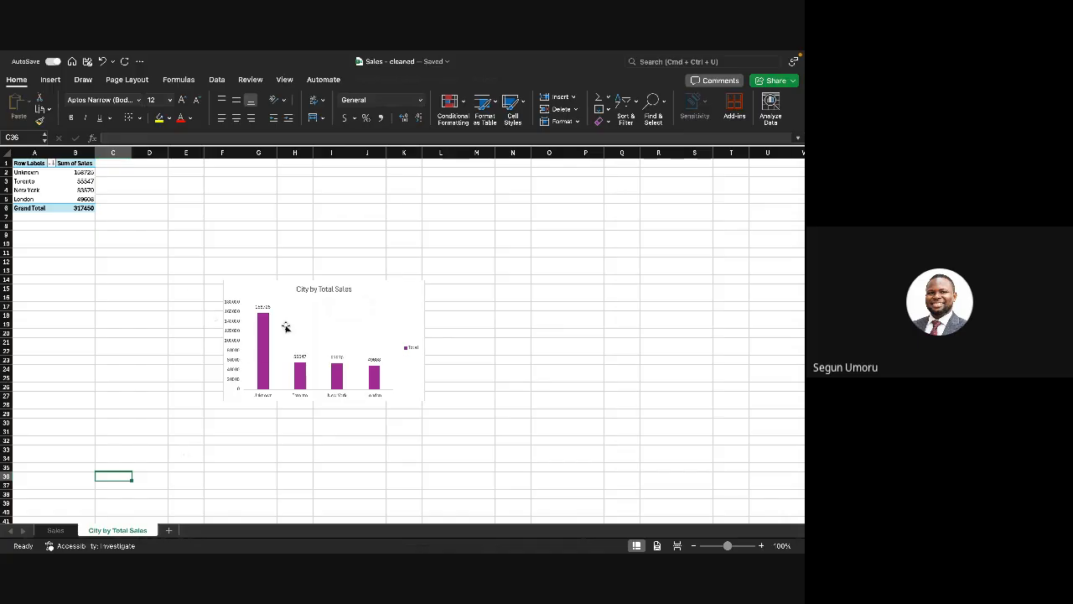
Step: Delete the Total legend from the PivotChart
{"action": "left_click", "coordinate": [307, 303]}
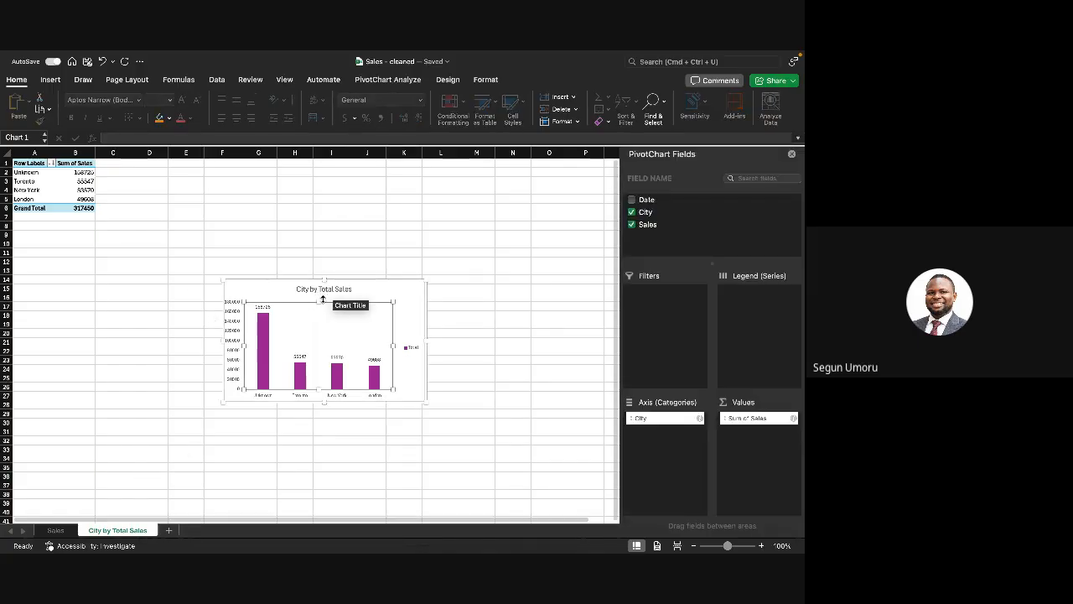
{"action": "left_click", "coordinate": [412, 346]}
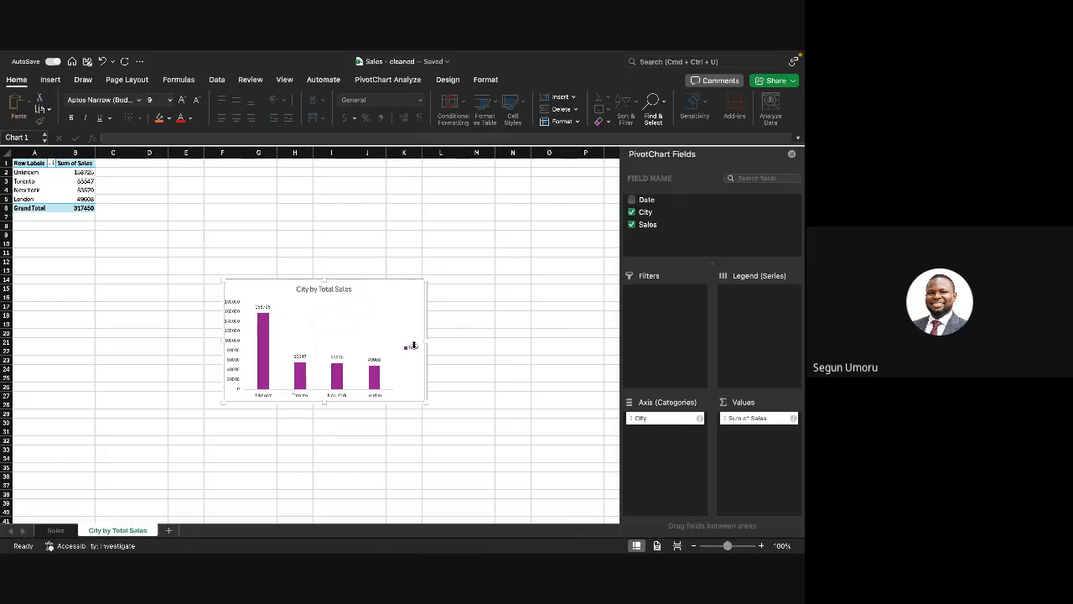
{"action": "key", "text": "Delete"}
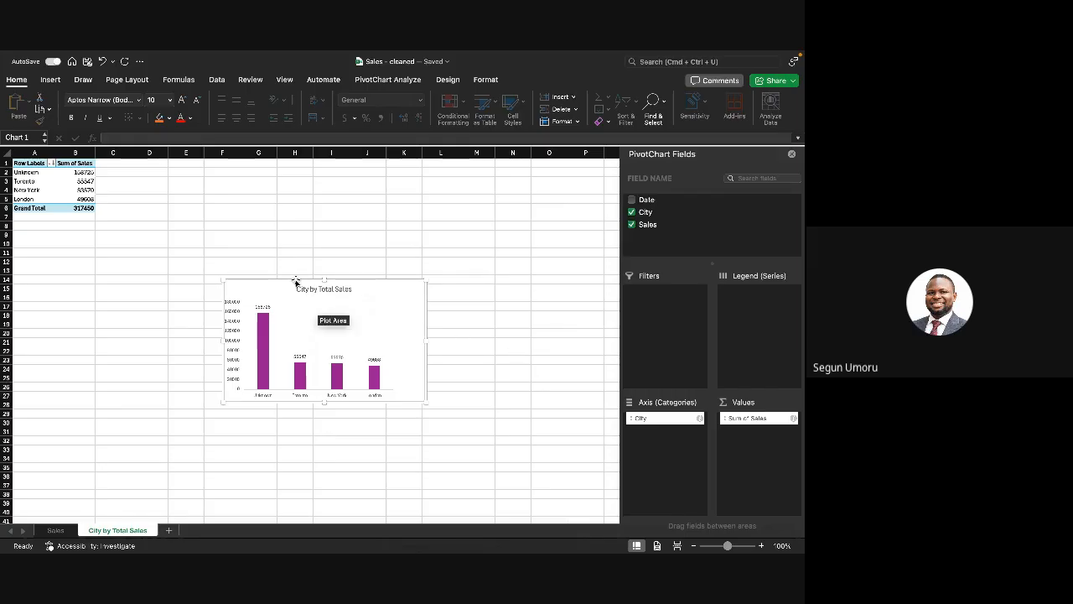
Step: Select the vertical value axis of the PivotChart
{"action": "left_click", "coordinate": [236, 312]}
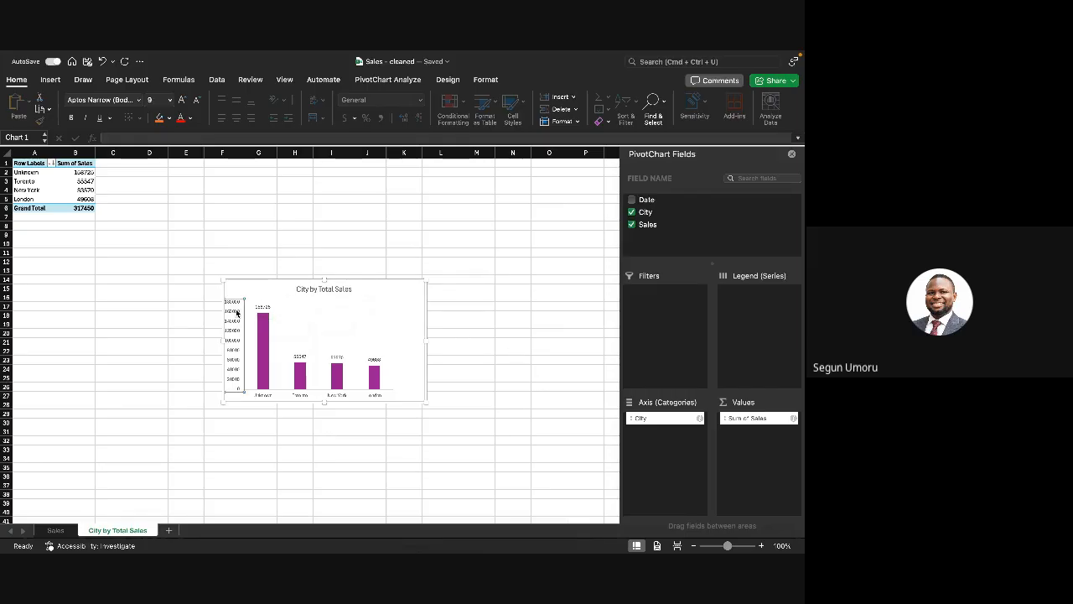
Step: Delete the vertical value axis from the City by Total Sales chart
{"action": "key", "text": "Delete"}
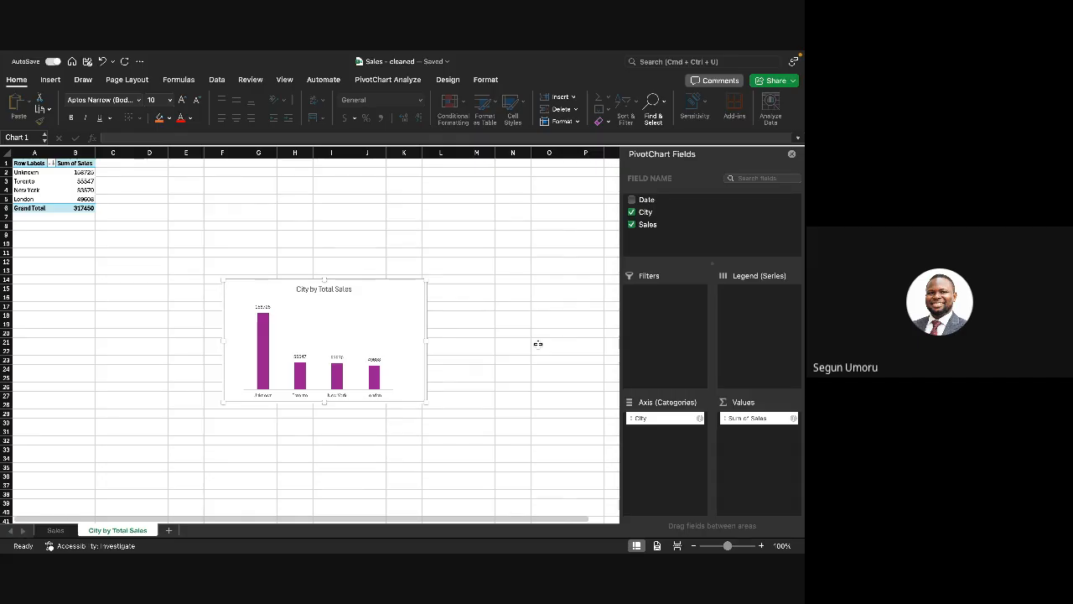
{"action": "left_click", "coordinate": [379, 343]}
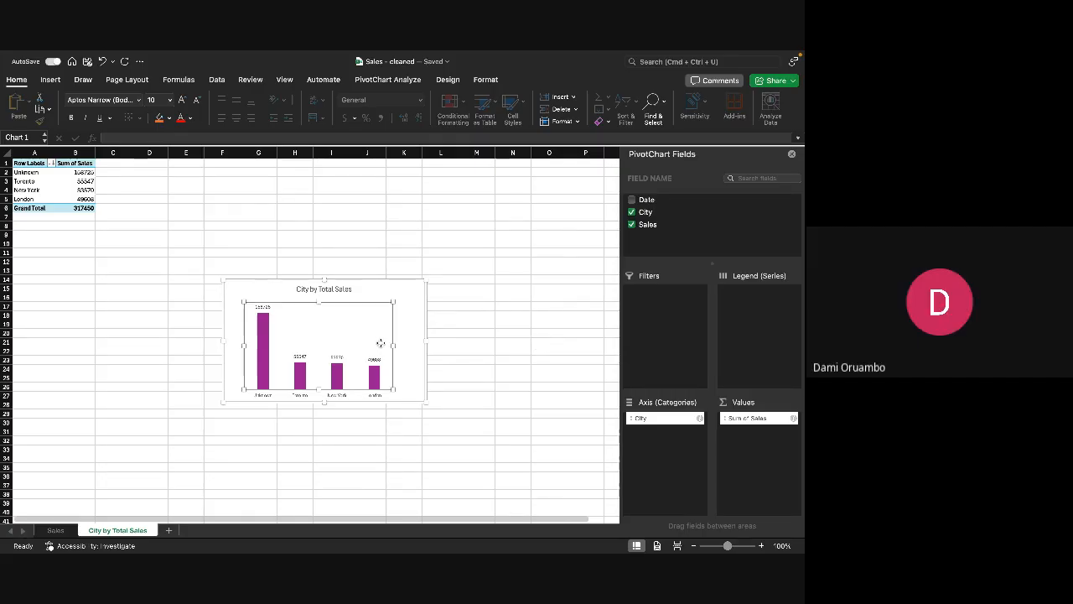
{"action": "left_click", "coordinate": [407, 308]}
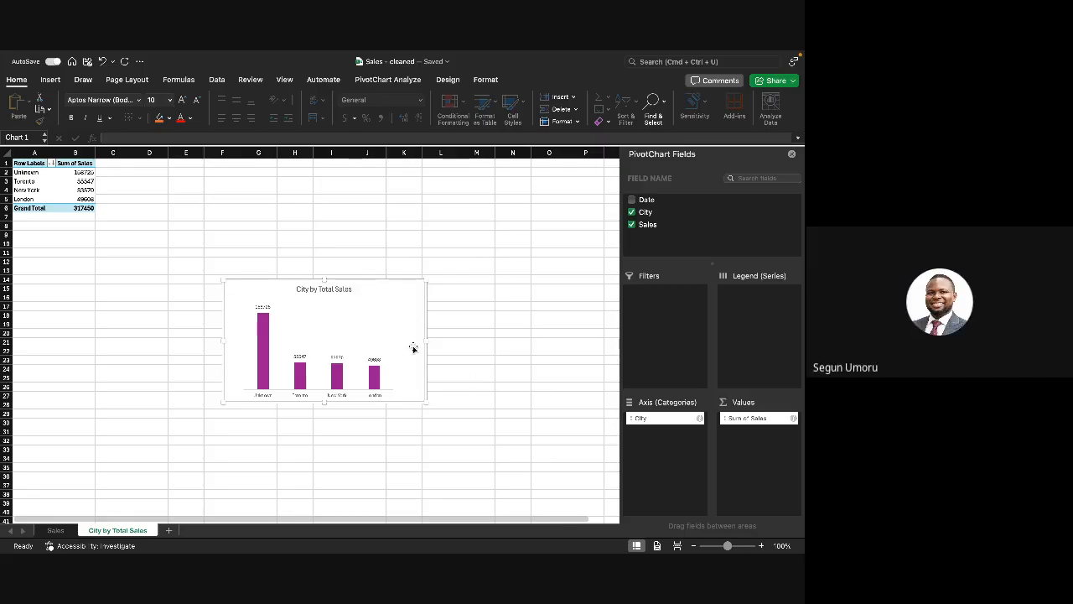
{"action": "left_click", "coordinate": [498, 341]}
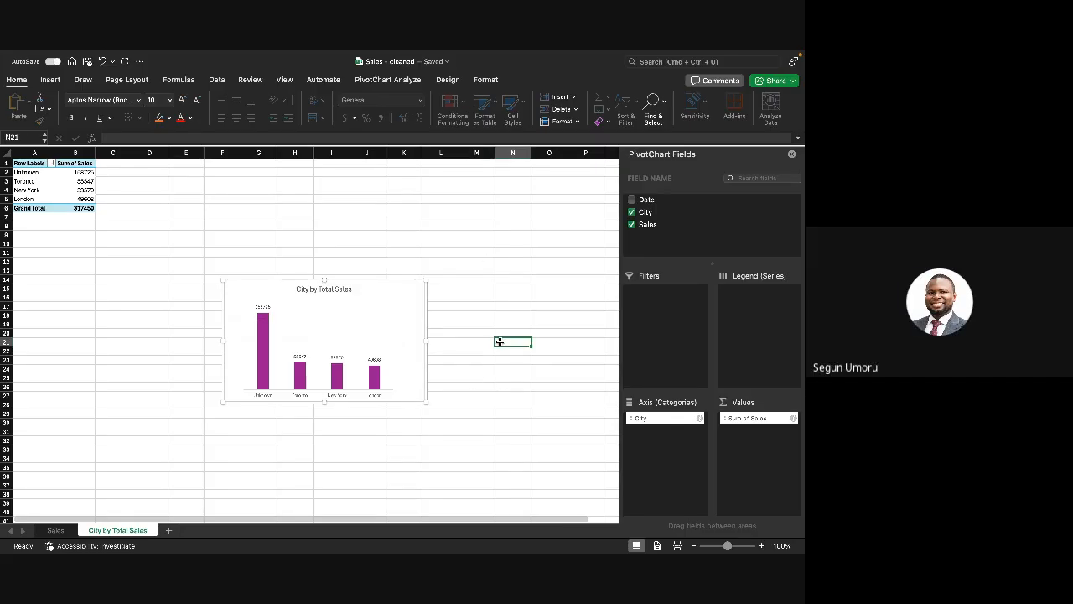
{"action": "double_click", "coordinate": [499, 341]}
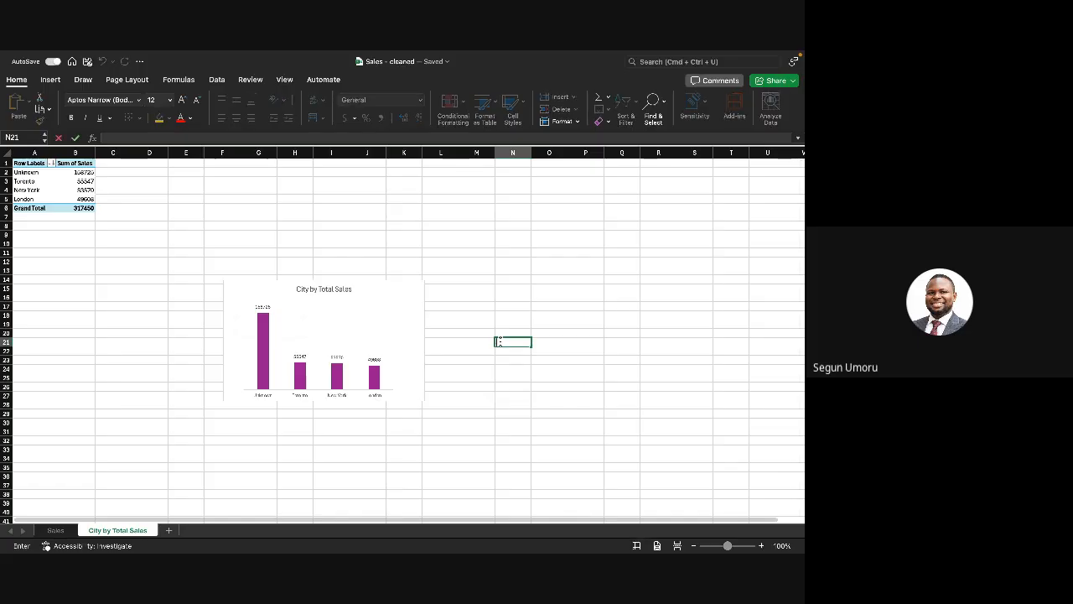
{"action": "left_click", "coordinate": [357, 335]}
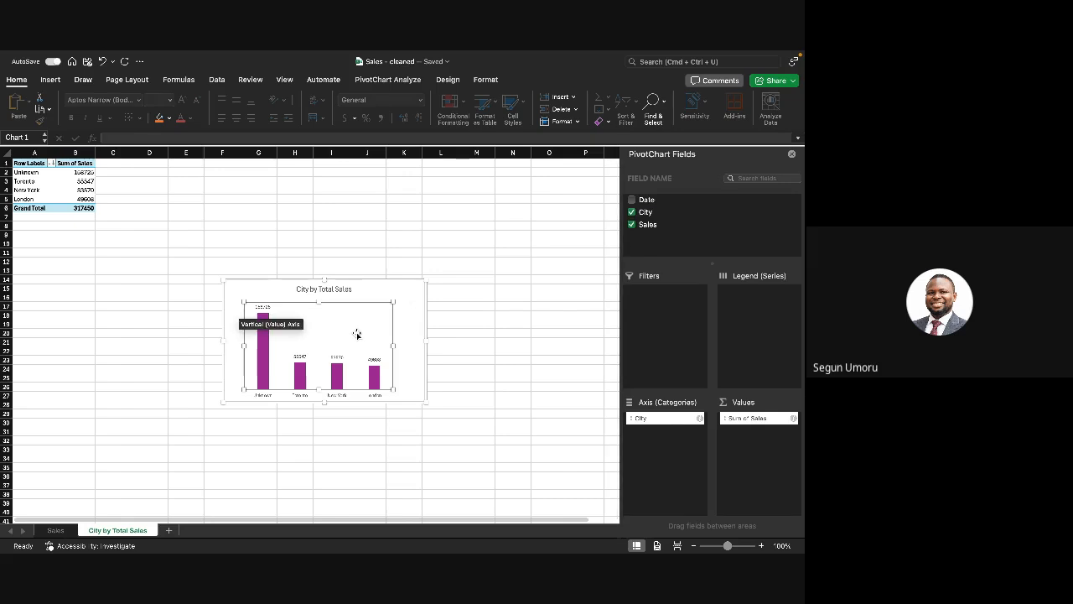
{"action": "left_click", "coordinate": [397, 283]}
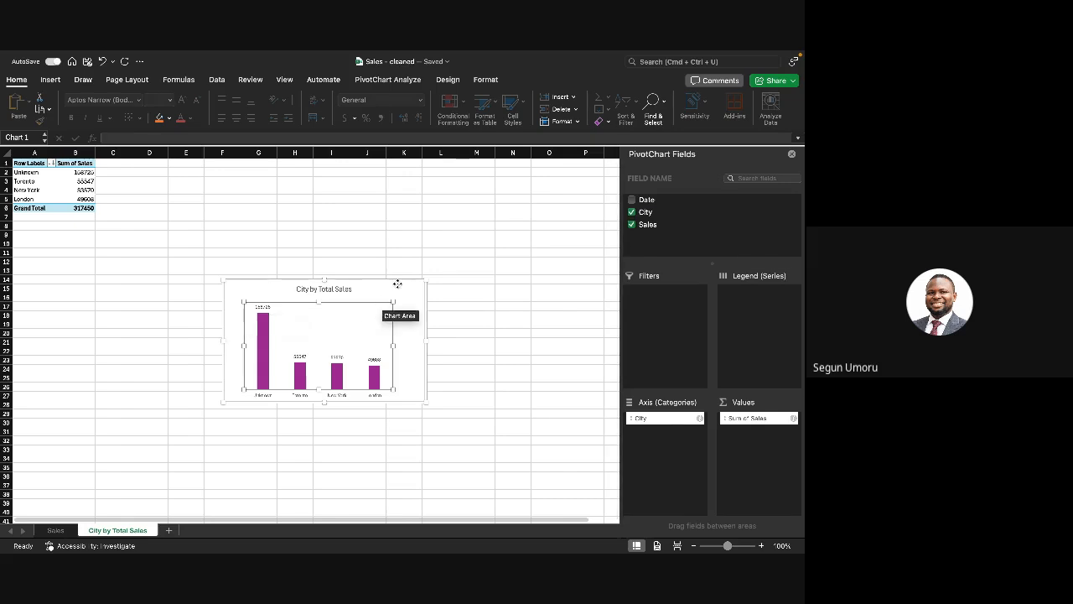
{"action": "right_click", "coordinate": [263, 396]}
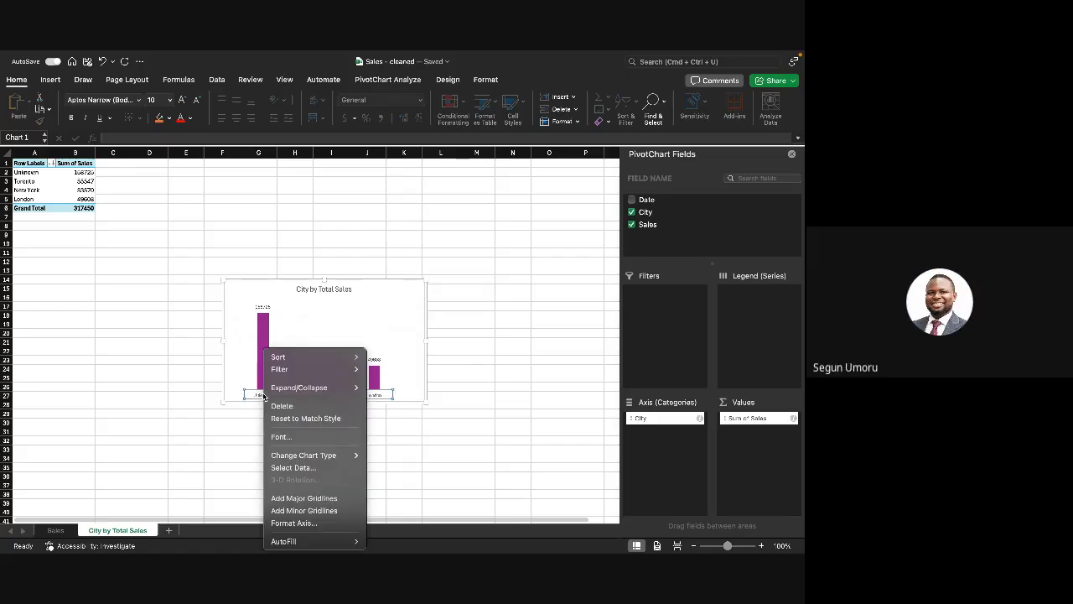
{"action": "left_click", "coordinate": [398, 221]}
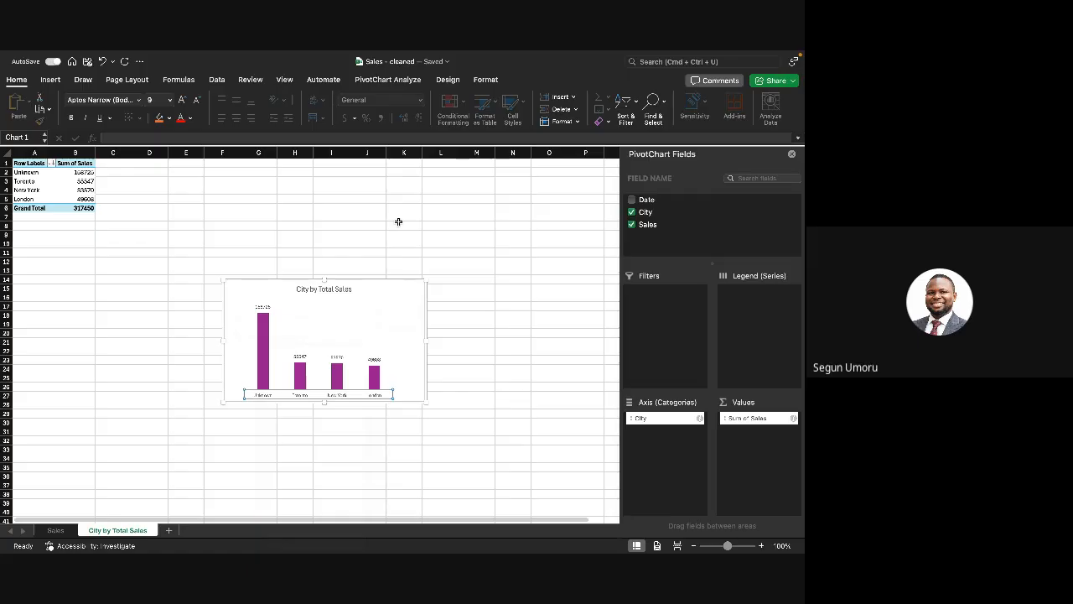
{"action": "right_click", "coordinate": [260, 358]}
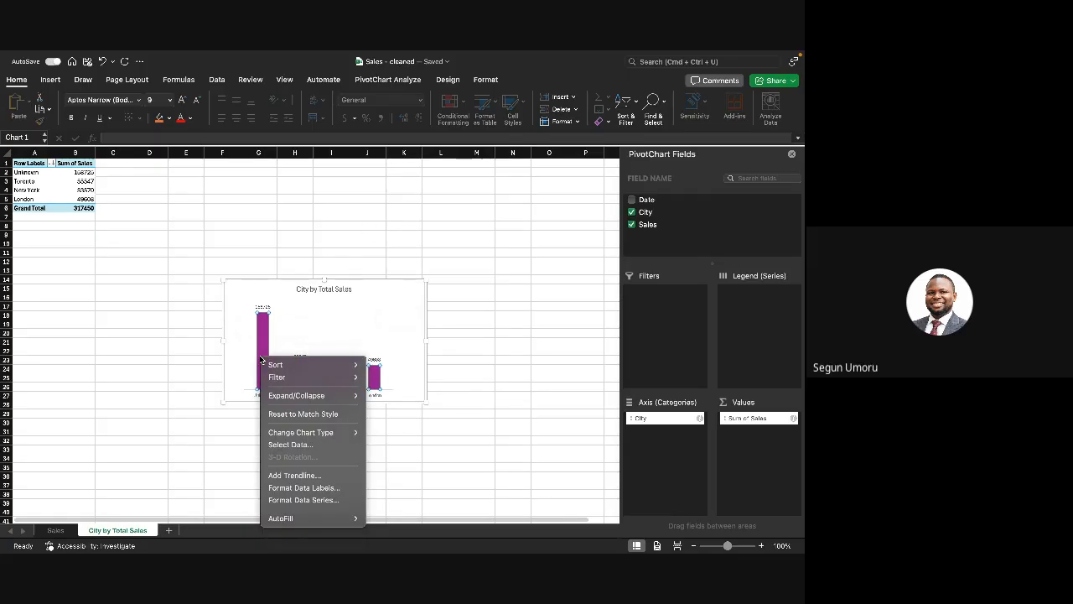
{"action": "mouse_move", "coordinate": [264, 379]}
{"action": "mouse_move", "coordinate": [295, 395]}
{"action": "left_click", "coordinate": [409, 435]}
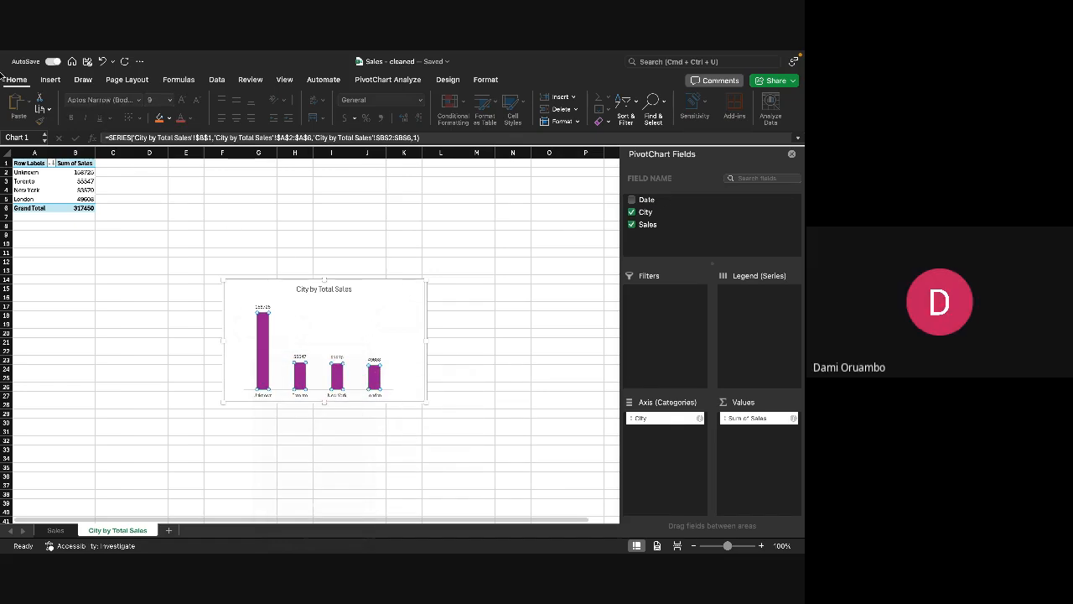
Step: Filter the pivot table's City row labels to exclude Unknown
{"action": "left_click", "coordinate": [48, 163]}
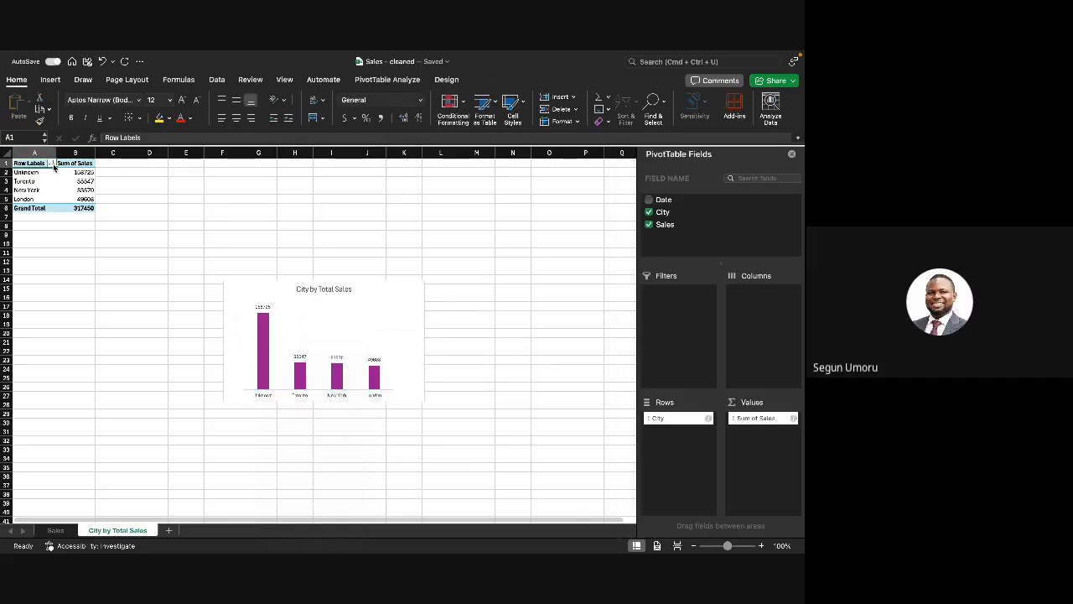
{"action": "left_click", "coordinate": [53, 164]}
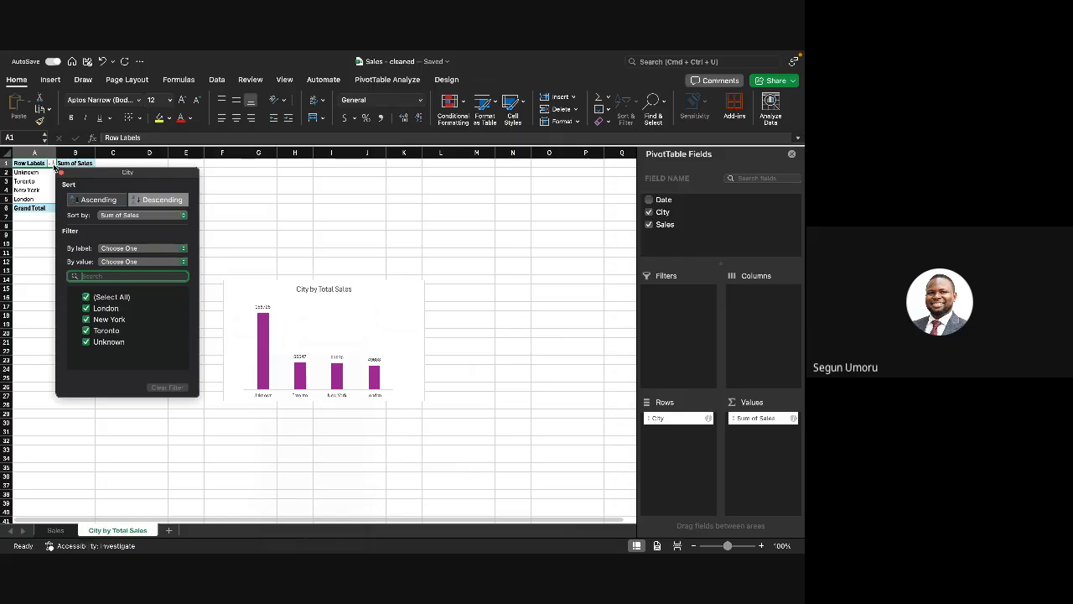
{"action": "left_click", "coordinate": [85, 343]}
{"action": "left_click", "coordinate": [86, 342]}
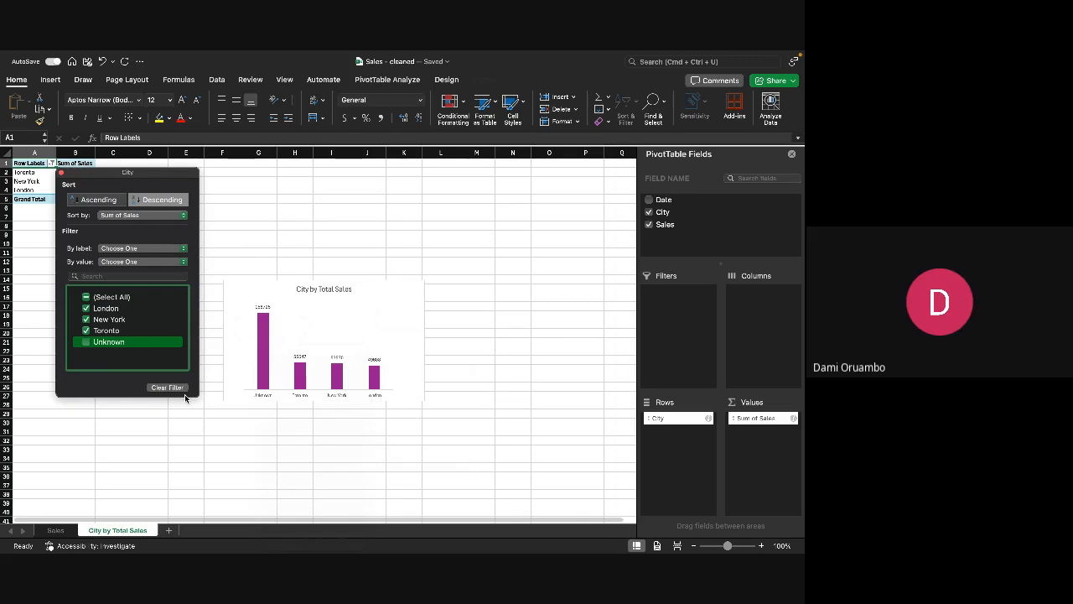
{"action": "left_click", "coordinate": [156, 422]}
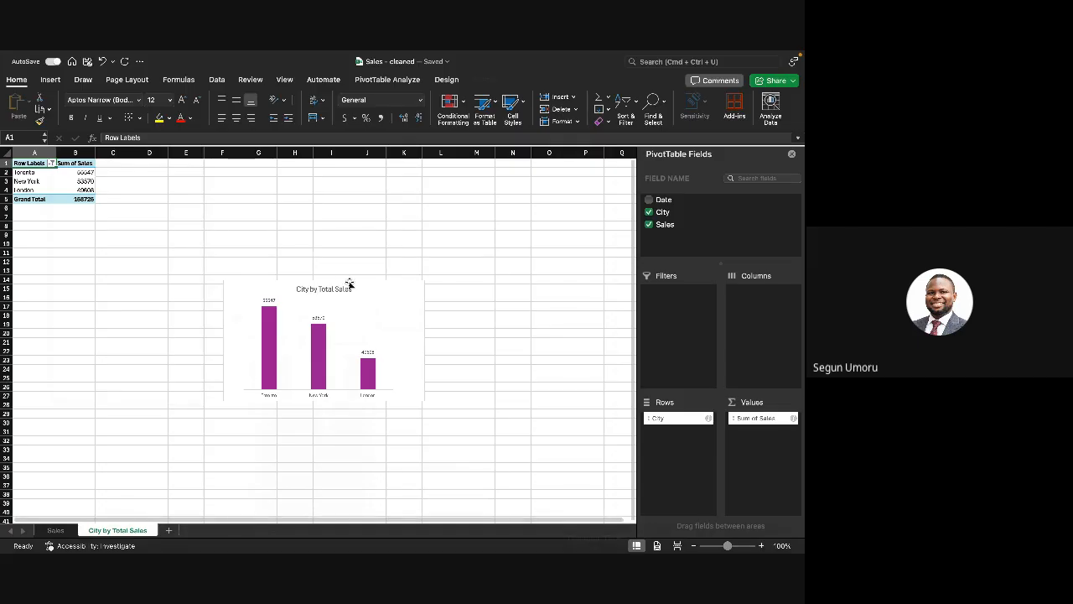
{"action": "left_click", "coordinate": [388, 256]}
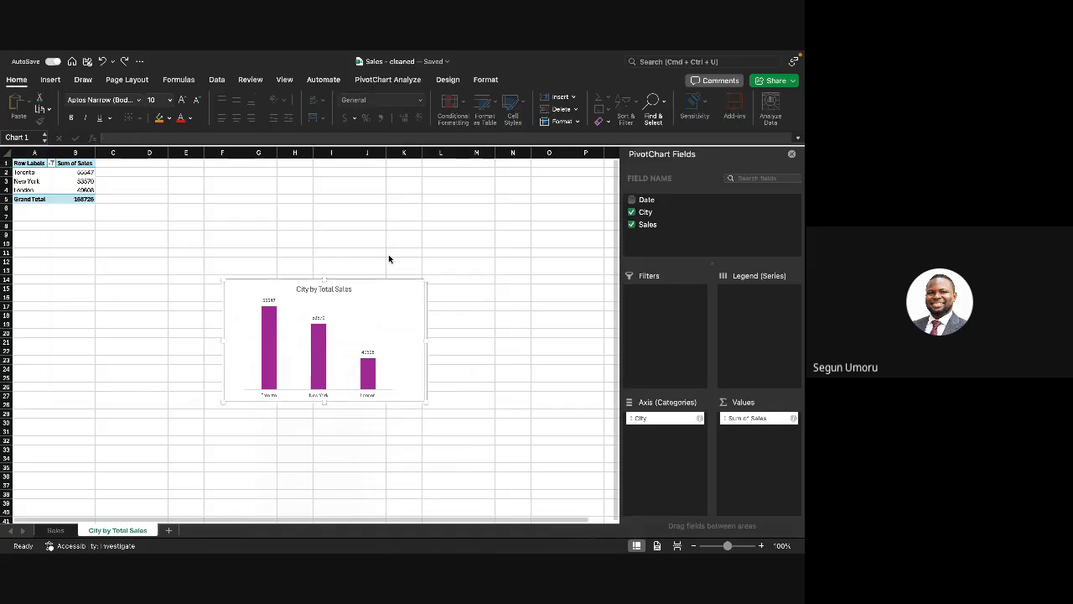
Step: Include Unknown again in the pivot table's City row label filter
{"action": "left_click", "coordinate": [52, 167]}
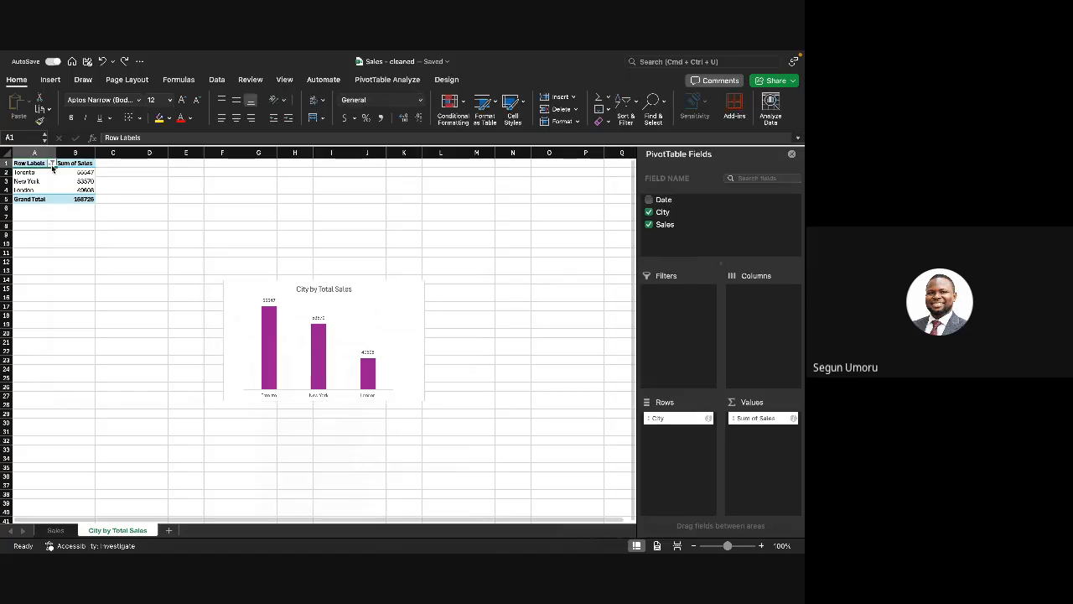
{"action": "left_click", "coordinate": [51, 165]}
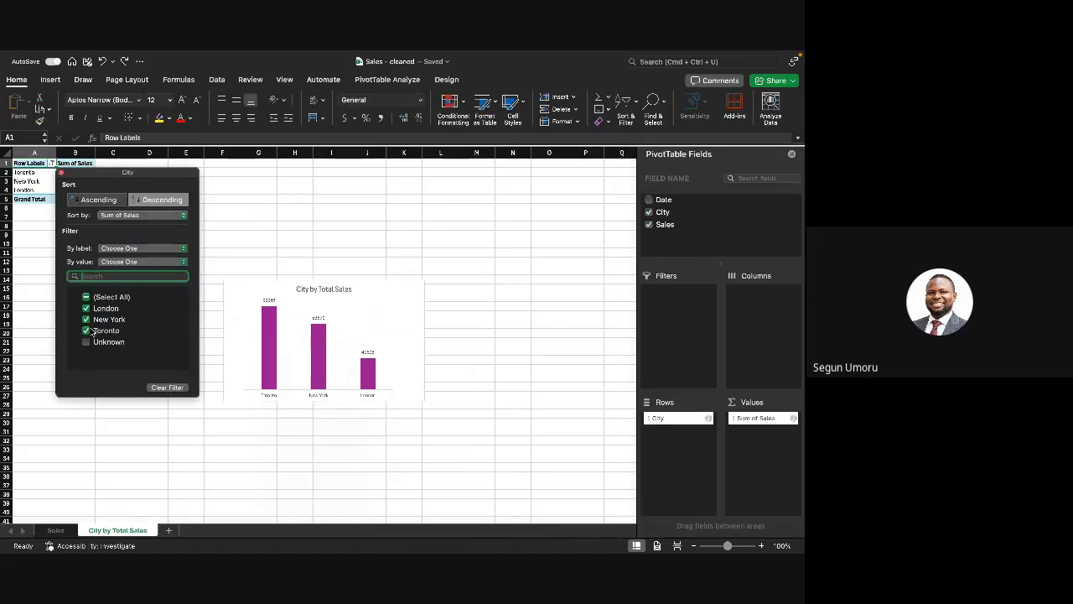
{"action": "left_click", "coordinate": [88, 342]}
{"action": "left_click", "coordinate": [134, 457]}
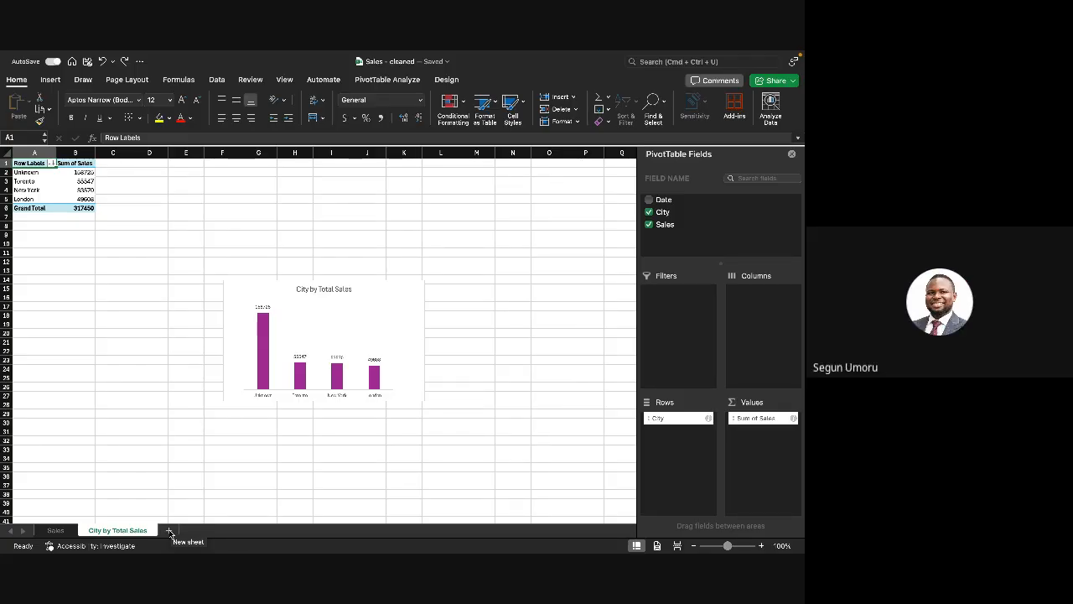
Step: Add a new worksheet after the City by Total Sales sheet
{"action": "left_click", "coordinate": [170, 529]}
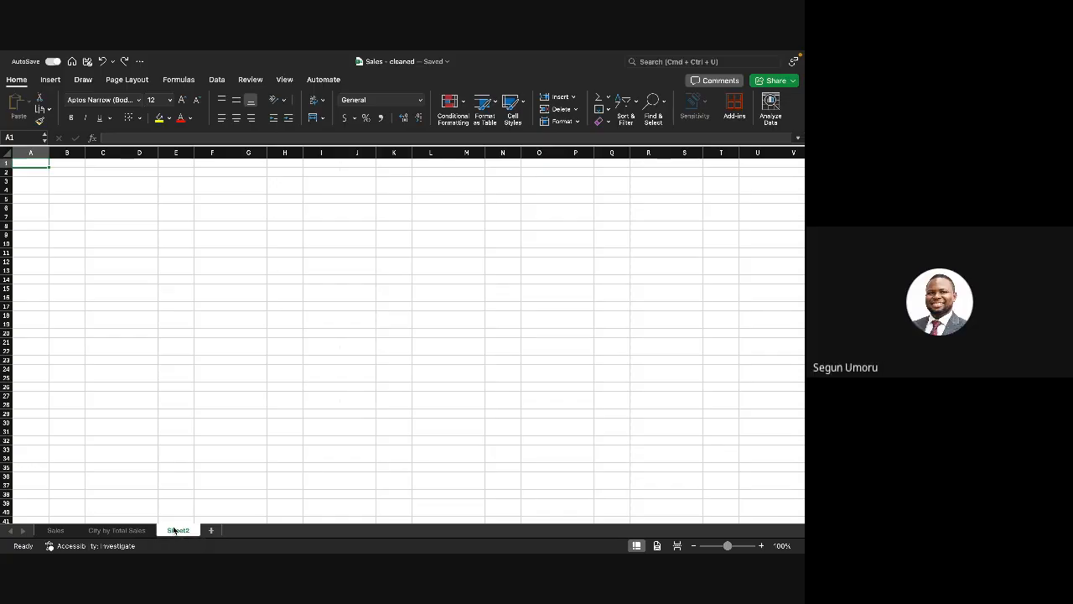
{"action": "double_click", "coordinate": [175, 529]}
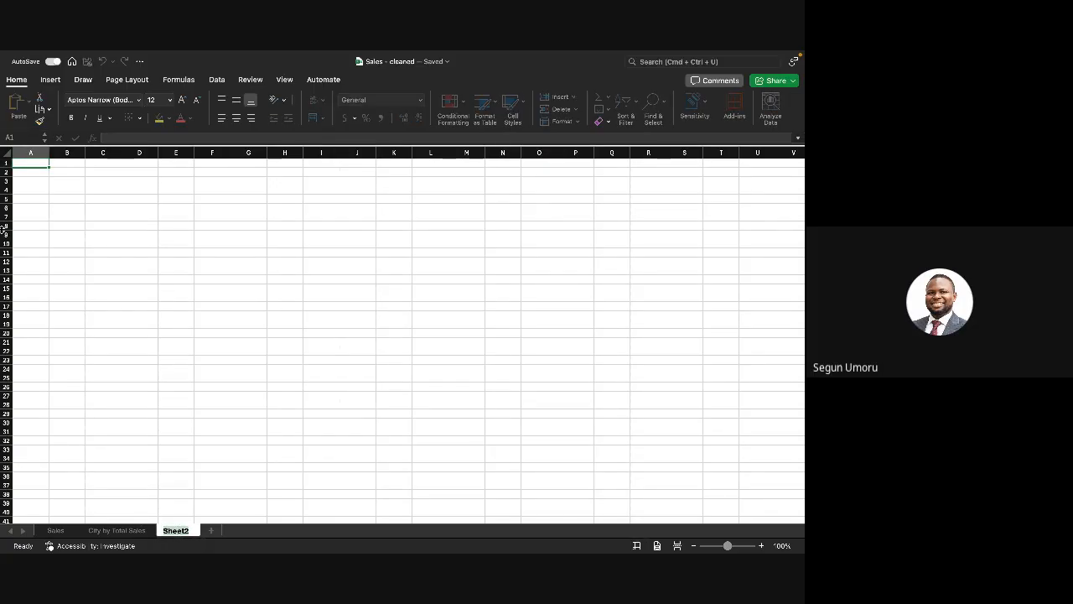
{"action": "left_click", "coordinate": [50, 79]}
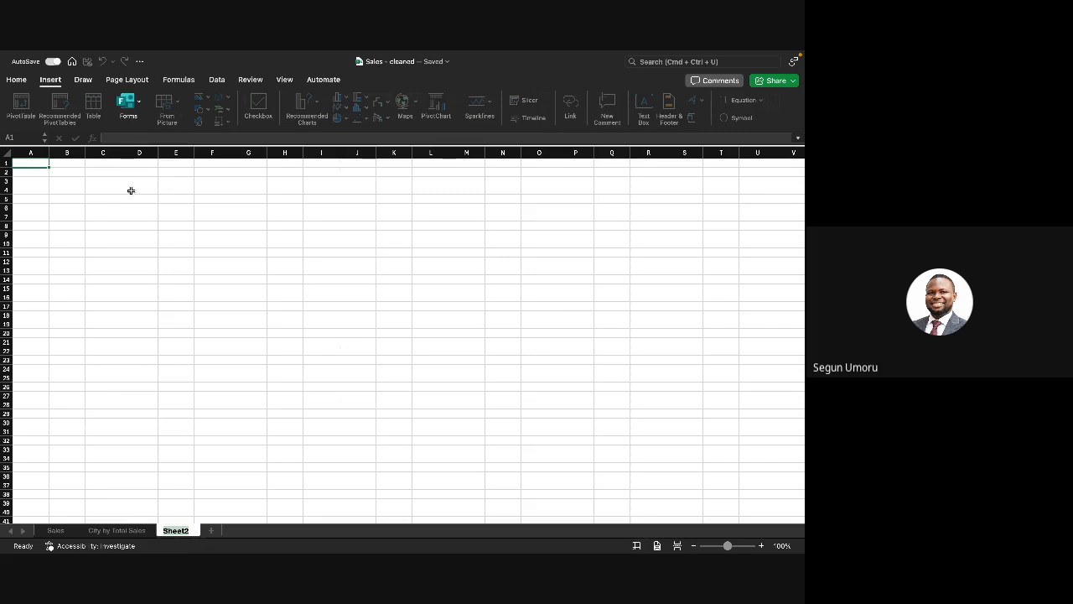
{"action": "left_click", "coordinate": [167, 348]}
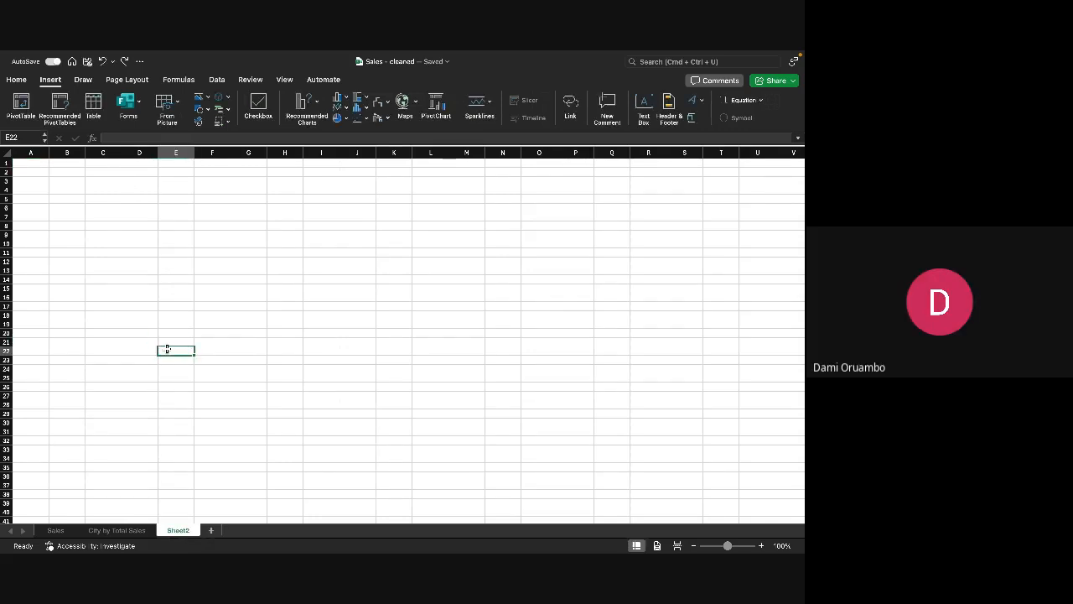
Step: Create a PivotTable from the Sales table in cell A1 of the new worksheet
{"action": "left_click", "coordinate": [26, 170]}
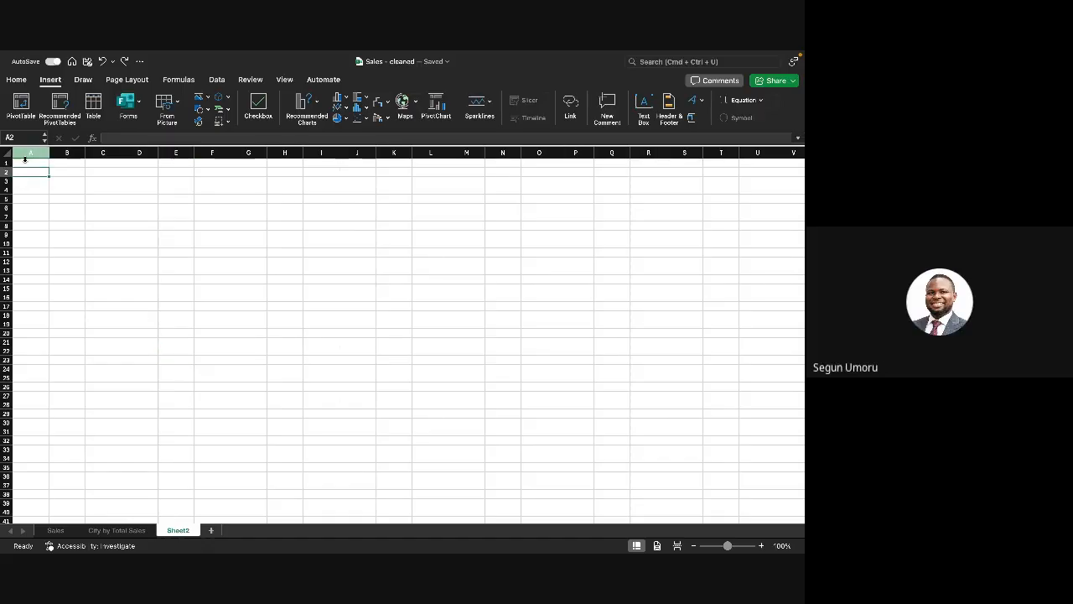
{"action": "left_click", "coordinate": [25, 163]}
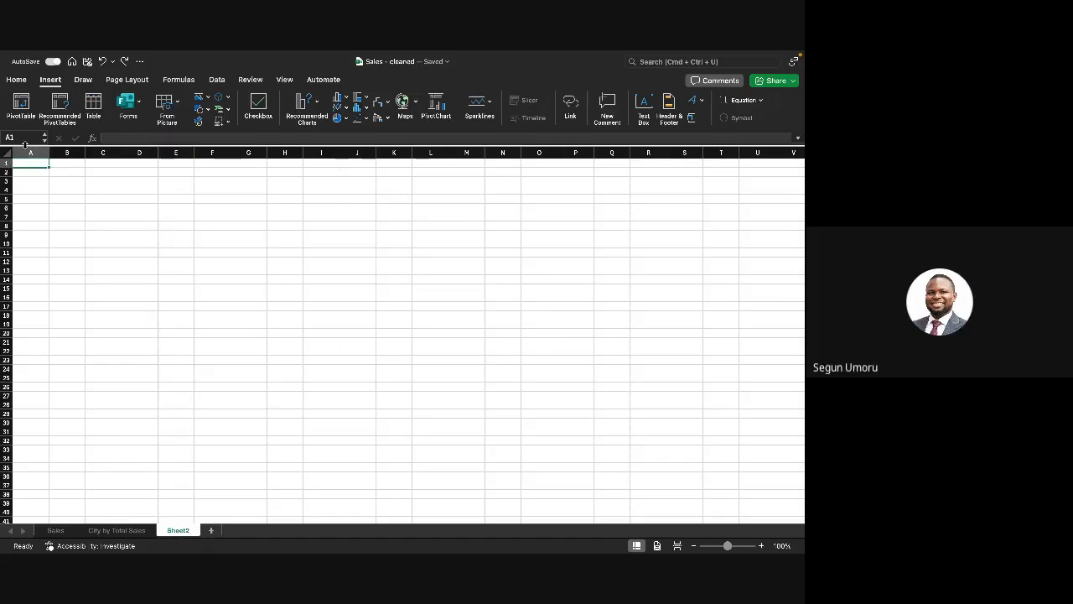
{"action": "left_click", "coordinate": [22, 119]}
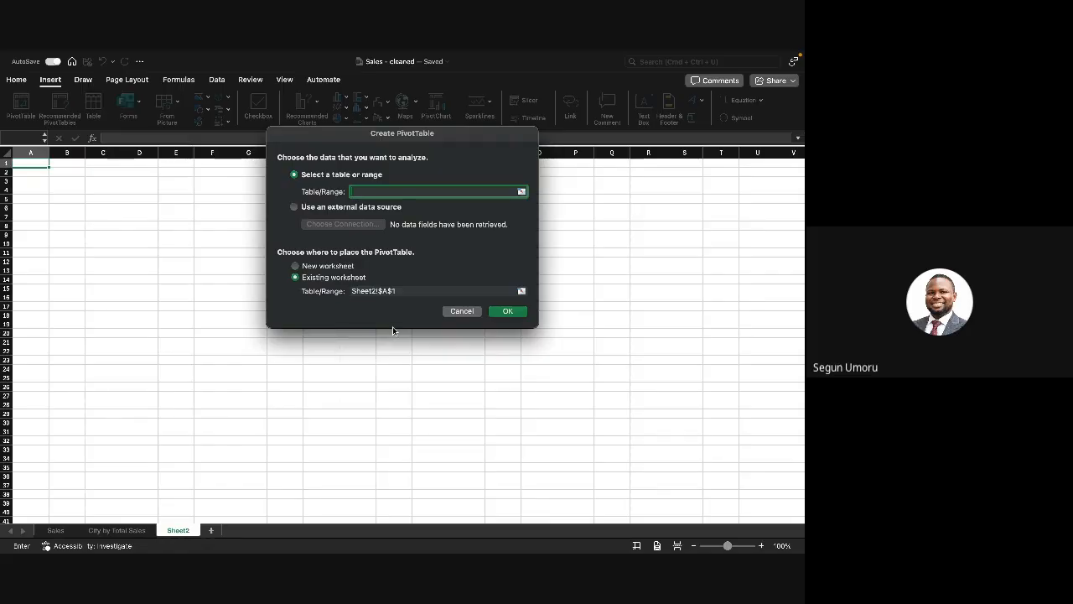
{"action": "type", "text": "Sales"}
{"action": "left_click", "coordinate": [509, 311]}
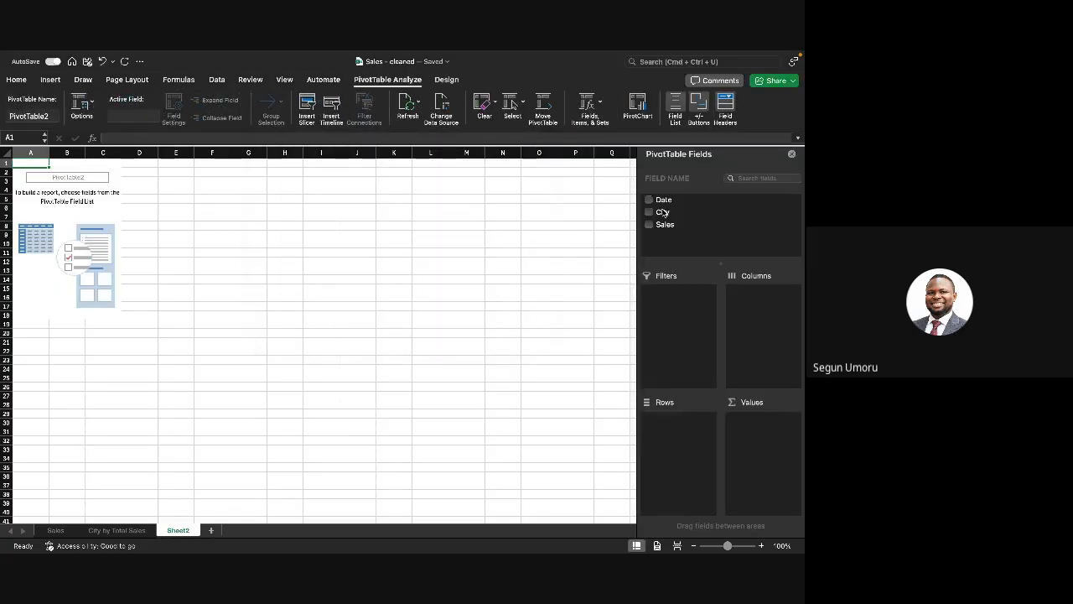
Step: Set Date as the PivotTable's row field and Sales as its summed value field
{"action": "left_click", "coordinate": [663, 202]}
{"action": "left_click_drag", "start_coordinate": [663, 202], "coordinate": [679, 428]}
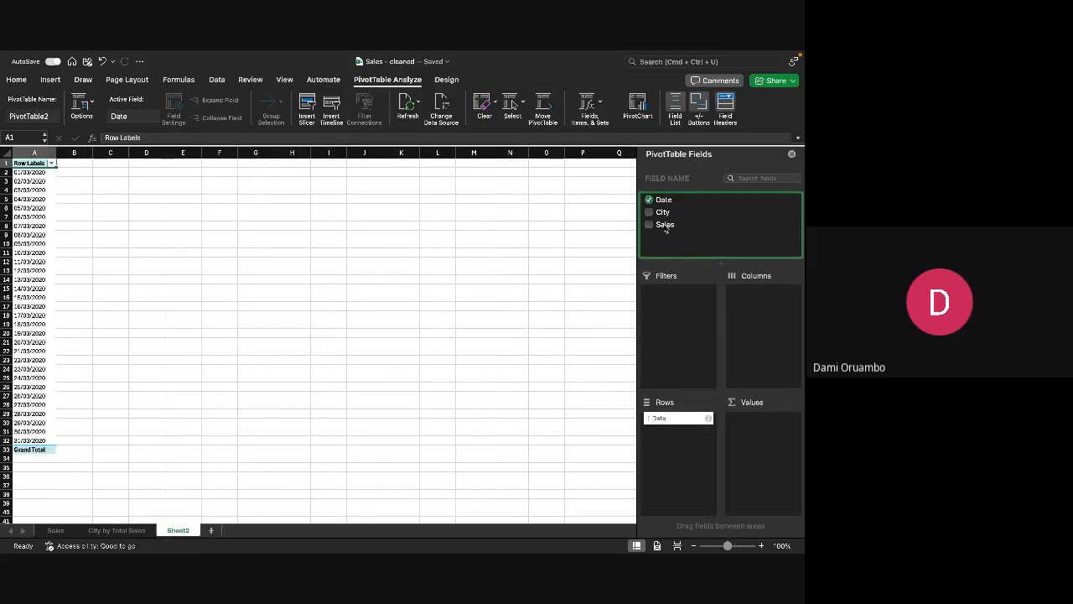
{"action": "left_click_drag", "start_coordinate": [665, 225], "coordinate": [765, 423]}
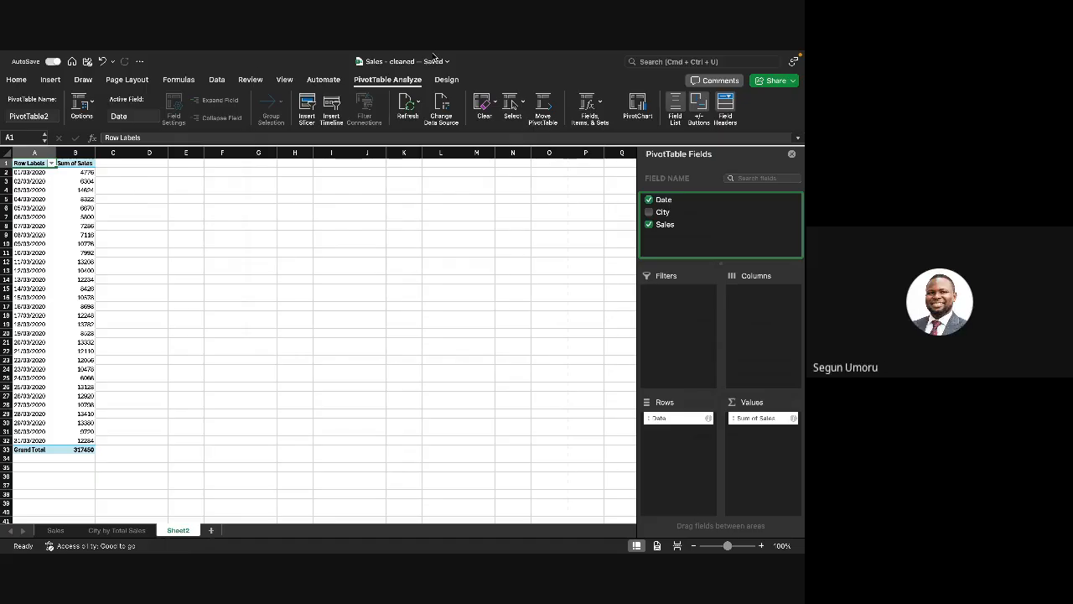
Step: Create a PivotChart from the date pivot table as a 2-D line chart with markers and enlarge it
{"action": "left_click", "coordinate": [637, 104]}
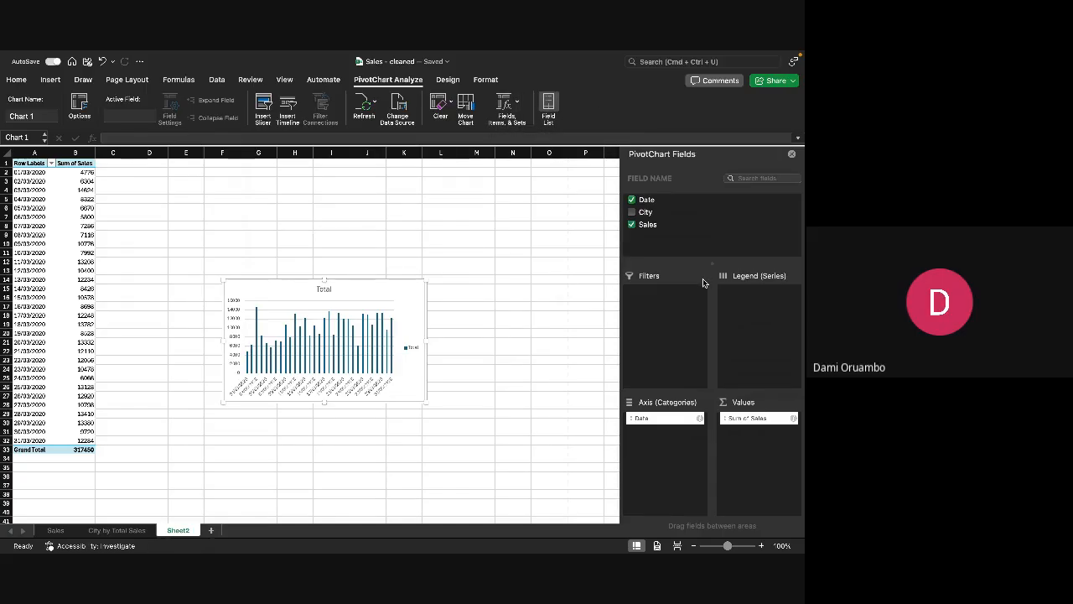
{"action": "left_click", "coordinate": [490, 79]}
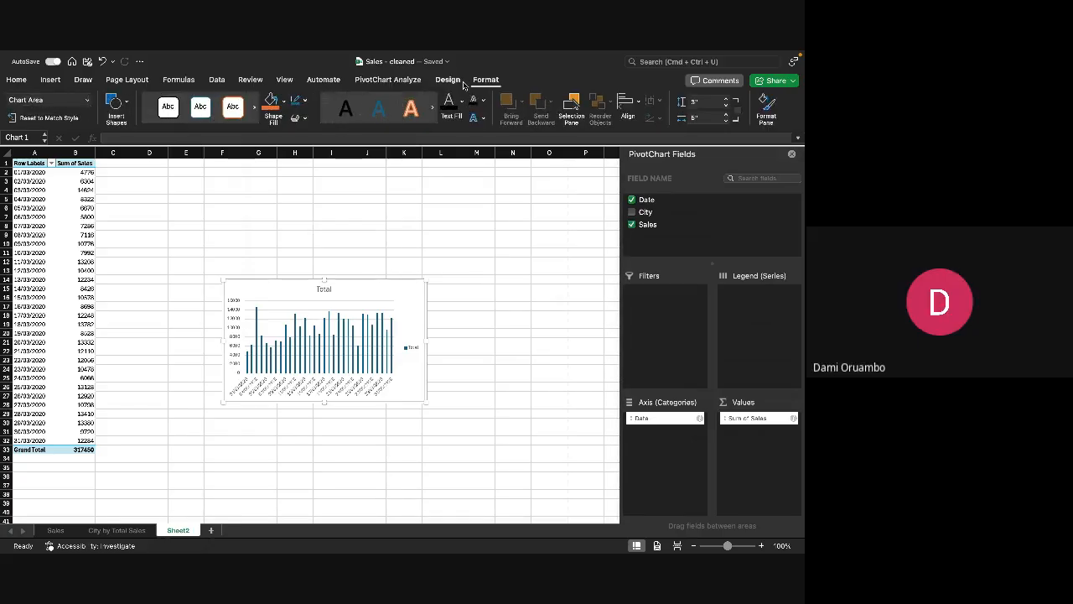
{"action": "left_click", "coordinate": [457, 83]}
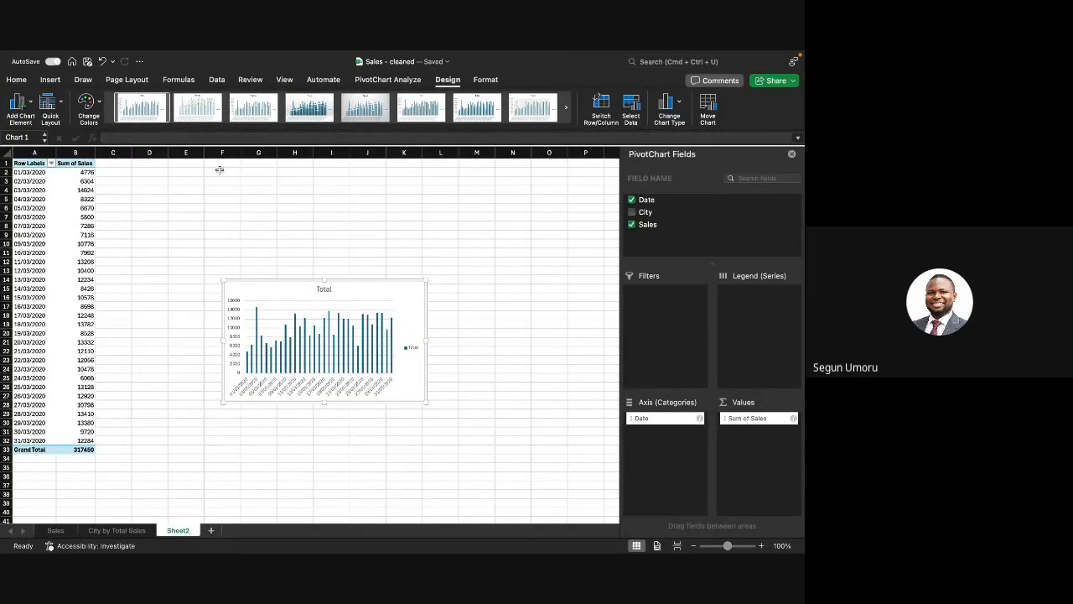
{"action": "left_click", "coordinate": [680, 106]}
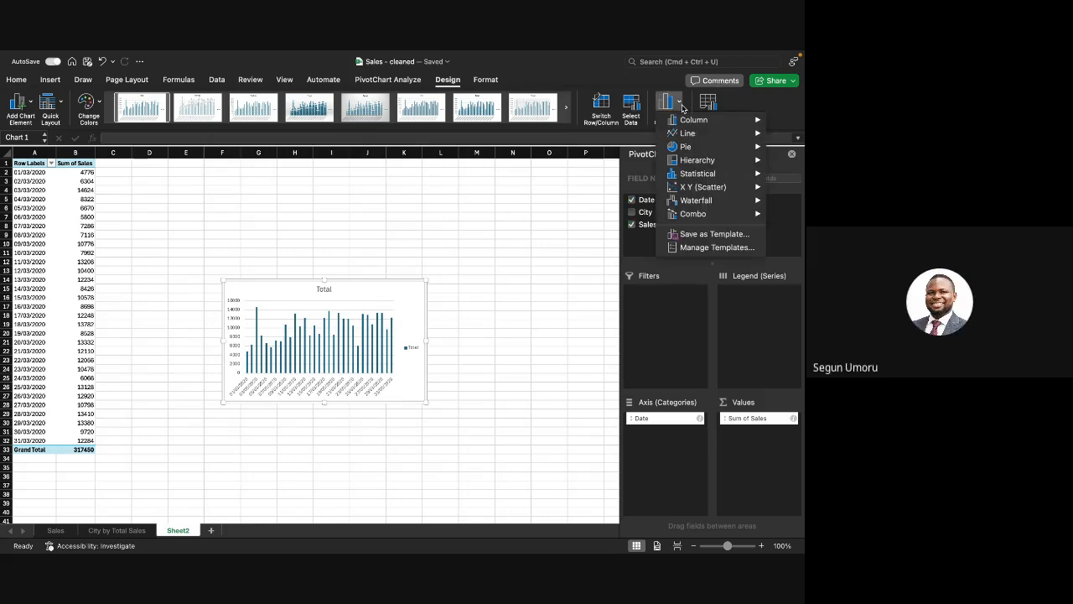
{"action": "mouse_move", "coordinate": [690, 133]}
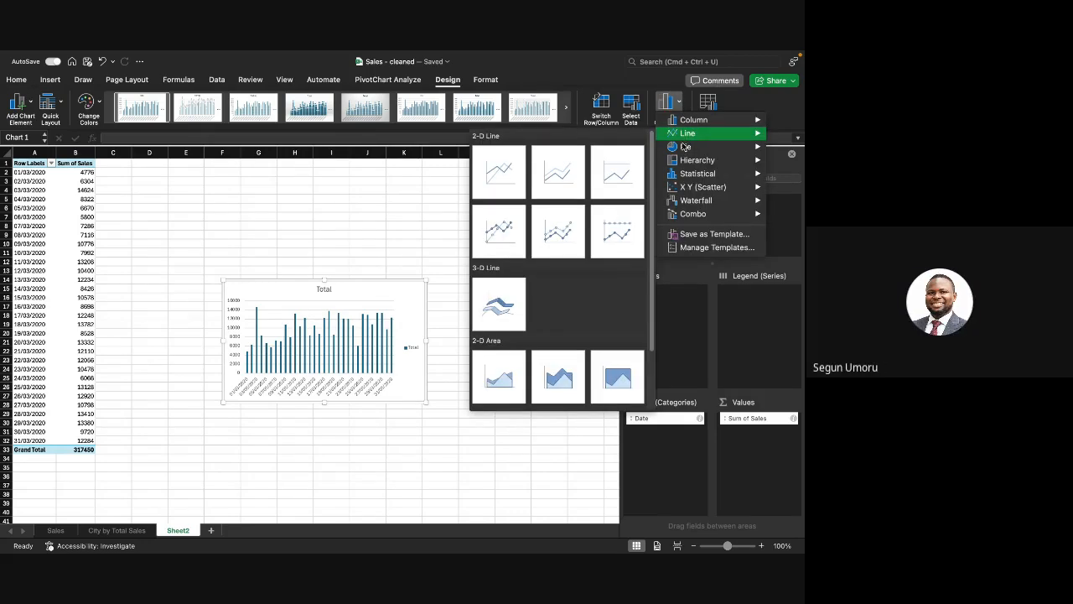
{"action": "mouse_move", "coordinate": [668, 151]}
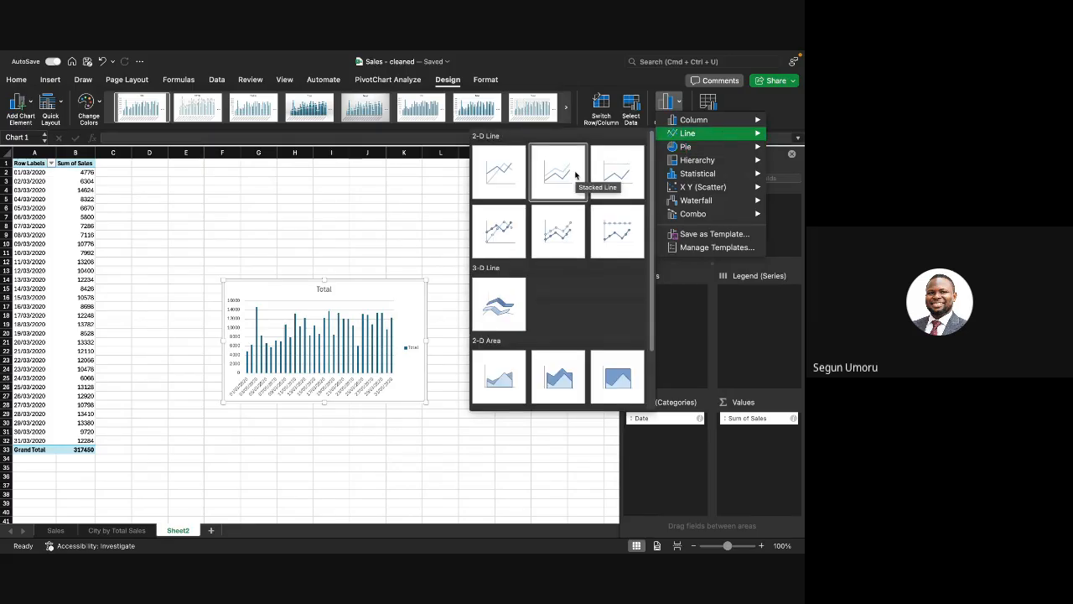
{"action": "left_click", "coordinate": [518, 244]}
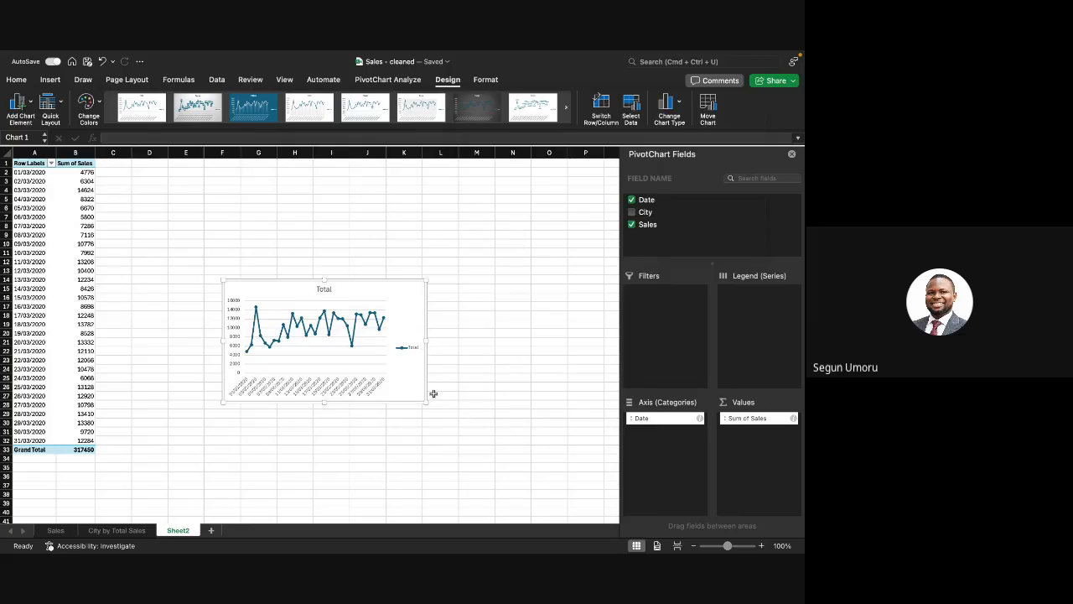
{"action": "left_click_drag", "start_coordinate": [427, 402], "coordinate": [542, 472]}
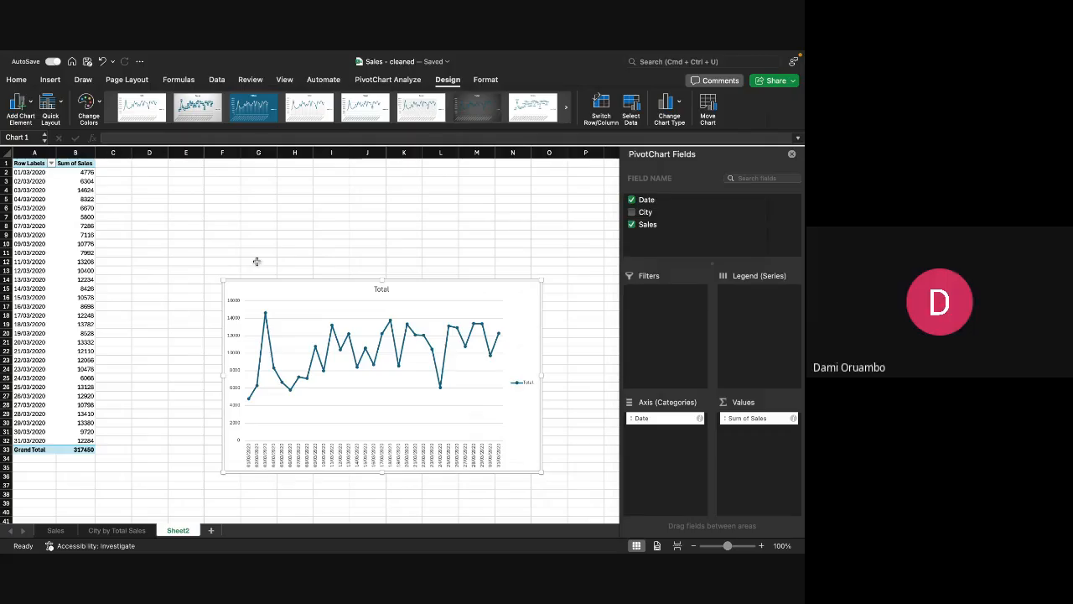
Step: Open the formatting options of the chart's date axis and examine its label interval and position settings
{"action": "left_click", "coordinate": [289, 460]}
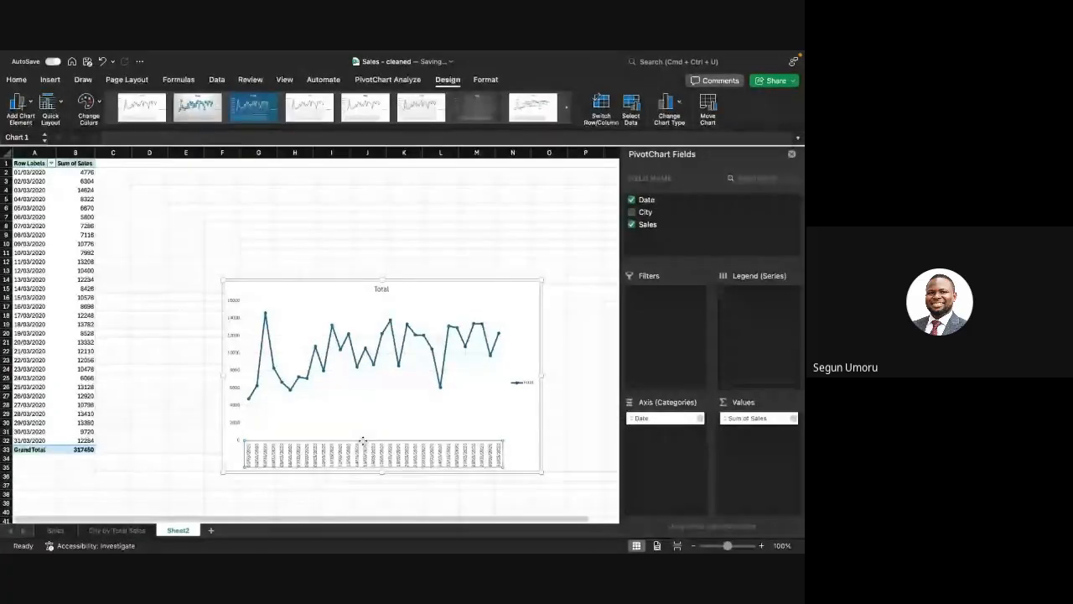
{"action": "right_click", "coordinate": [366, 451]}
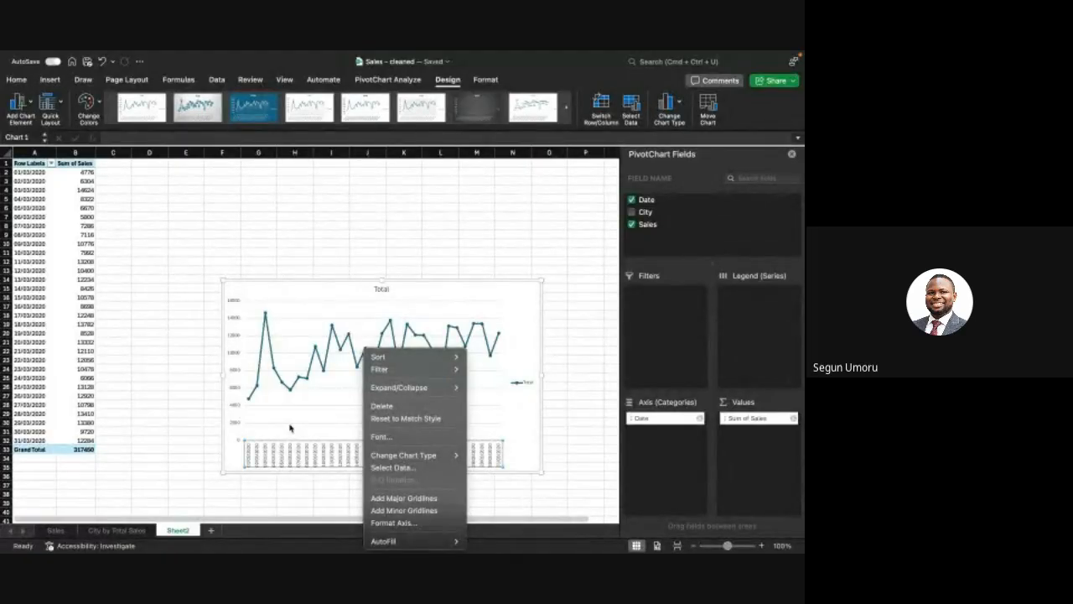
{"action": "left_click", "coordinate": [390, 523]}
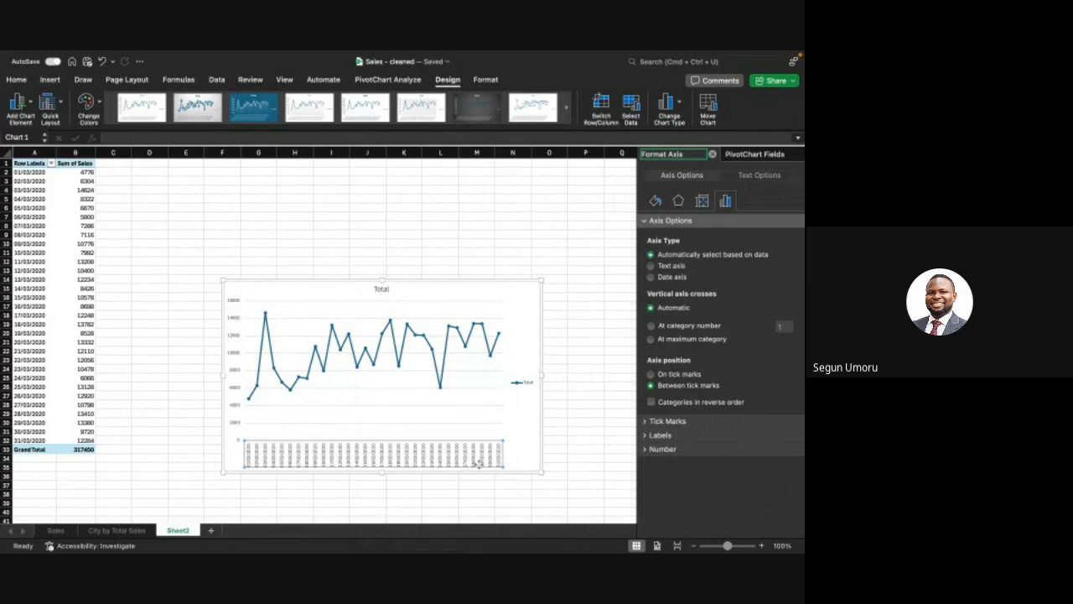
{"action": "left_click", "coordinate": [659, 435]}
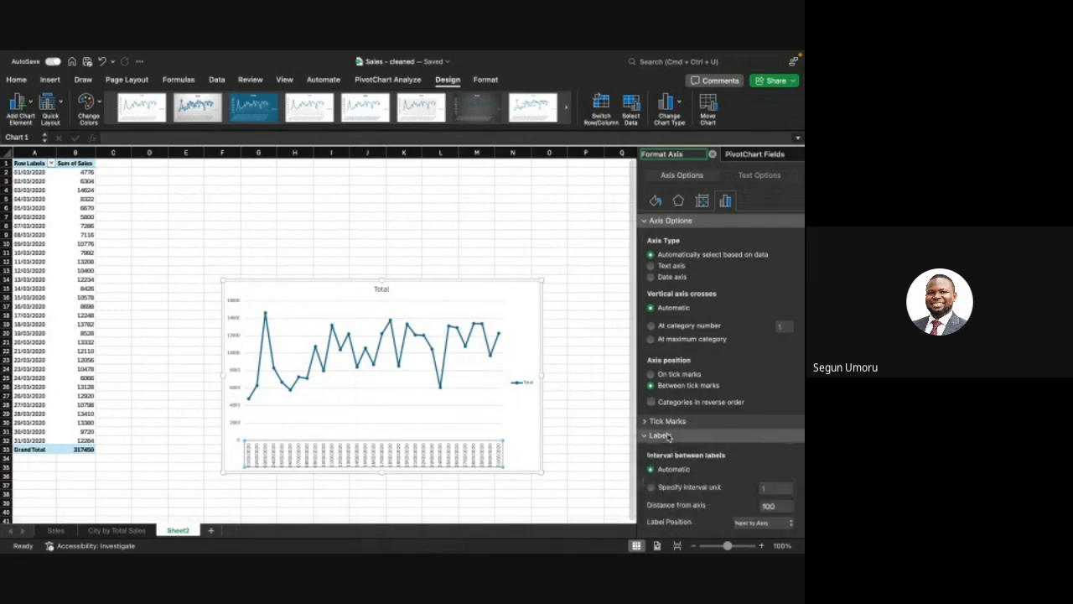
{"action": "scroll", "coordinate": [667, 436], "scroll_direction": "down", "scroll_amount": 1}
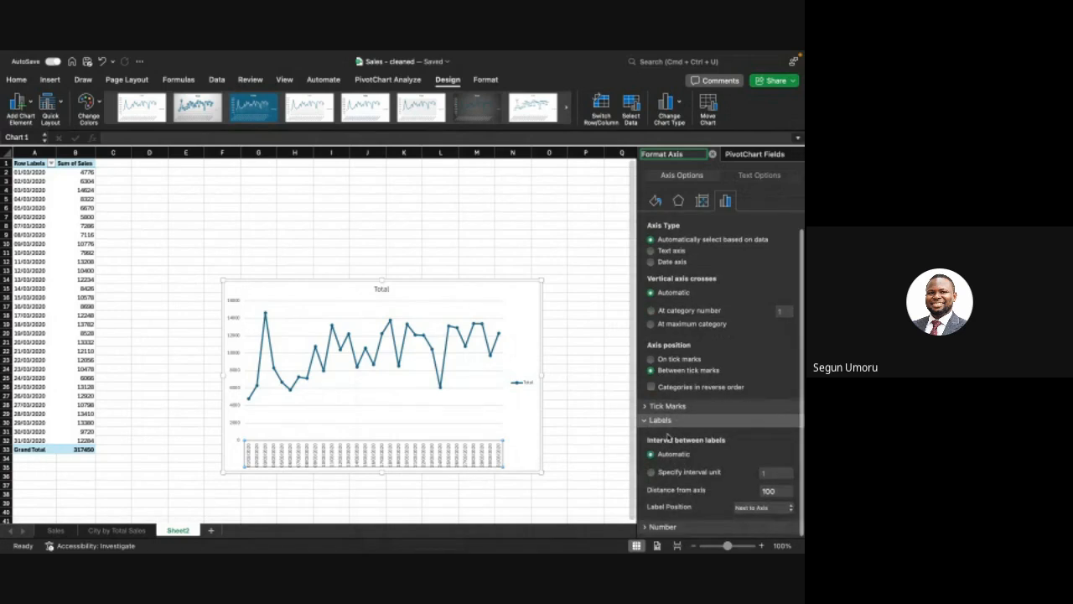
{"action": "scroll", "coordinate": [668, 437], "scroll_direction": "up", "scroll_amount": 1}
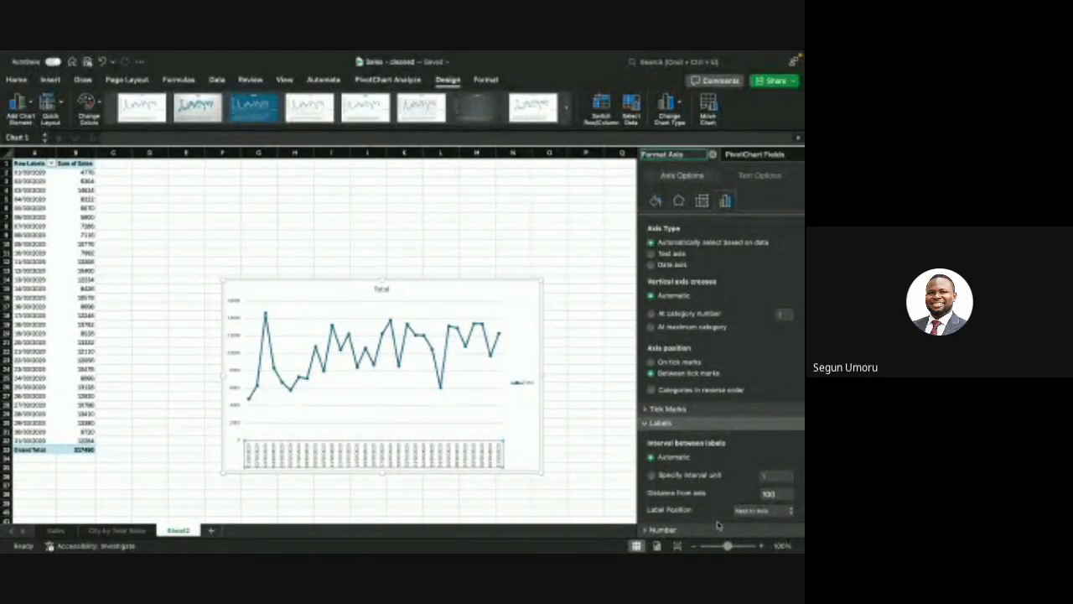
{"action": "left_click", "coordinate": [791, 510]}
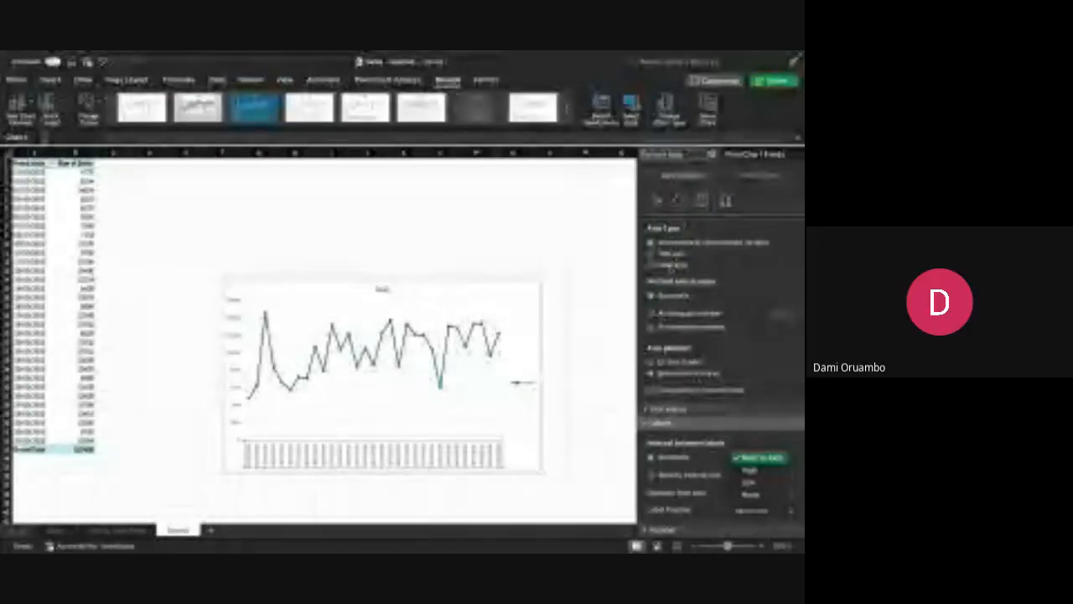
Step: Try solid and gradient text outlines on the date axis labels, returning to no line
{"action": "left_click", "coordinate": [757, 176]}
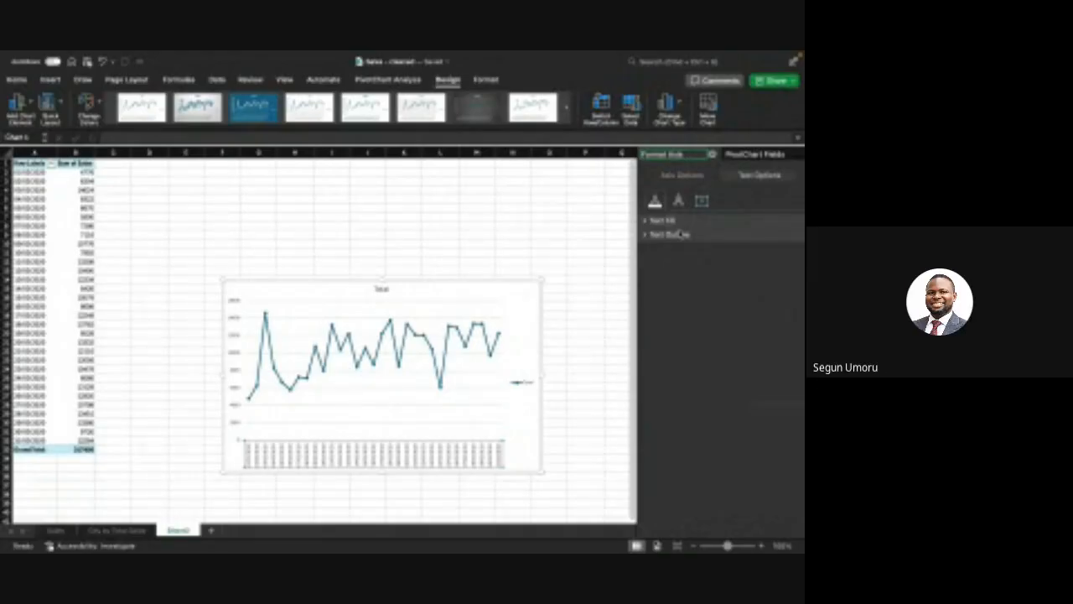
{"action": "left_click", "coordinate": [681, 234]}
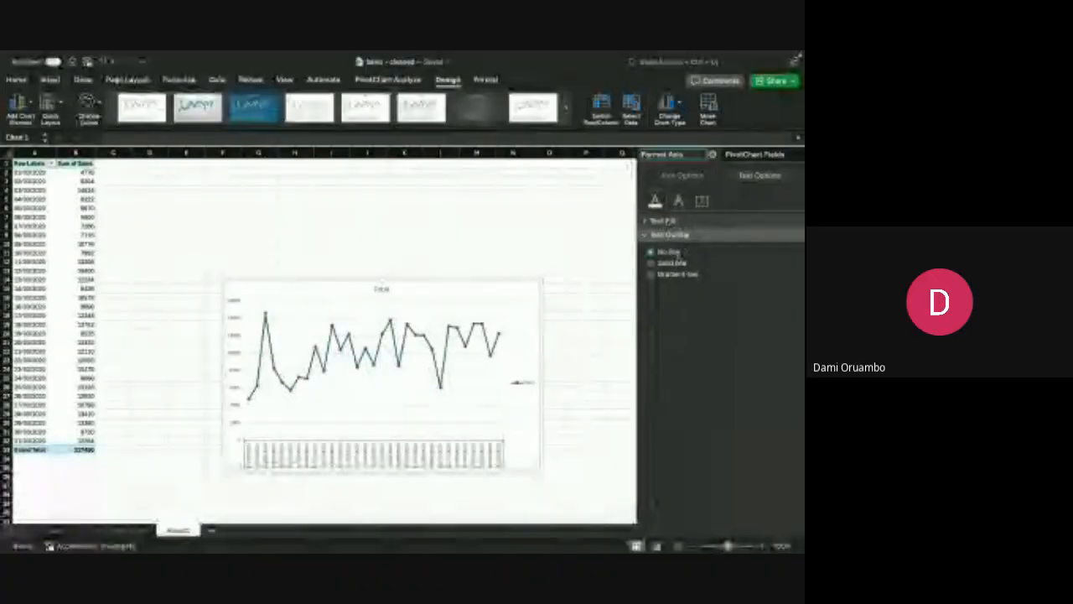
{"action": "left_click", "coordinate": [652, 262]}
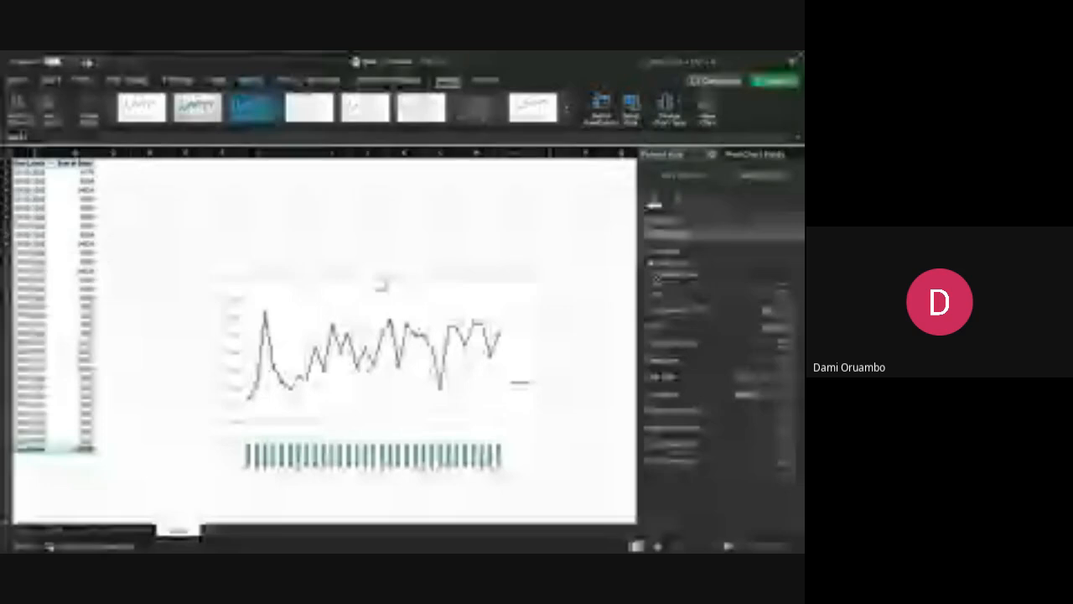
{"action": "left_click", "coordinate": [656, 276]}
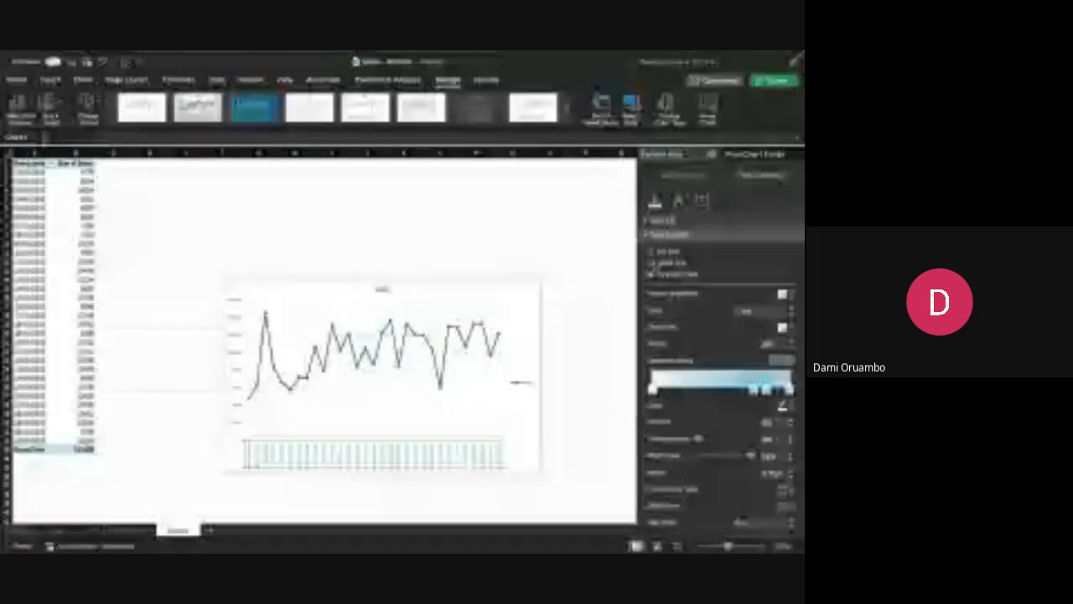
{"action": "left_click", "coordinate": [654, 264]}
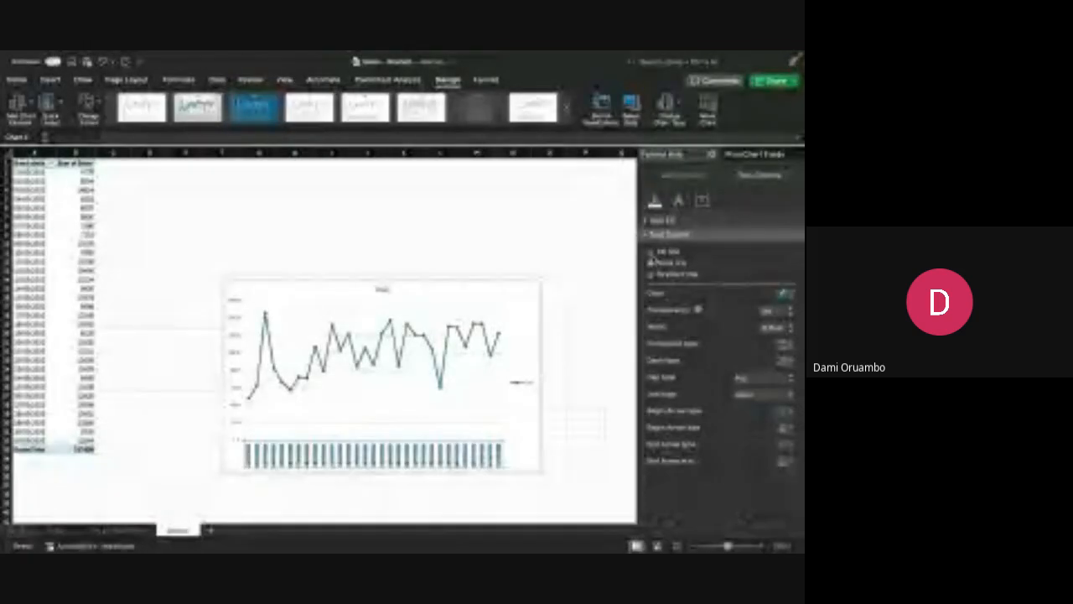
{"action": "left_click", "coordinate": [652, 251]}
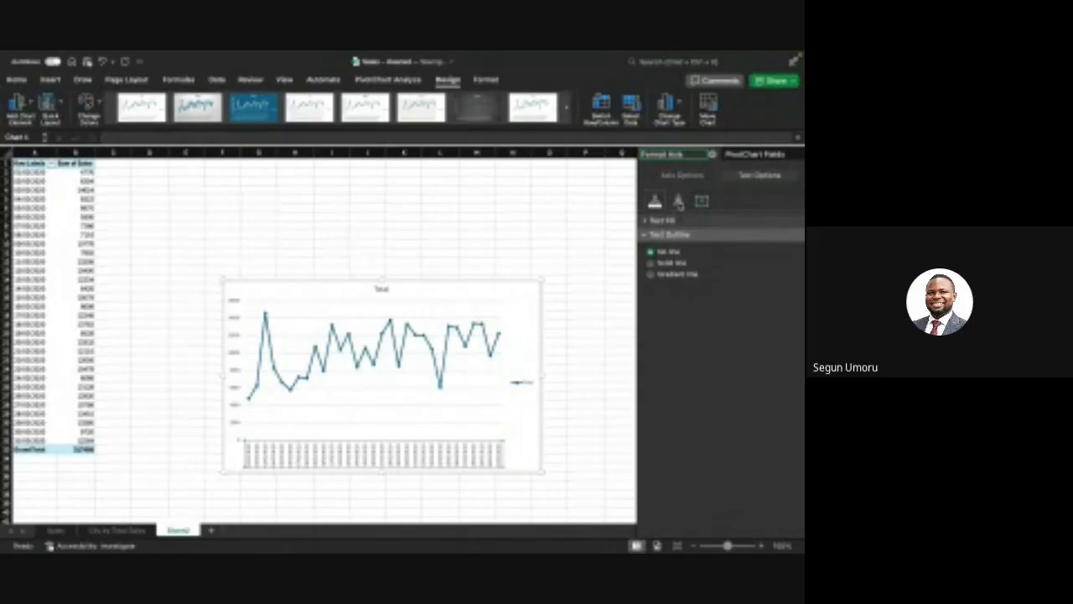
Step: Keep the date axis labels' text direction horizontal and set their custom angle to 45°
{"action": "left_click", "coordinate": [678, 203]}
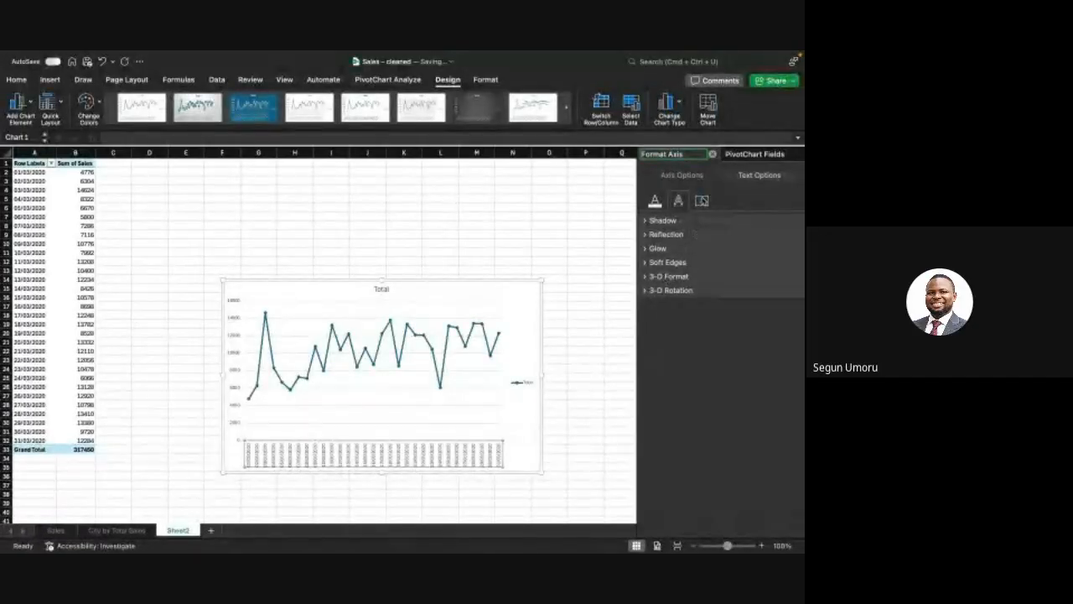
{"action": "left_click", "coordinate": [702, 200]}
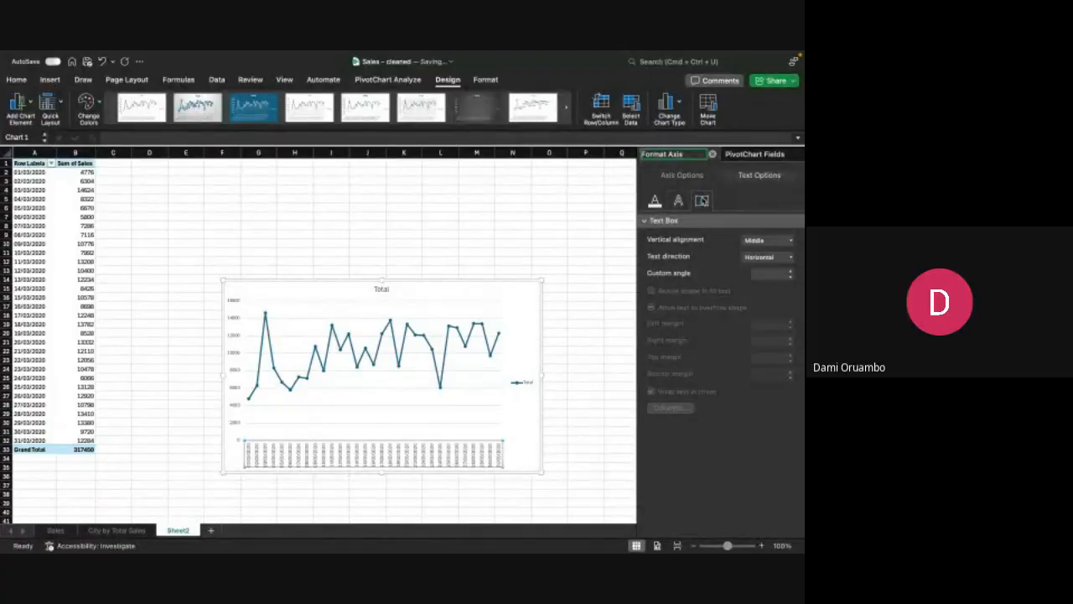
{"action": "left_click", "coordinate": [788, 257]}
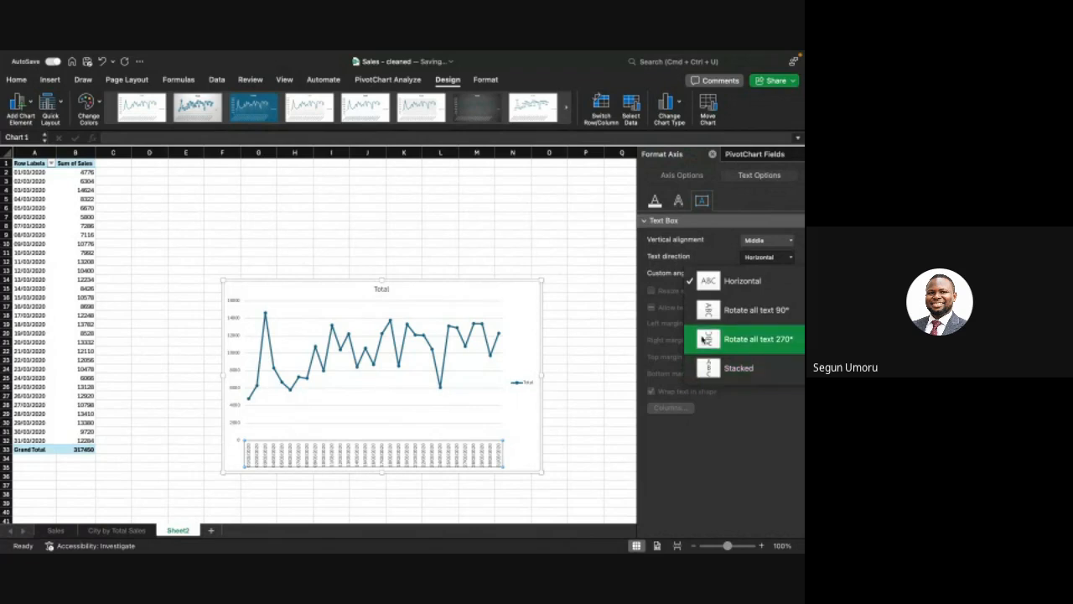
{"action": "left_click", "coordinate": [753, 277]}
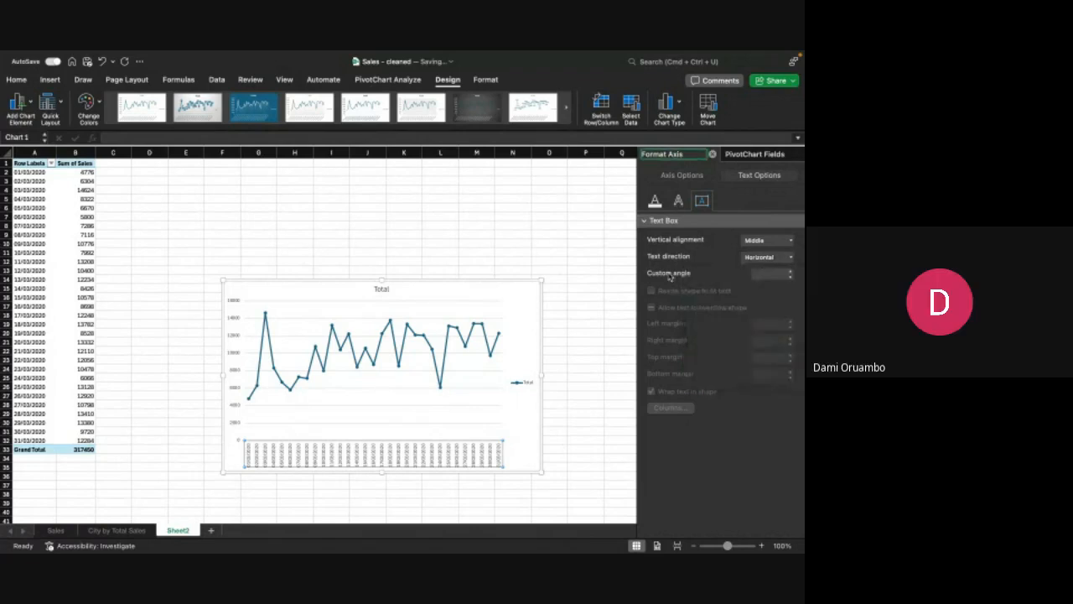
{"action": "left_click", "coordinate": [790, 278]}
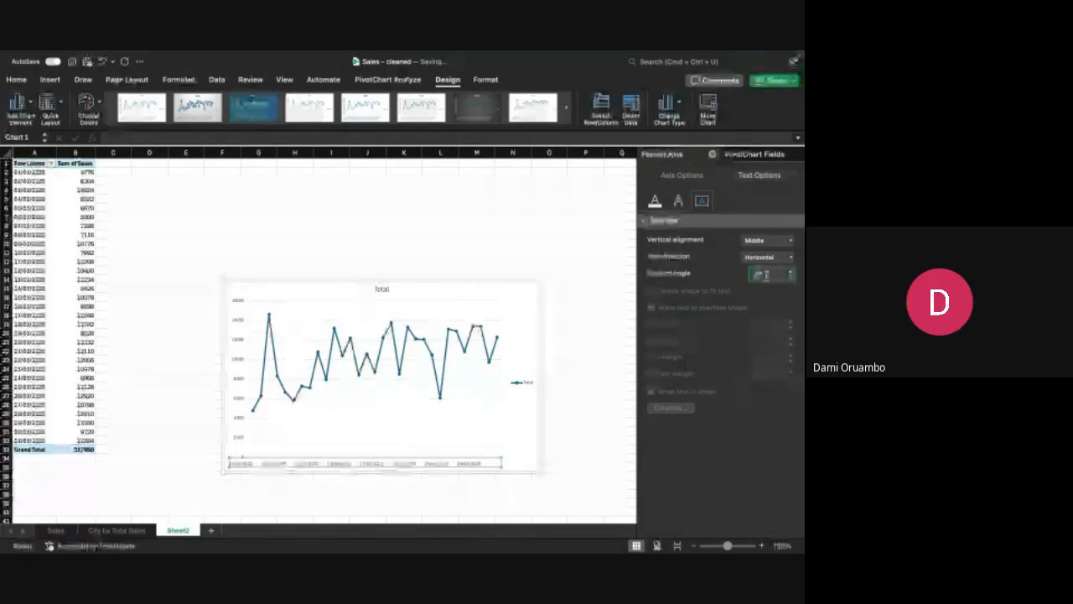
{"action": "type", "text": "45"}
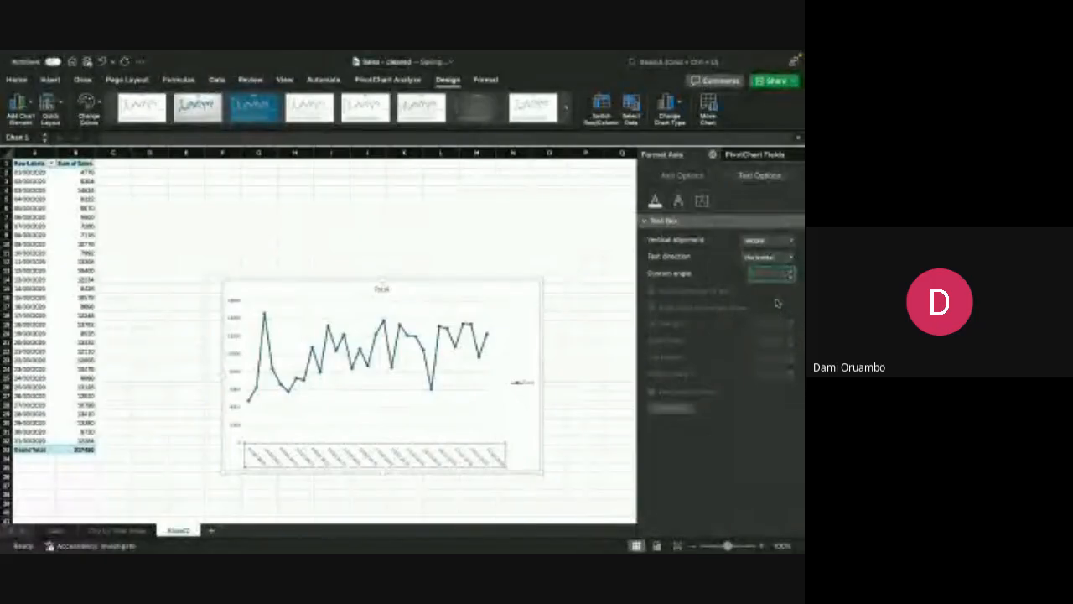
{"action": "left_click", "coordinate": [788, 277]}
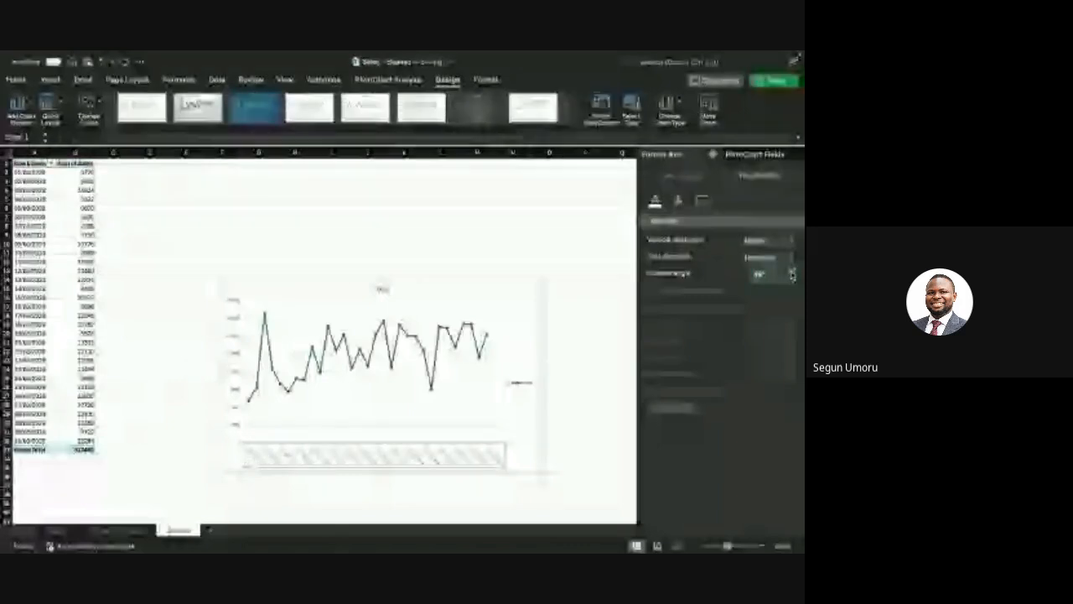
Step: Recolor the sales line chart with the purple monochromatic color palette and deselect the chart
{"action": "left_click", "coordinate": [451, 330]}
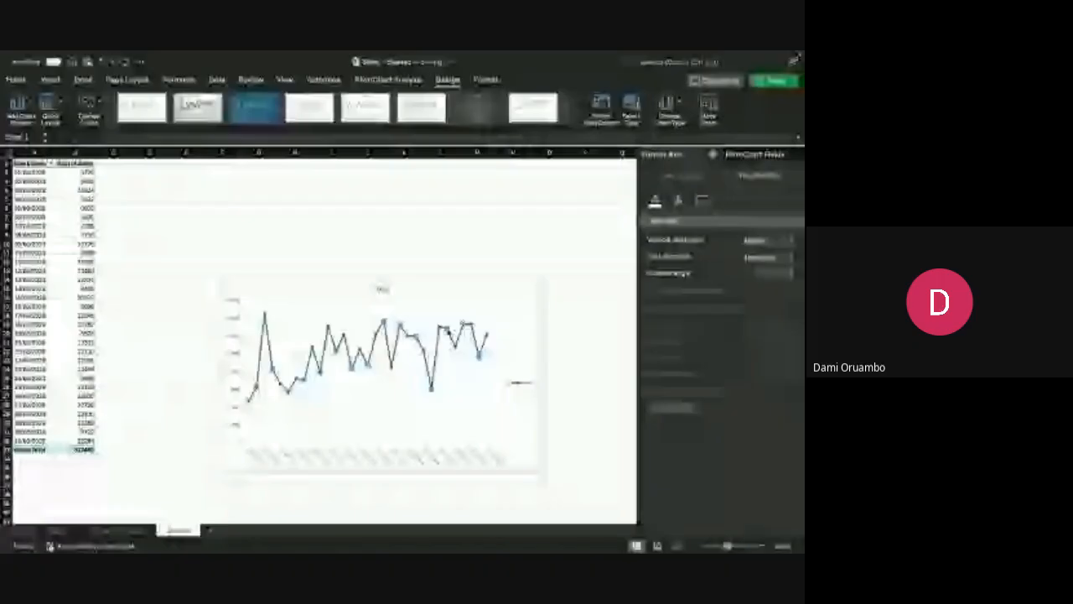
{"action": "left_click", "coordinate": [90, 105]}
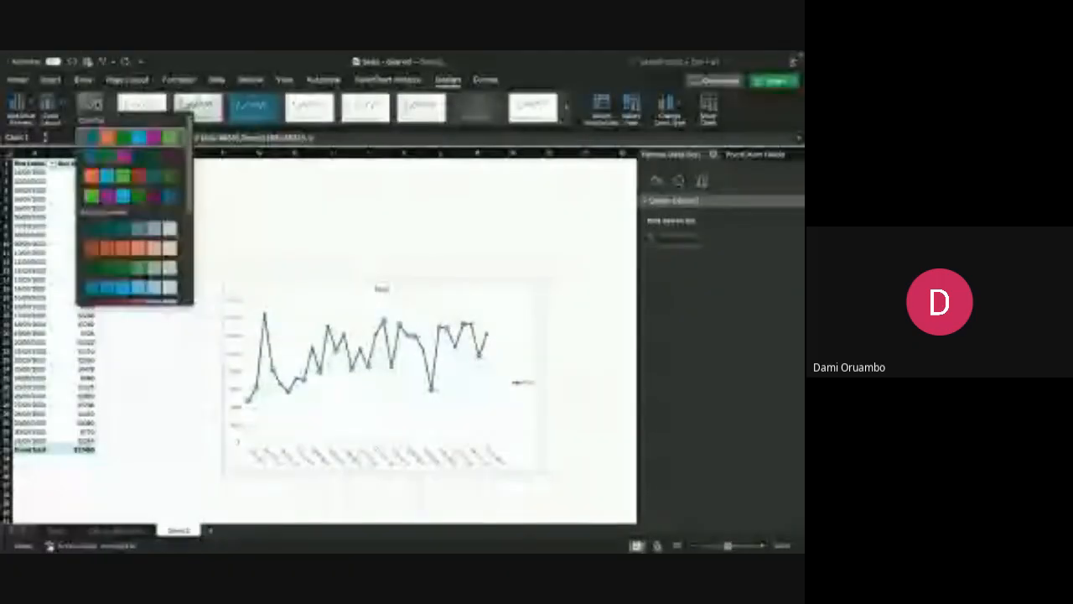
{"action": "scroll", "coordinate": [134, 218], "scroll_direction": "down", "scroll_amount": 3}
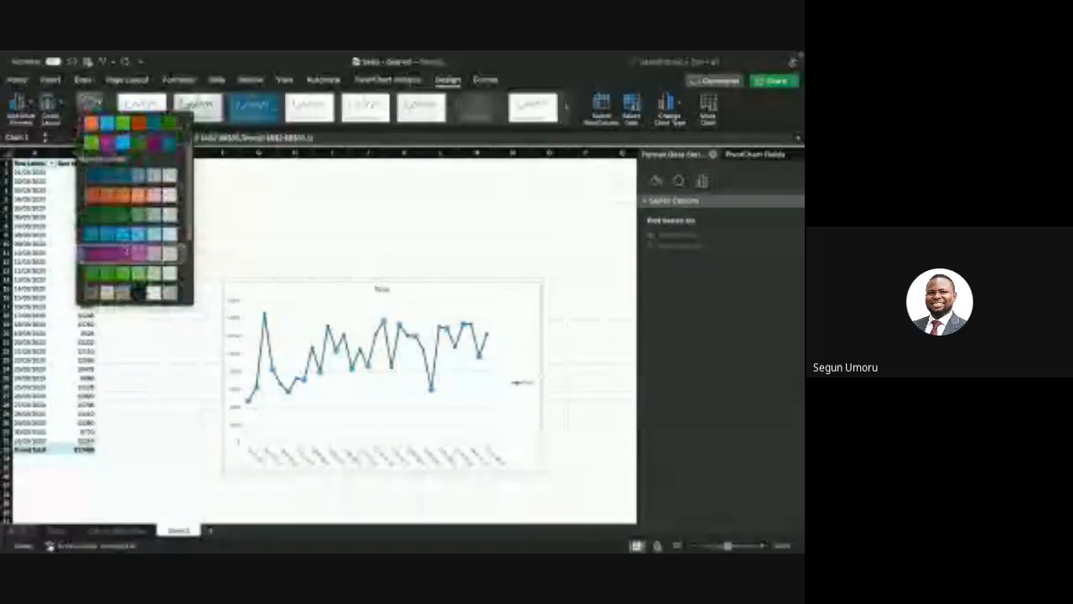
{"action": "left_click", "coordinate": [126, 253]}
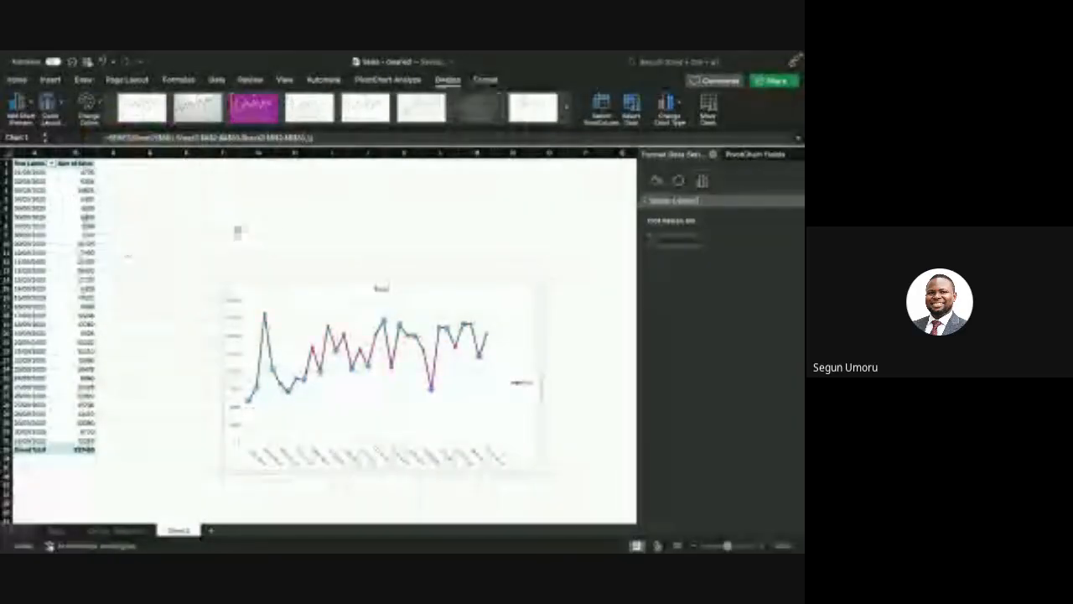
{"action": "left_click", "coordinate": [243, 233]}
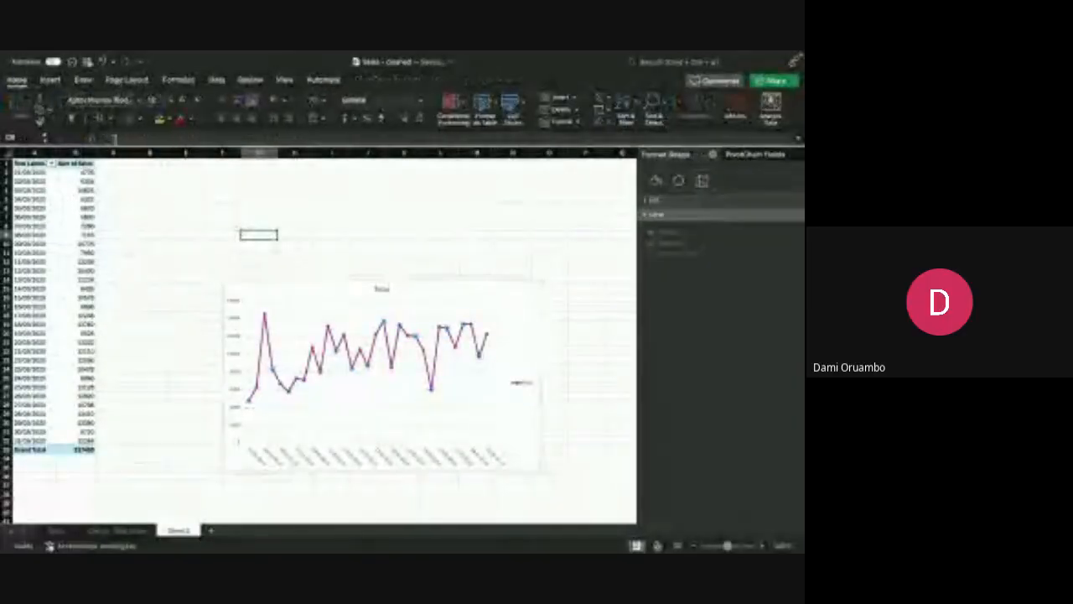
{"action": "left_click", "coordinate": [315, 350]}
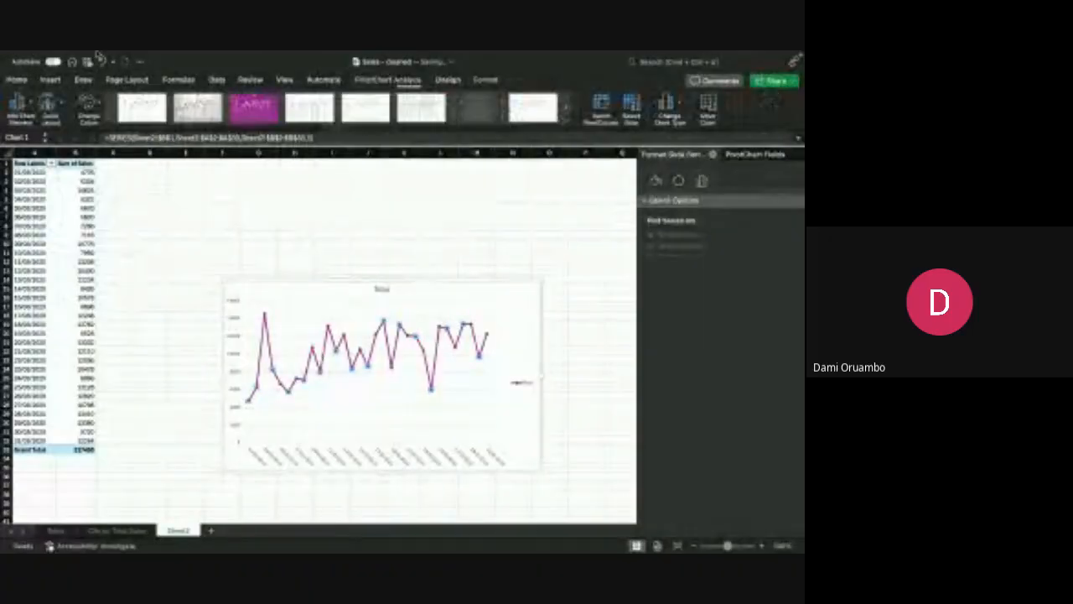
{"action": "left_click", "coordinate": [369, 251]}
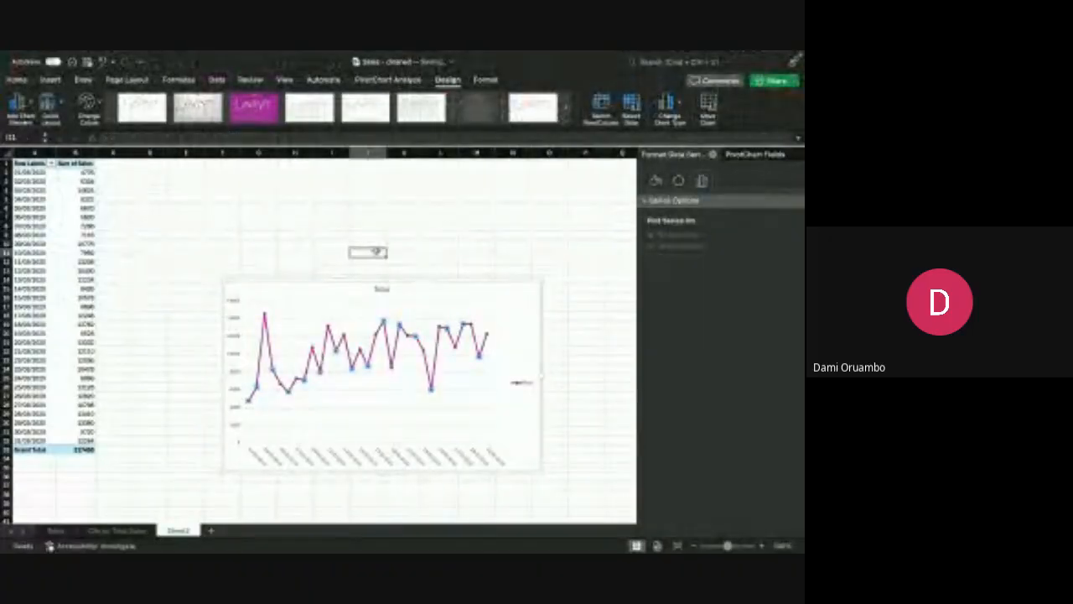
Step: Examine the options offered for a single data point on the sales line and the settings of the date axis
{"action": "left_click", "coordinate": [264, 233]}
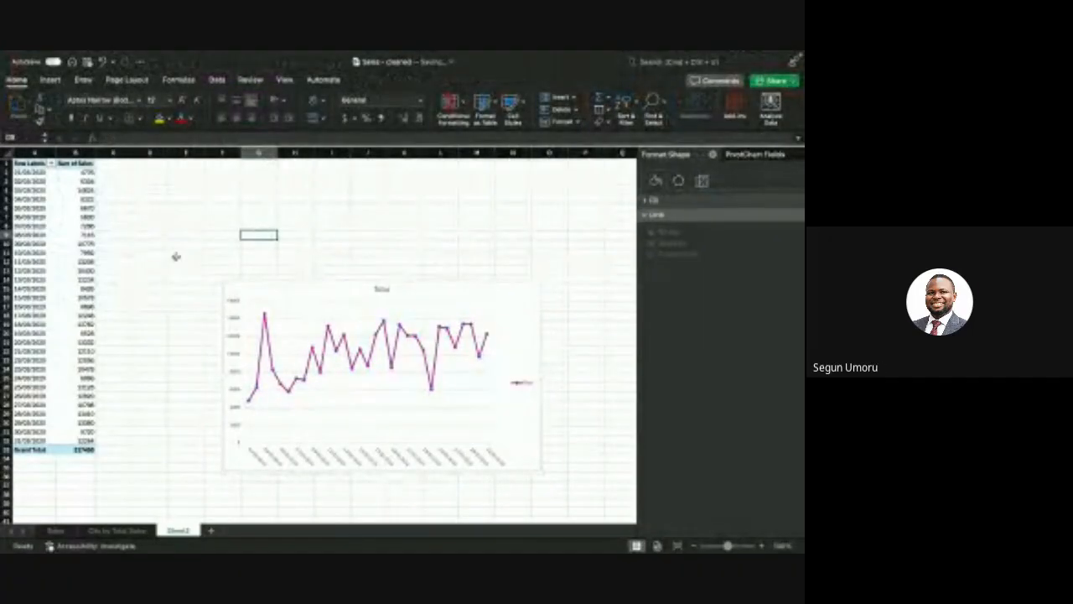
{"action": "left_click", "coordinate": [345, 336]}
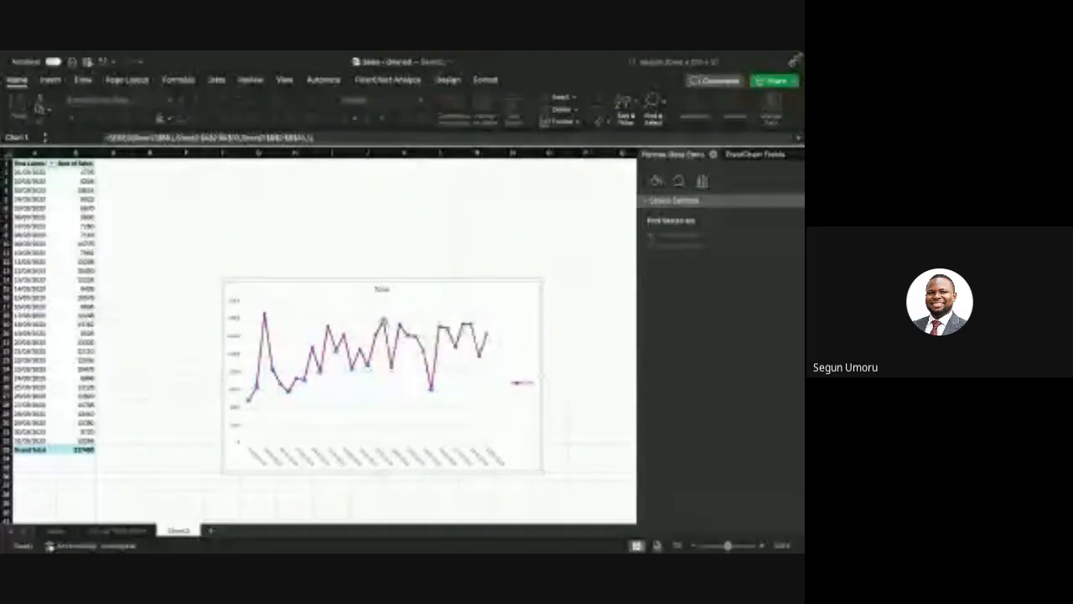
{"action": "right_click", "coordinate": [383, 320]}
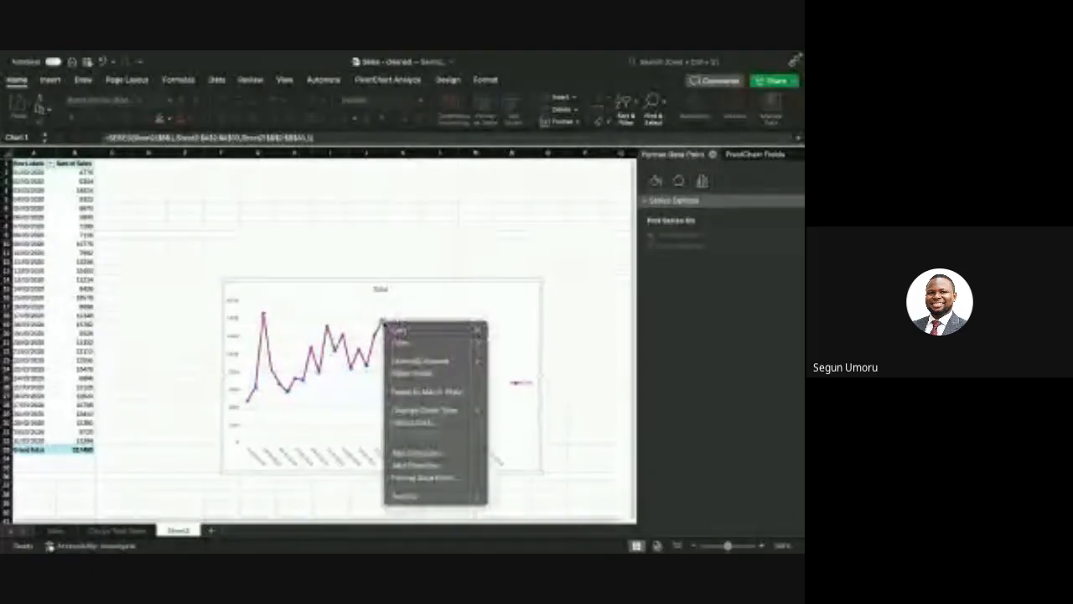
{"action": "mouse_move", "coordinate": [476, 498]}
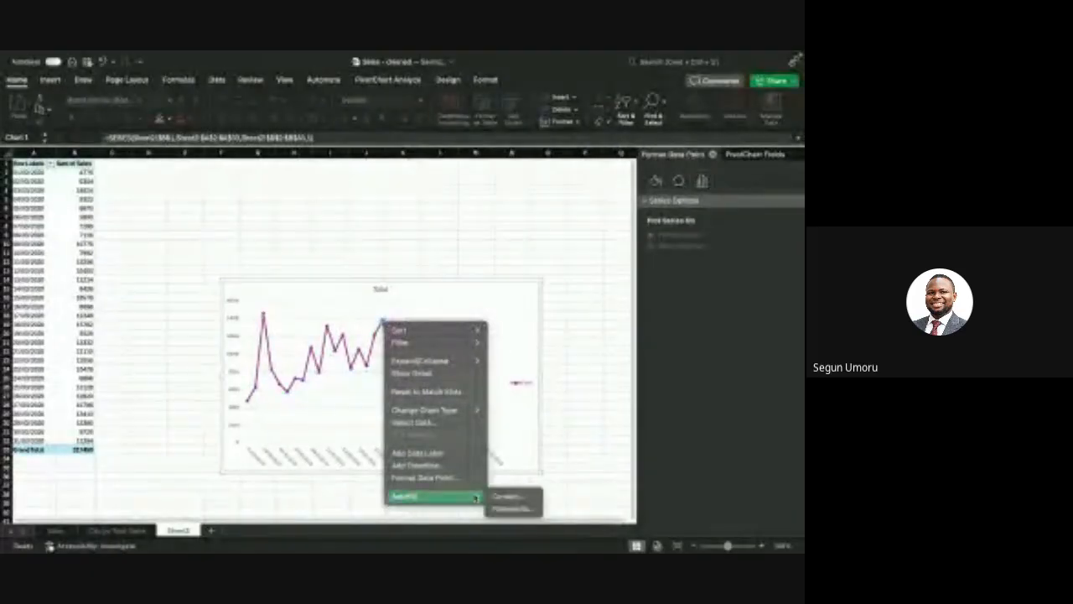
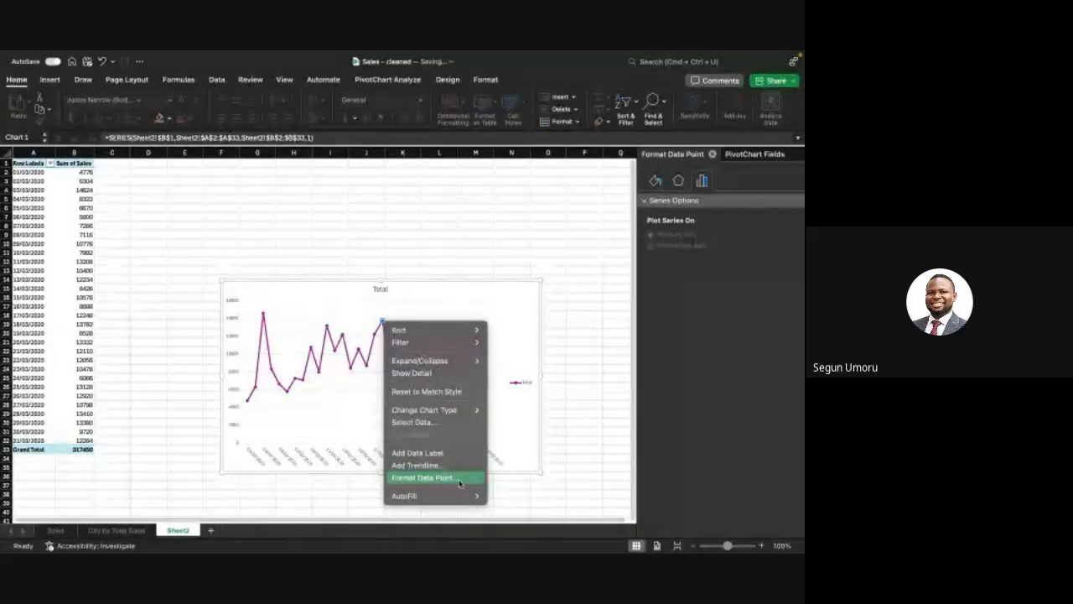
{"action": "left_click", "coordinate": [260, 193]}
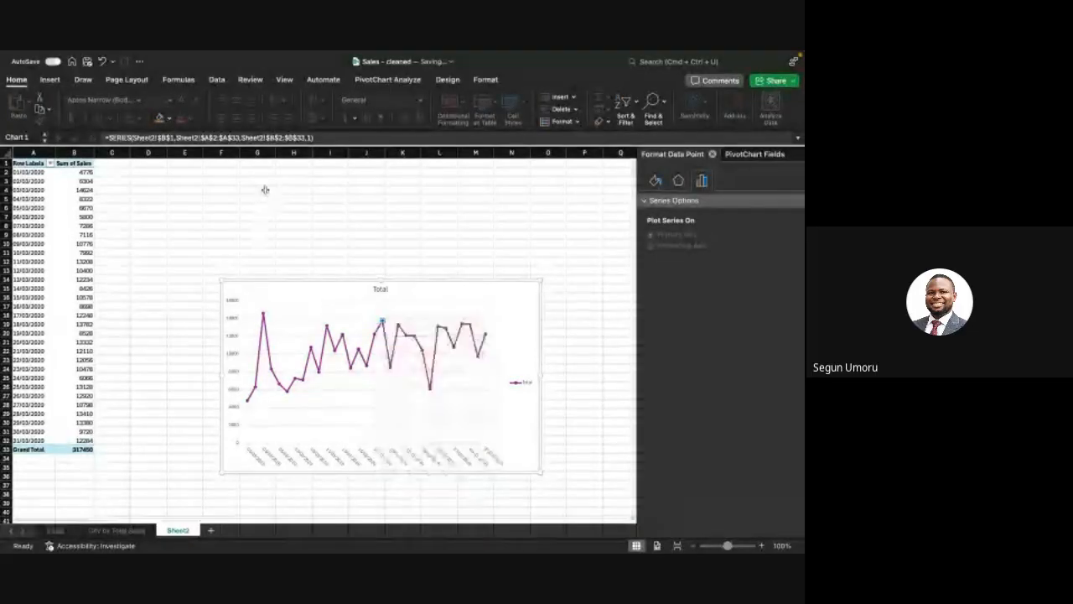
{"action": "left_click", "coordinate": [261, 194]}
{"action": "left_click", "coordinate": [342, 269]}
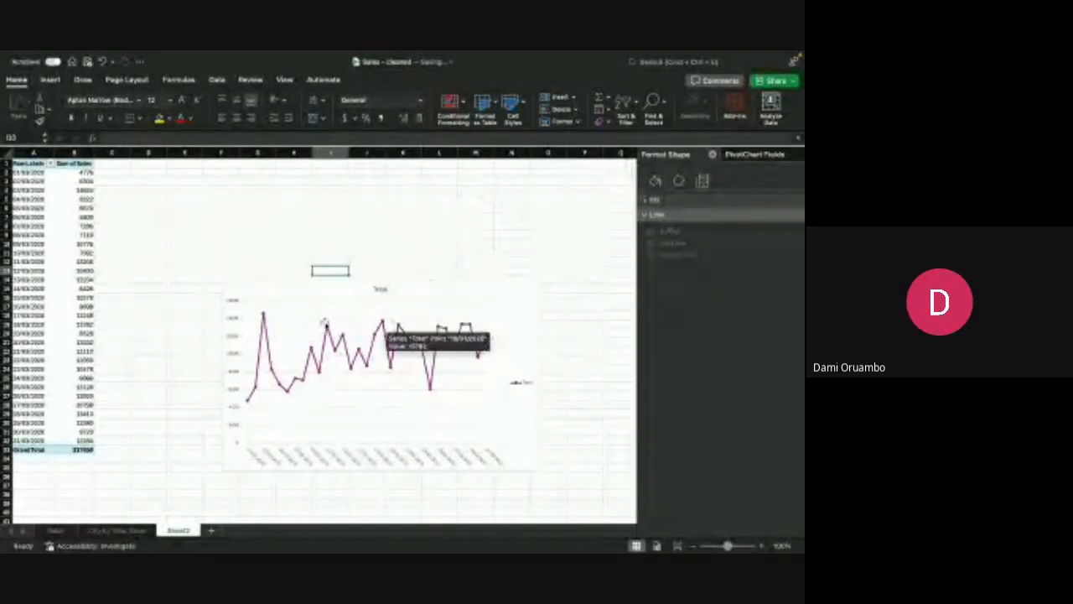
{"action": "left_click", "coordinate": [319, 453]}
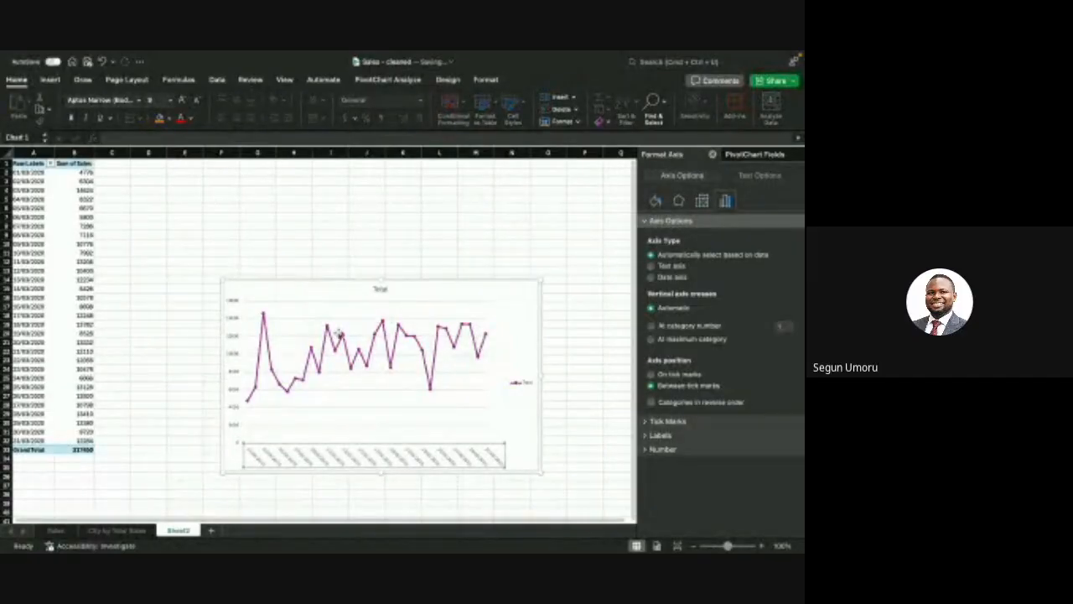
{"action": "mouse_move", "coordinate": [295, 329]}
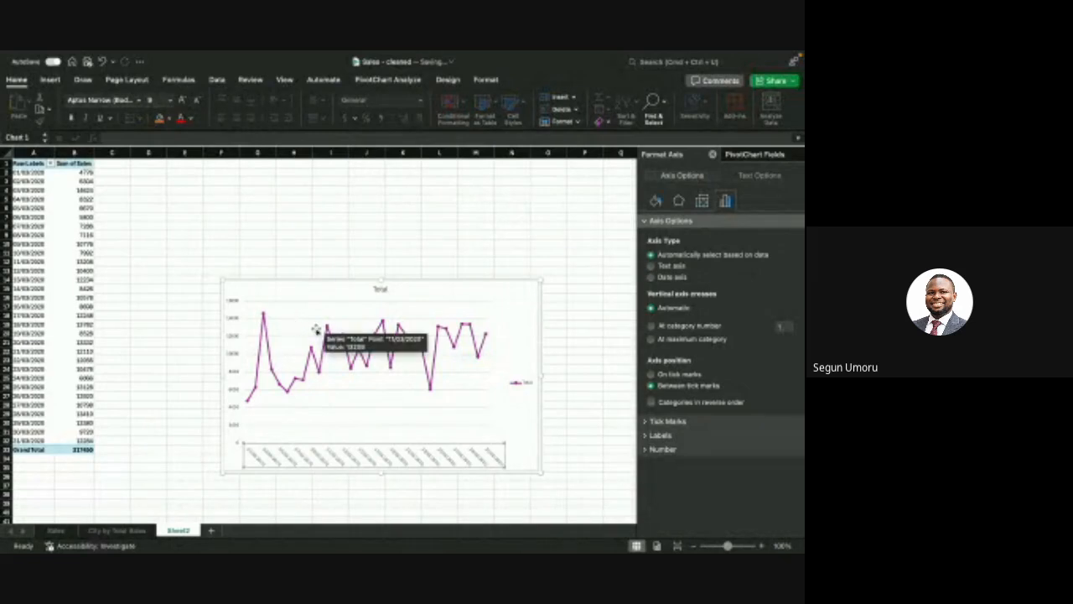
Step: Give the sales line's markers a solid yellow border and deselect the chart
{"action": "left_click", "coordinate": [326, 328]}
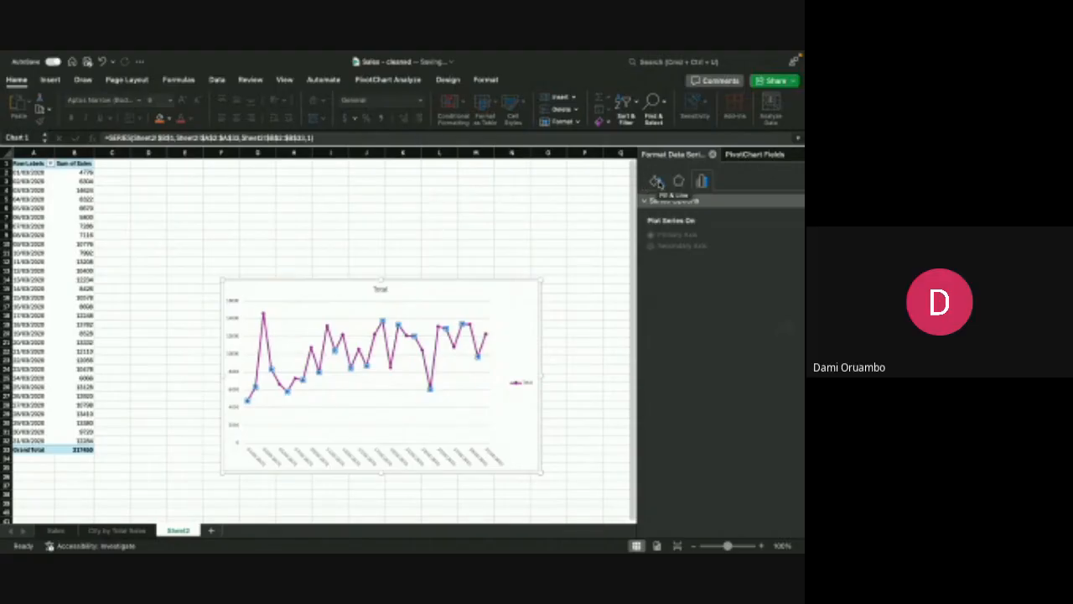
{"action": "left_click", "coordinate": [657, 182]}
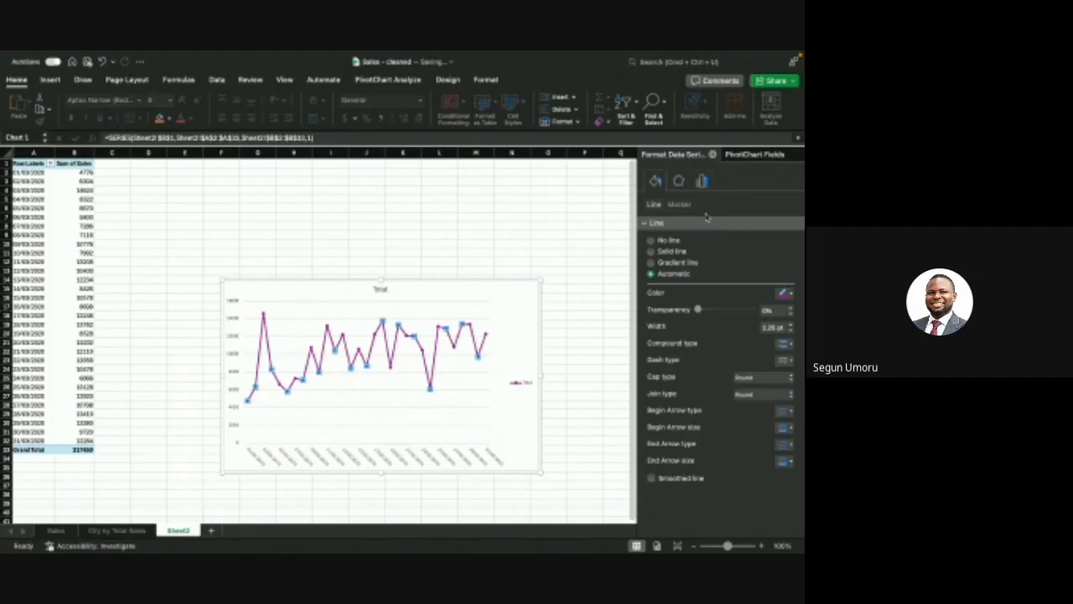
{"action": "left_click", "coordinate": [679, 205]}
{"action": "left_click", "coordinate": [791, 322]}
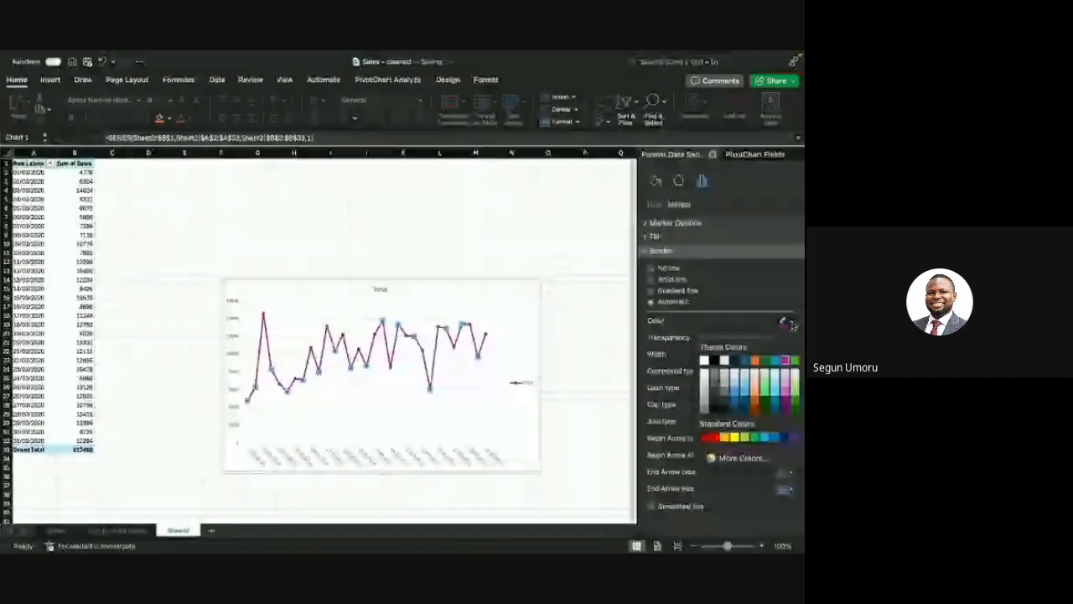
{"action": "left_click", "coordinate": [791, 325]}
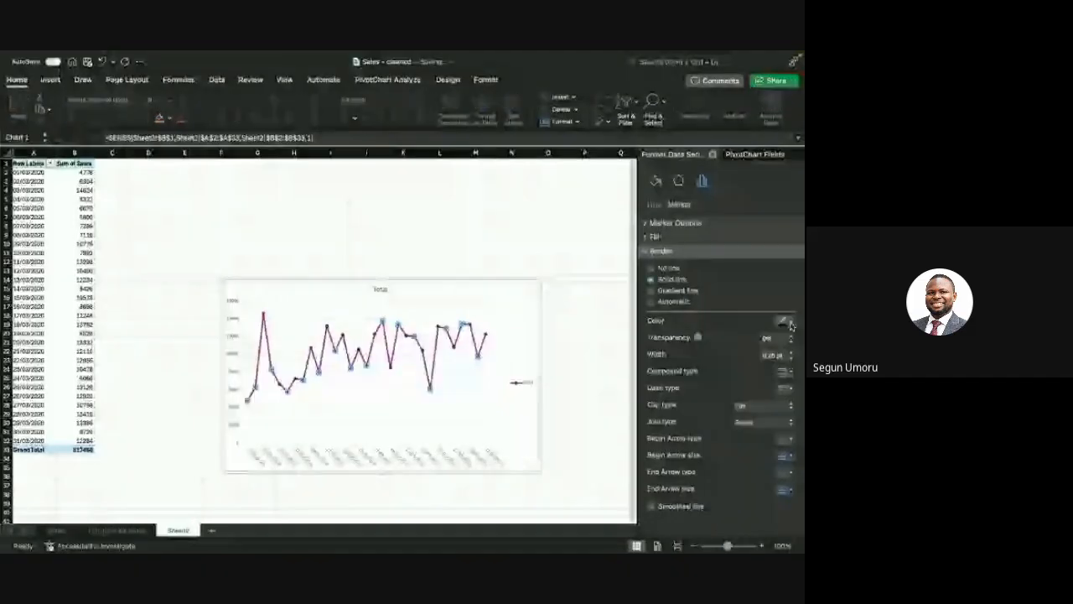
{"action": "left_click", "coordinate": [788, 322]}
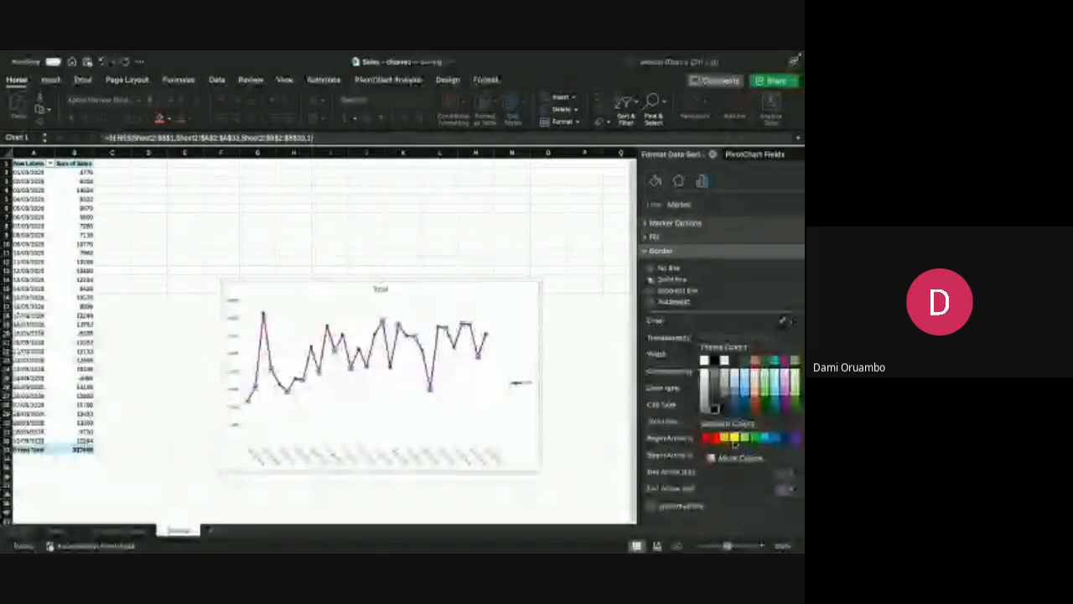
{"action": "left_click", "coordinate": [753, 408]}
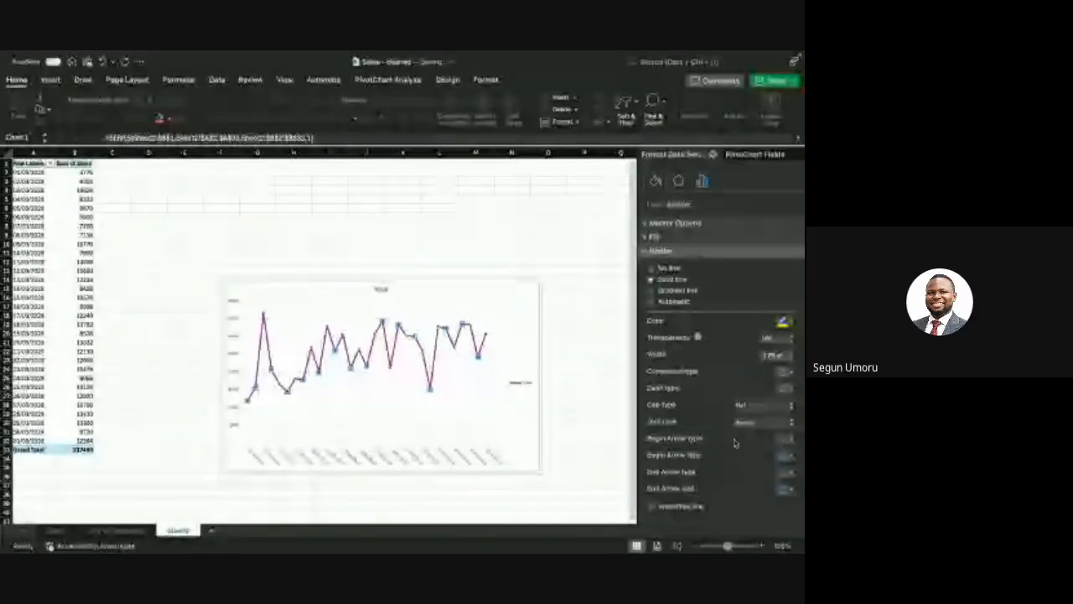
{"action": "left_click", "coordinate": [620, 333]}
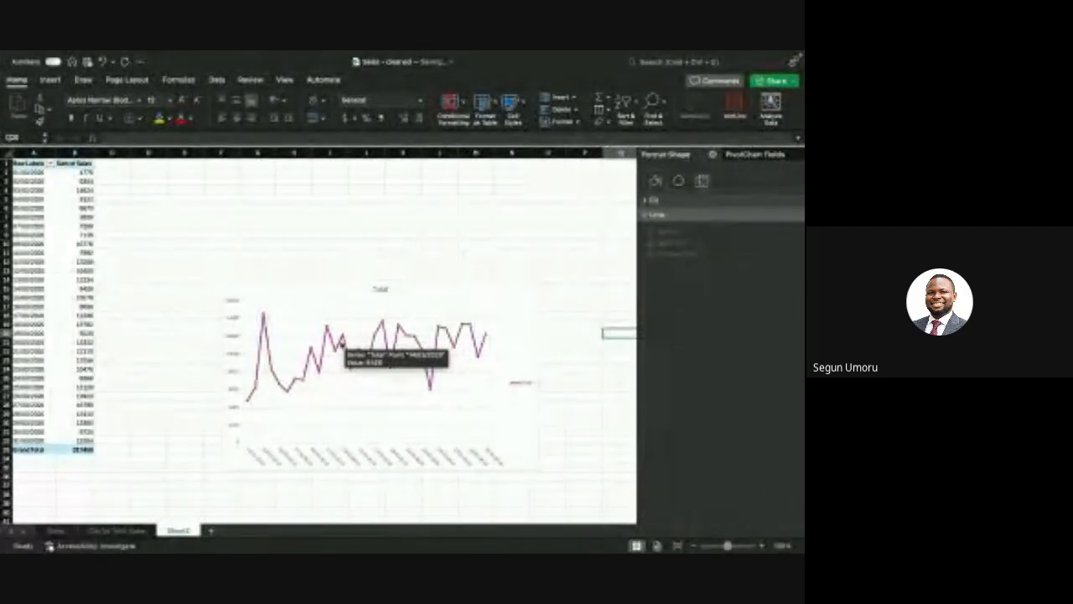
Step: Turn the sales series into a smoothed line
{"action": "left_click", "coordinate": [419, 347]}
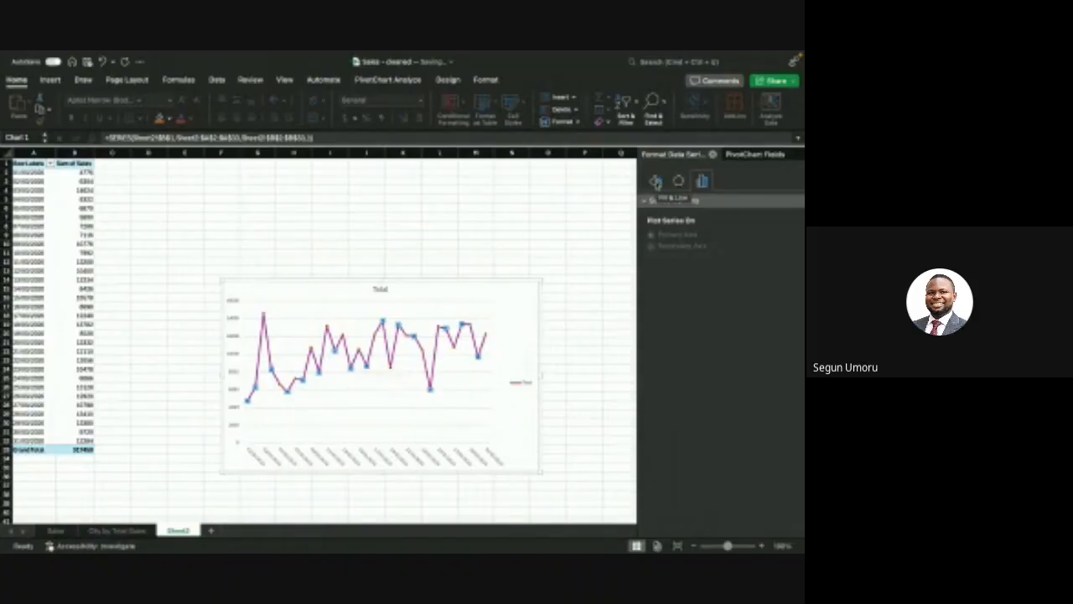
{"action": "left_click", "coordinate": [656, 181]}
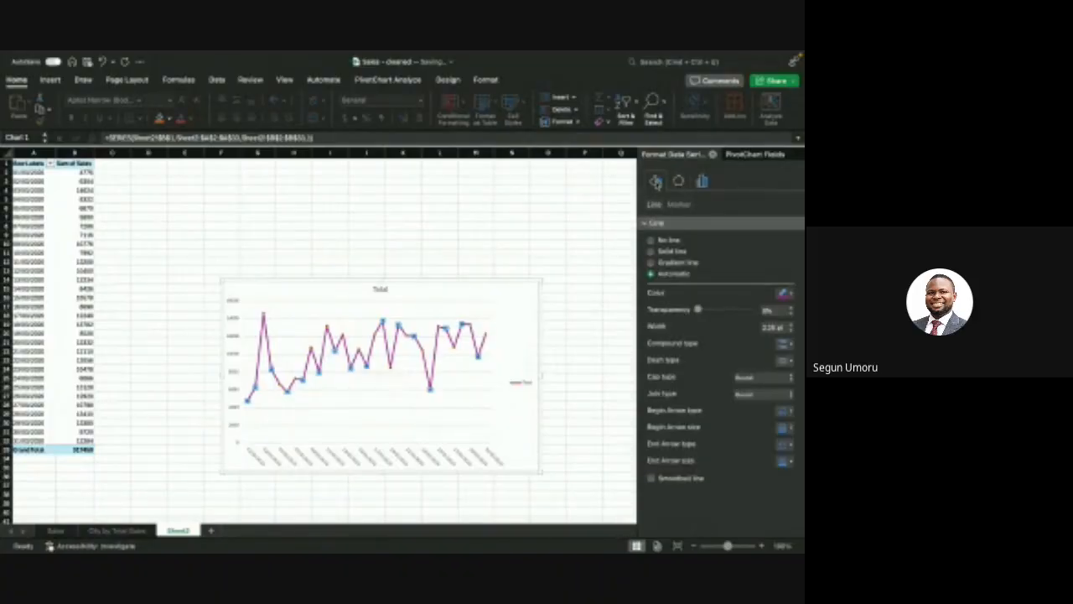
{"action": "left_click", "coordinate": [652, 478]}
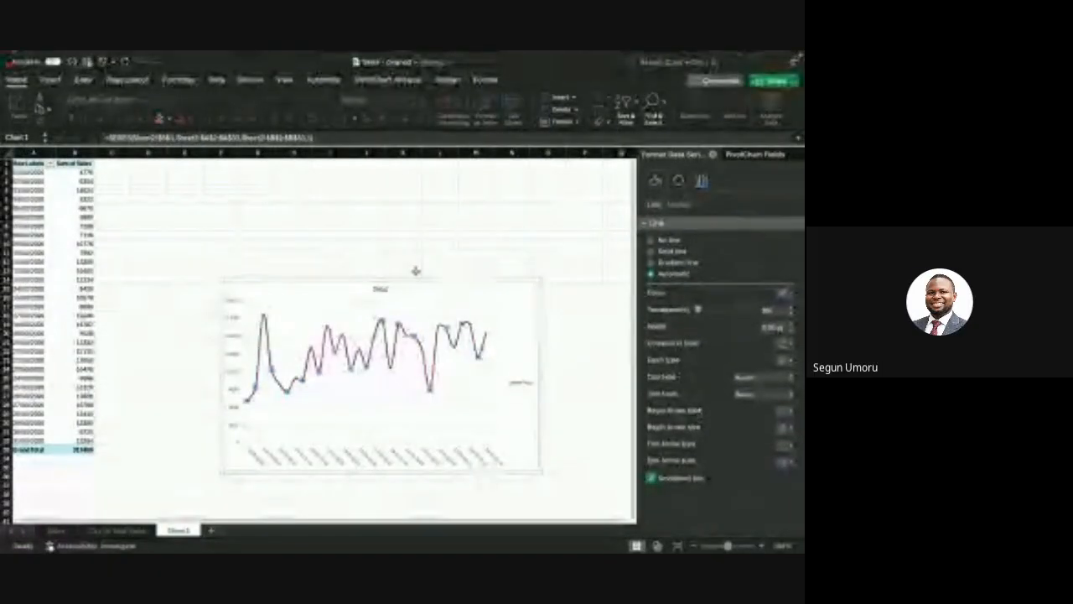
Step: Title the chart "Date by Sales" and delete its legend
{"action": "left_click", "coordinate": [380, 288]}
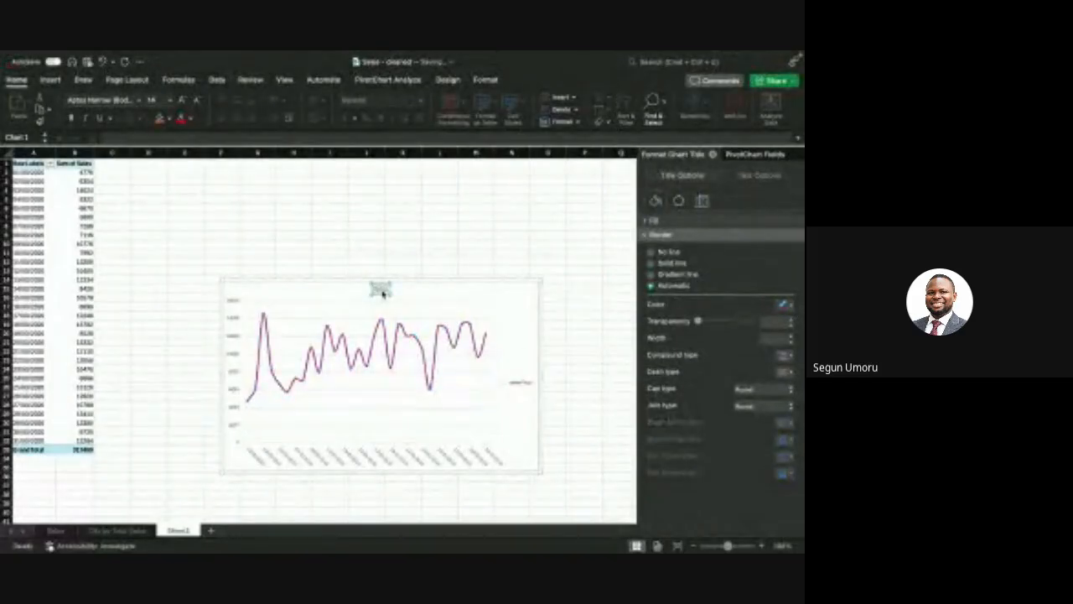
{"action": "type", "text": "Daily Sales"}
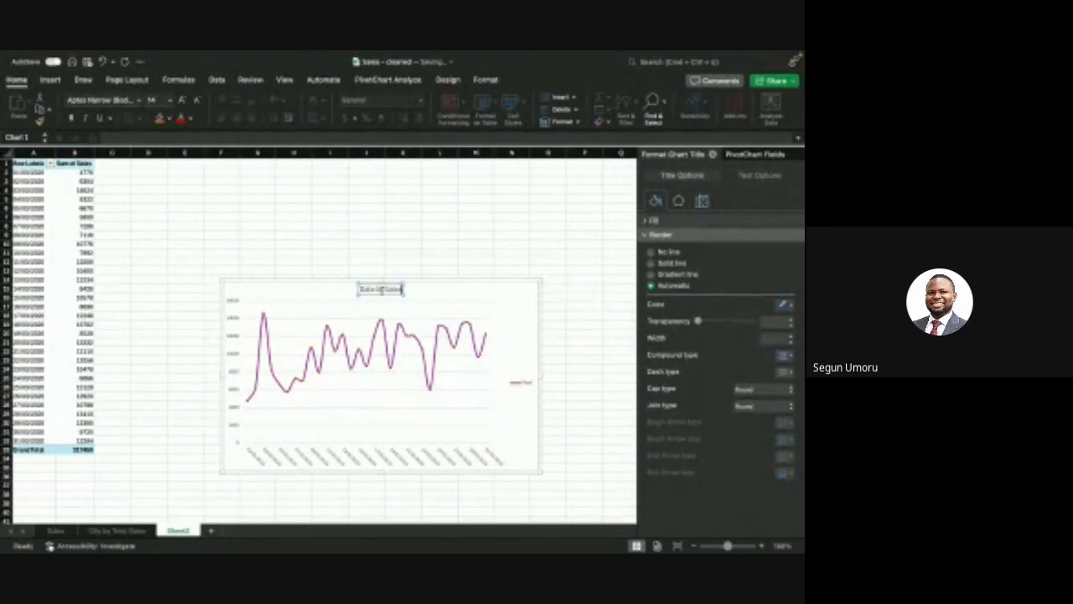
{"action": "left_click", "coordinate": [522, 381]}
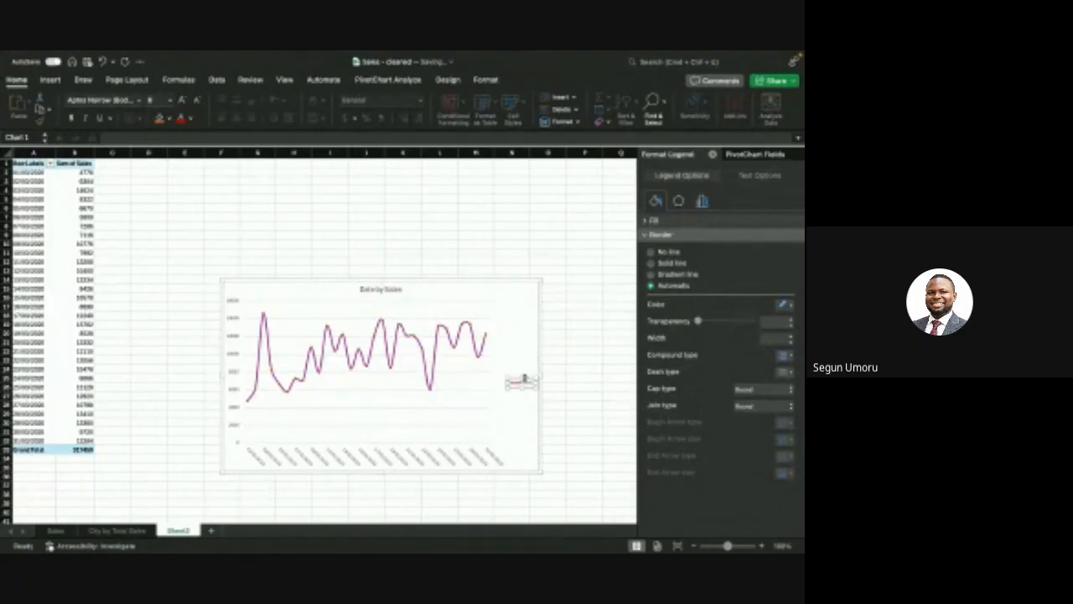
{"action": "key", "text": "Delete"}
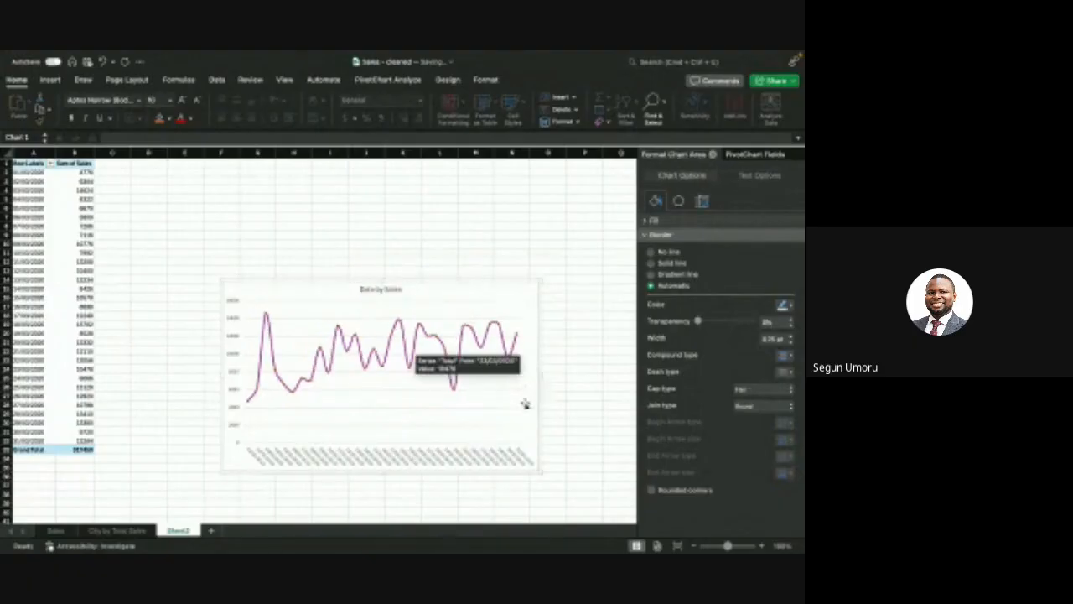
{"action": "left_click", "coordinate": [502, 251]}
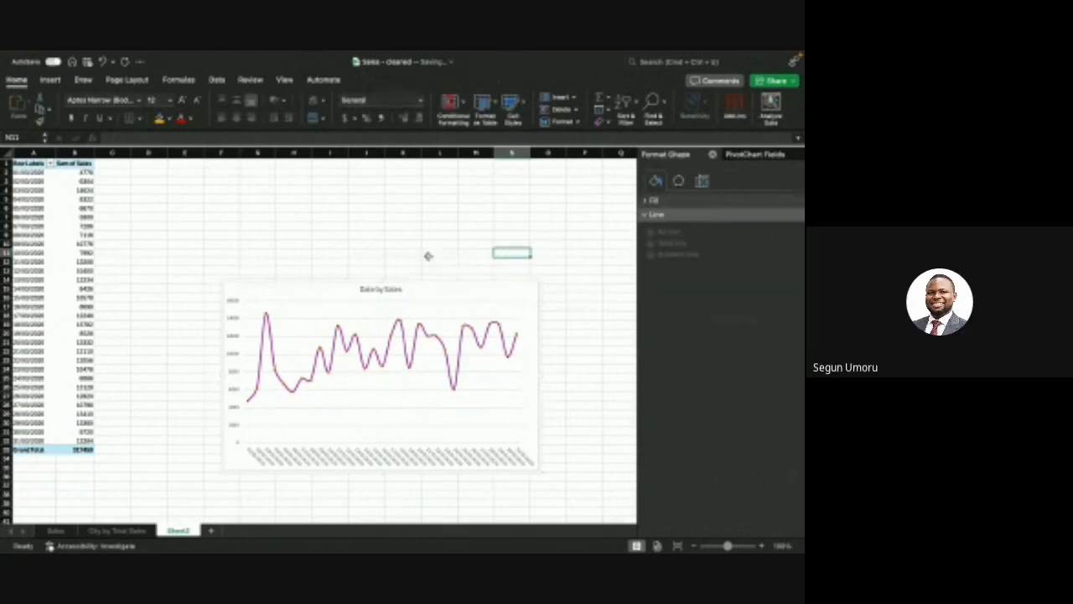
Step: Delete the major gridlines from the sales line chart
{"action": "left_click", "coordinate": [320, 427]}
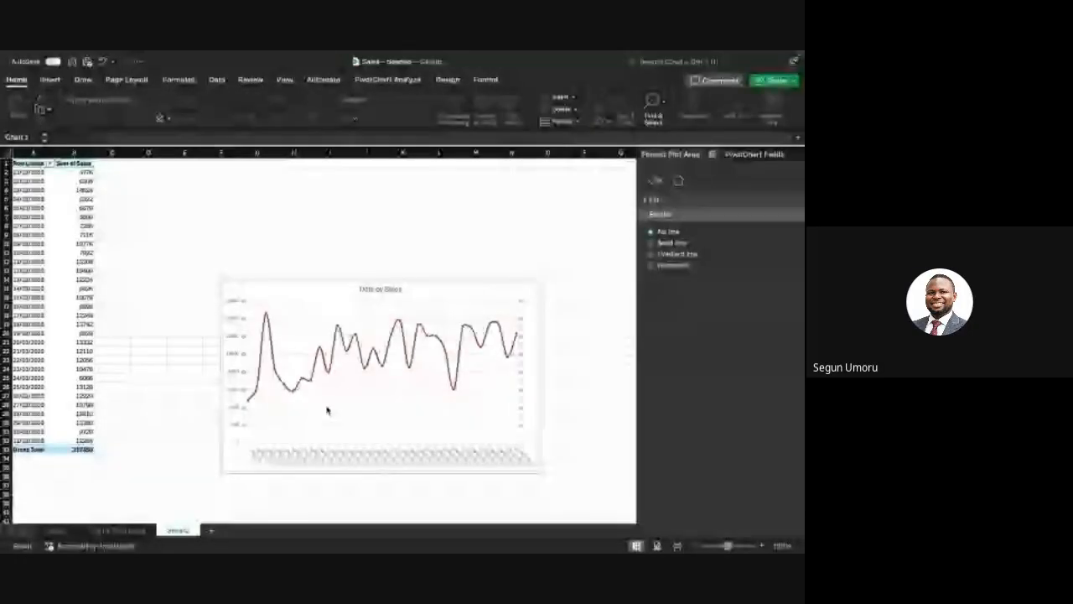
{"action": "left_click", "coordinate": [326, 411]}
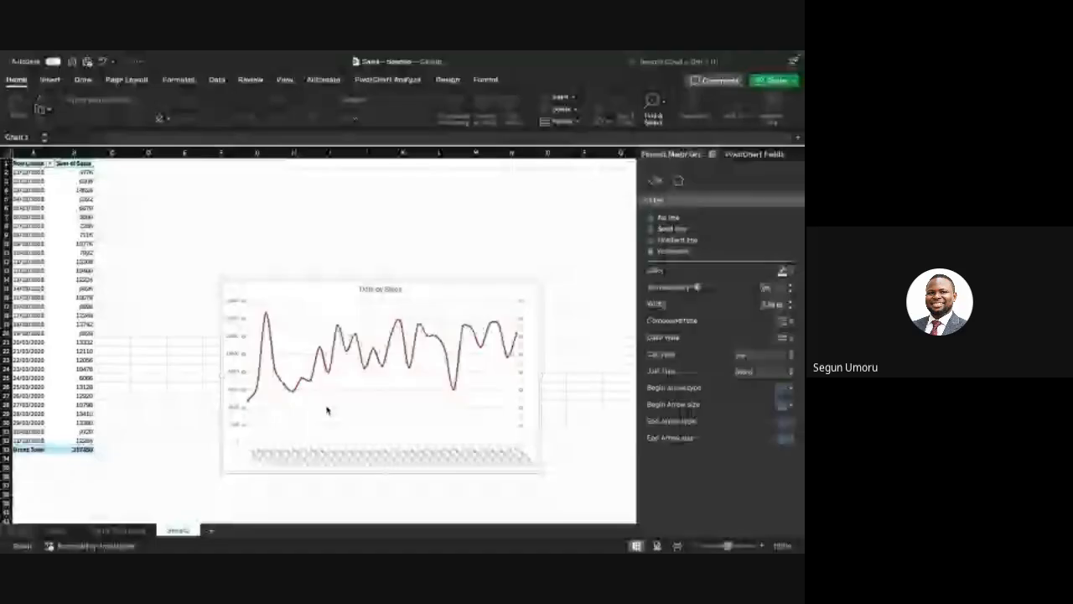
{"action": "left_click", "coordinate": [285, 298]}
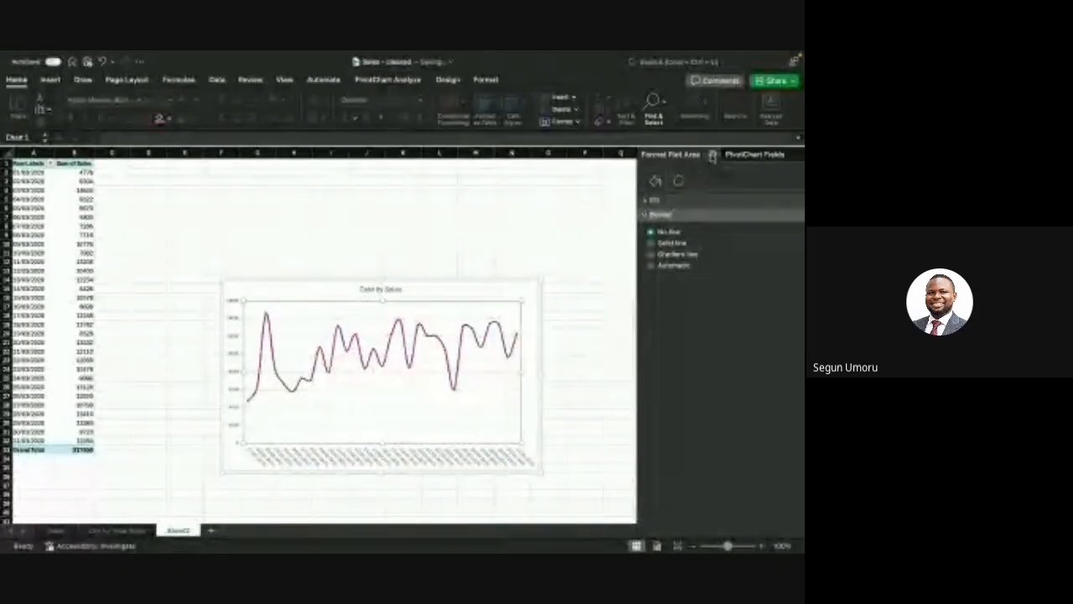
{"action": "left_click", "coordinate": [494, 393]}
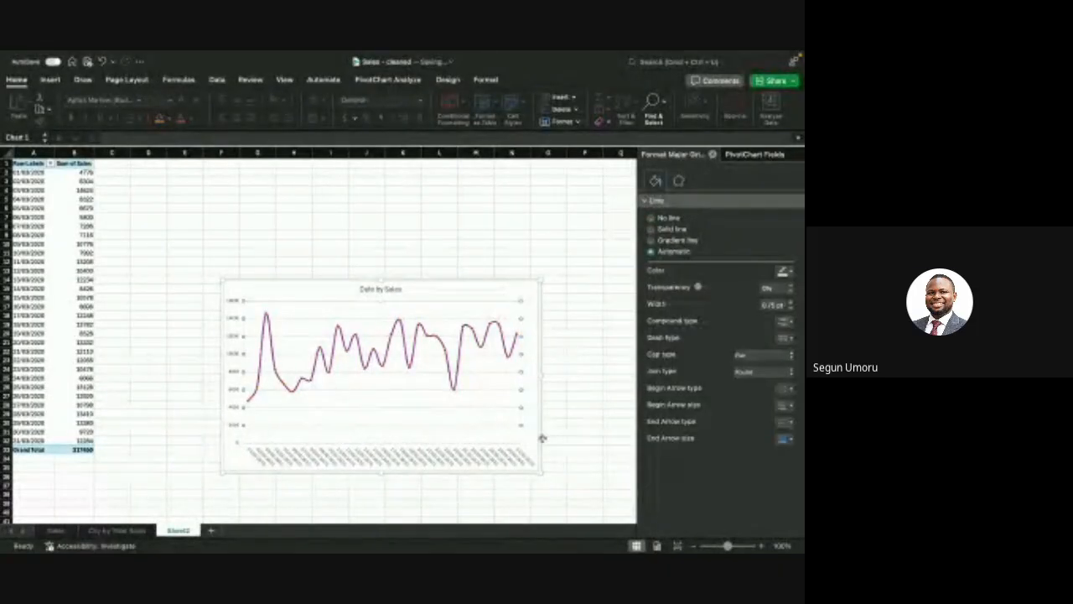
{"action": "key", "text": "Delete"}
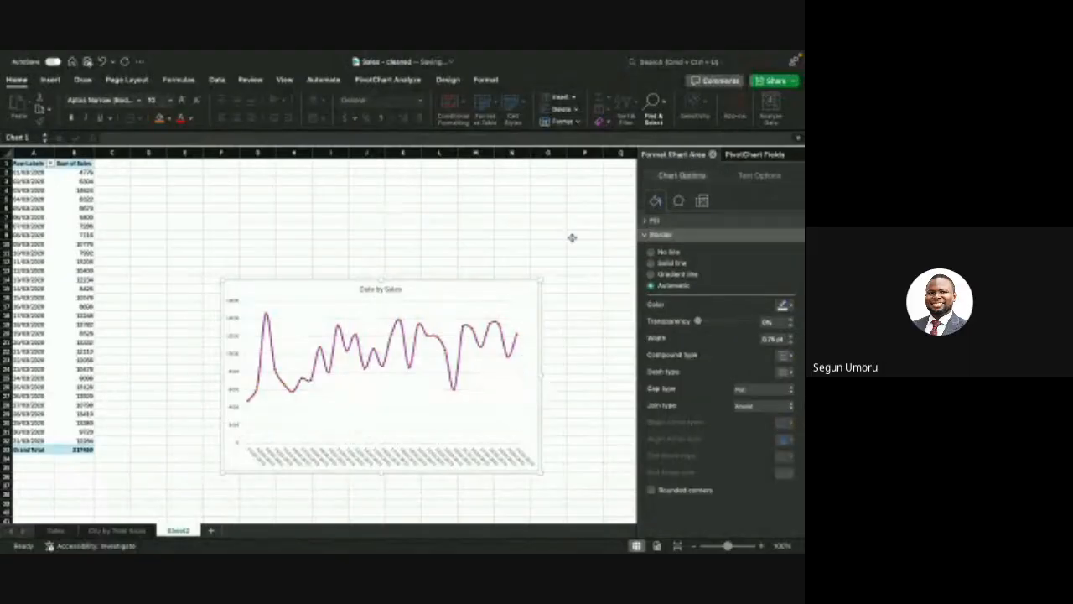
Step: Change the chart title to "Sales Trend"
{"action": "left_click", "coordinate": [370, 289]}
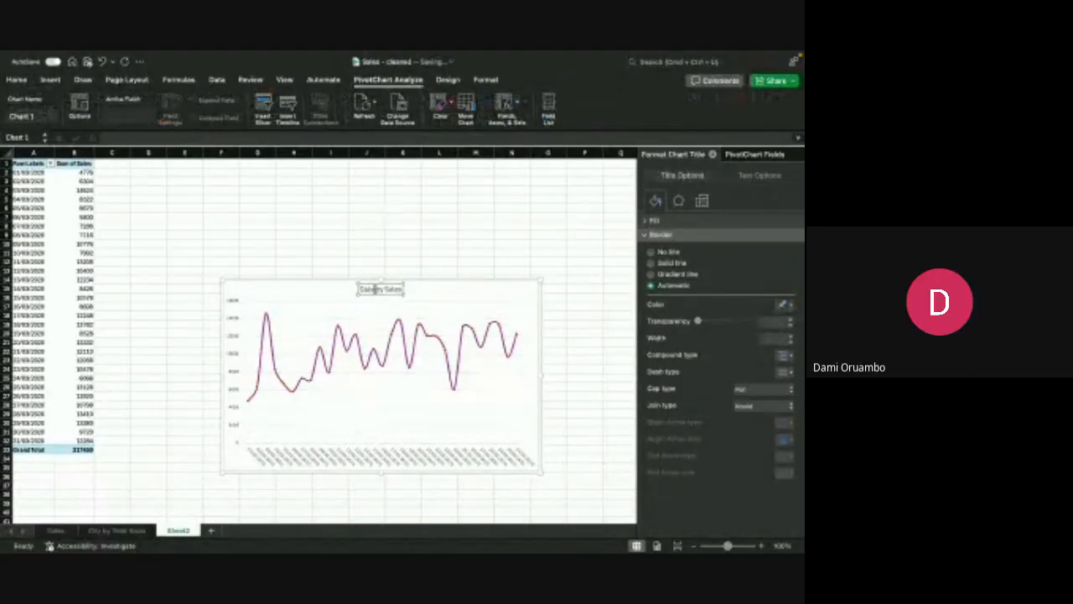
{"action": "double_click", "coordinate": [376, 289]}
{"action": "triple_click", "coordinate": [375, 289]}
{"action": "type", "text": "Sales"}
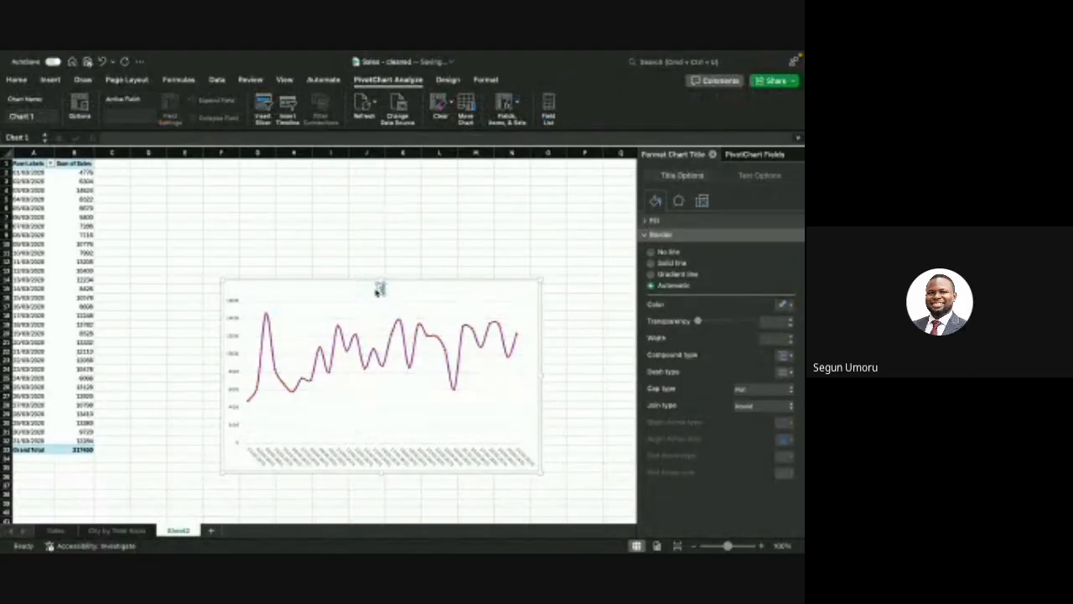
{"action": "type", "text": " Trend"}
Step: Rename the Sheet2 worksheet as "Sales Trend" and deselect the chart
{"action": "double_click", "coordinate": [178, 530]}
{"action": "type", "text": "S"}
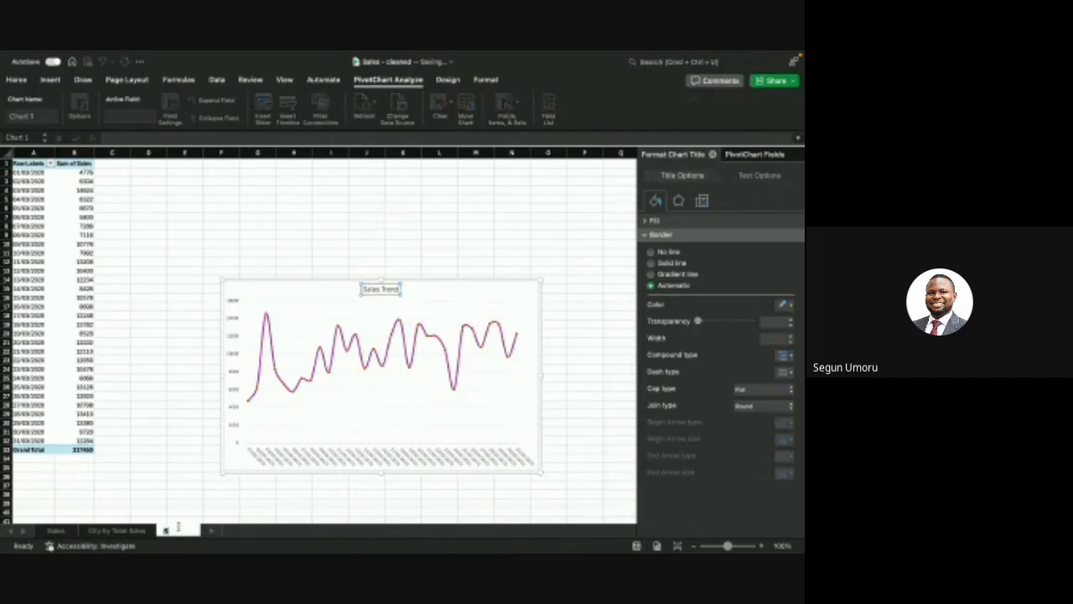
{"action": "type", "text": "ales Tren"}
{"action": "key", "text": "BackSpace"}
{"action": "key", "text": "BackSpace"}
{"action": "key", "text": "BackSpace"}
{"action": "key", "text": "BackSpace"}
{"action": "key", "text": "Caps_Lock"}
{"action": "type", "text": "Trend"}
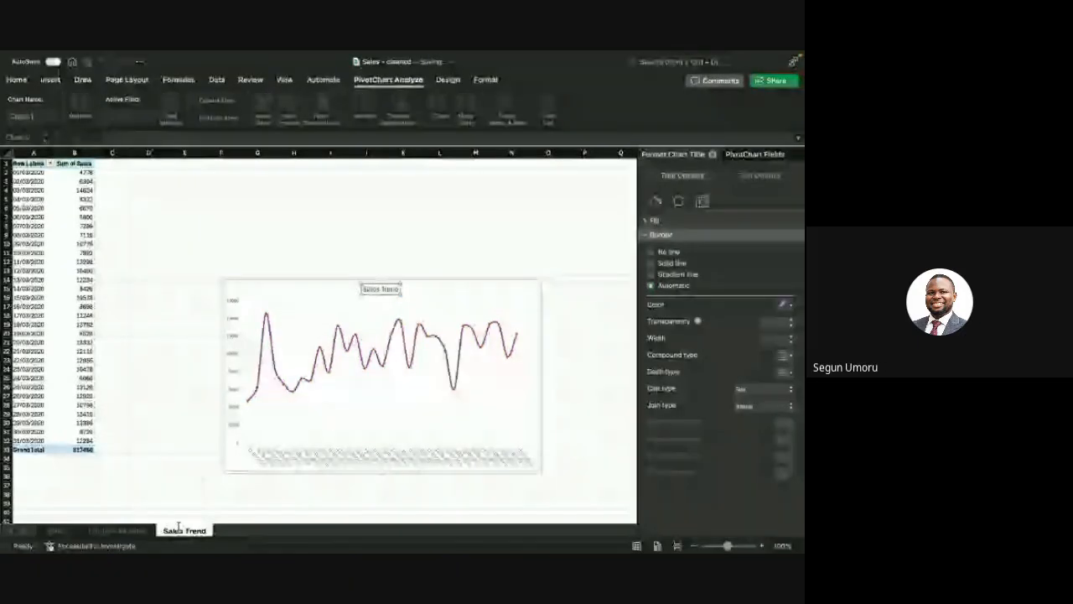
{"action": "key", "text": "Return"}
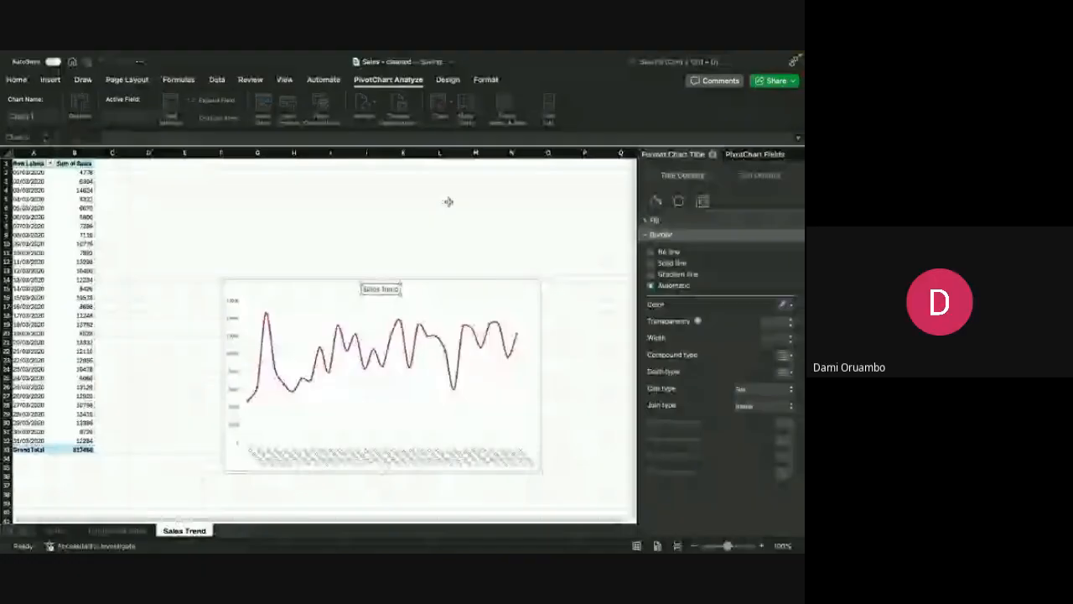
{"action": "left_click", "coordinate": [448, 201]}
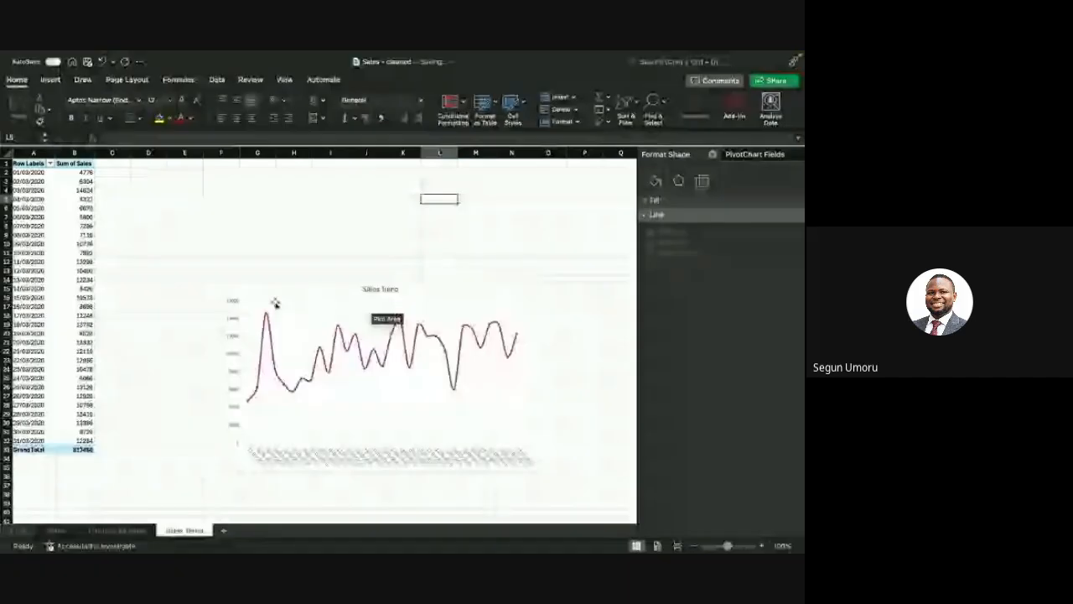
{"action": "left_click", "coordinate": [117, 529]}
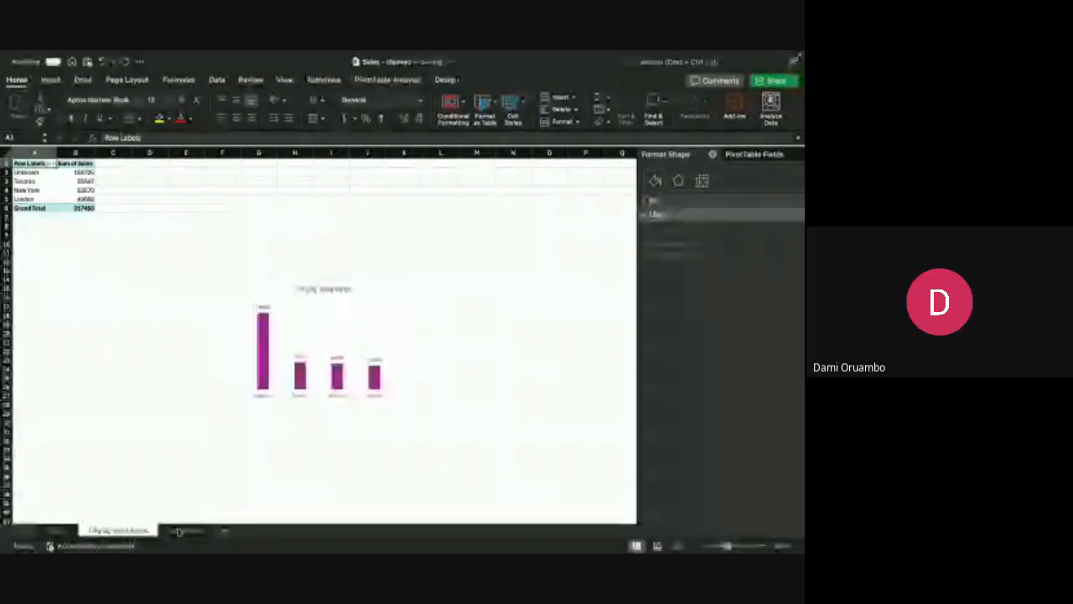
{"action": "left_click", "coordinate": [177, 532]}
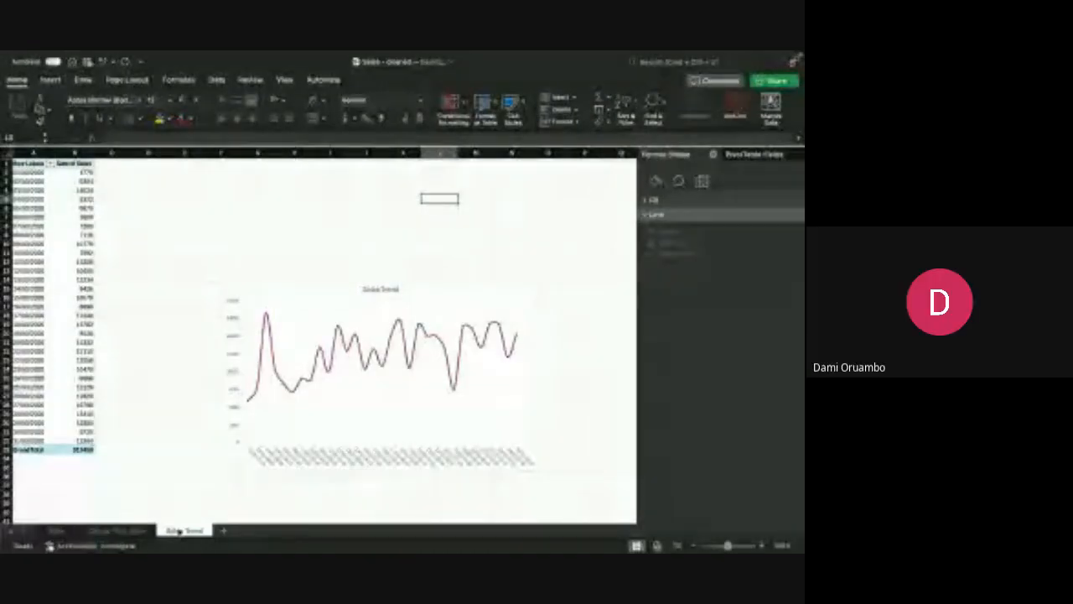
Step: Add a new worksheet and insert a pivot table in cell A1 based on the sales table
{"action": "left_click", "coordinate": [223, 530]}
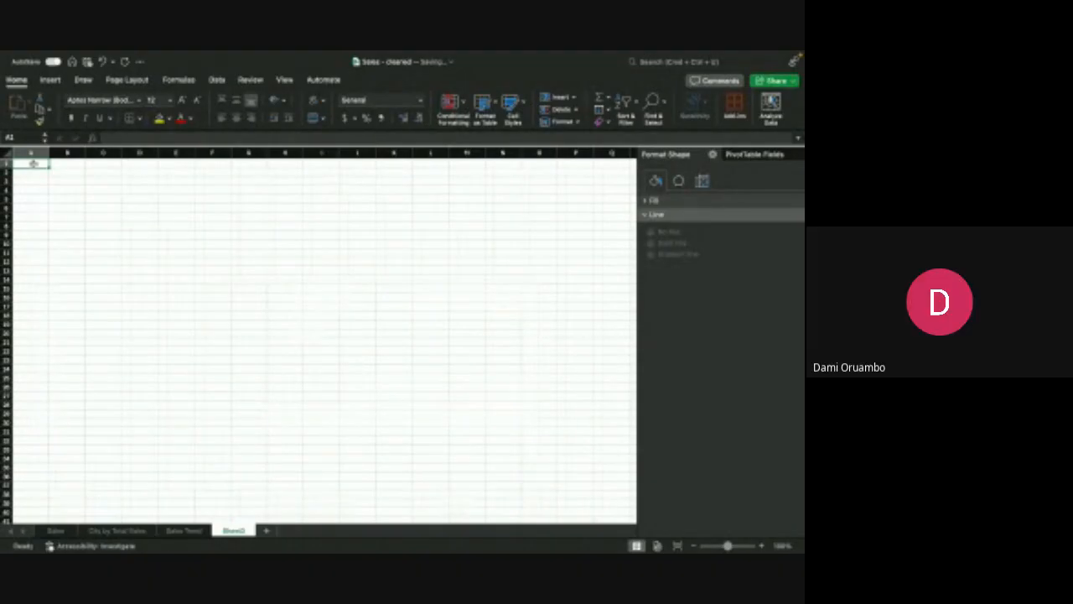
{"action": "left_click", "coordinate": [50, 80]}
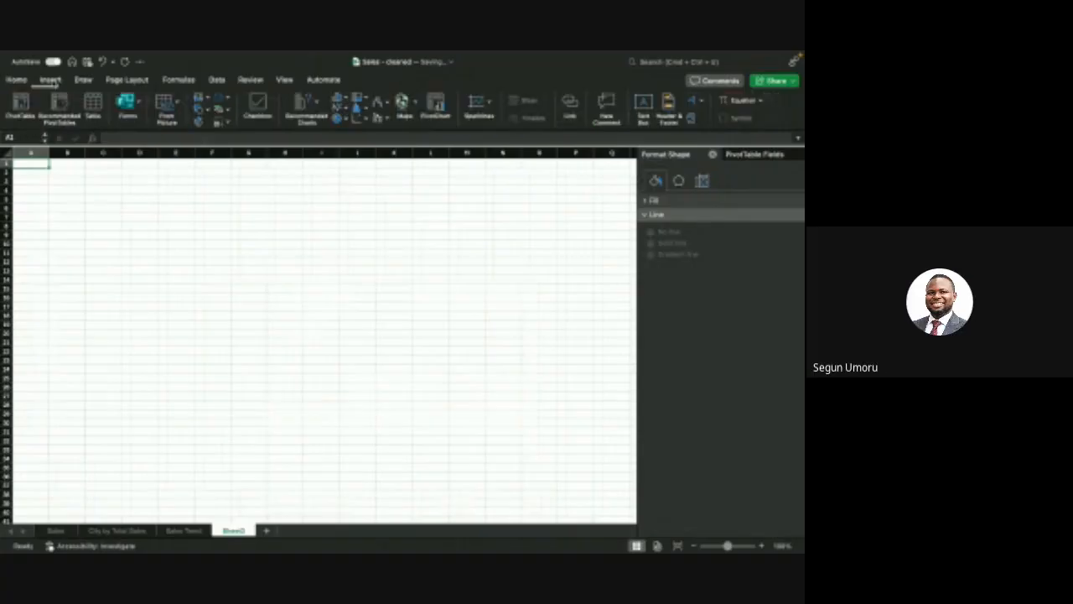
{"action": "left_click", "coordinate": [21, 104]}
{"action": "type", "text": "s"}
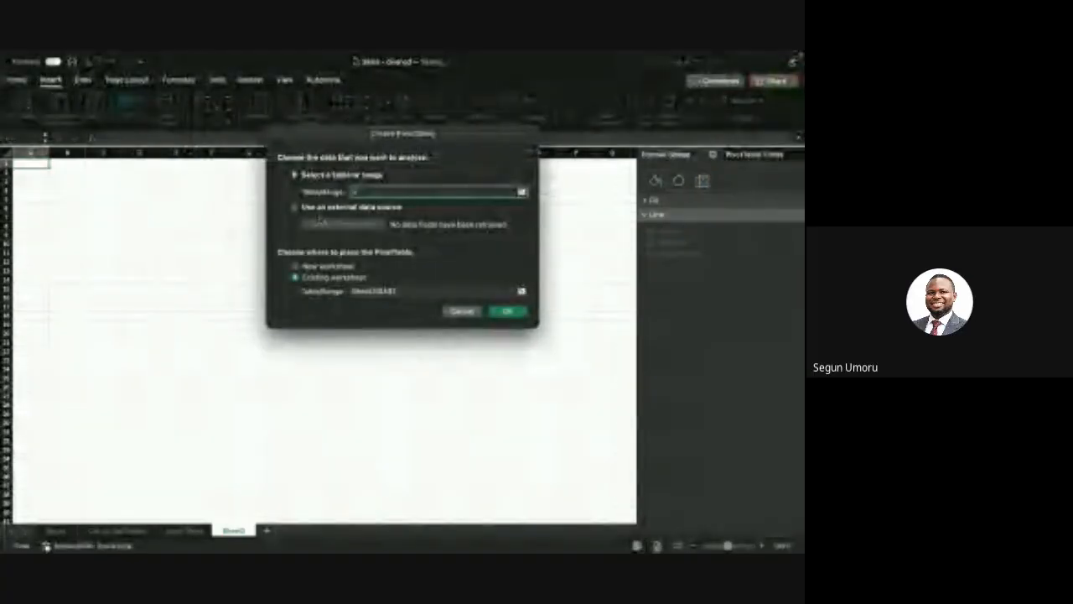
{"action": "type", "text": "ales"}
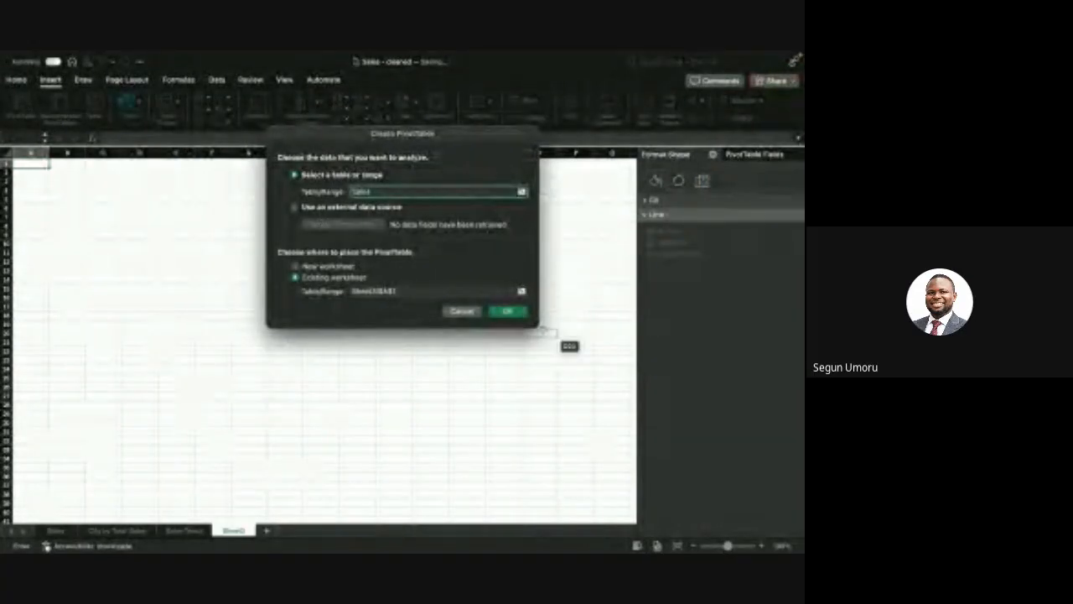
{"action": "left_click", "coordinate": [507, 311]}
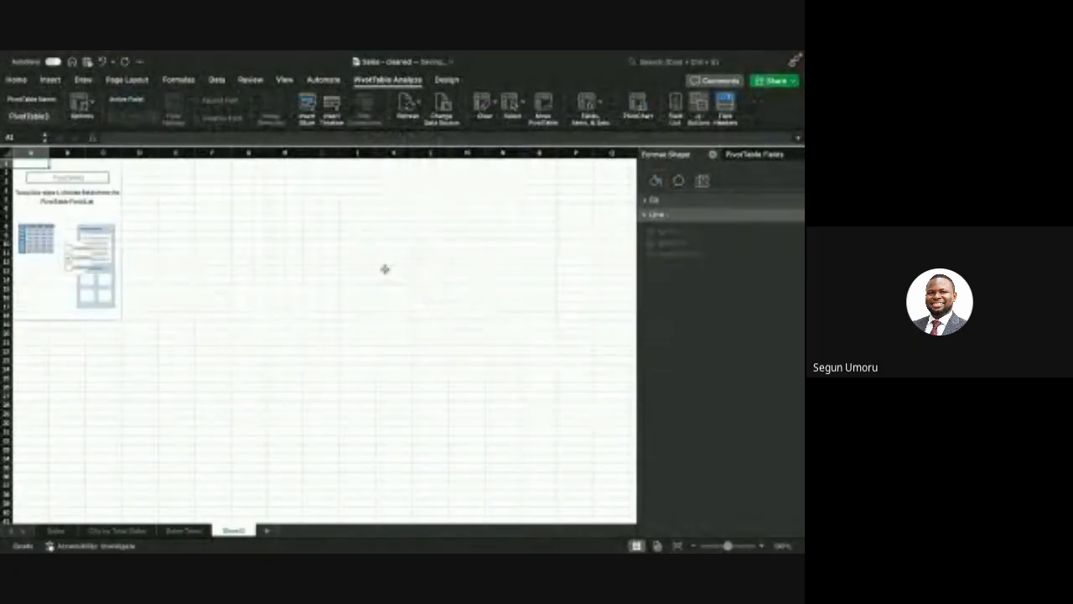
Step: Lay out the pivot table with Date as the rows and Sales as the values
{"action": "left_click", "coordinate": [46, 227]}
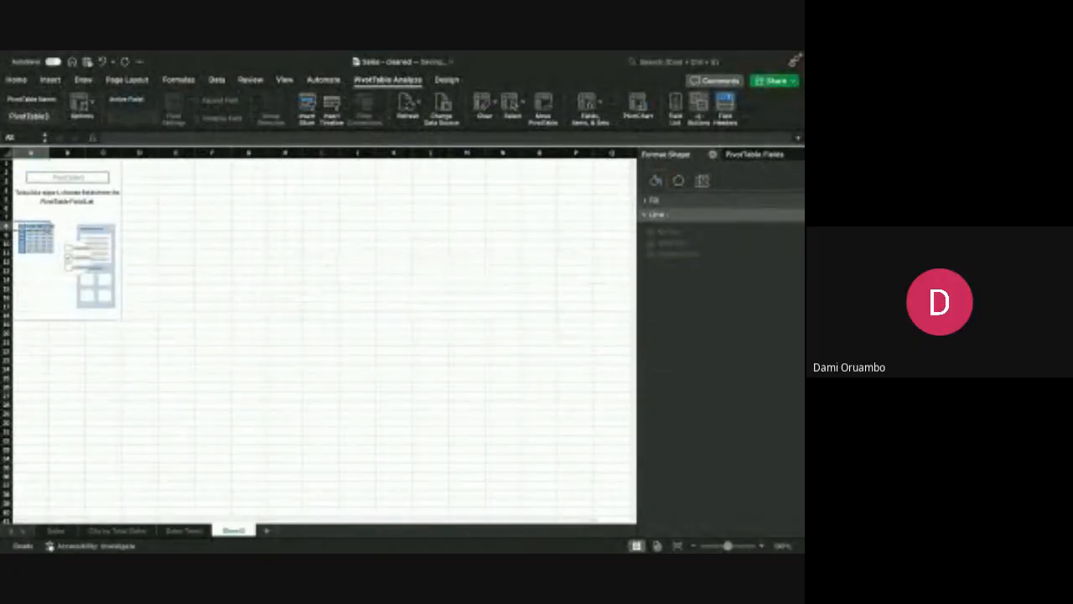
{"action": "left_click", "coordinate": [740, 156]}
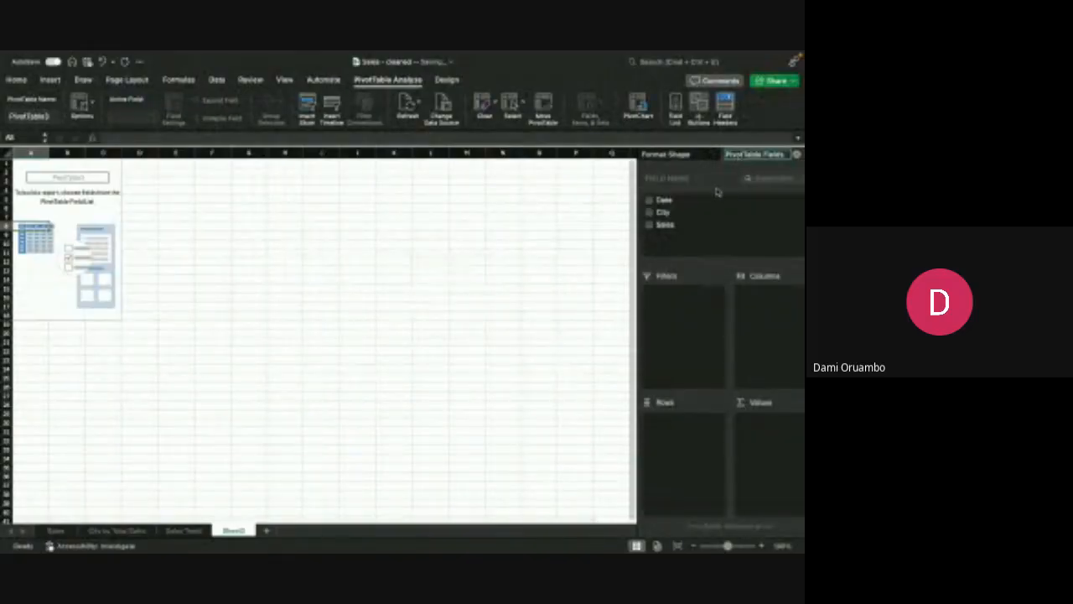
{"action": "left_click_drag", "start_coordinate": [665, 201], "coordinate": [682, 426]}
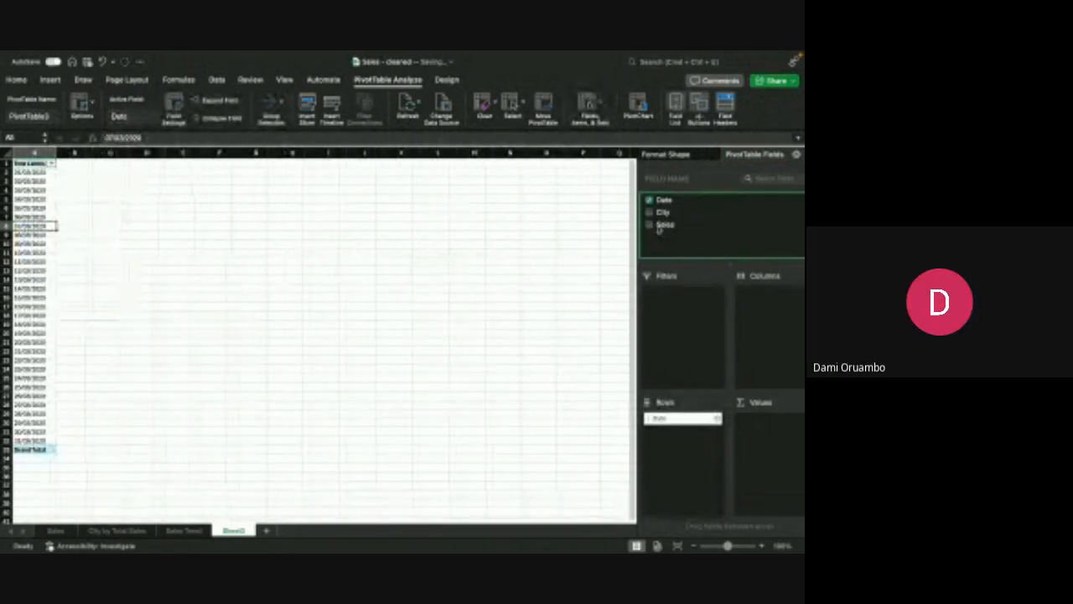
{"action": "left_click_drag", "start_coordinate": [659, 226], "coordinate": [776, 439]}
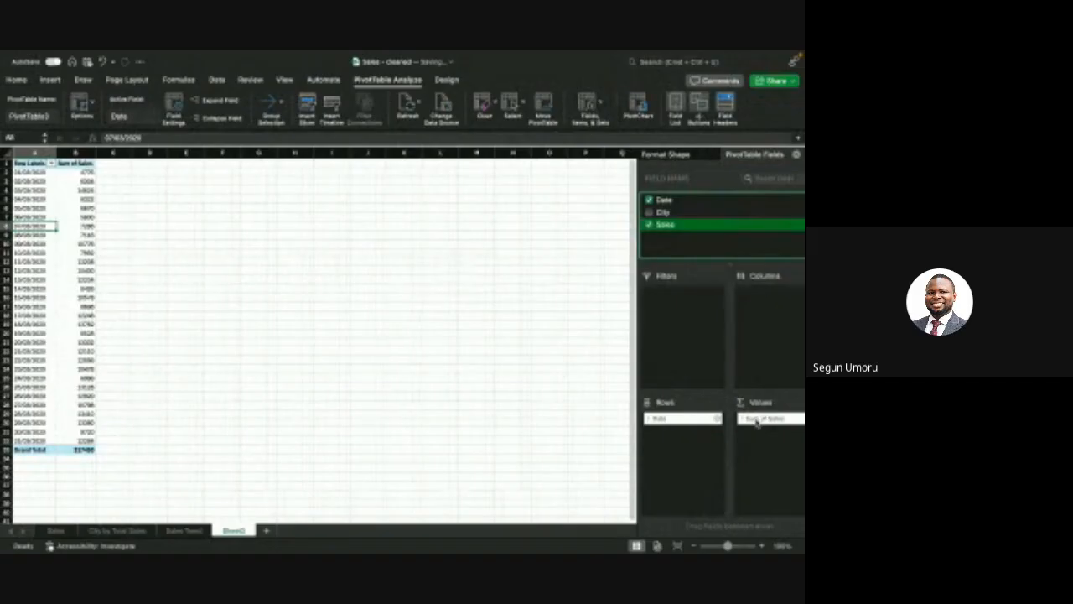
Step: Change the Sales value field to summarize by Max instead of Sum
{"action": "left_click_drag", "start_coordinate": [751, 417], "coordinate": [752, 417]}
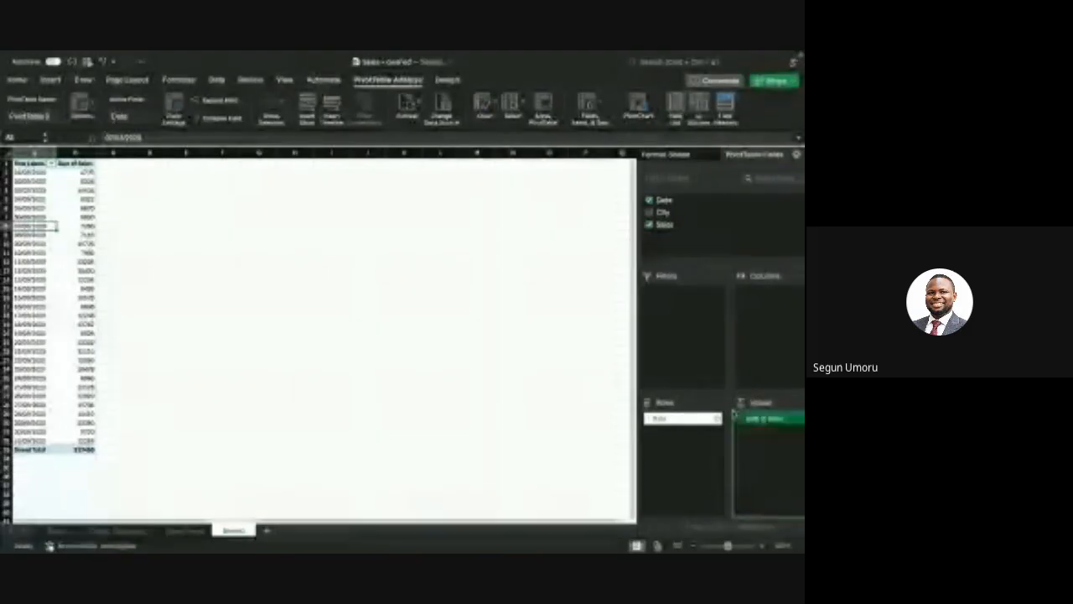
{"action": "scroll", "coordinate": [734, 415], "scroll_direction": "right", "scroll_amount": 1}
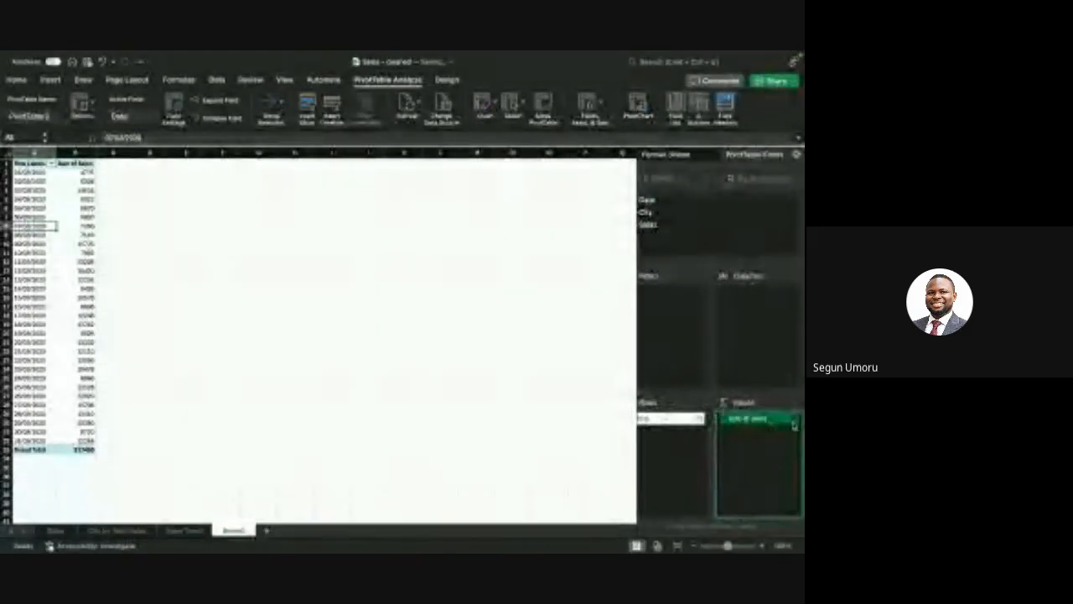
{"action": "left_click", "coordinate": [796, 422]}
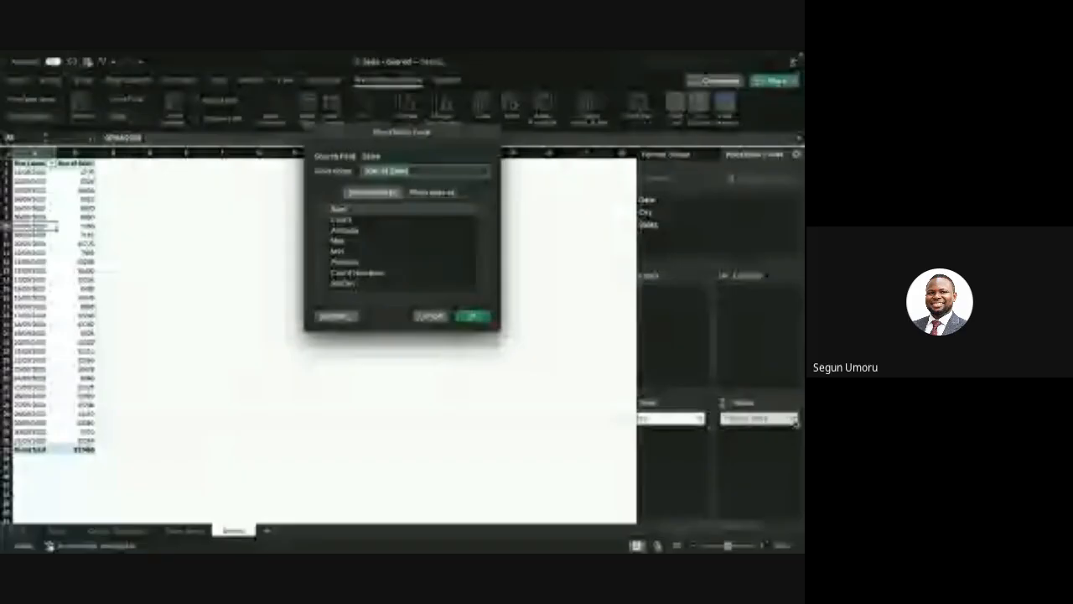
{"action": "left_click", "coordinate": [428, 240]}
{"action": "left_click", "coordinate": [481, 318]}
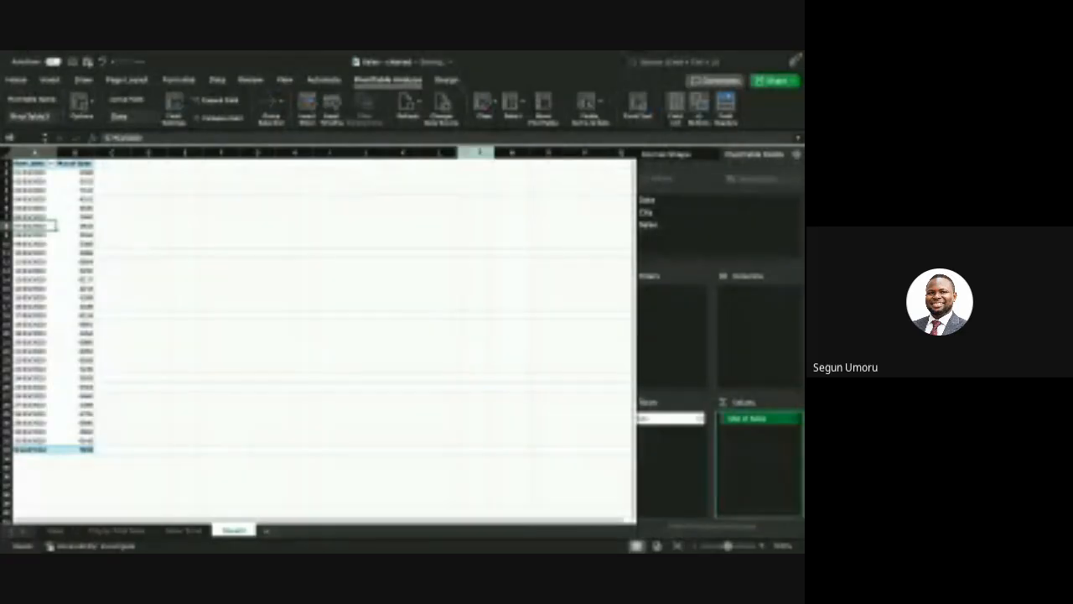
Step: Try to sort the pivot table from largest to smallest using the Max of Sales header cell
{"action": "right_click", "coordinate": [86, 165]}
{"action": "mouse_move", "coordinate": [151, 254]}
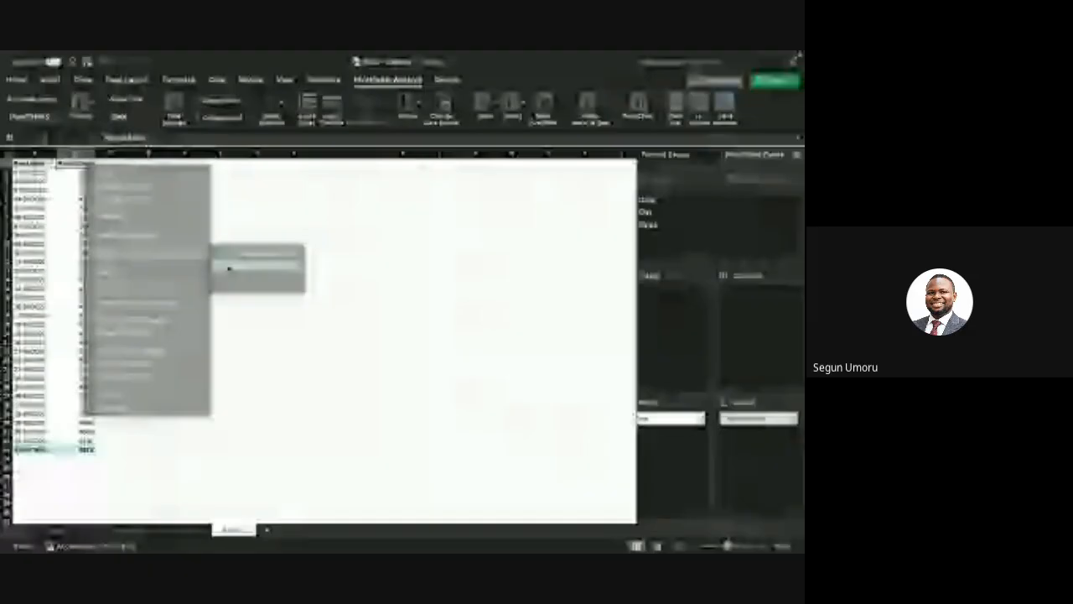
{"action": "left_click", "coordinate": [228, 268]}
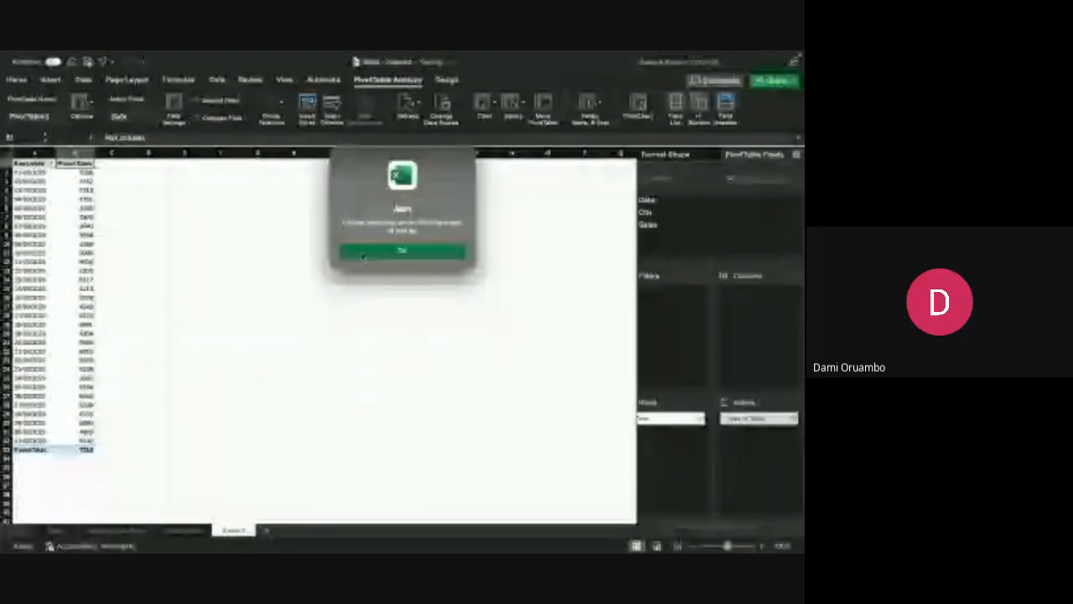
{"action": "left_click", "coordinate": [369, 250]}
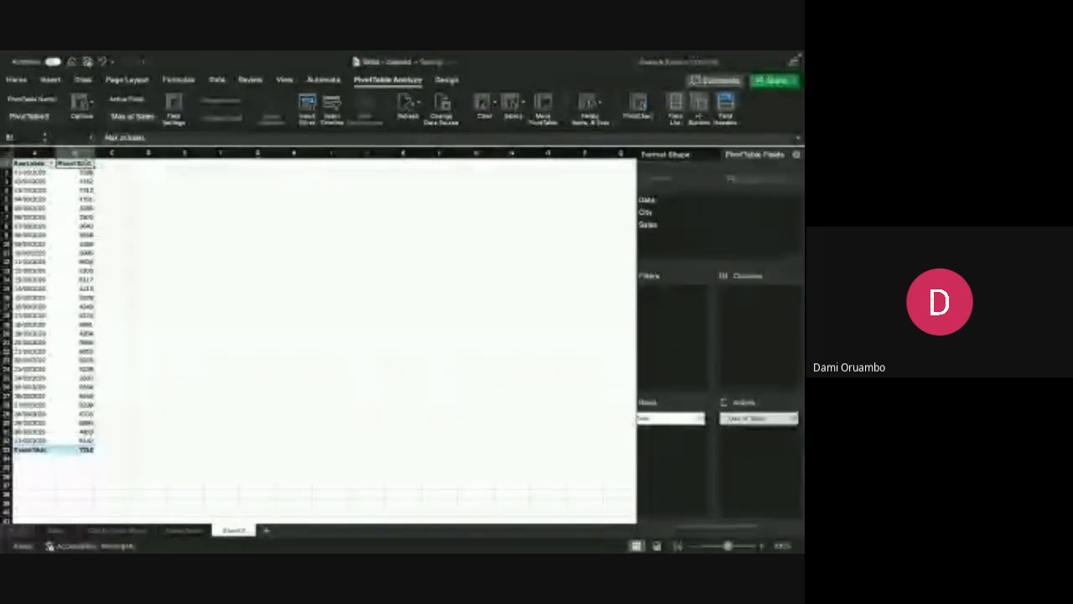
Step: Try to sort the pivot table from smallest to largest using the Max of Sales header cell
{"action": "right_click", "coordinate": [90, 166]}
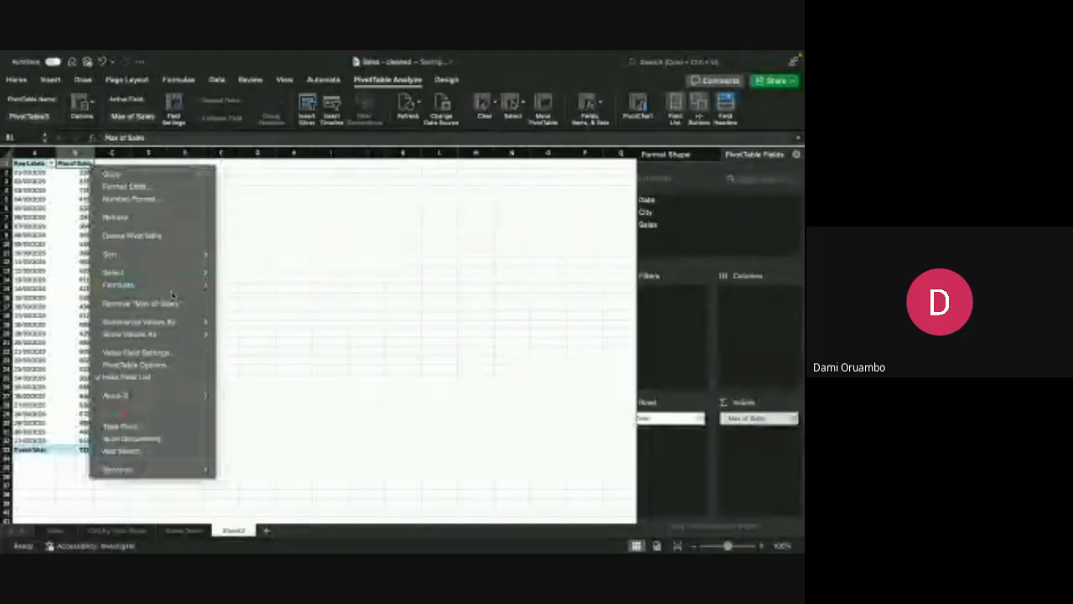
{"action": "mouse_move", "coordinate": [168, 264]}
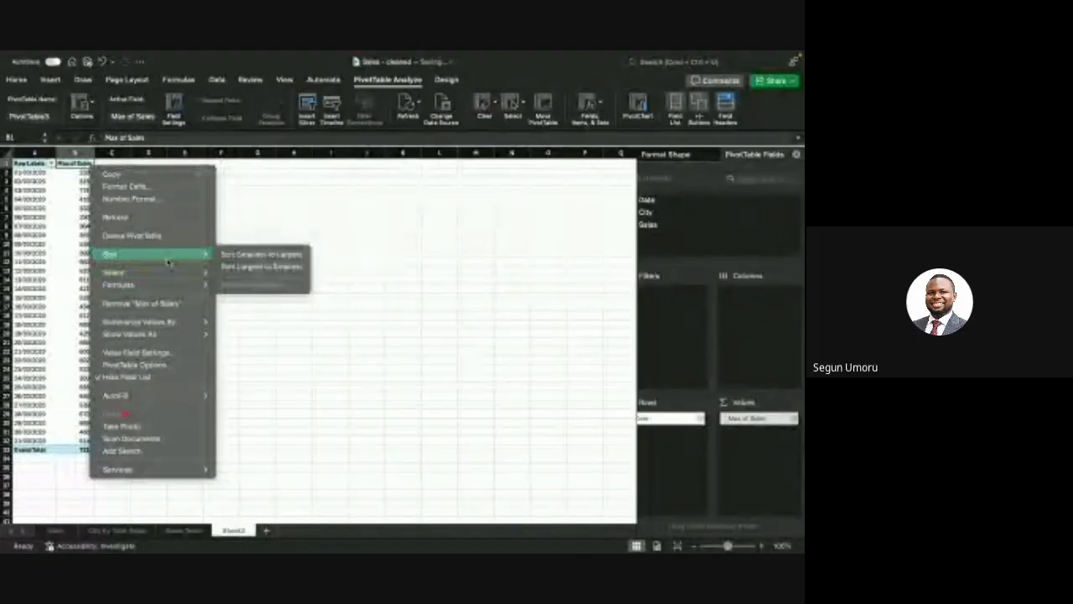
{"action": "left_click", "coordinate": [244, 255]}
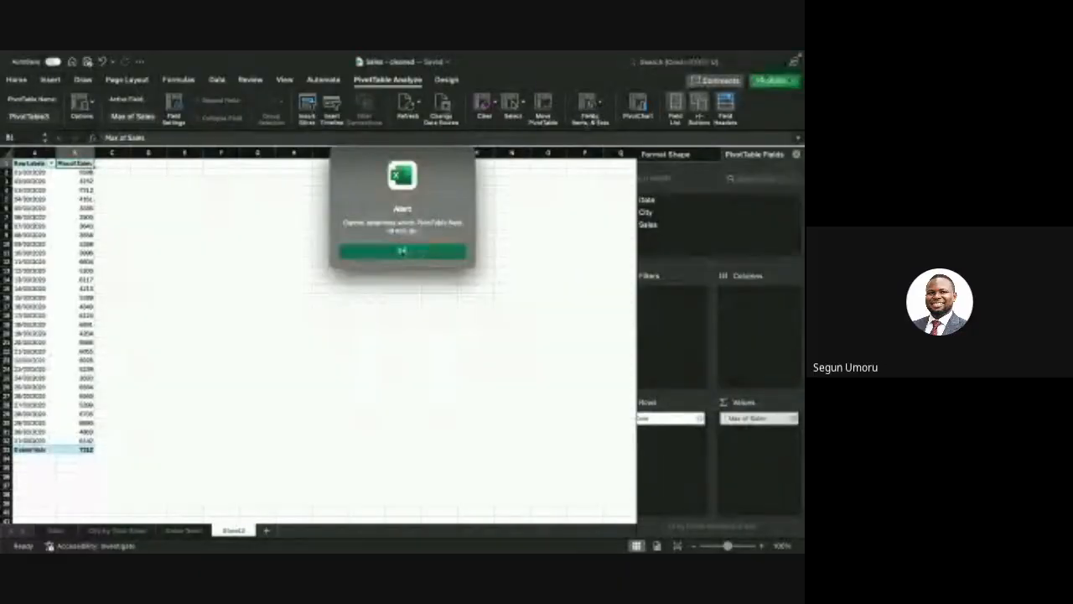
{"action": "left_click", "coordinate": [402, 252]}
Step: Reselect the Max of Sales header and try the smallest-to-largest sort once more
{"action": "left_click", "coordinate": [76, 162]}
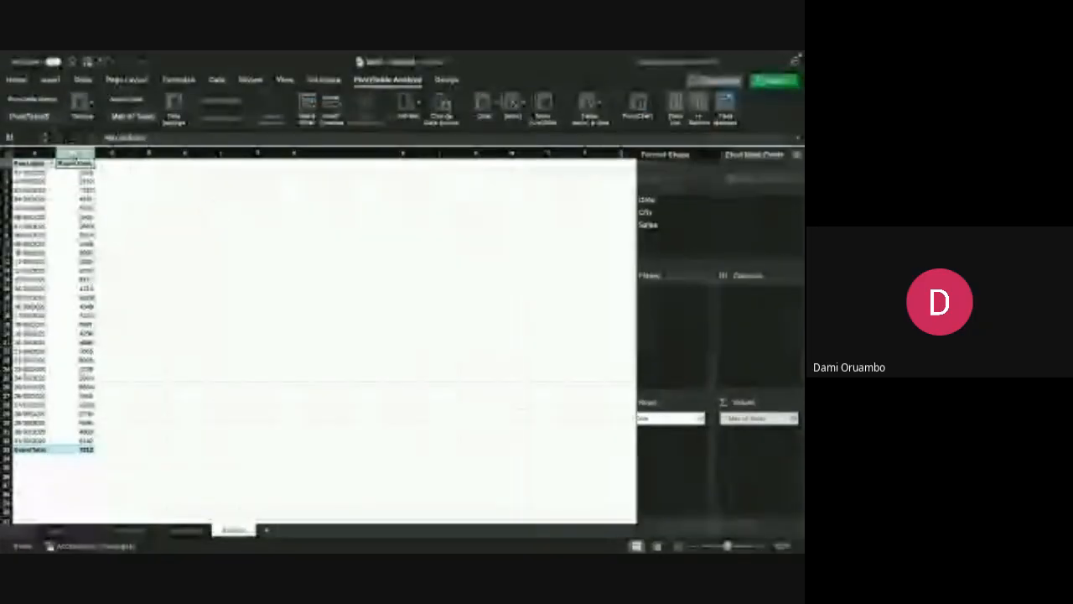
{"action": "right_click", "coordinate": [77, 161]}
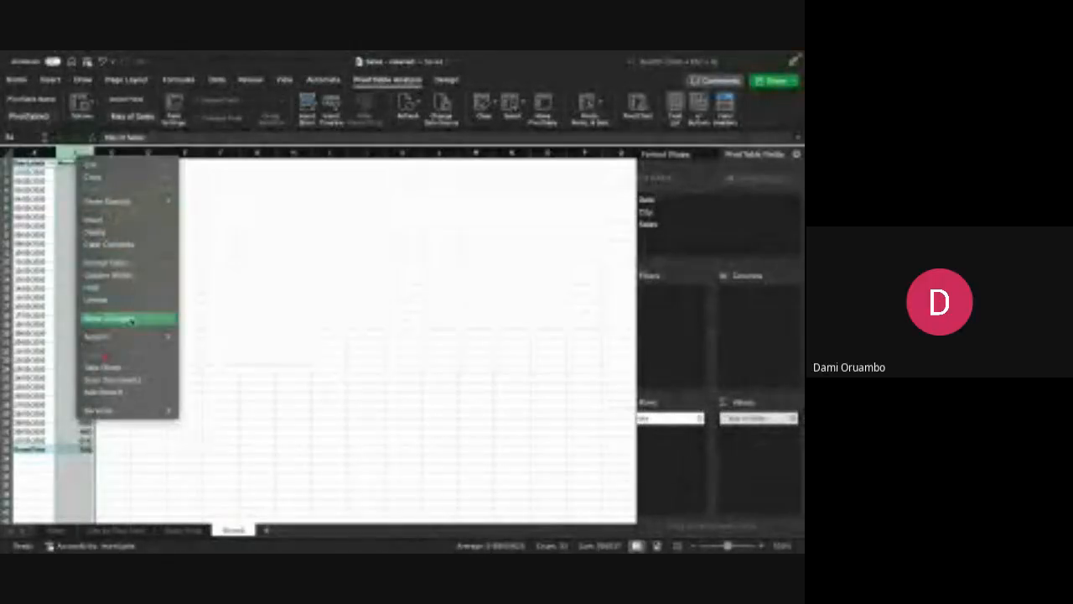
{"action": "left_click", "coordinate": [242, 242]}
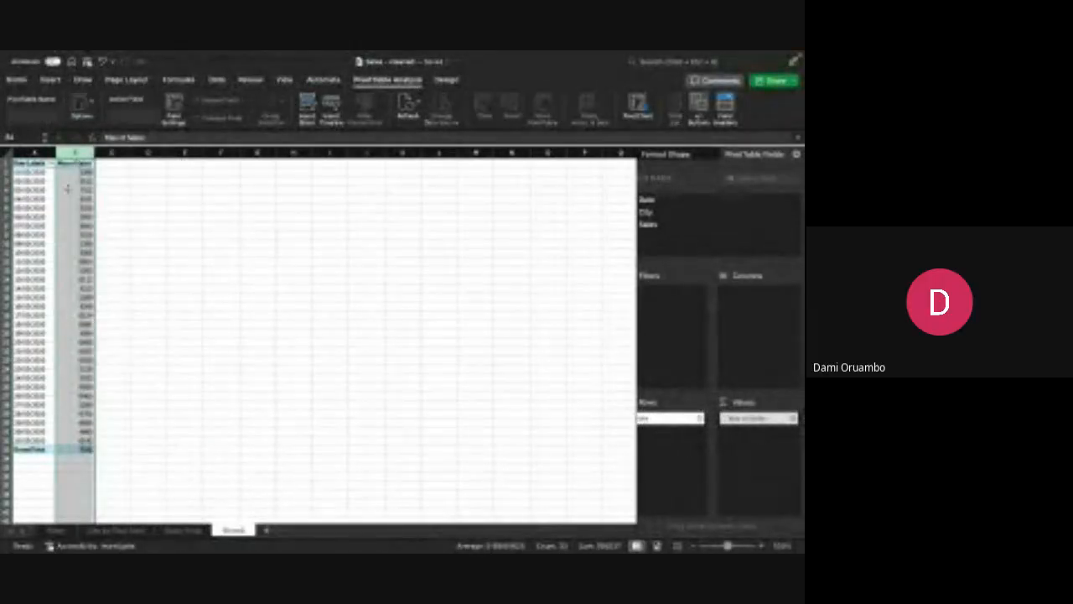
{"action": "left_click", "coordinate": [71, 165]}
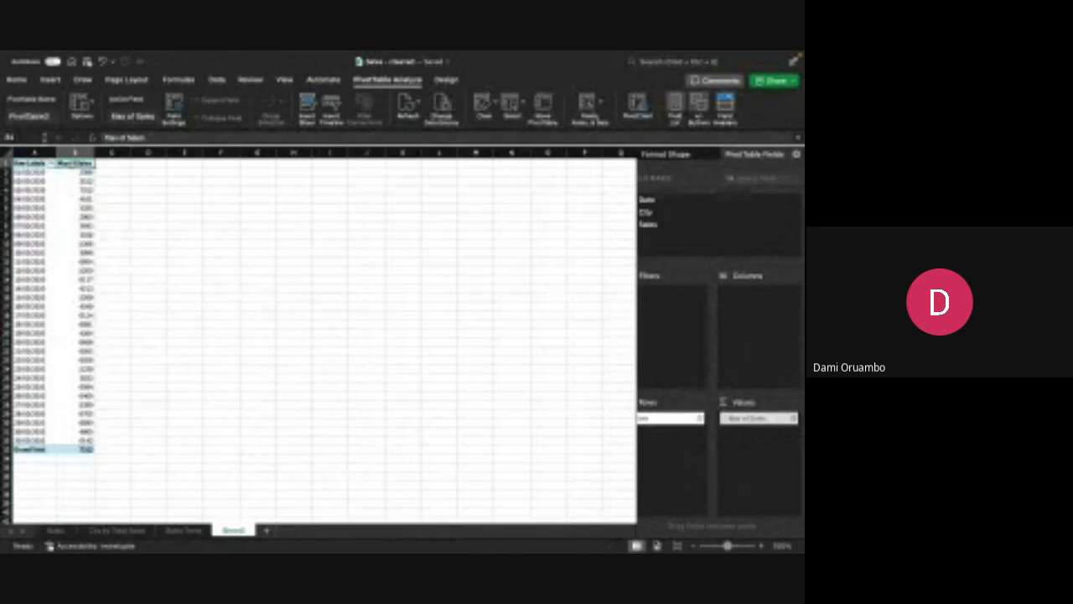
{"action": "right_click", "coordinate": [74, 165]}
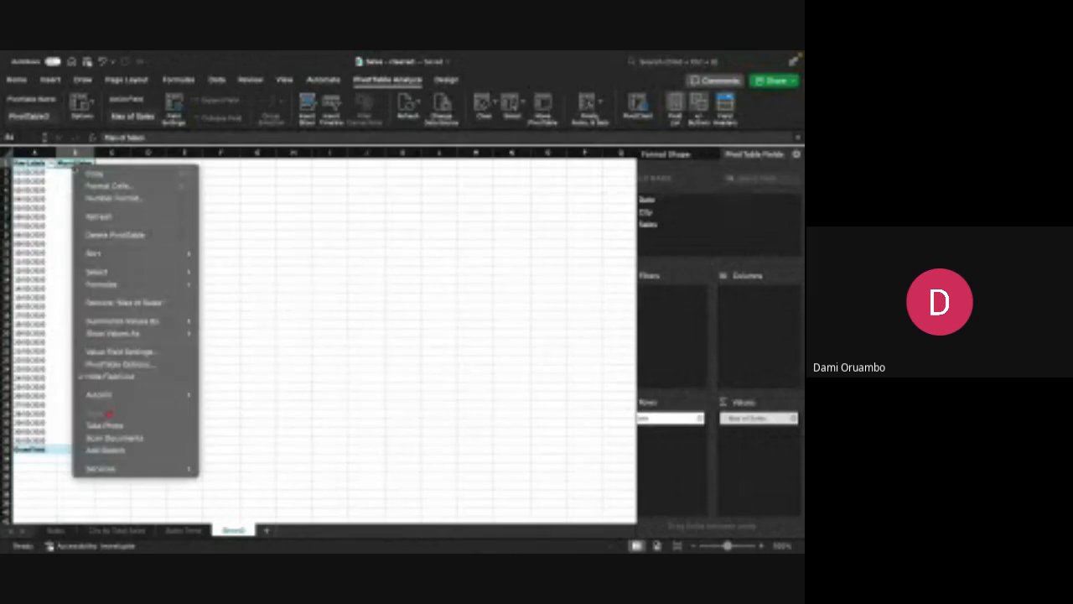
{"action": "mouse_move", "coordinate": [159, 254]}
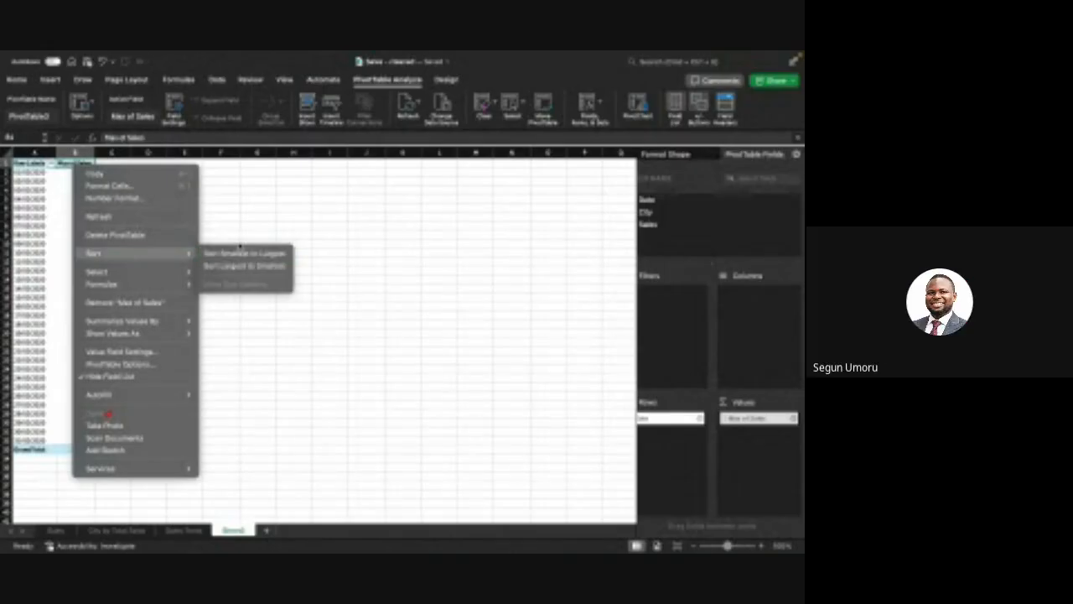
{"action": "left_click", "coordinate": [238, 253]}
Step: Sort the pivot table's dates by Max of Sales from largest to smallest, working from a value cell in that column
{"action": "left_click", "coordinate": [88, 207]}
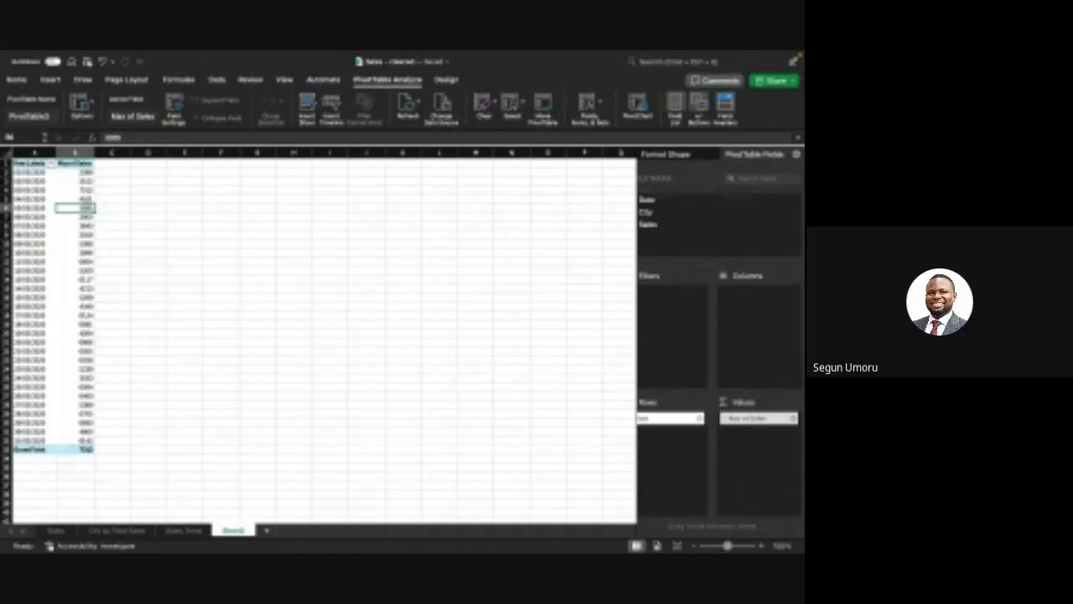
{"action": "right_click", "coordinate": [89, 207]}
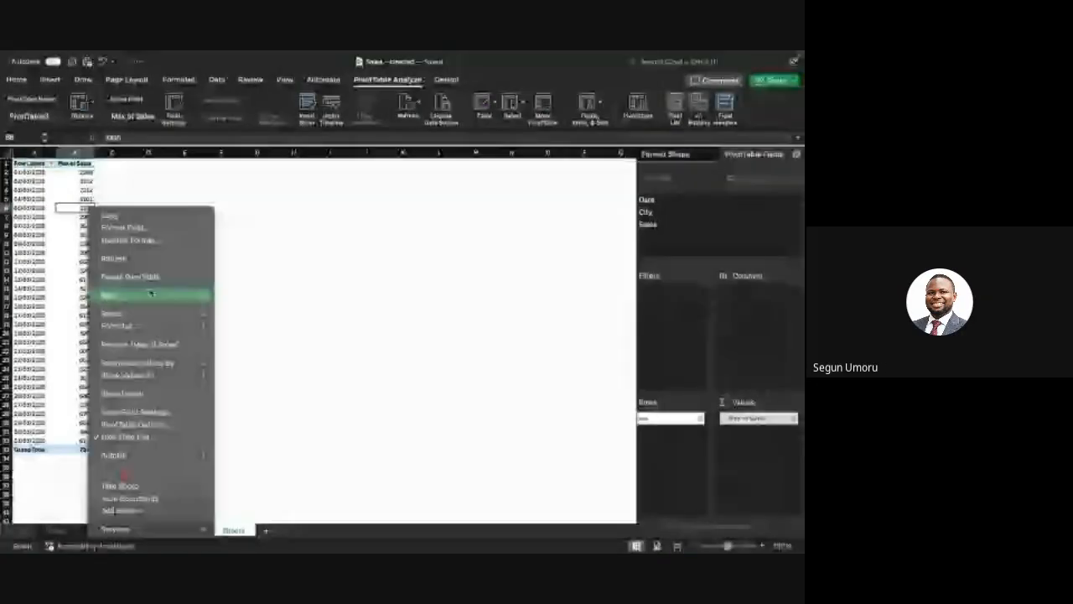
{"action": "mouse_move", "coordinate": [152, 292]}
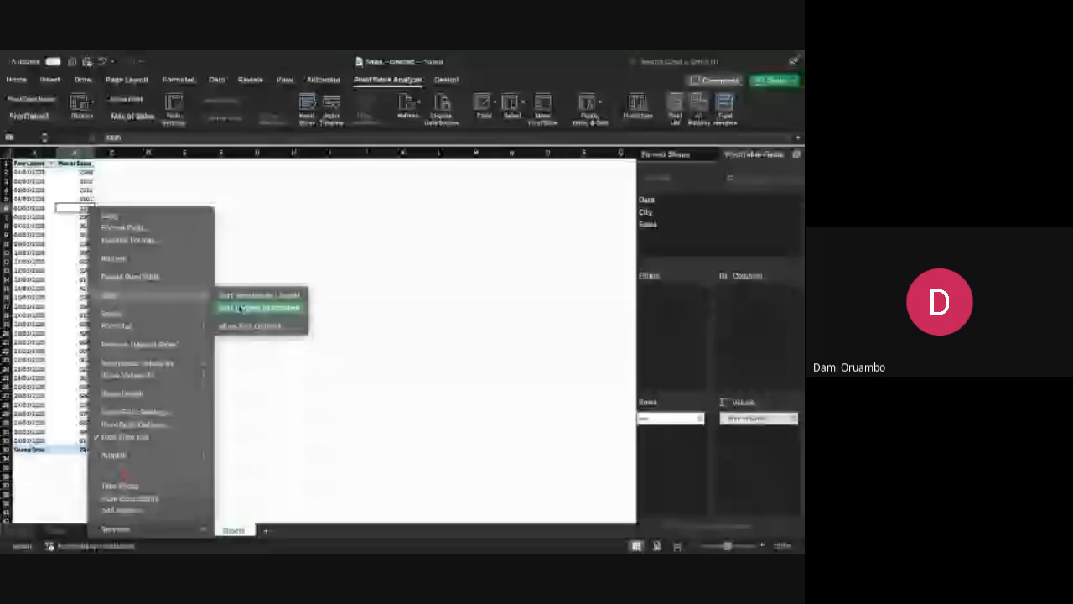
{"action": "left_click", "coordinate": [241, 307]}
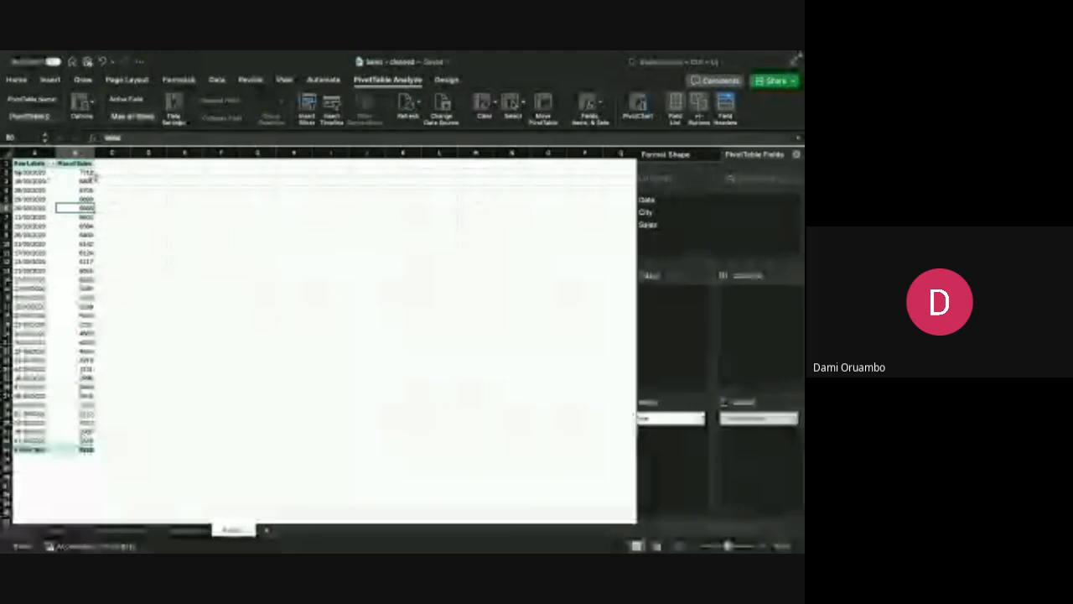
{"action": "left_click", "coordinate": [140, 210]}
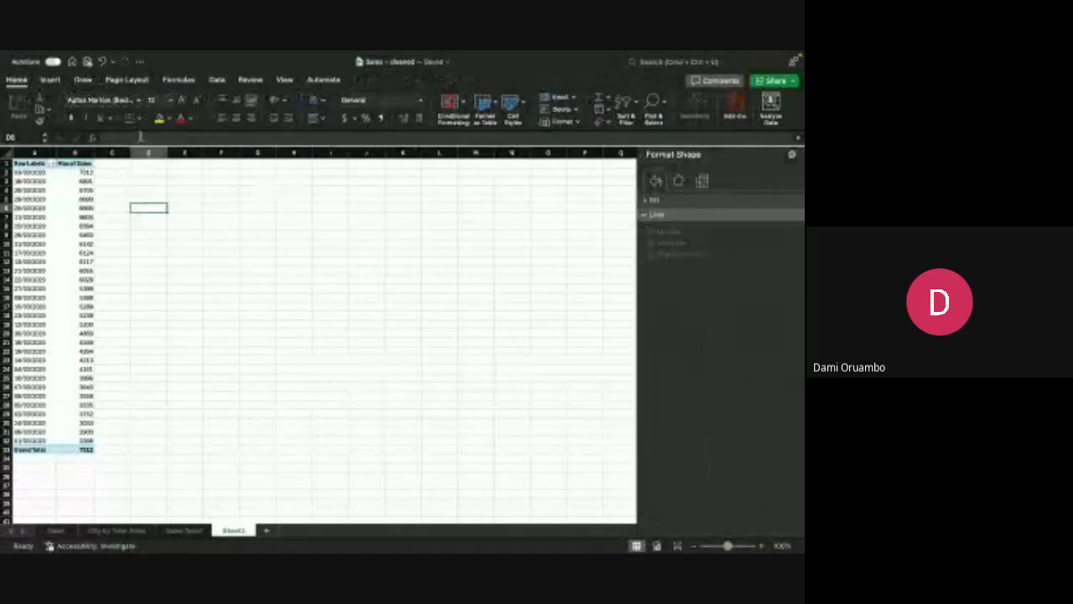
Step: Insert a column PivotChart from the Max of Sales pivot table and enlarge it
{"action": "left_click", "coordinate": [83, 180]}
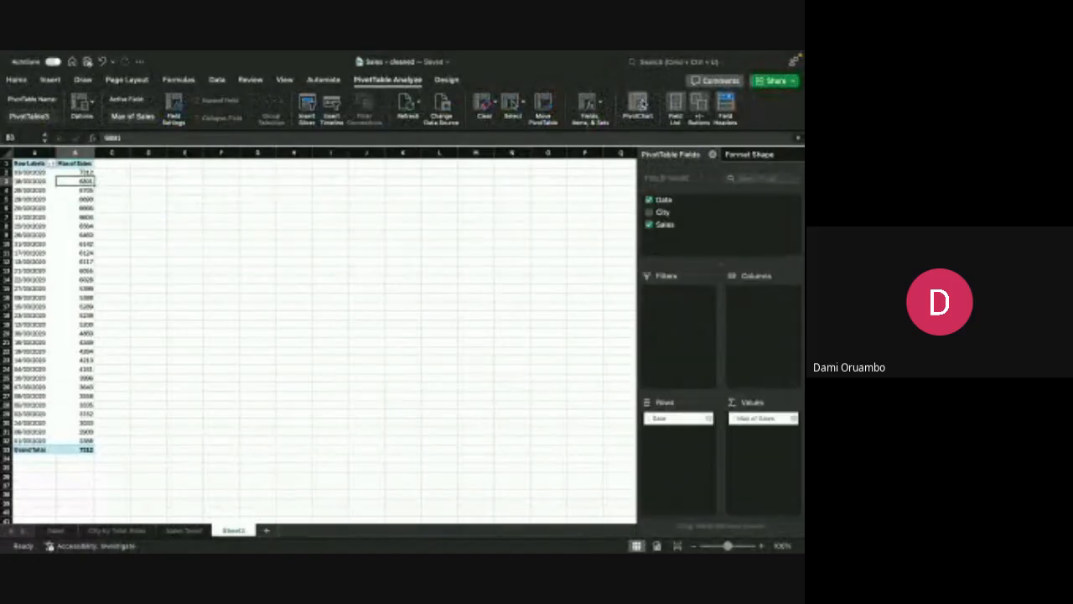
{"action": "left_click", "coordinate": [638, 105]}
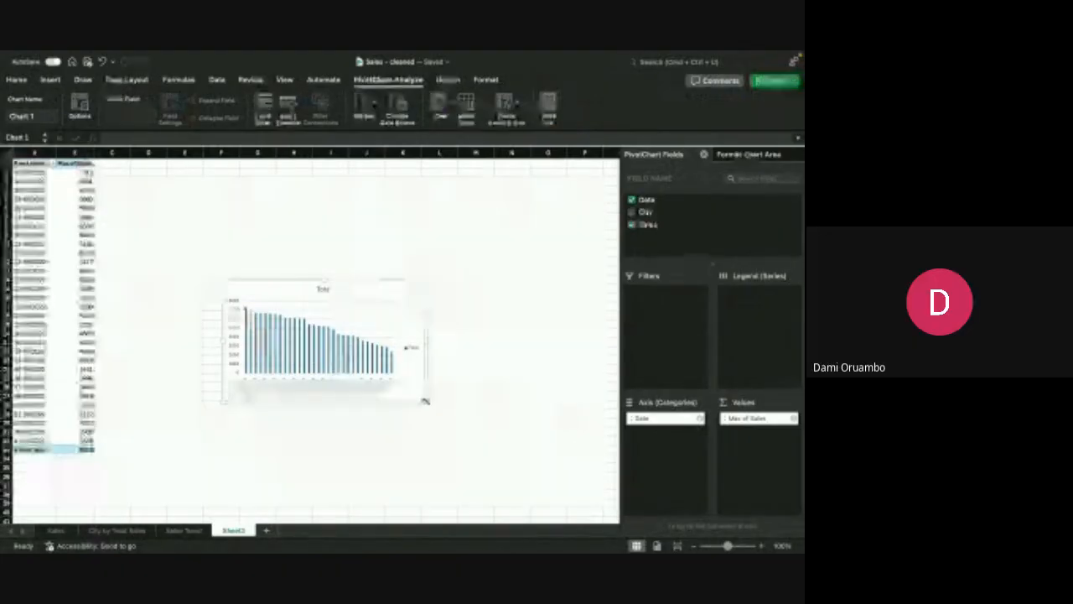
{"action": "left_click_drag", "start_coordinate": [425, 401], "coordinate": [518, 461]}
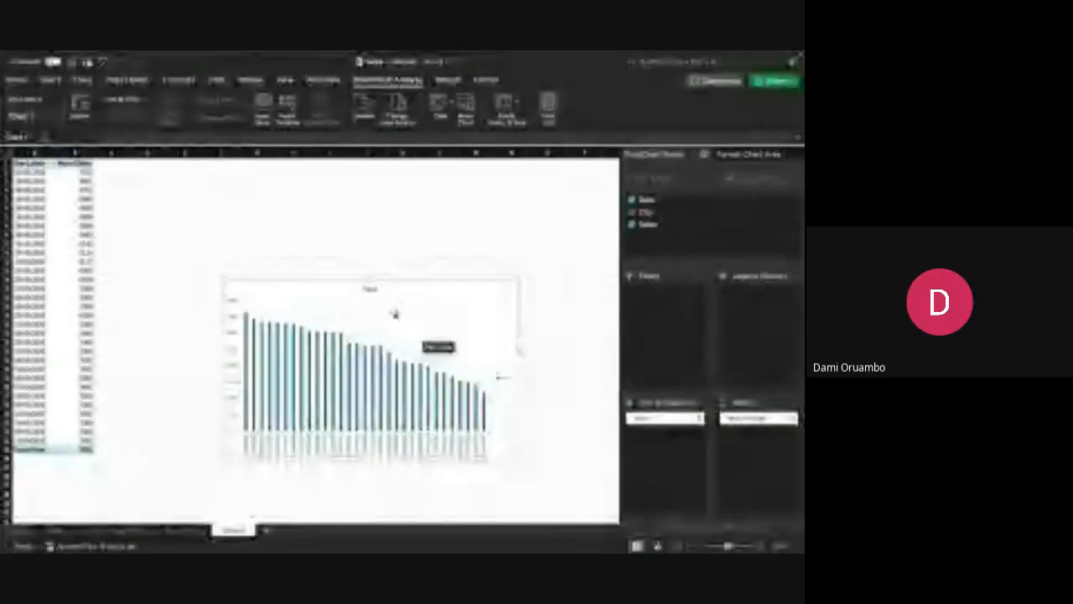
Step: Title the PivotChart "Max Sales" and remove its legend
{"action": "left_click", "coordinate": [370, 288]}
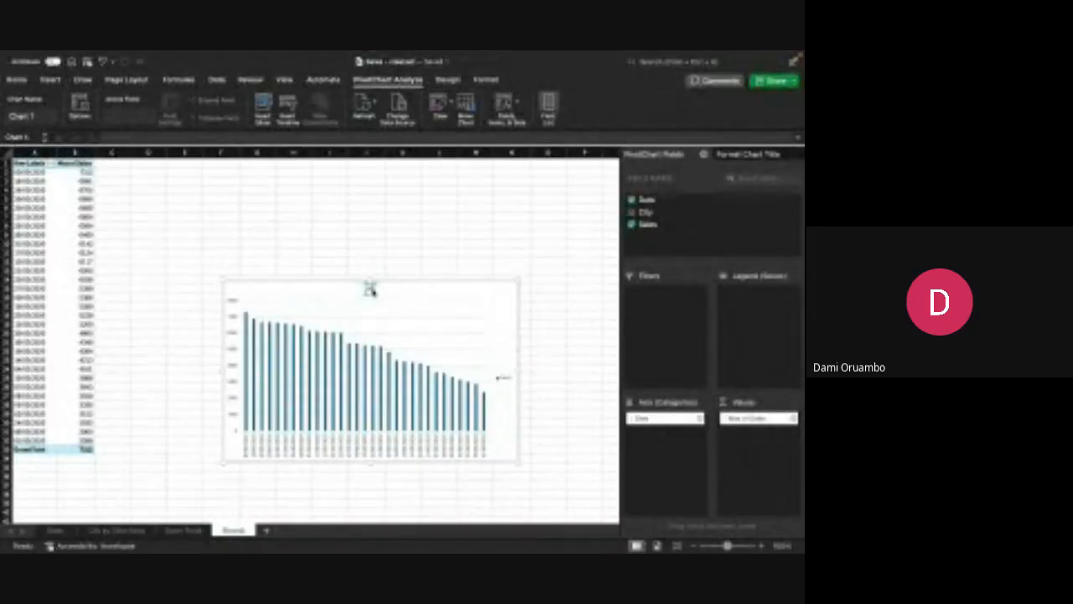
{"action": "type", "text": "Max Sales"}
{"action": "left_click", "coordinate": [503, 379]}
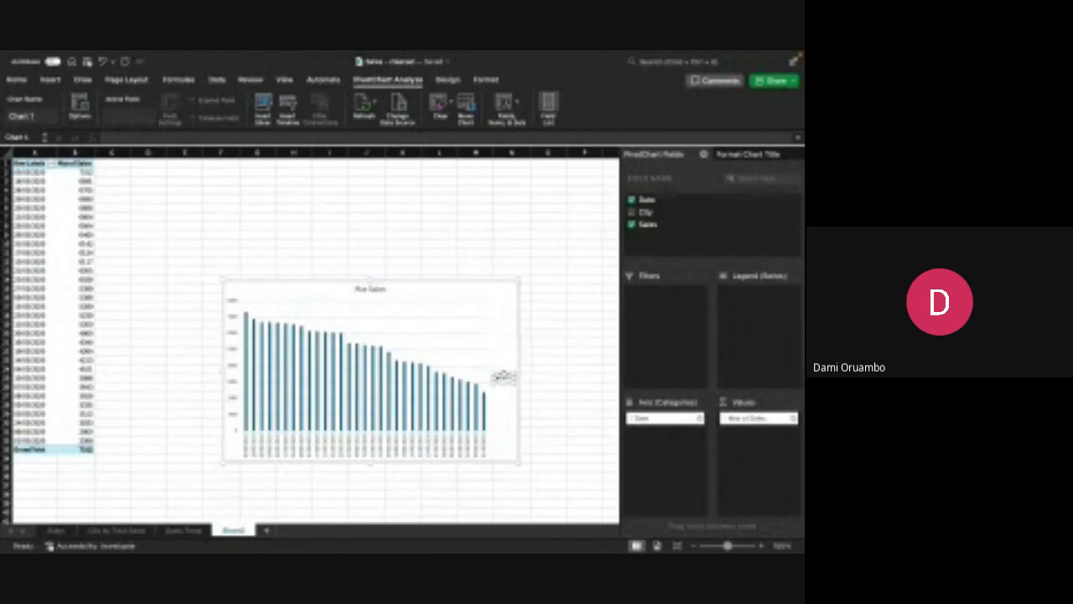
{"action": "left_click", "coordinate": [503, 377]}
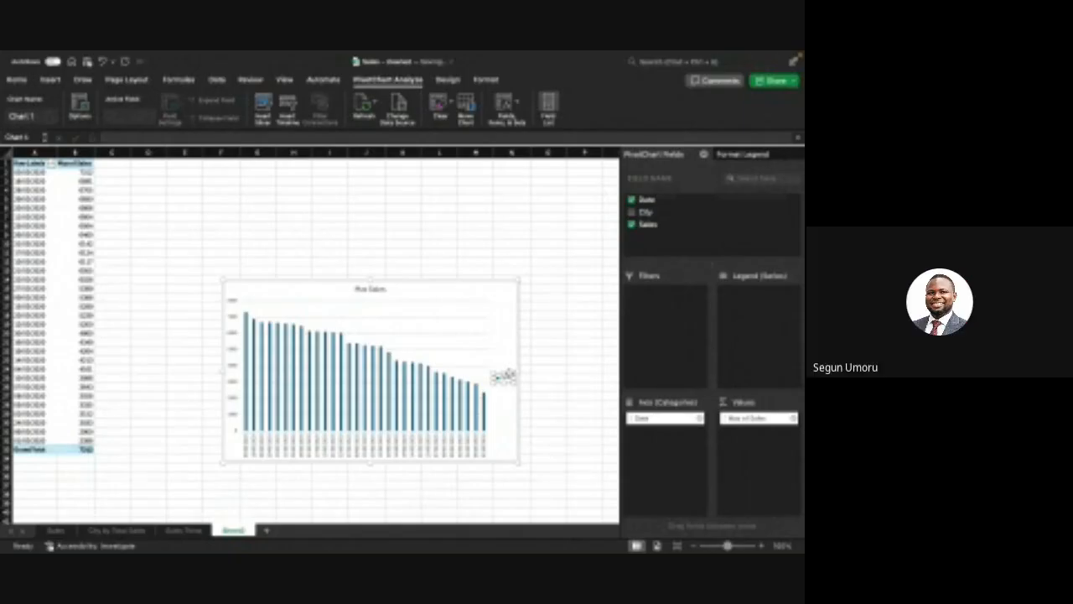
{"action": "key", "text": "Delete"}
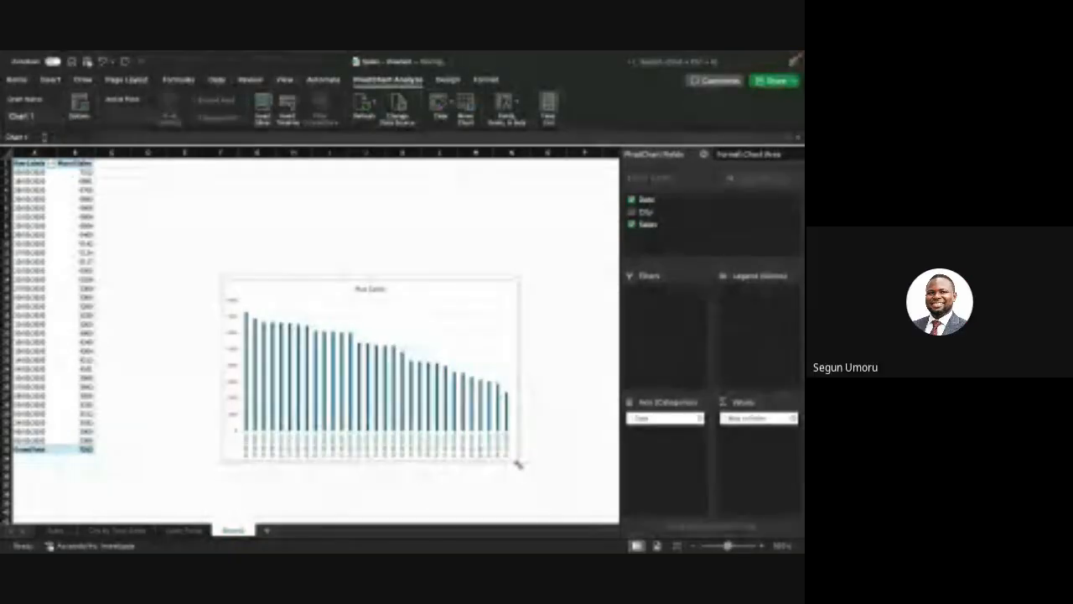
Step: Enlarge the Max Sales chart slightly and undo the accidental shift of its plot area
{"action": "left_click_drag", "start_coordinate": [517, 463], "coordinate": [543, 478]}
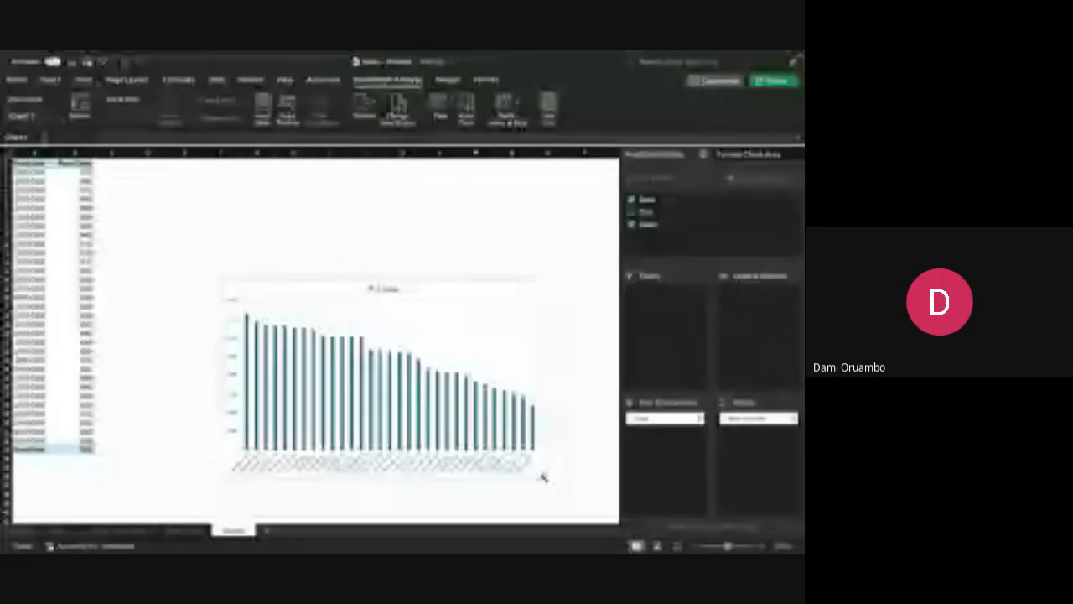
{"action": "left_click_drag", "start_coordinate": [422, 329], "coordinate": [422, 311]}
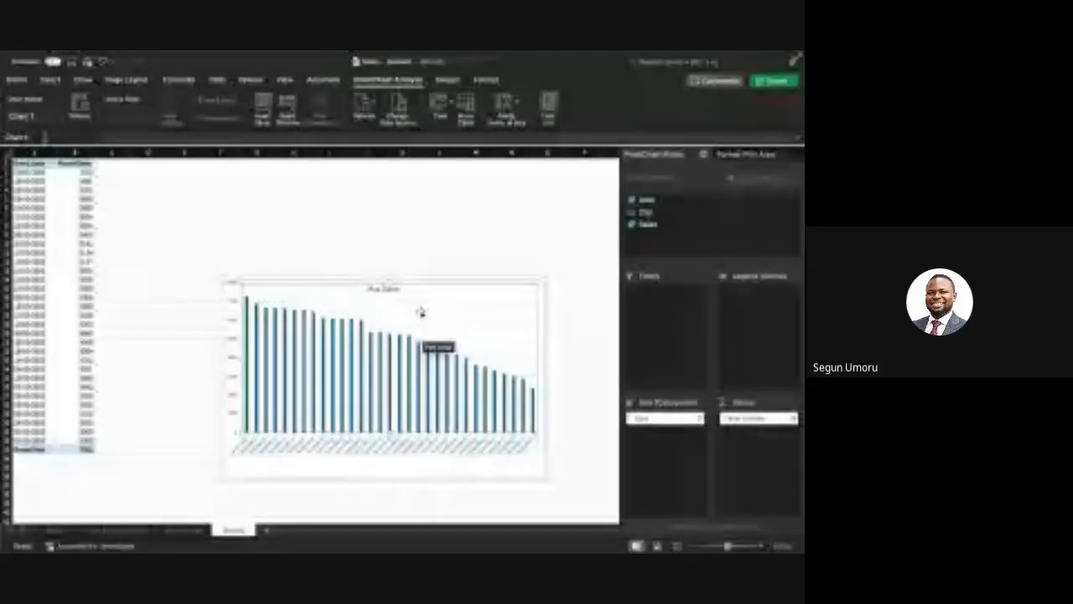
{"action": "key", "text": "super+z"}
{"action": "left_click", "coordinate": [446, 227]}
{"action": "left_click", "coordinate": [488, 243]}
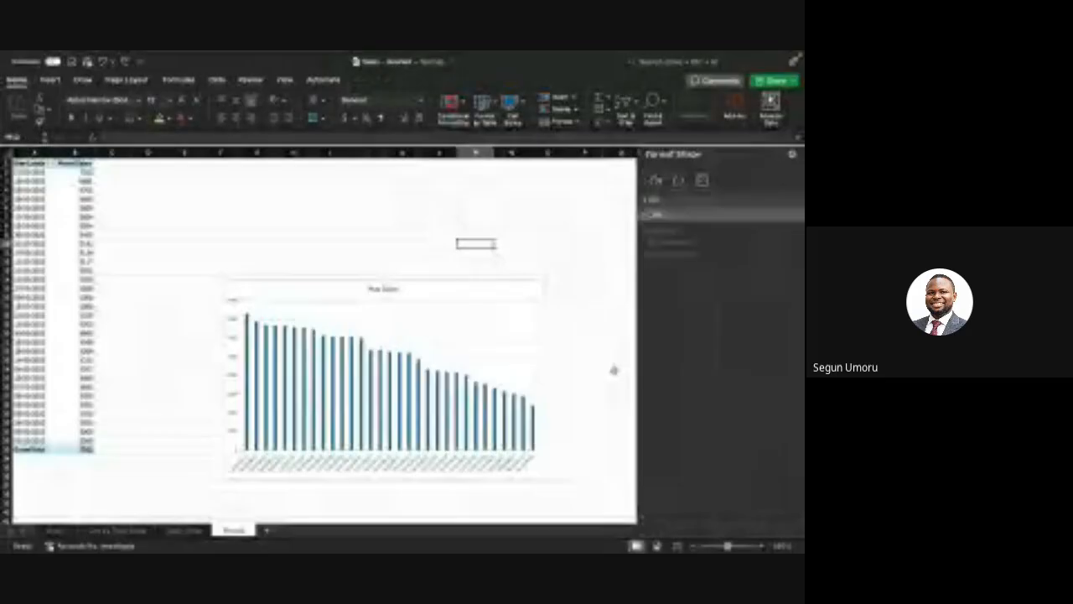
Step: Rename the current worksheet as "Max Sales"
{"action": "left_click", "coordinate": [234, 529]}
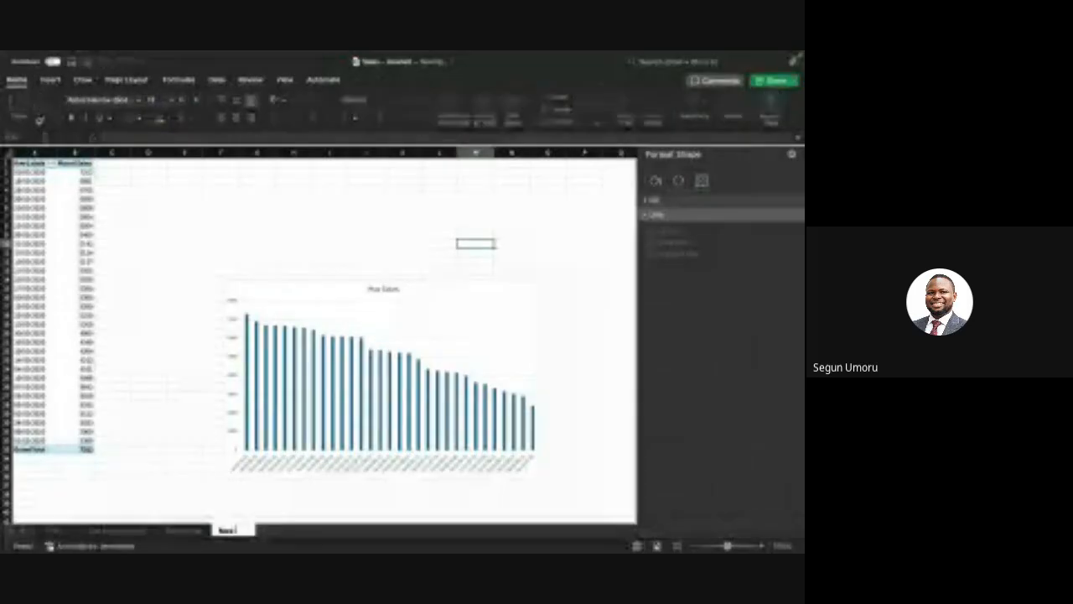
{"action": "double_click", "coordinate": [235, 530]}
{"action": "type", "text": "New Ta"}
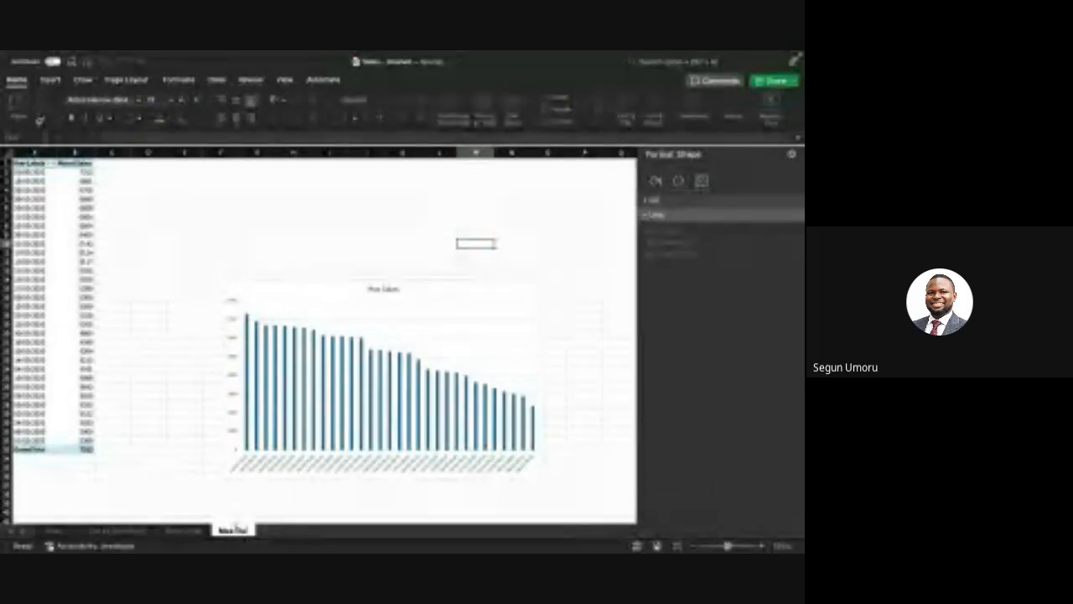
{"action": "type", "text": "ble"}
{"action": "key", "text": "Return"}
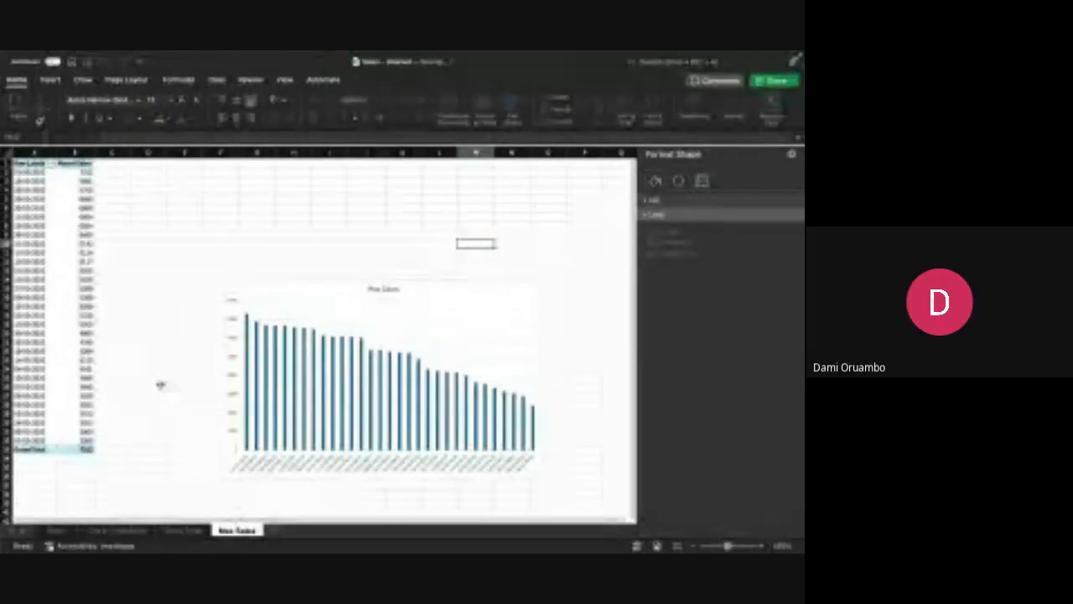
{"action": "left_click", "coordinate": [161, 385]}
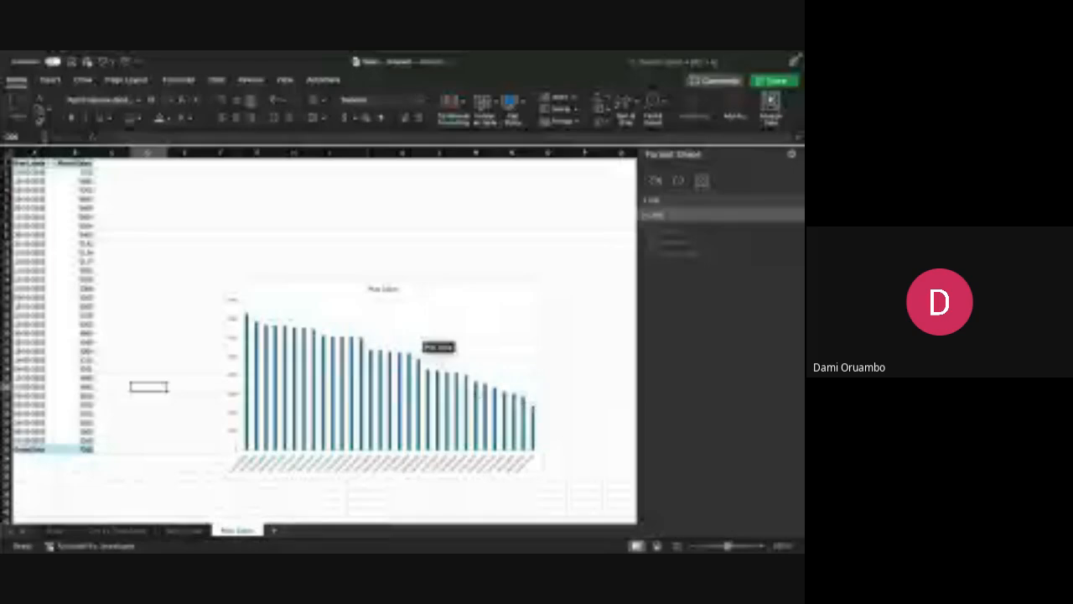
{"action": "left_click", "coordinate": [276, 377]}
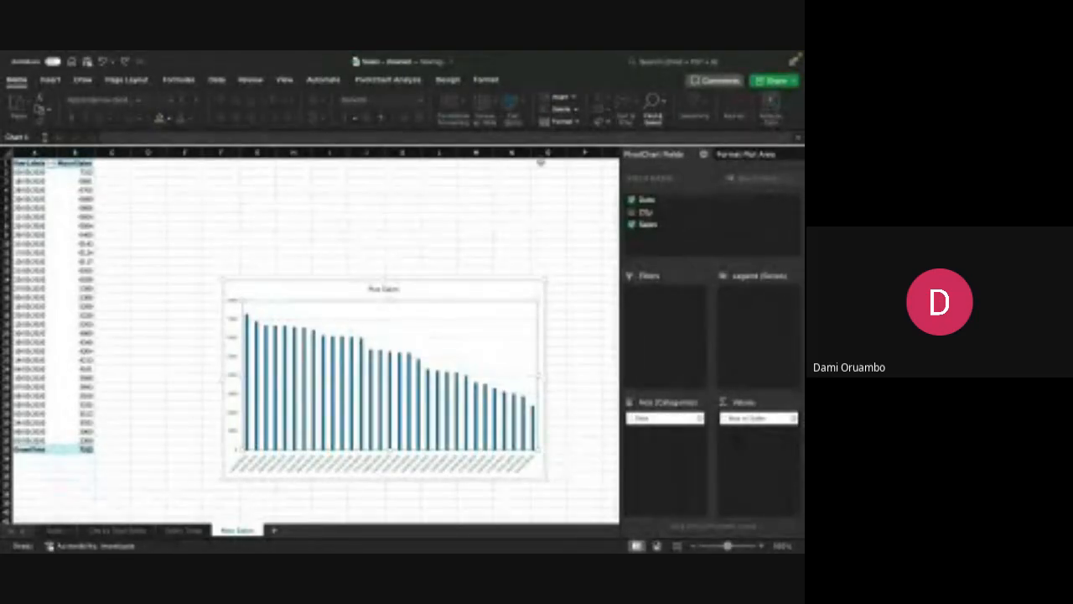
{"action": "left_click", "coordinate": [388, 199]}
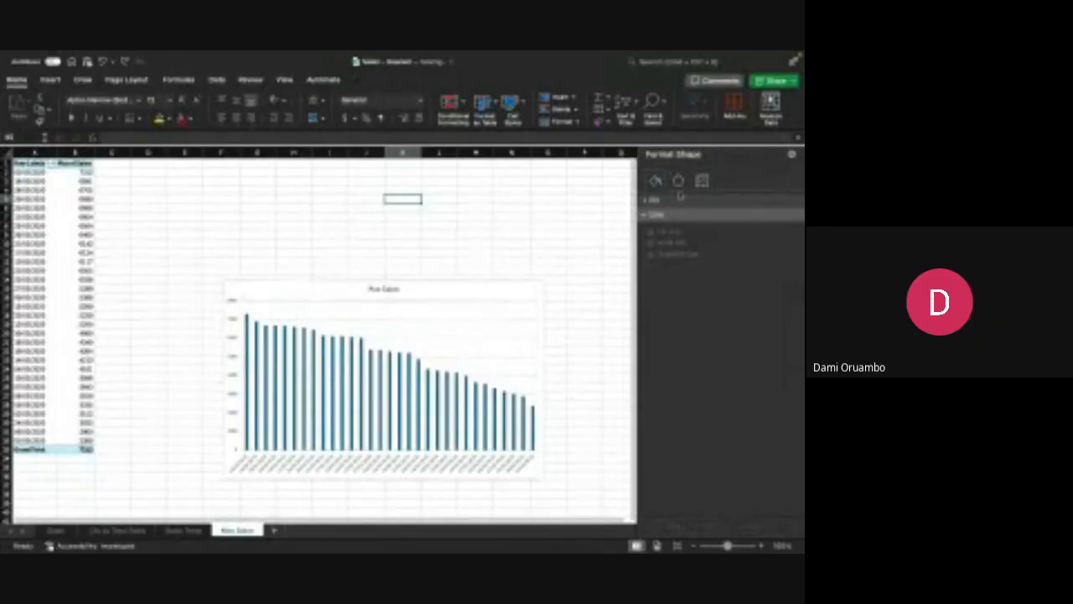
{"action": "left_click", "coordinate": [469, 345]}
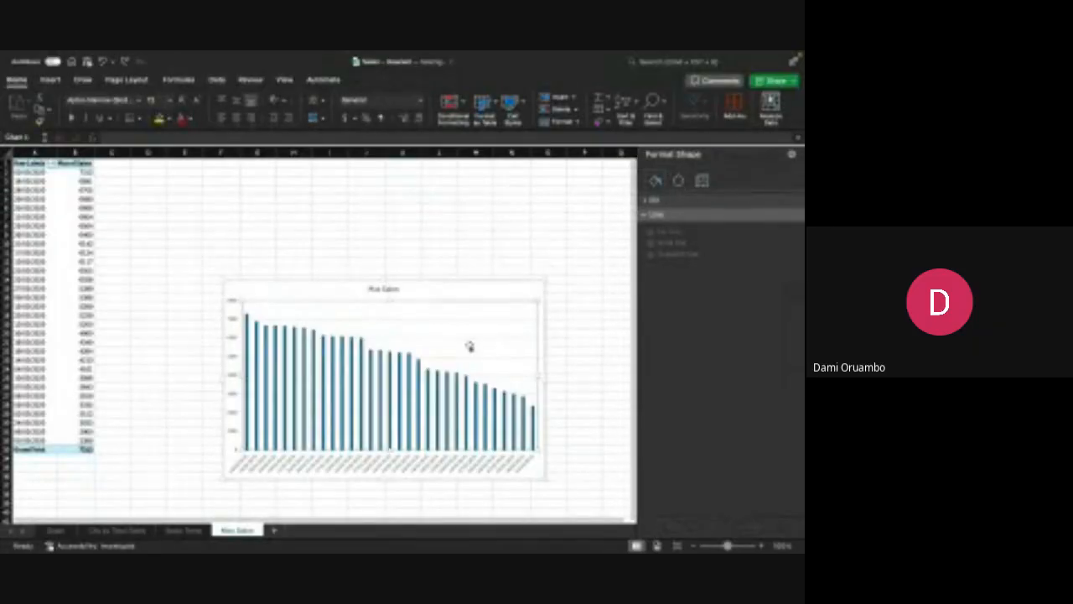
{"action": "left_click", "coordinate": [477, 249]}
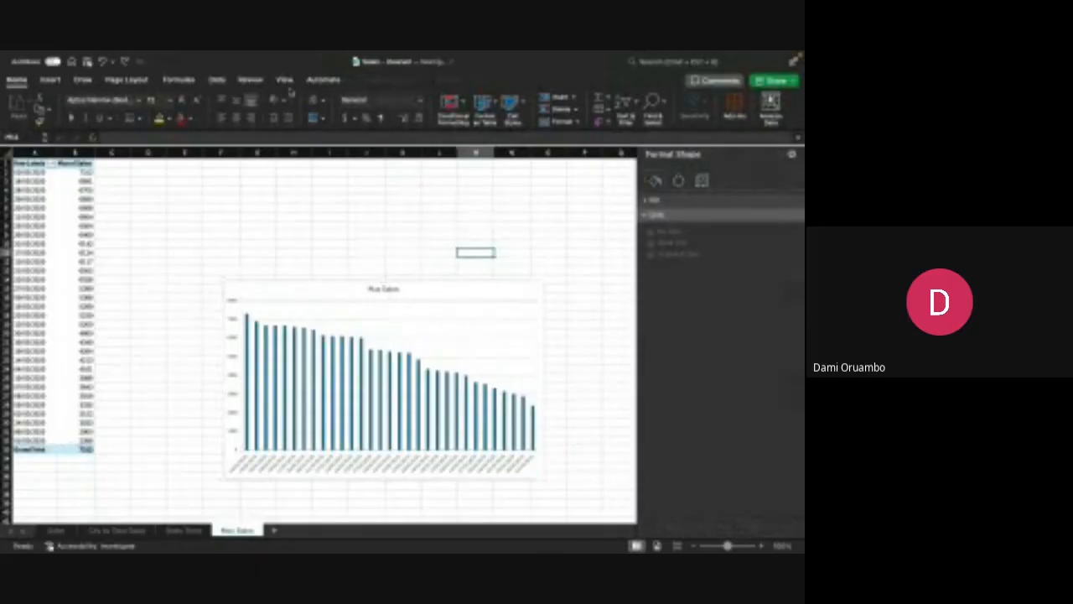
{"action": "right_click", "coordinate": [402, 312]}
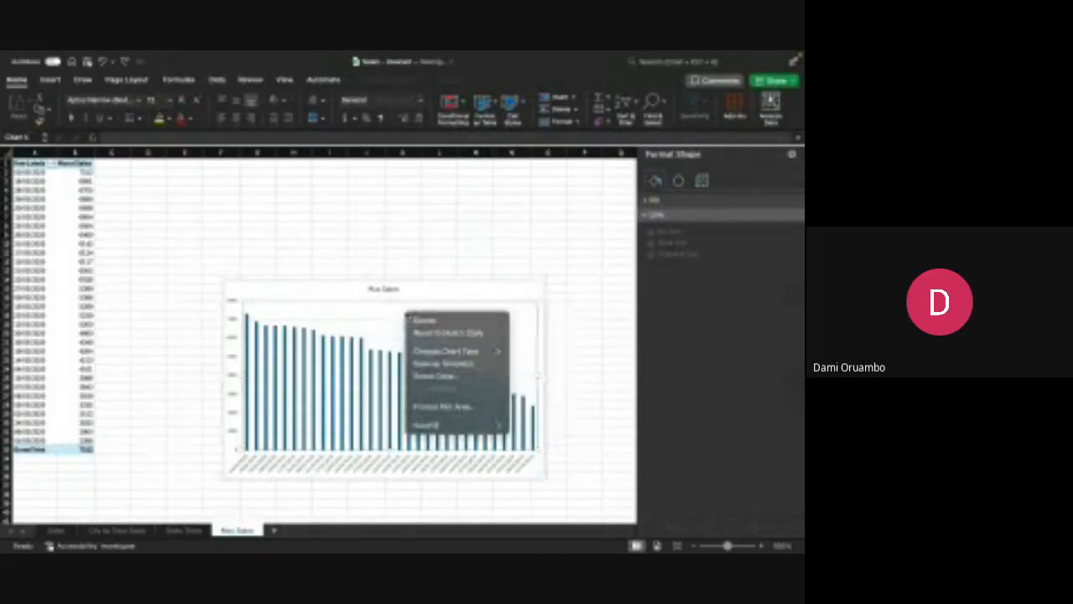
{"action": "left_click", "coordinate": [605, 125]}
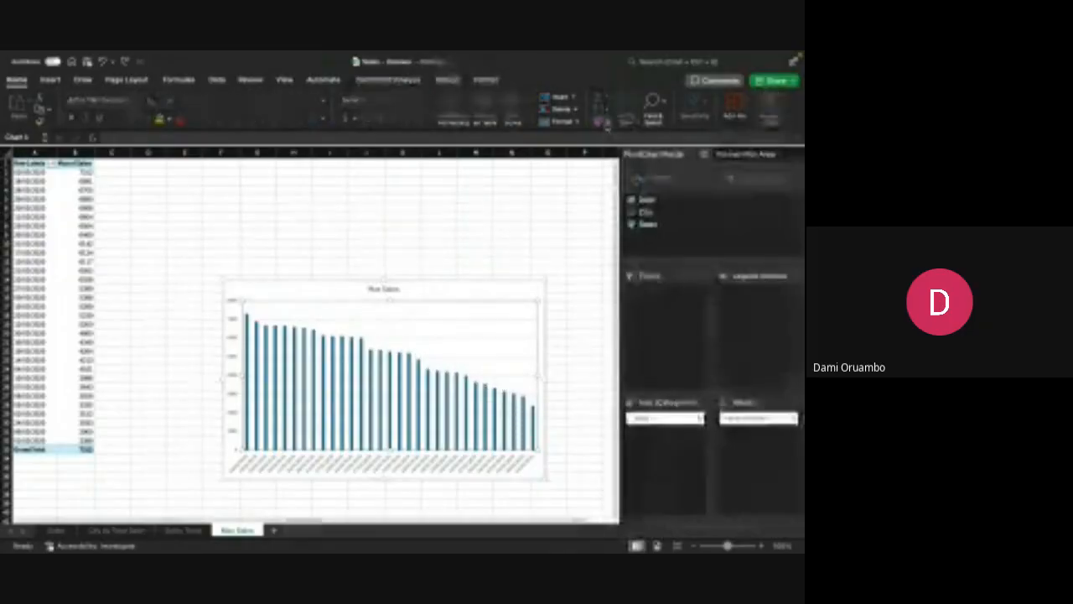
Step: Open the plot area formatting options and check the line chart on the Sales Trend sheet for comparison
{"action": "left_click", "coordinate": [751, 159]}
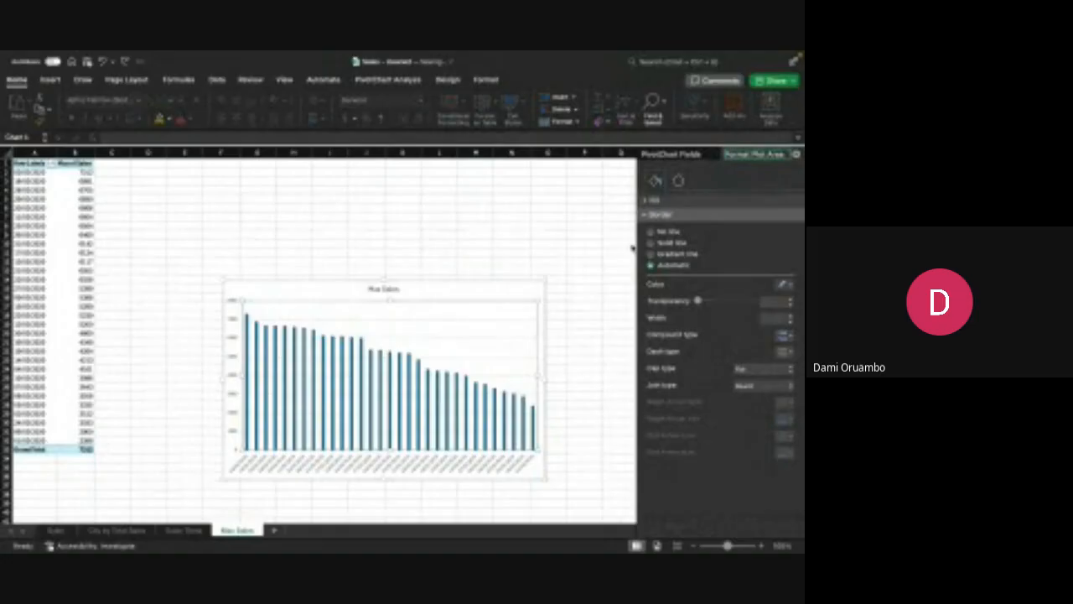
{"action": "left_click", "coordinate": [186, 530]}
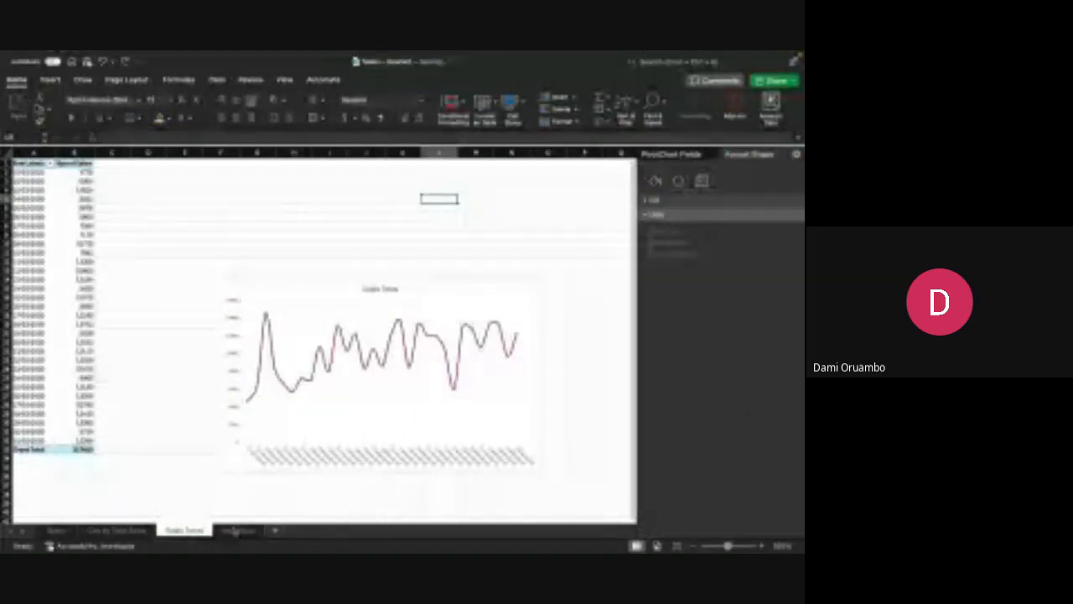
{"action": "left_click", "coordinate": [235, 531]}
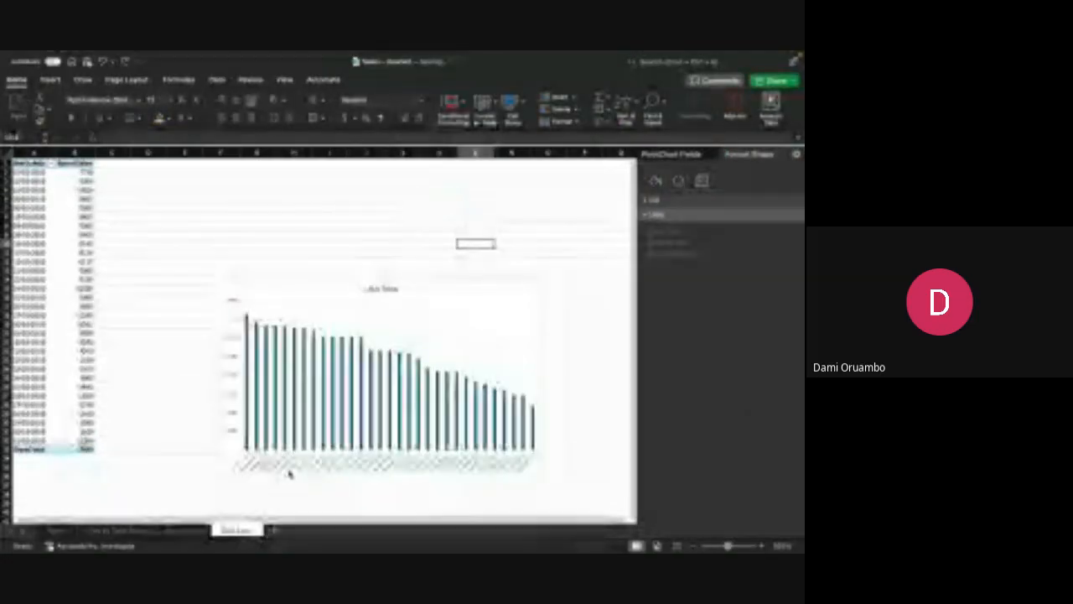
Step: Set a custom text angle of 45° for the date labels on the Max Sales chart's horizontal axis
{"action": "left_click", "coordinate": [291, 468]}
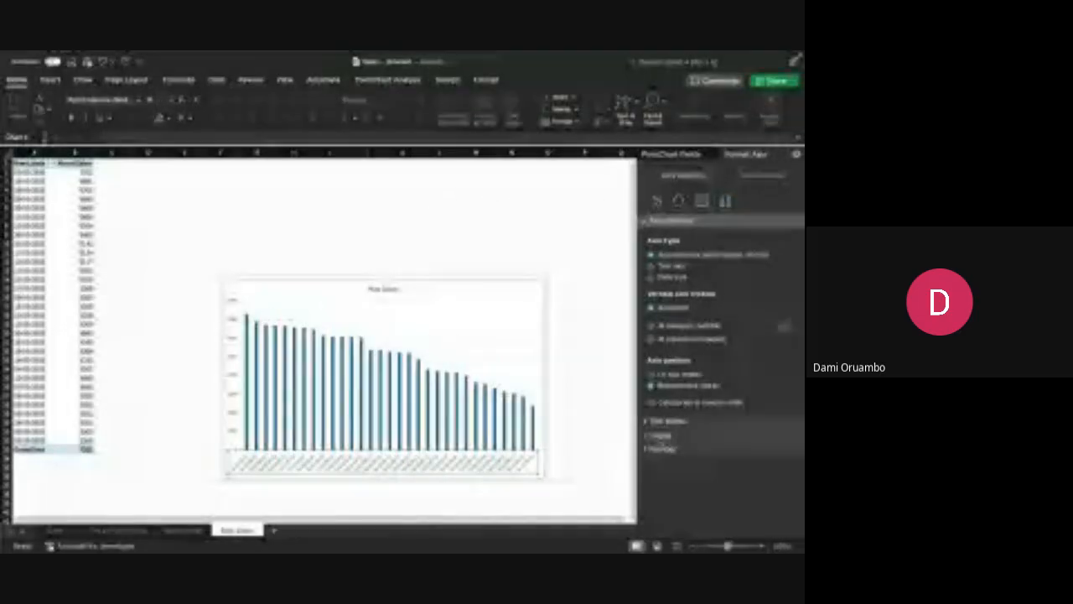
{"action": "left_click", "coordinate": [661, 435]}
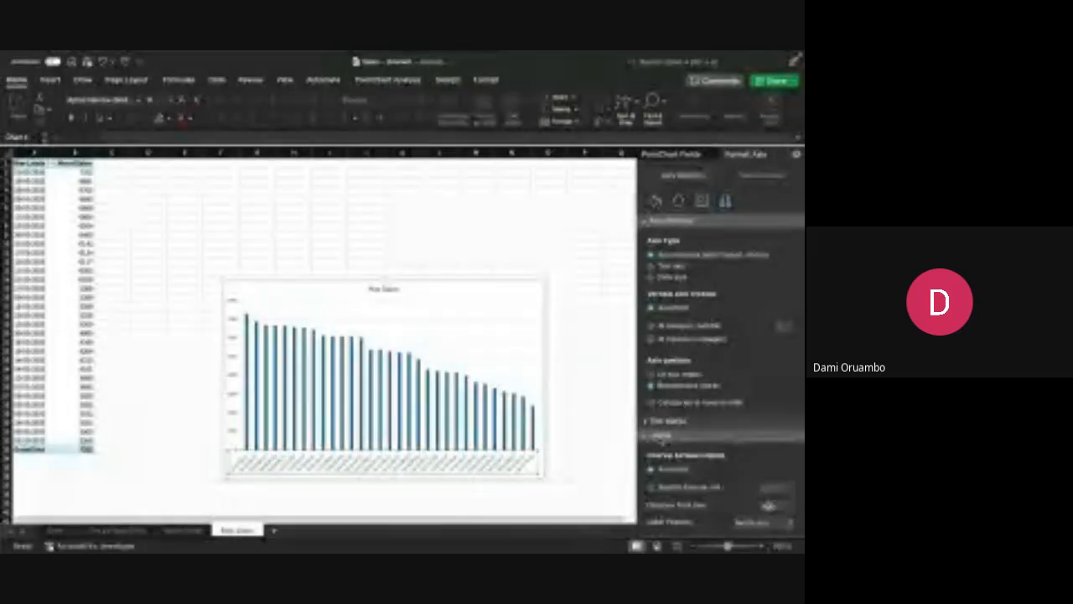
{"action": "scroll", "coordinate": [662, 437], "scroll_direction": "down", "scroll_amount": 1}
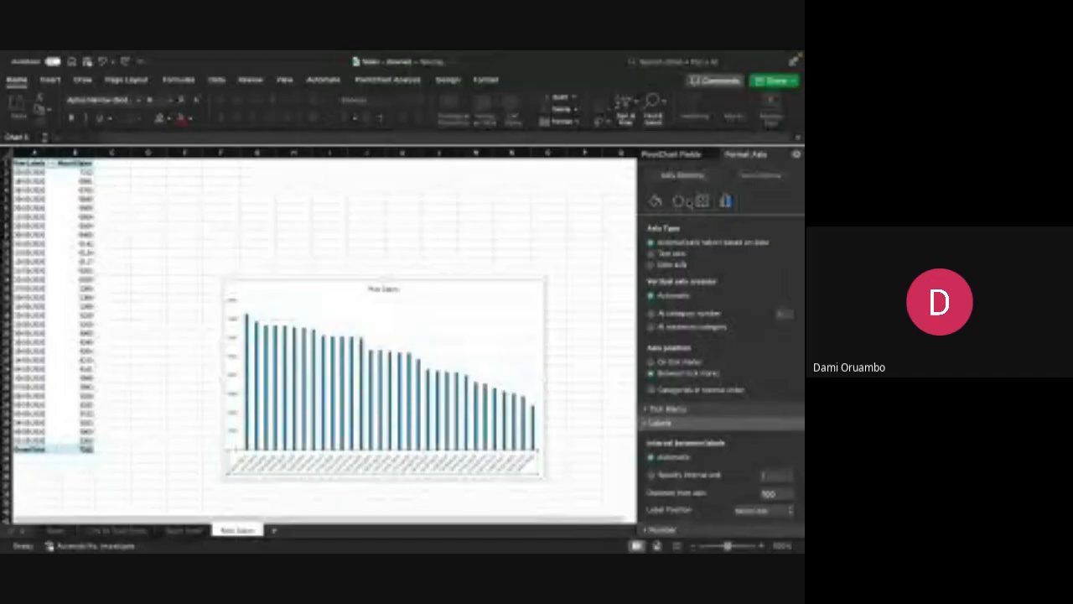
{"action": "left_click", "coordinate": [701, 201]}
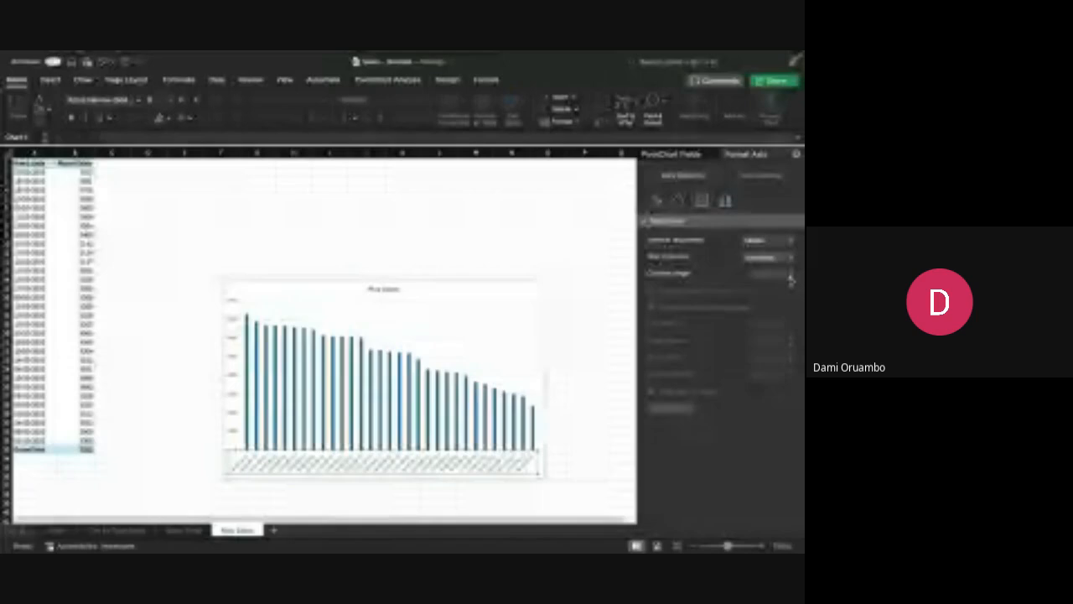
{"action": "left_click", "coordinate": [776, 275]}
{"action": "key", "text": "BackSpace"}
{"action": "key", "text": "BackSpace"}
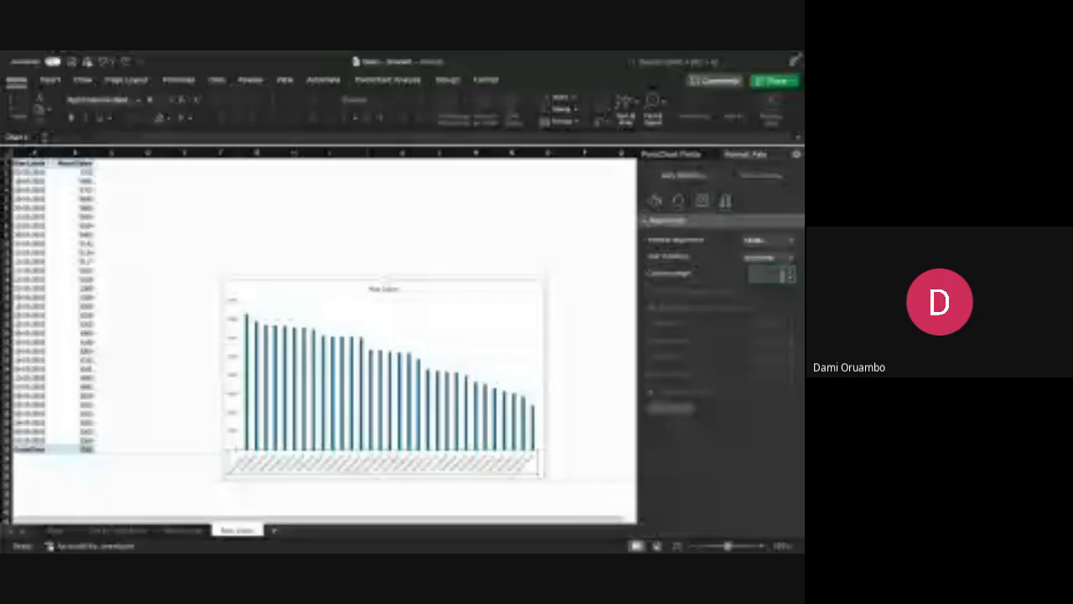
{"action": "type", "text": "45"}
{"action": "left_click", "coordinate": [792, 277]}
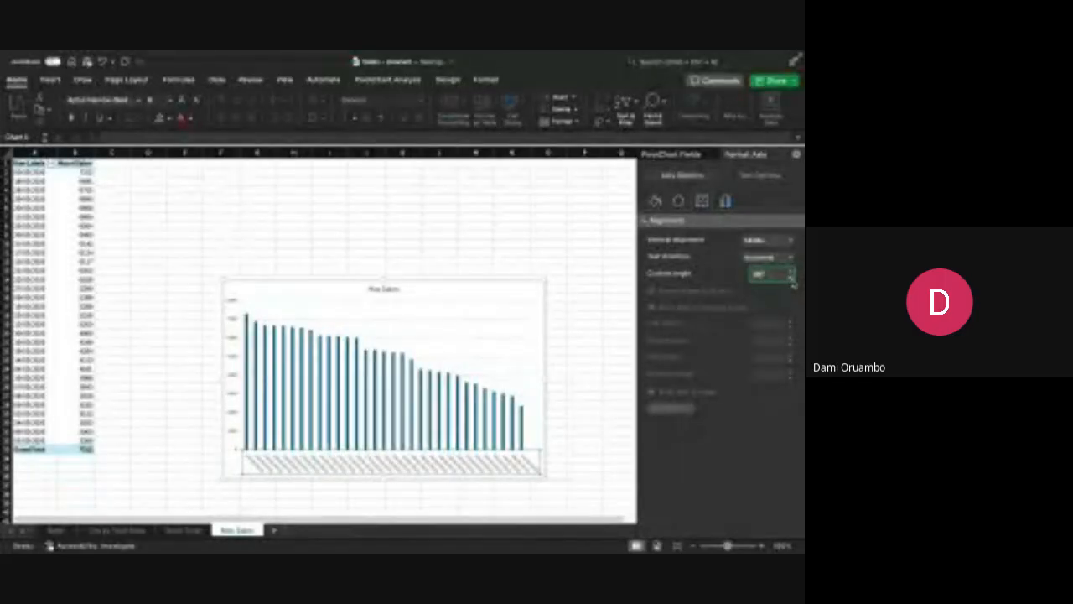
{"action": "left_click", "coordinate": [767, 241]}
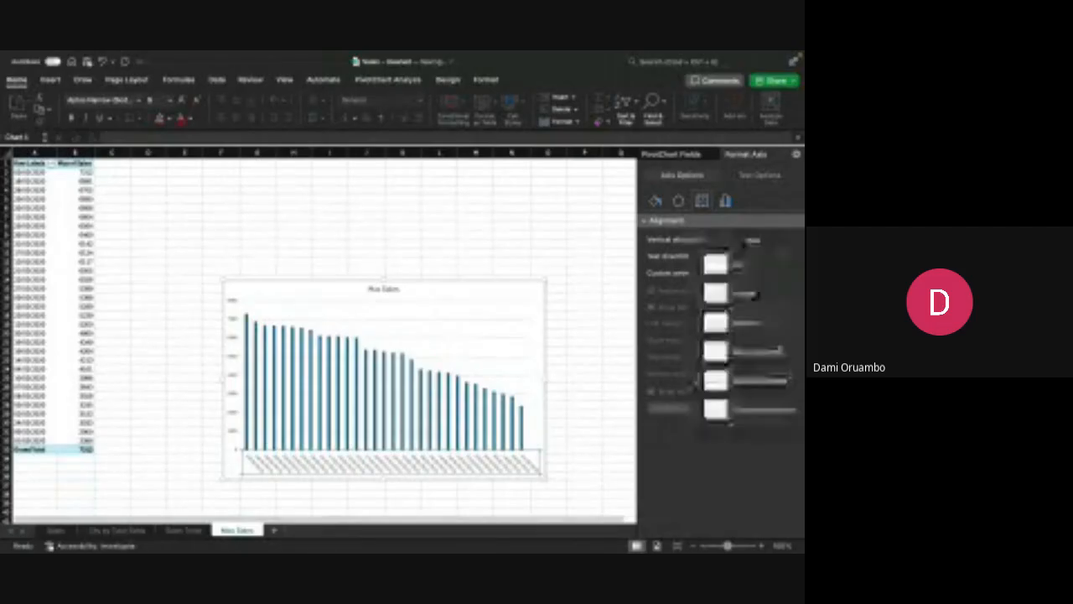
{"action": "left_click", "coordinate": [516, 228]}
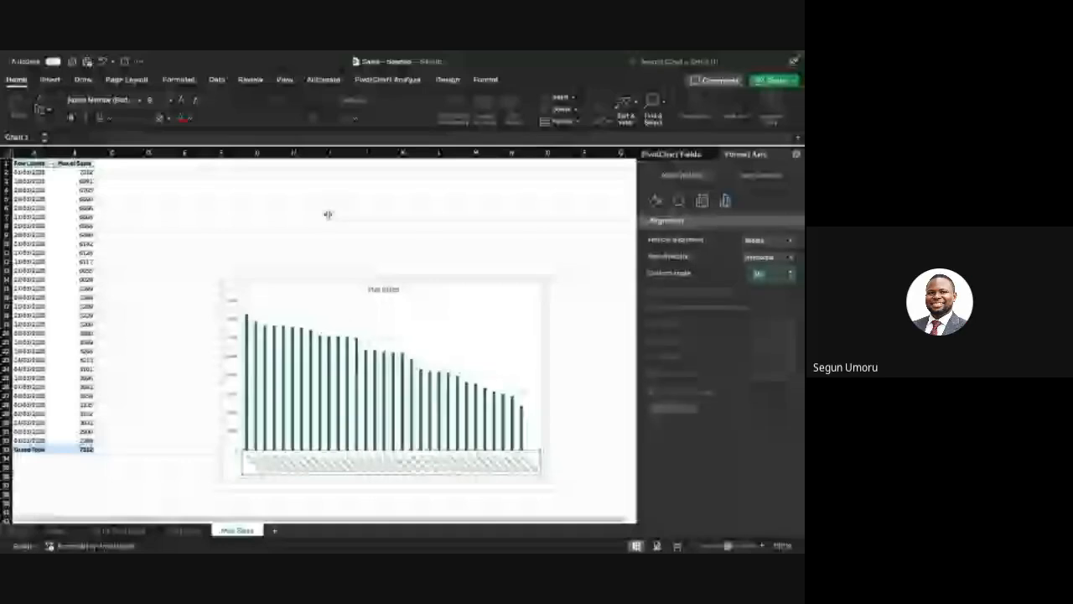
Step: Add data labels to the column series in the Max Sales chart
{"action": "mouse_move", "coordinate": [675, 56]}
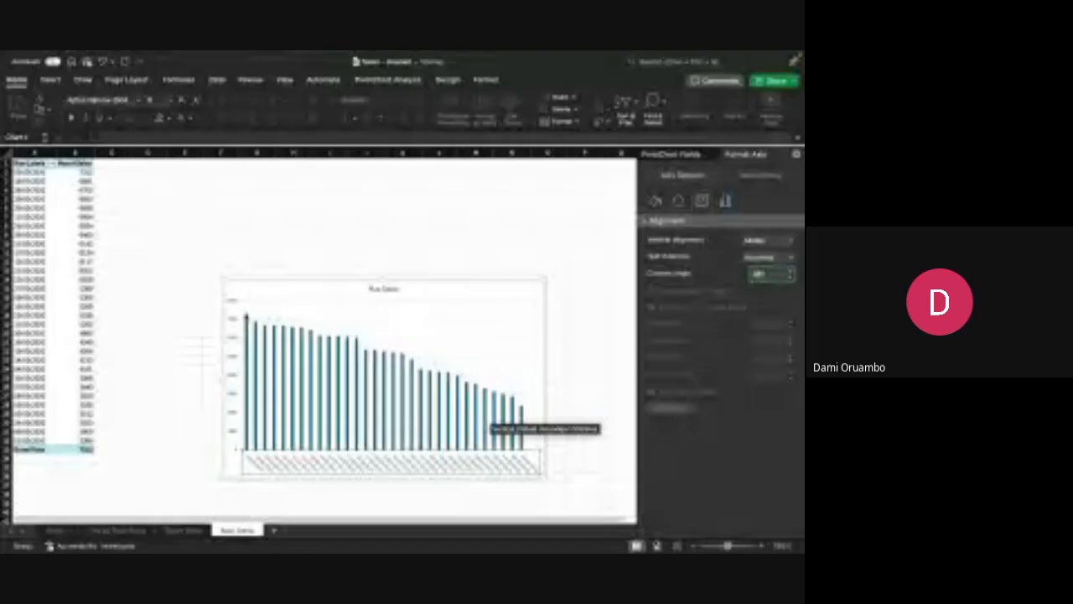
{"action": "left_click", "coordinate": [246, 318]}
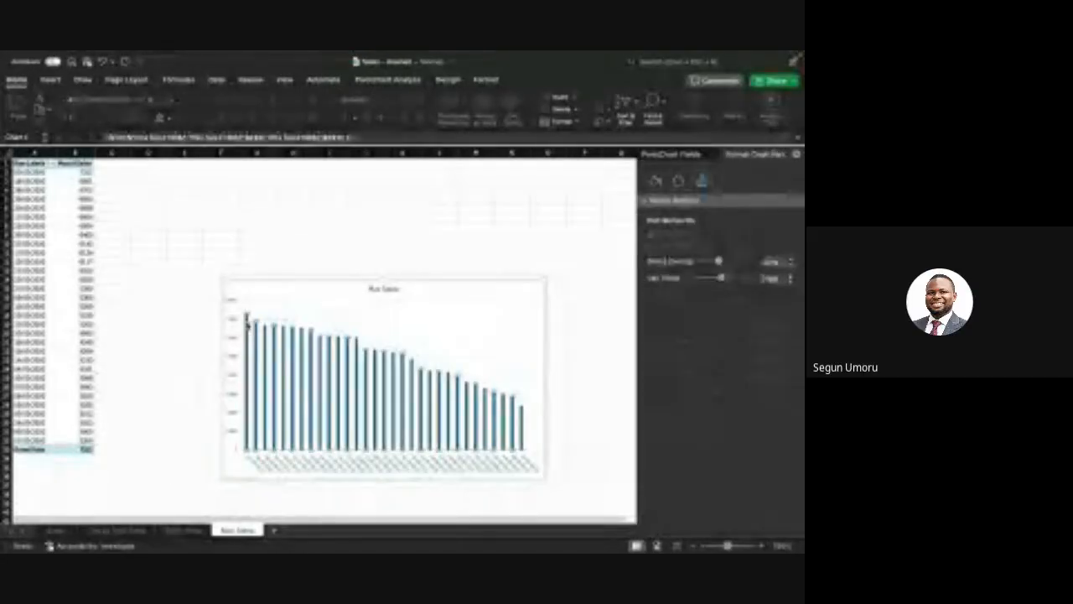
{"action": "right_click", "coordinate": [247, 318]}
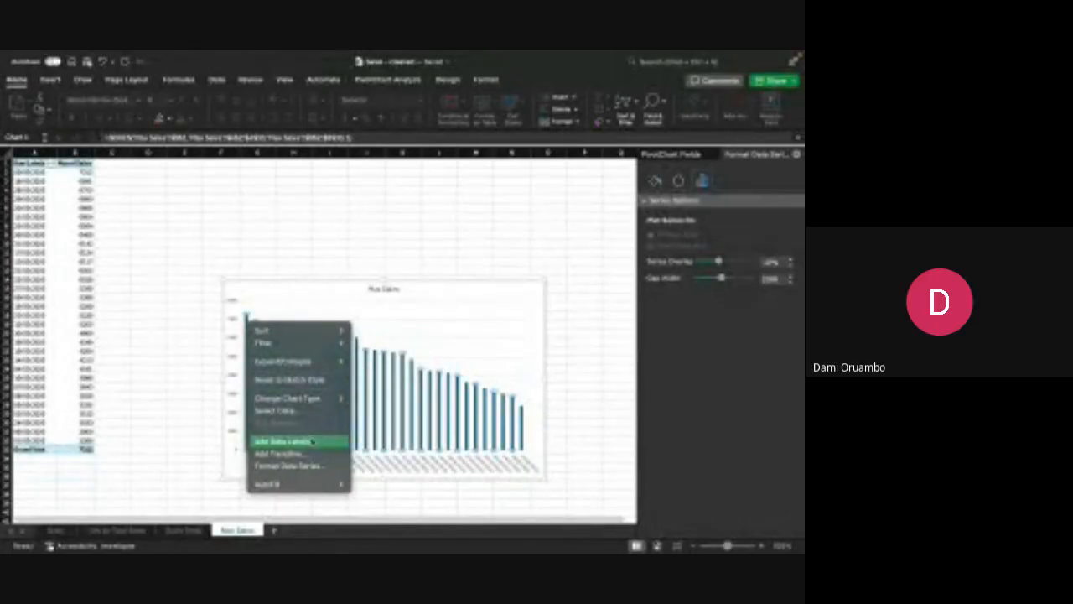
{"action": "left_click", "coordinate": [360, 185]}
{"action": "left_click", "coordinate": [347, 201]}
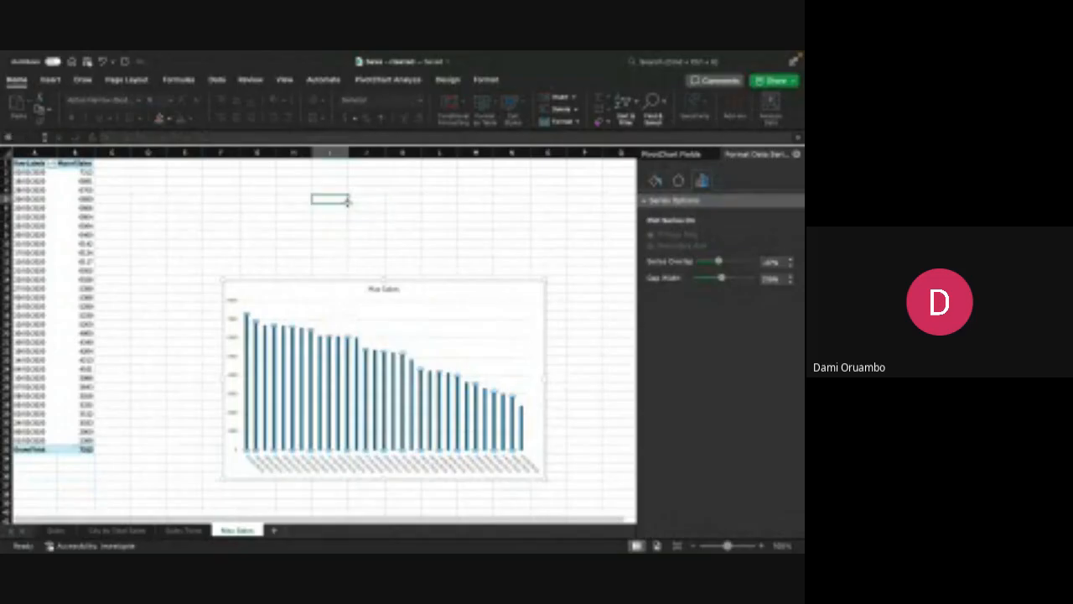
{"action": "left_click", "coordinate": [350, 223]}
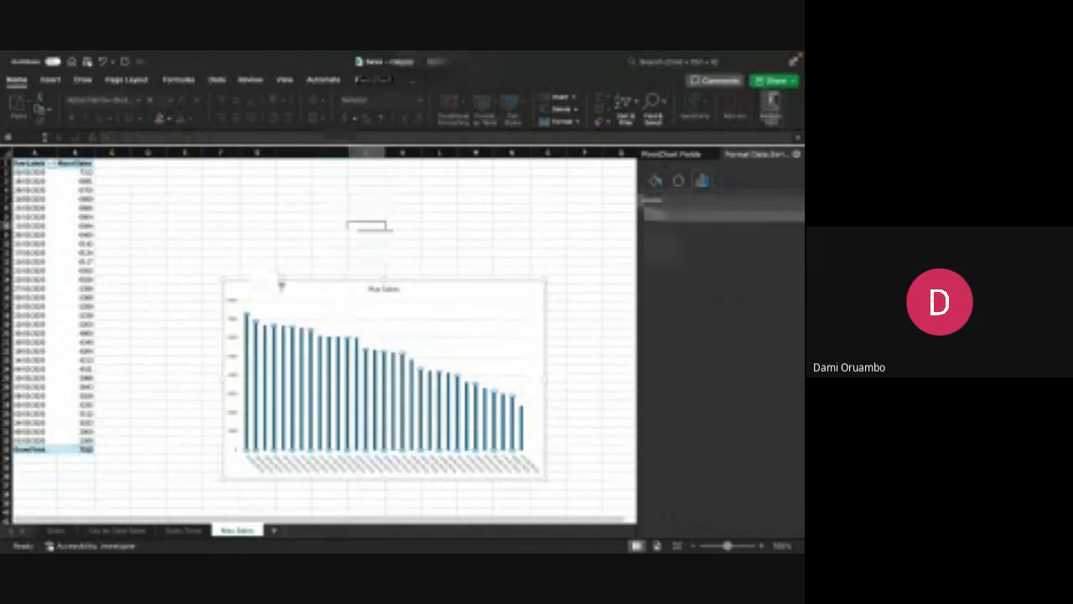
{"action": "right_click", "coordinate": [247, 321]}
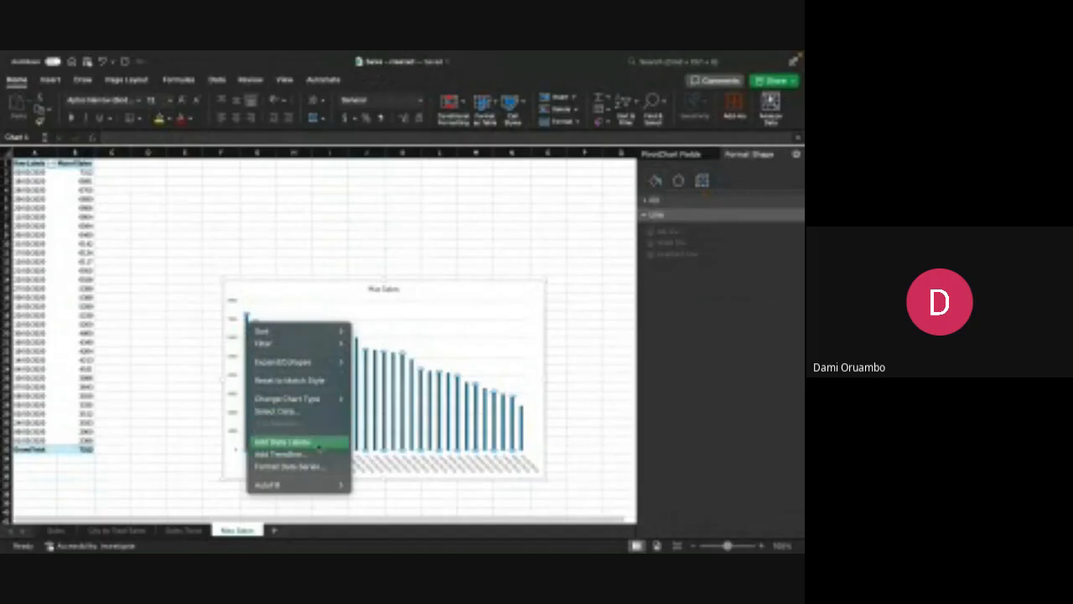
{"action": "left_click", "coordinate": [309, 442]}
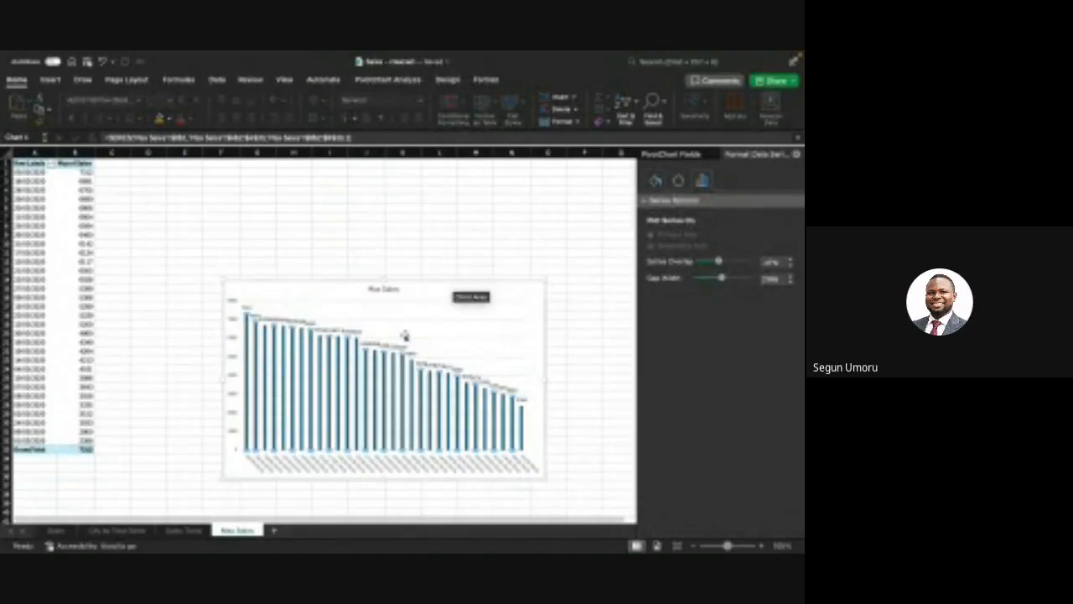
Step: Undo the data labels added to the whole column series in the Max Sales chart
{"action": "key", "text": "super+z"}
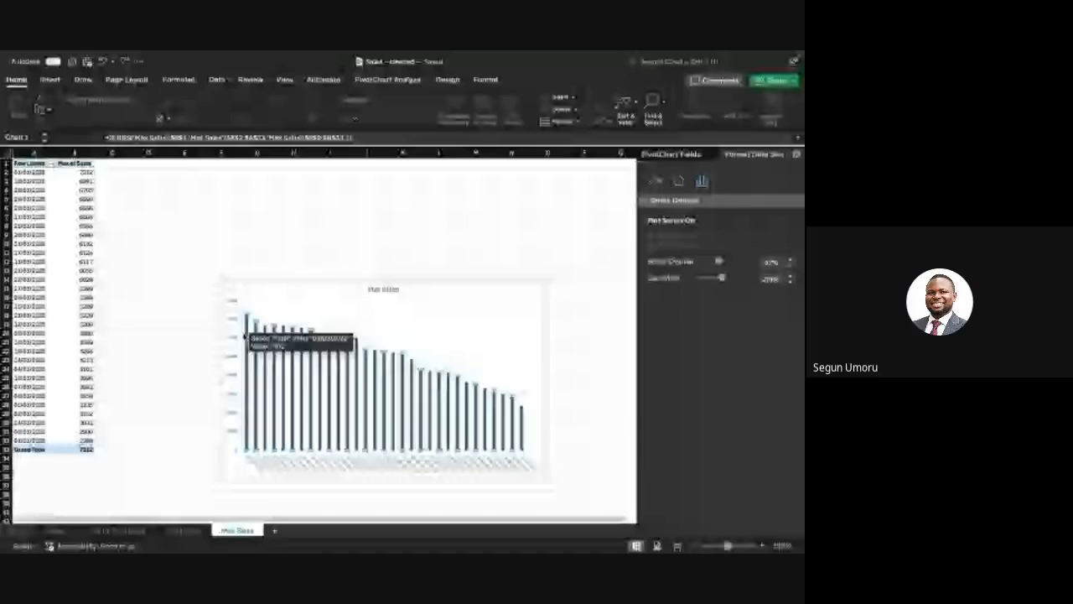
{"action": "scroll", "coordinate": [245, 336], "scroll_direction": "down", "scroll_amount": 1}
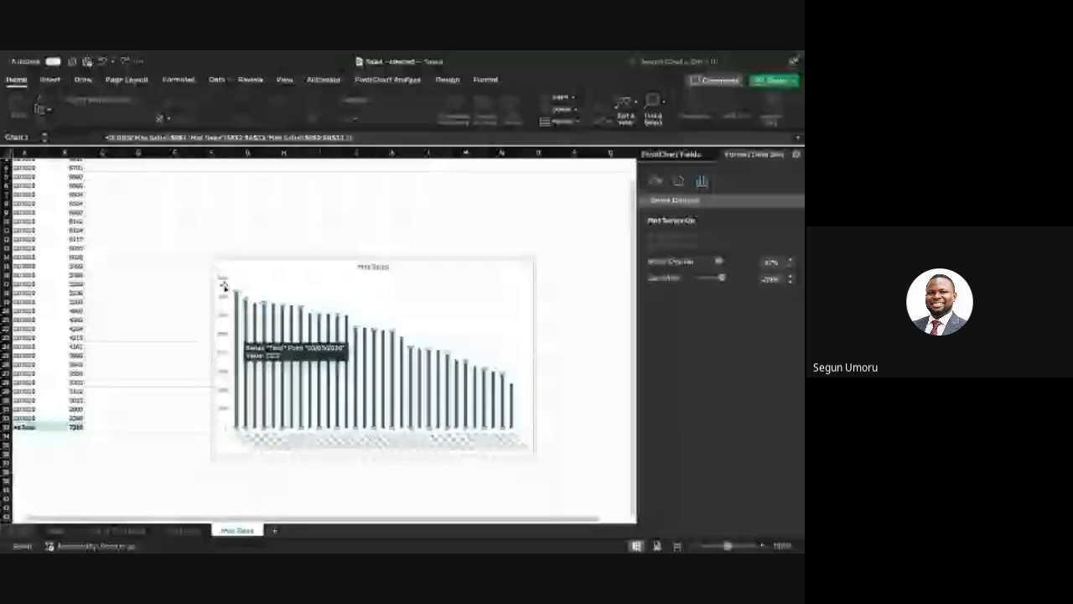
{"action": "right_click", "coordinate": [228, 289]}
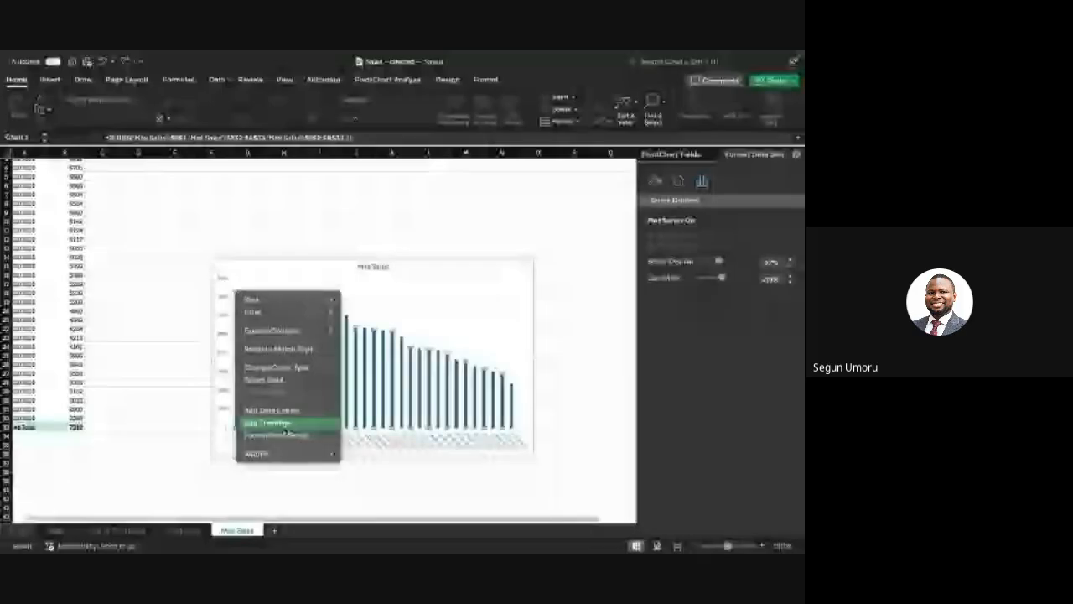
{"action": "mouse_move", "coordinate": [285, 369]}
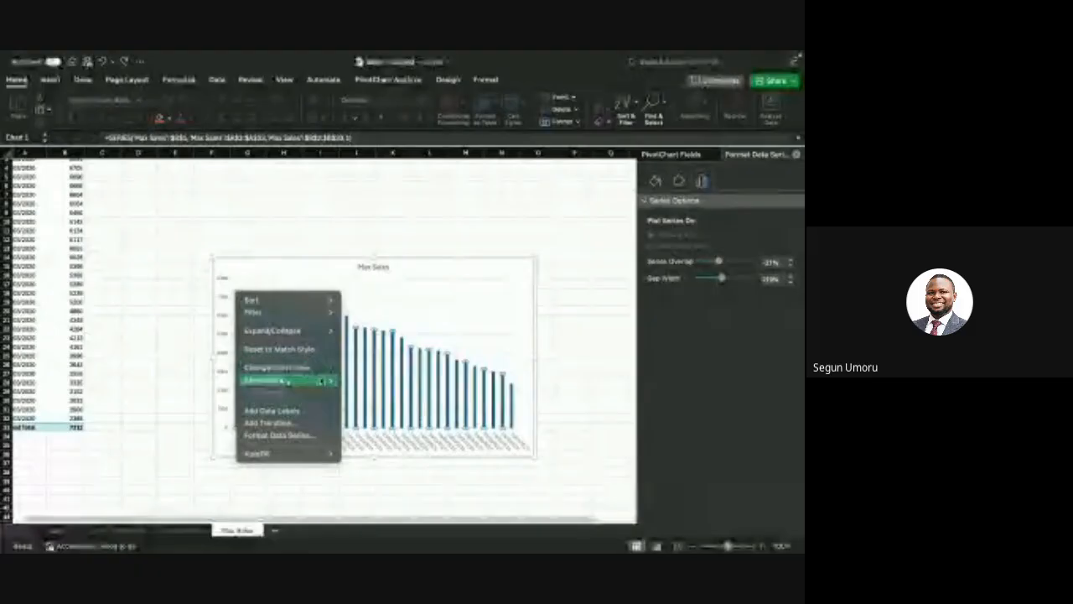
{"action": "left_click", "coordinate": [322, 381]}
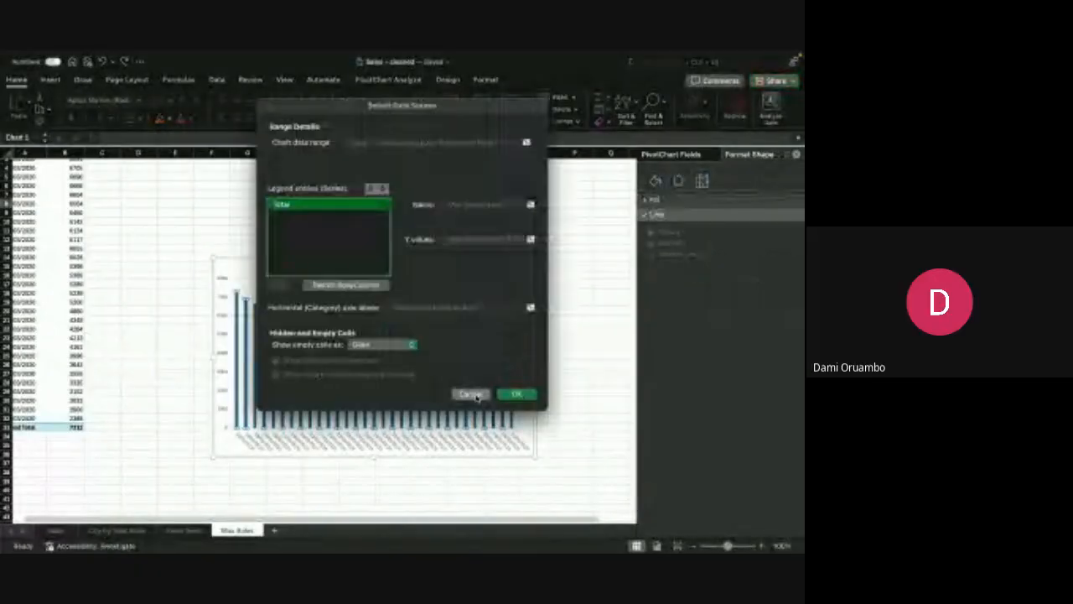
{"action": "left_click", "coordinate": [472, 395]}
{"action": "left_click", "coordinate": [476, 398]}
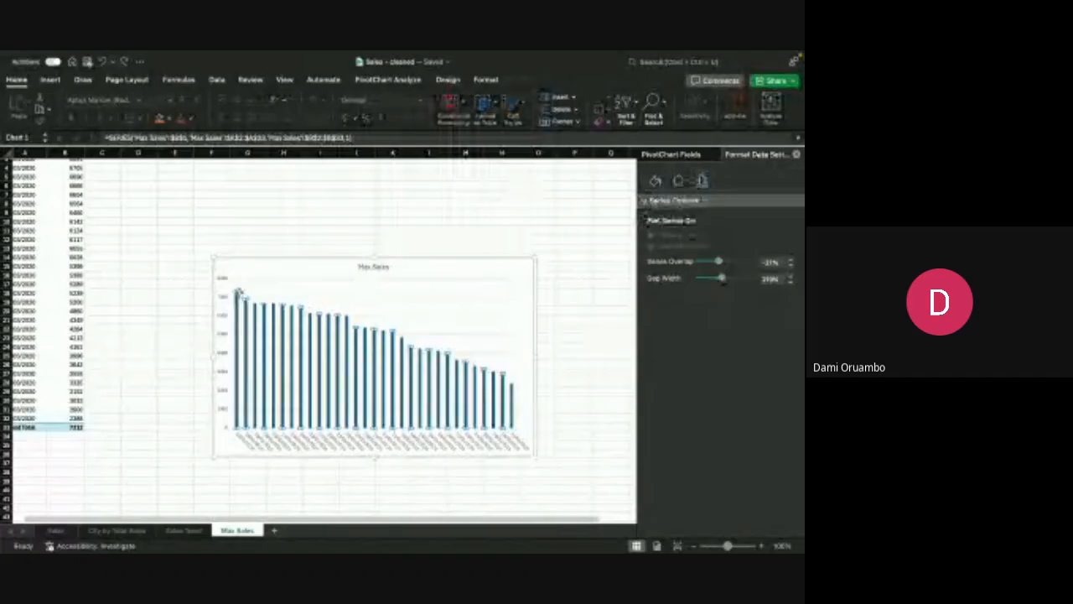
{"action": "right_click", "coordinate": [238, 295]}
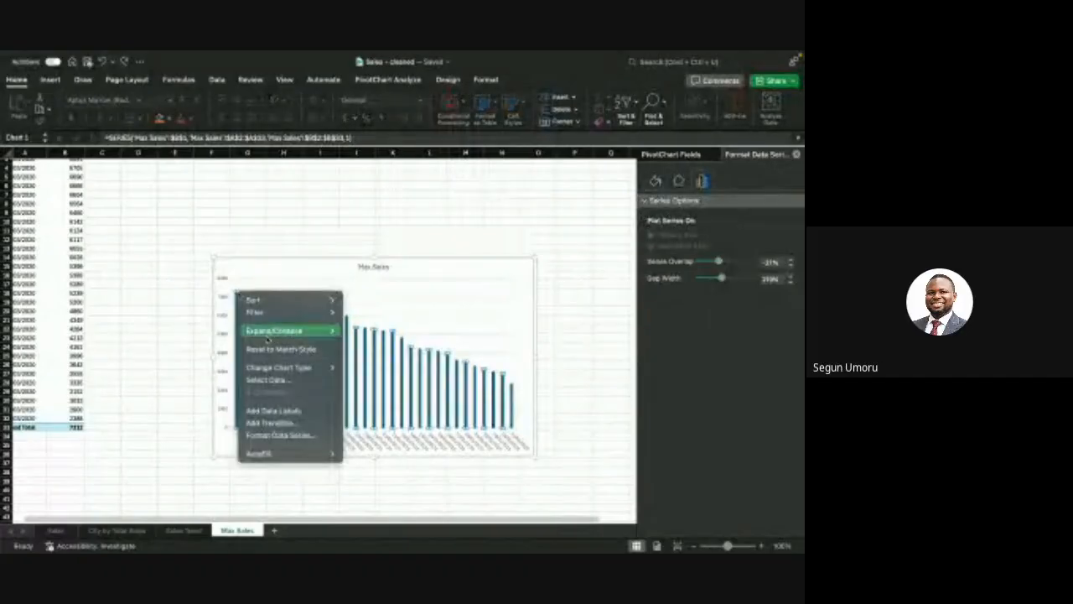
{"action": "mouse_move", "coordinate": [288, 367]}
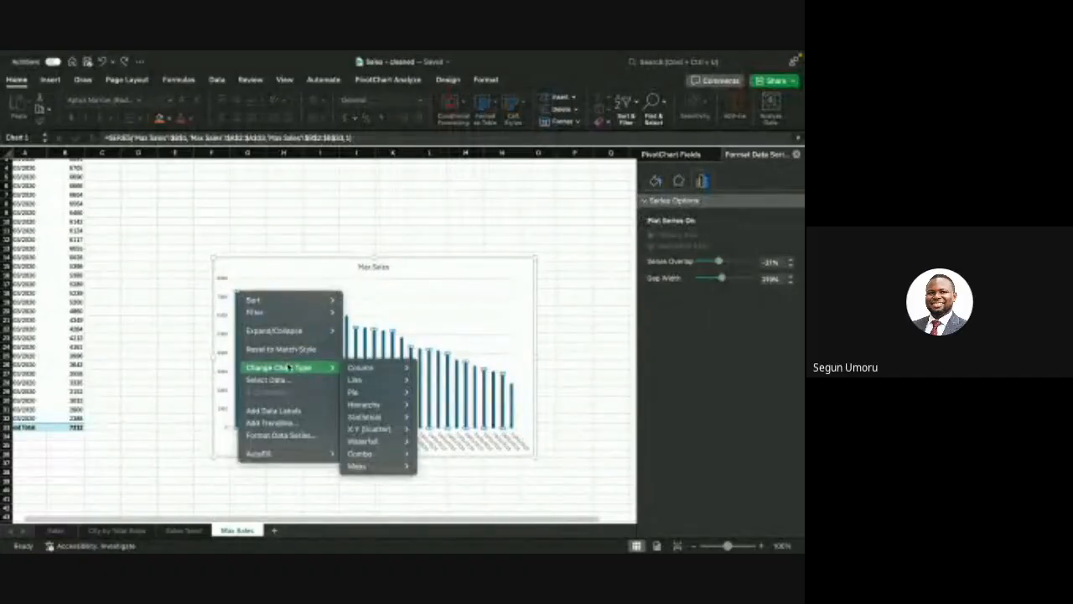
{"action": "left_click", "coordinate": [448, 235]}
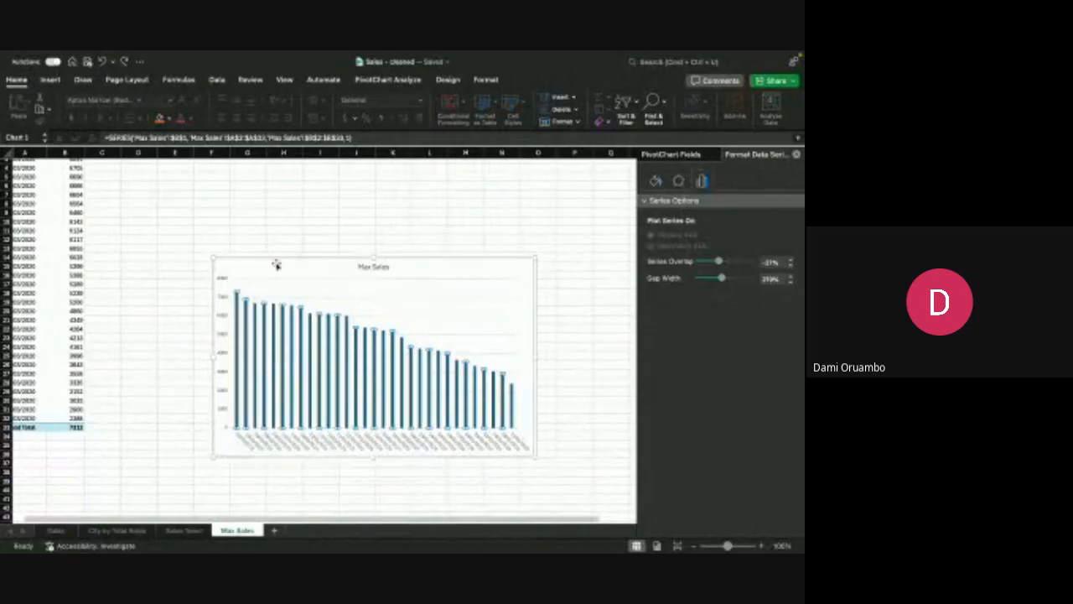
{"action": "left_click", "coordinate": [287, 210]}
{"action": "left_click", "coordinate": [279, 277]}
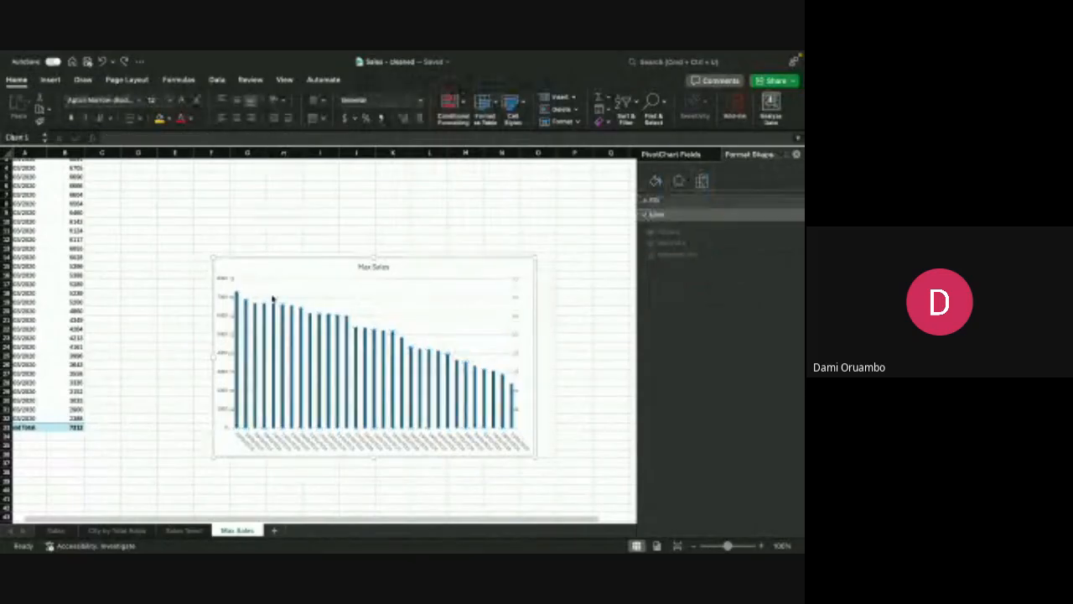
{"action": "left_click", "coordinate": [286, 279]}
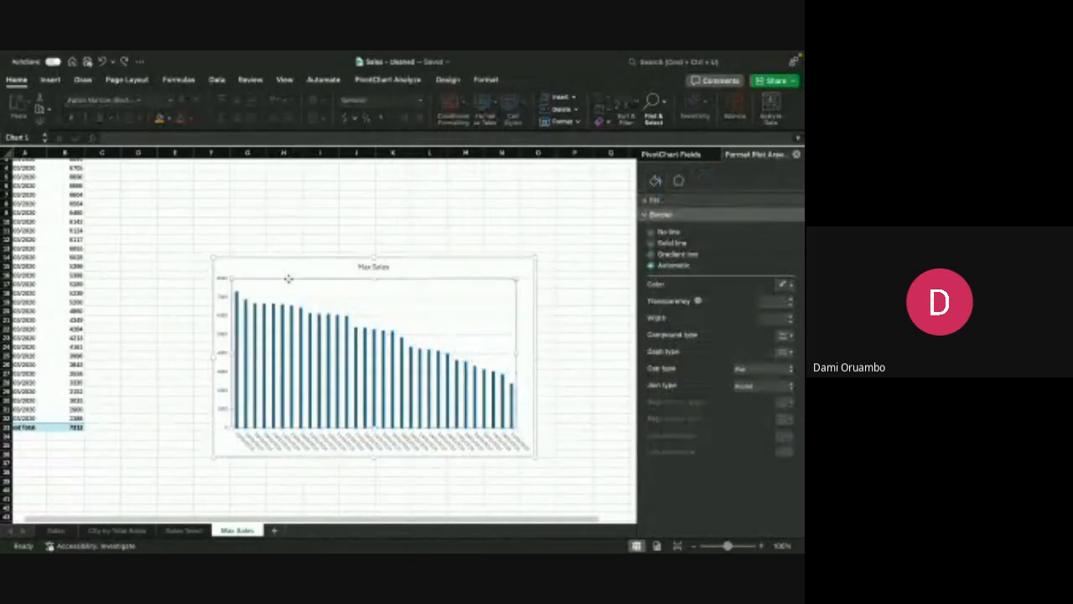
{"action": "left_click", "coordinate": [320, 297]}
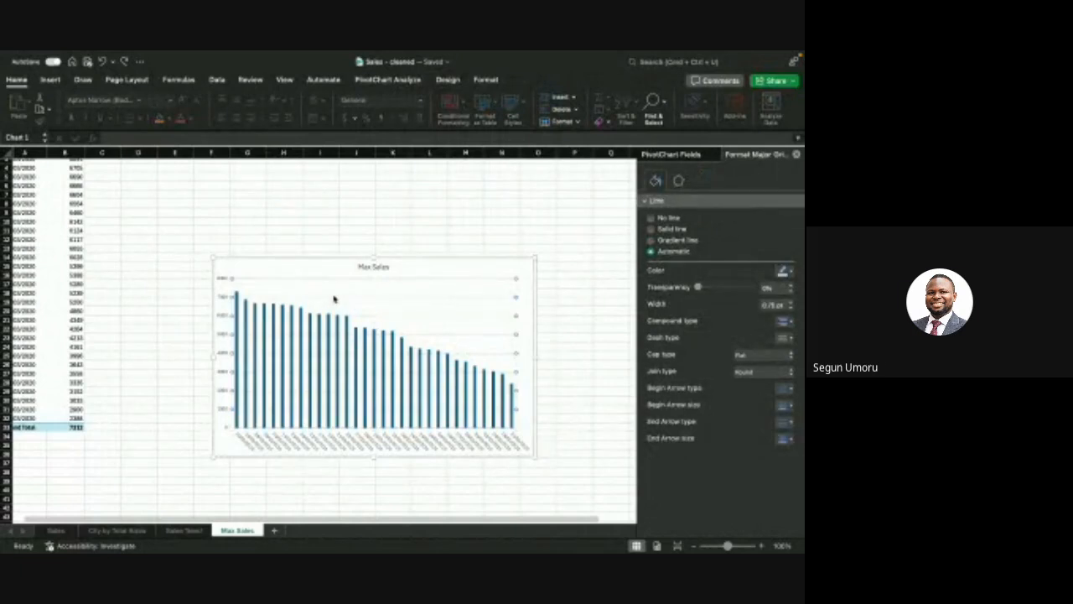
{"action": "left_click", "coordinate": [332, 281]}
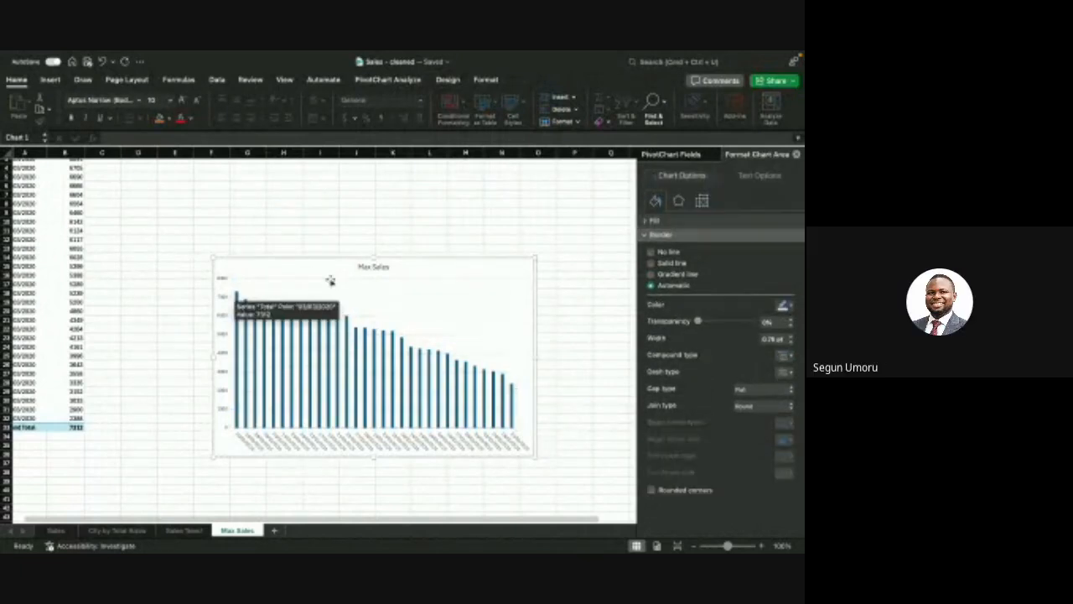
{"action": "left_click", "coordinate": [236, 295]}
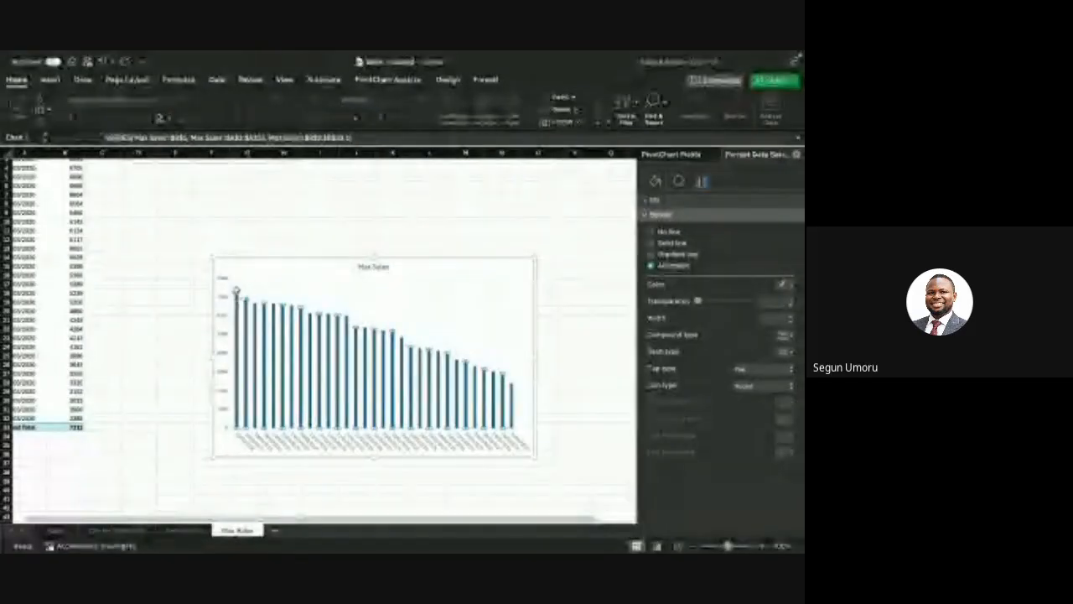
{"action": "left_click", "coordinate": [294, 224]}
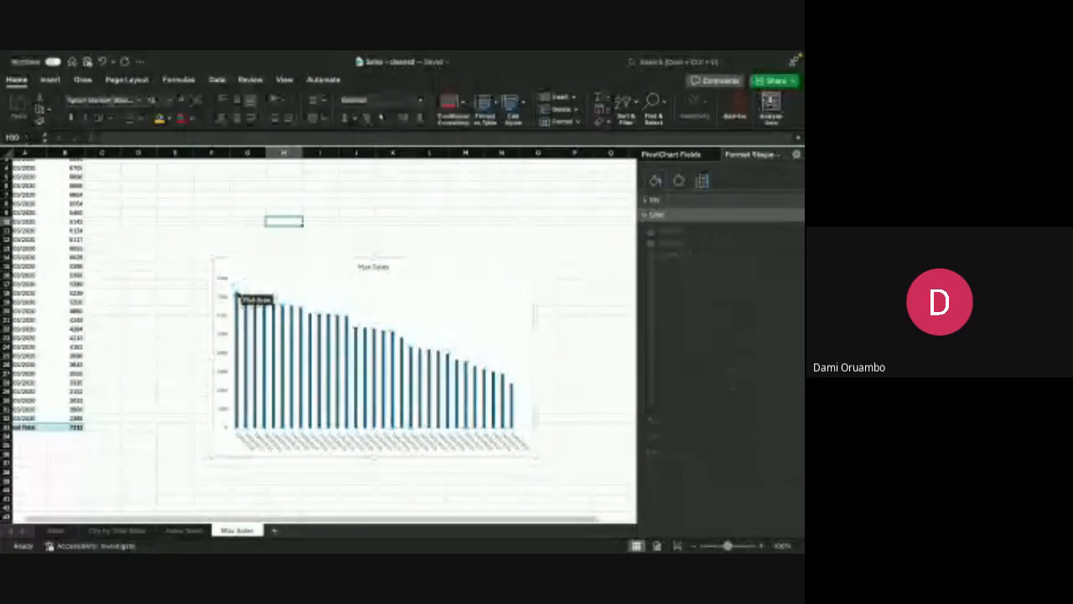
{"action": "right_click", "coordinate": [236, 295]}
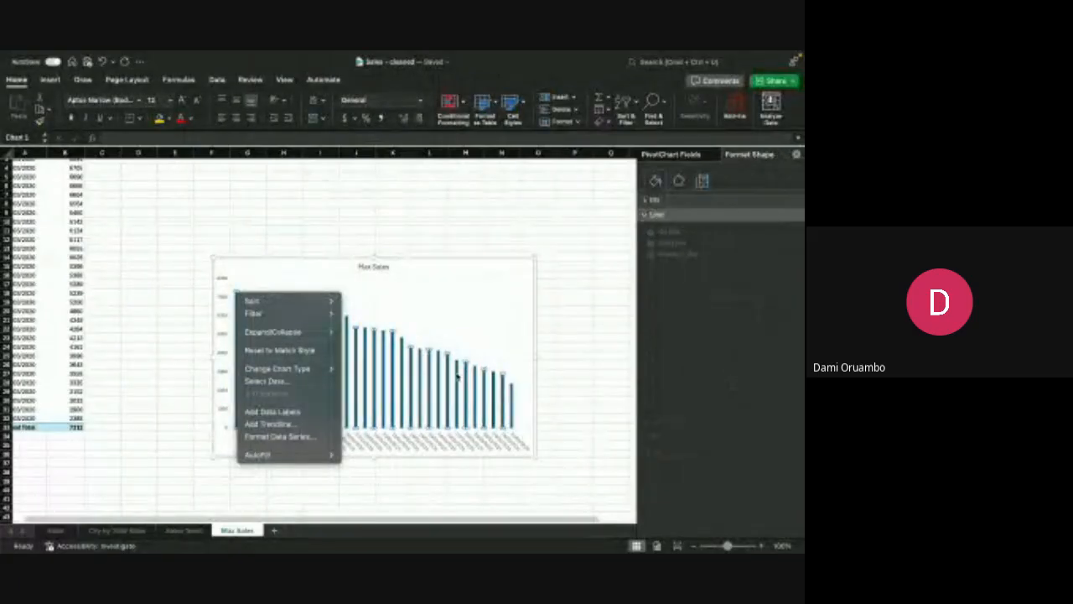
{"action": "left_click", "coordinate": [389, 297]}
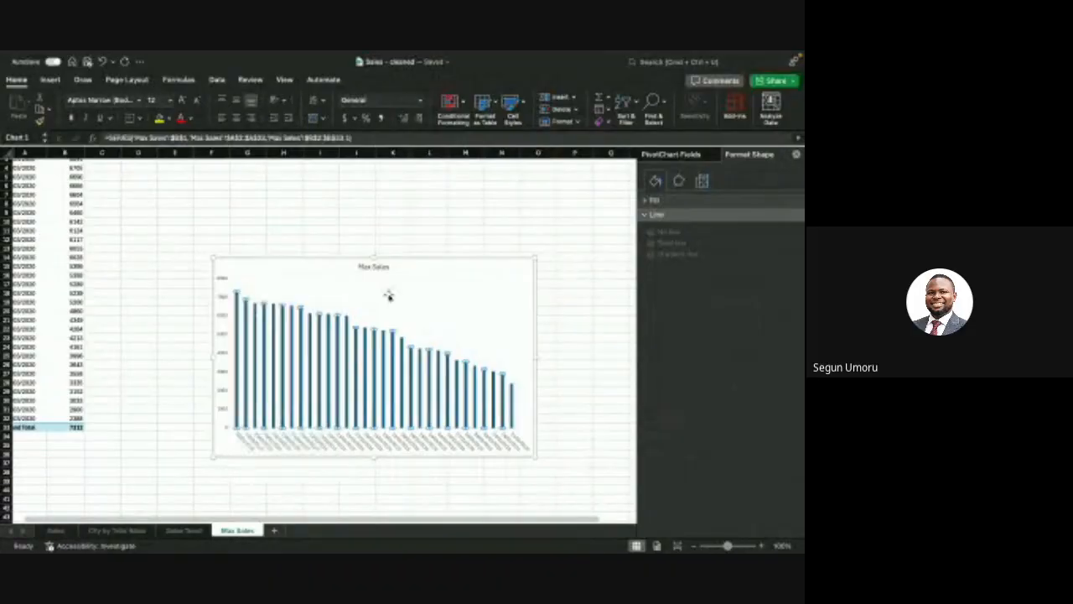
{"action": "left_click", "coordinate": [270, 296]}
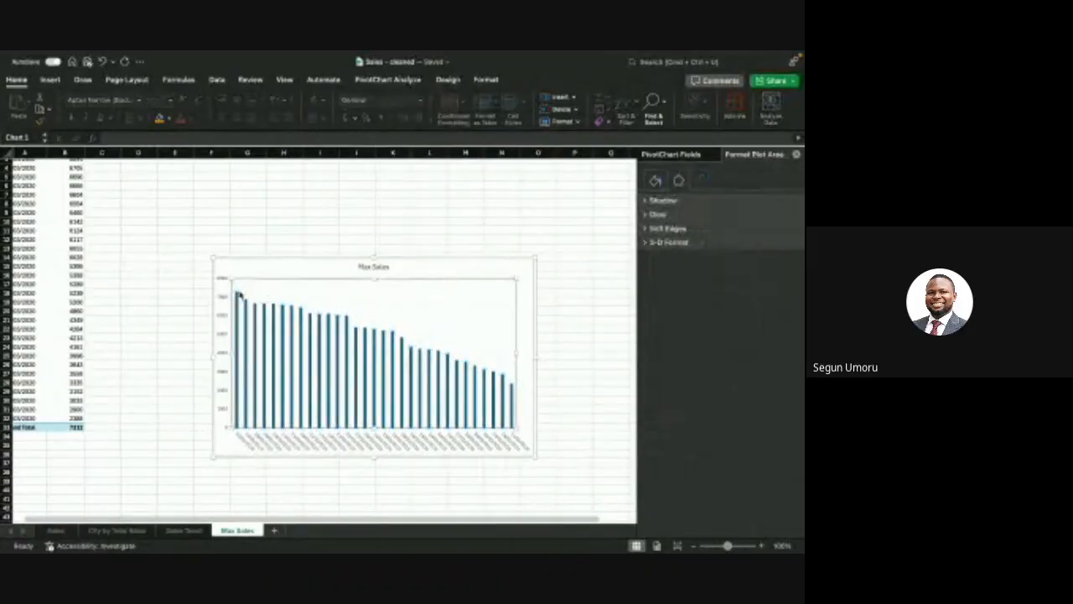
Step: Add a data label only to the first, tallest column in the Max Sales chart
{"action": "mouse_move", "coordinate": [240, 296]}
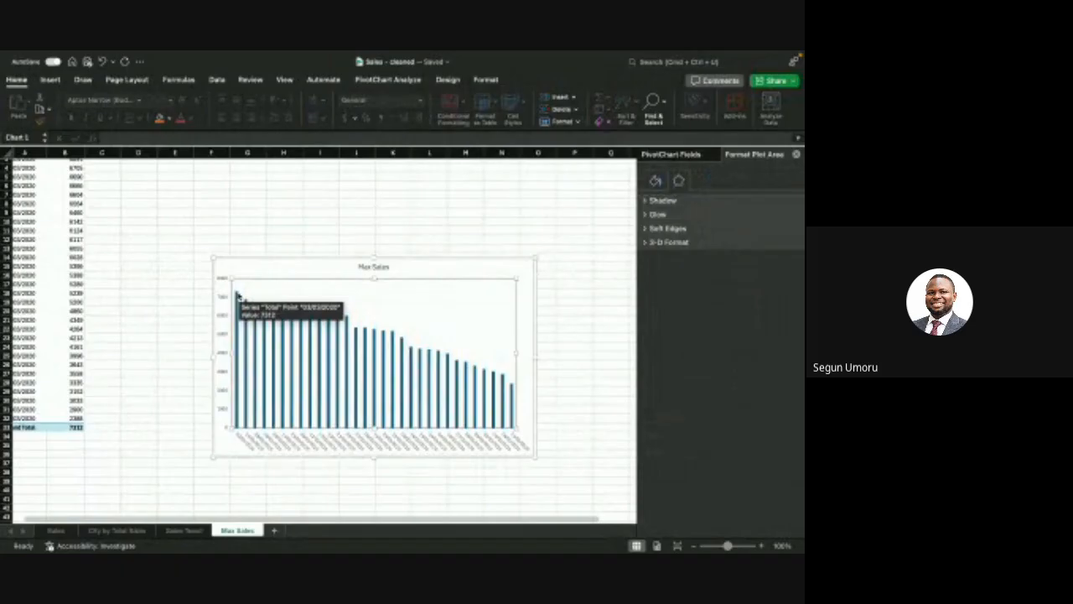
{"action": "left_click", "coordinate": [238, 295]}
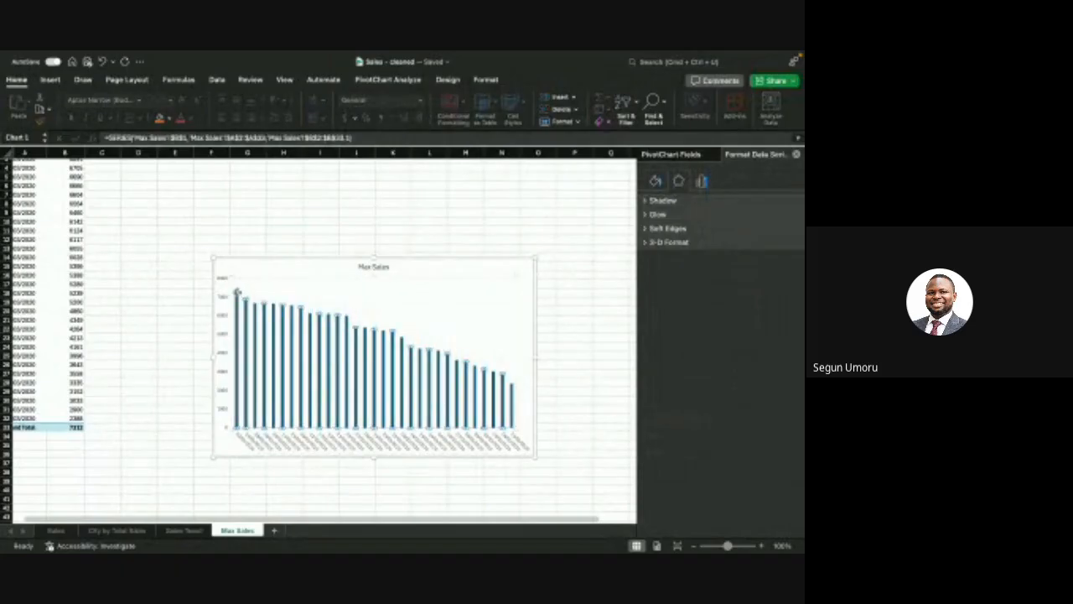
{"action": "left_click", "coordinate": [238, 295]}
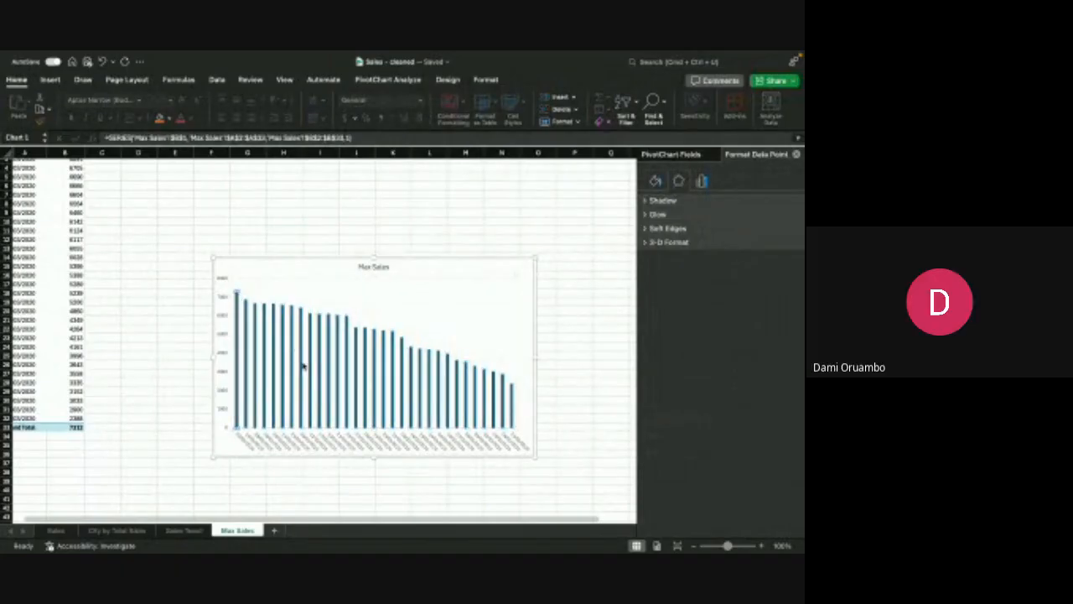
{"action": "mouse_move", "coordinate": [242, 342]}
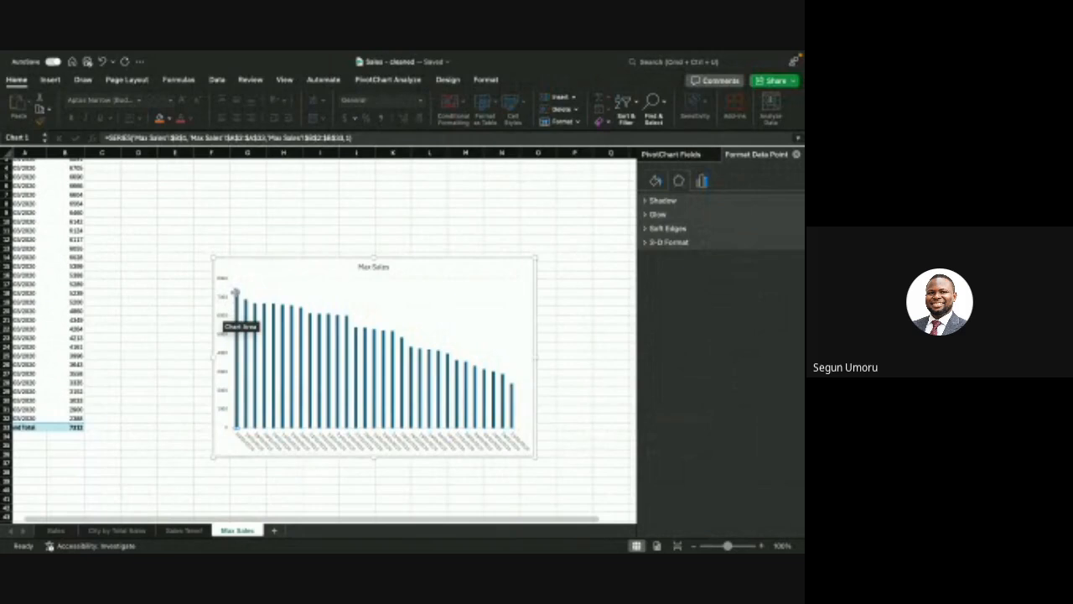
{"action": "mouse_move", "coordinate": [237, 300]}
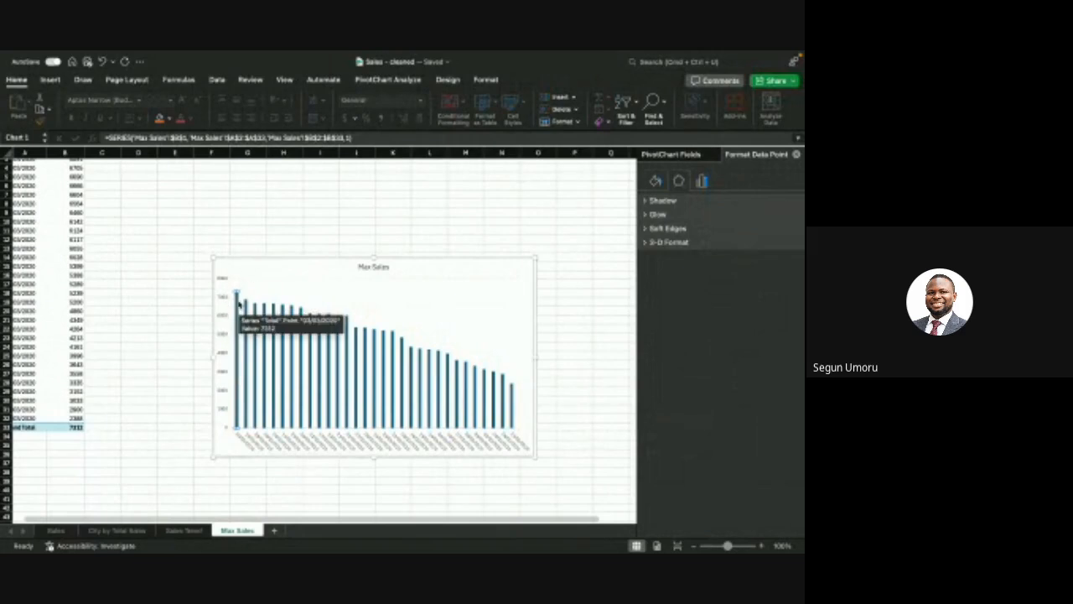
{"action": "right_click", "coordinate": [235, 301]}
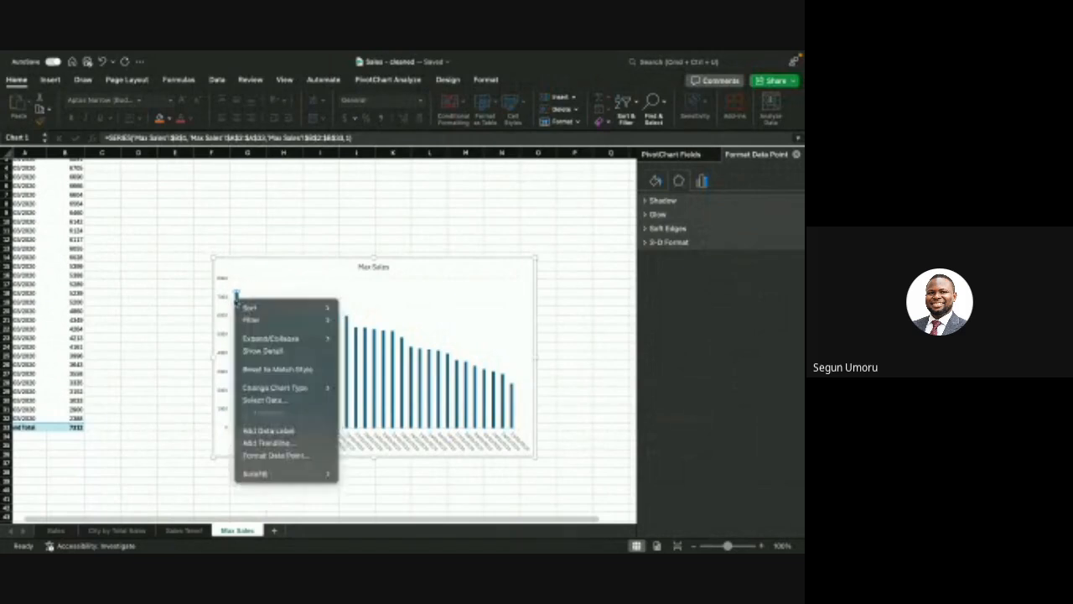
{"action": "left_click", "coordinate": [236, 302]}
{"action": "scroll", "coordinate": [236, 302], "scroll_direction": "up", "scroll_amount": 1}
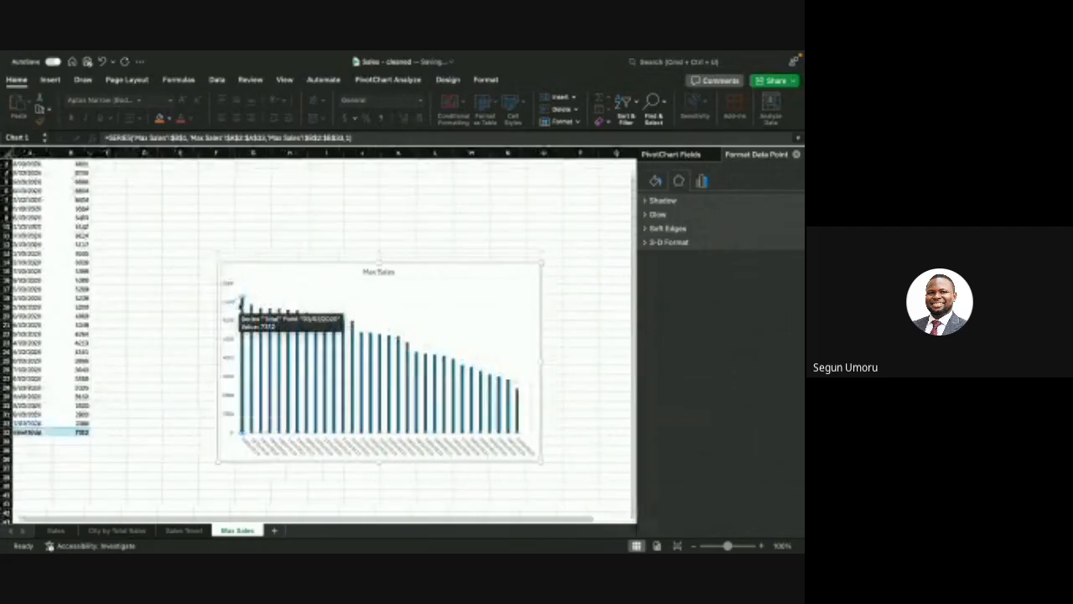
{"action": "right_click", "coordinate": [241, 300]}
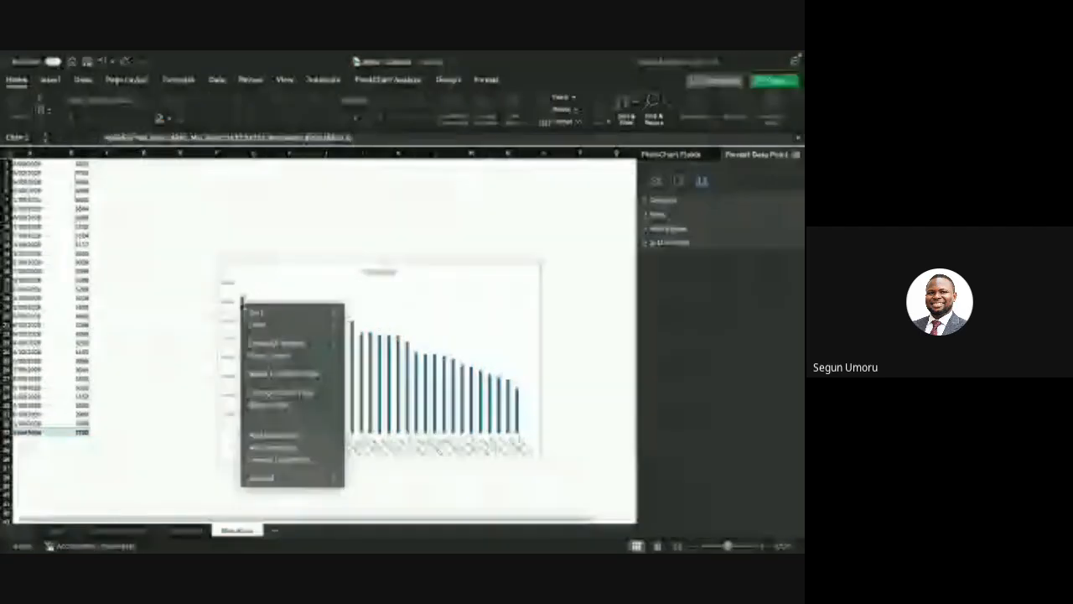
{"action": "left_click", "coordinate": [304, 436]}
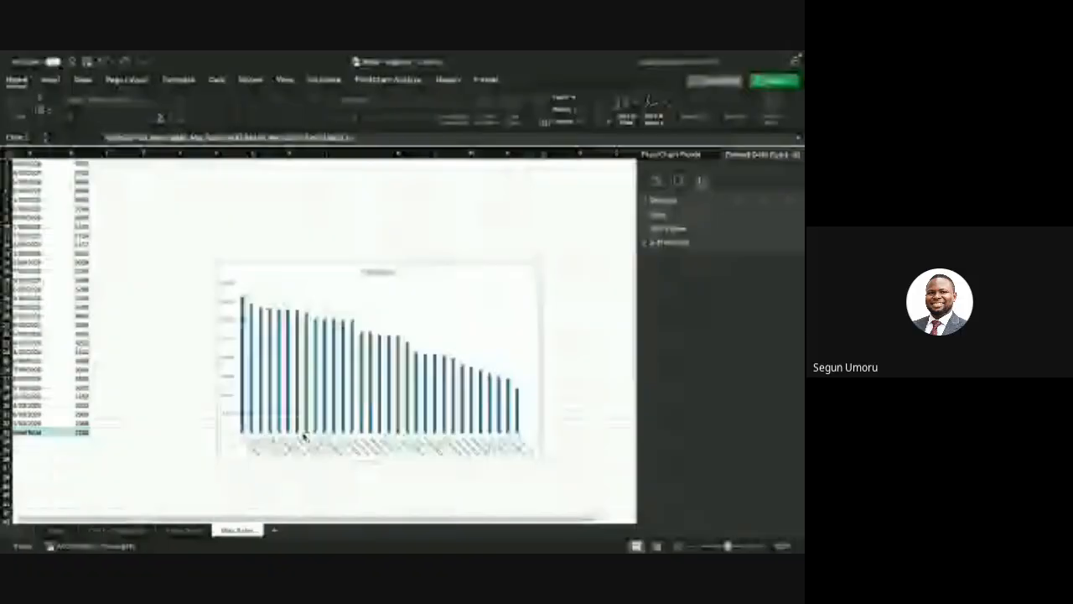
{"action": "left_click", "coordinate": [300, 226]}
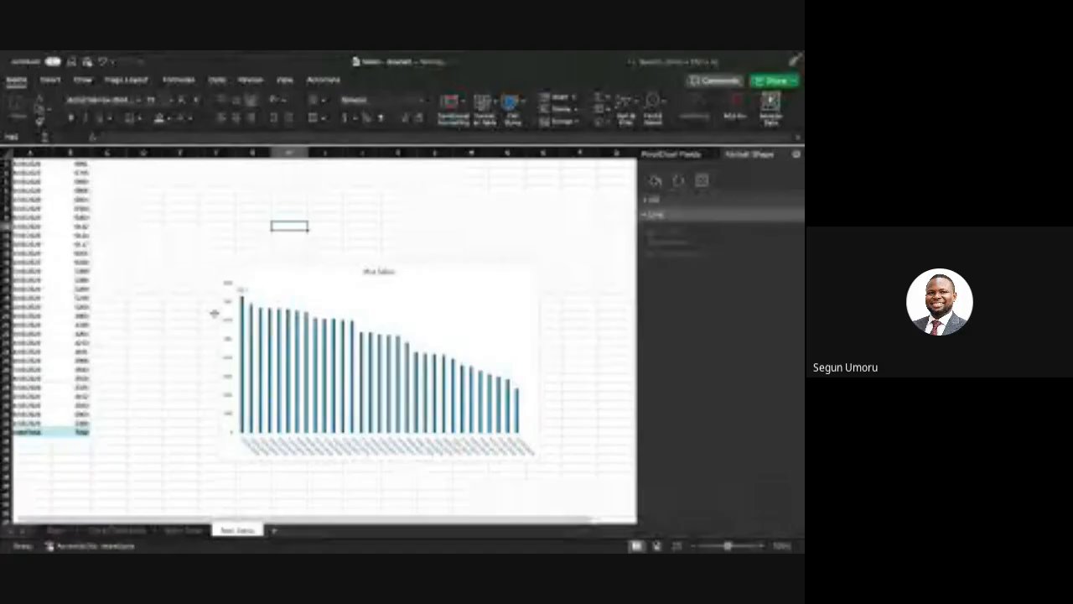
{"action": "scroll", "coordinate": [191, 308], "scroll_direction": "up", "scroll_amount": 1}
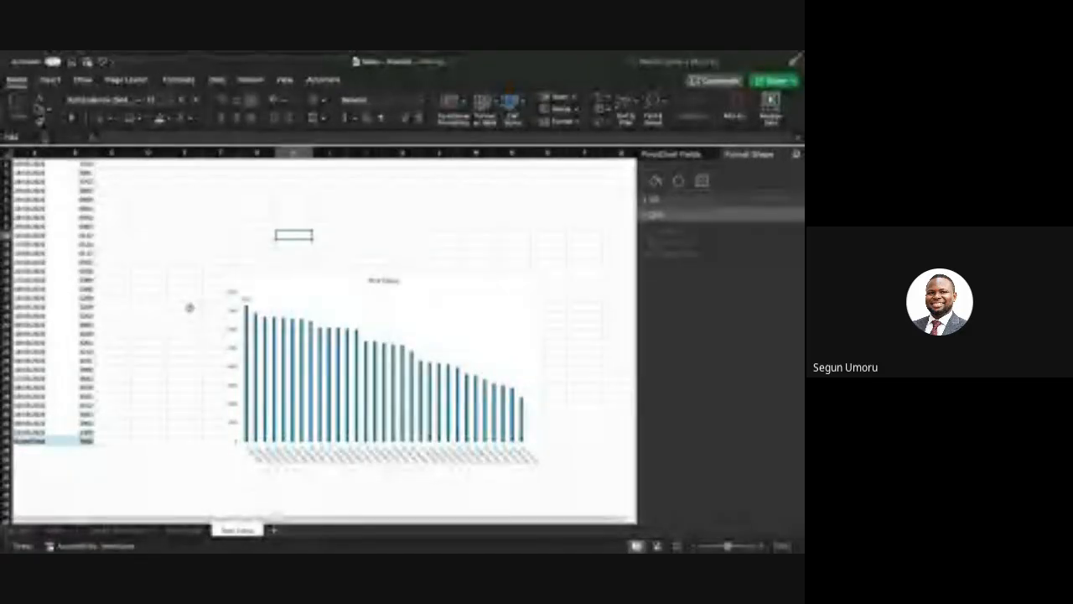
{"action": "left_click", "coordinate": [248, 344]}
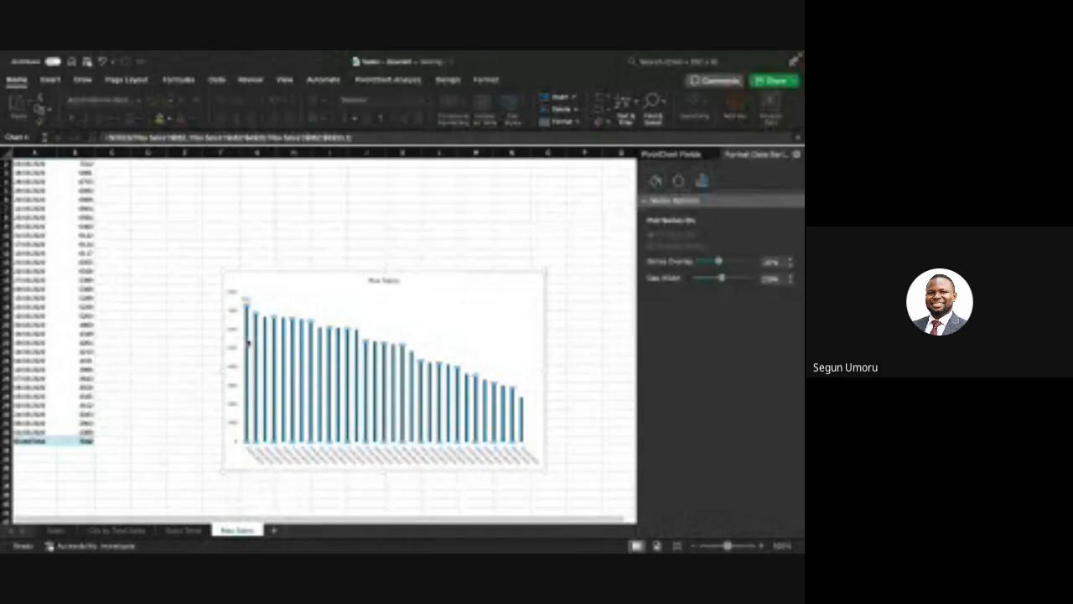
{"action": "right_click", "coordinate": [248, 343]}
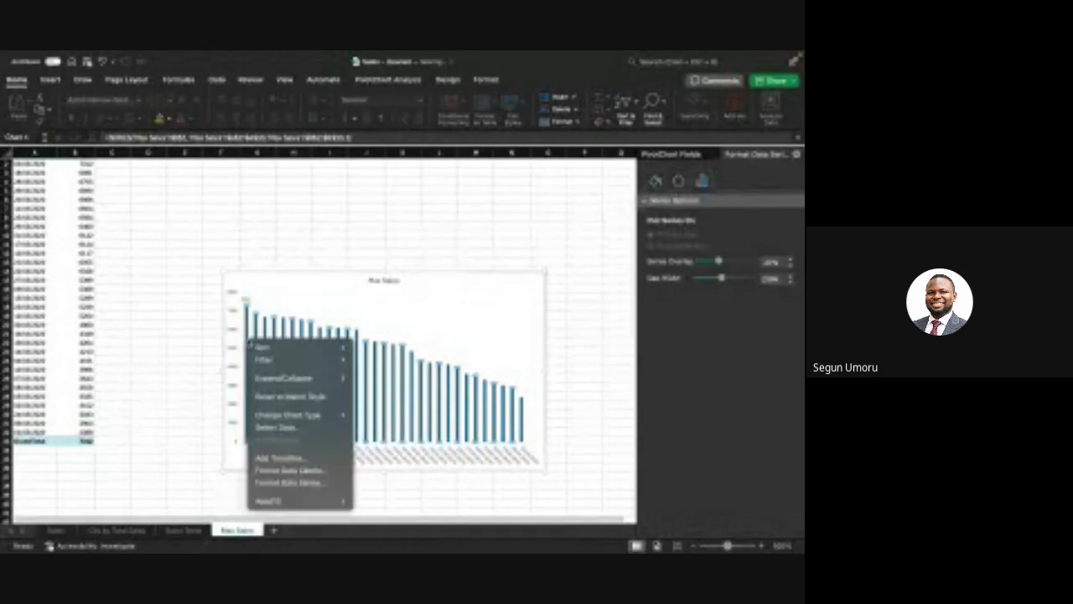
{"action": "left_click", "coordinate": [185, 309]}
{"action": "left_click", "coordinate": [171, 297]}
{"action": "left_click", "coordinate": [240, 247]}
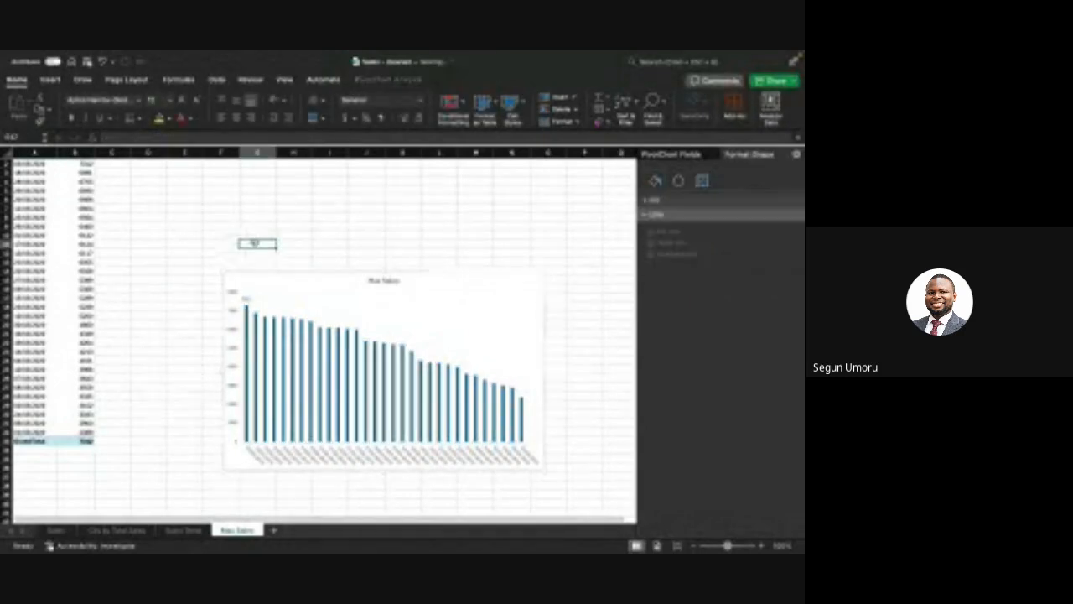
{"action": "right_click", "coordinate": [248, 353]}
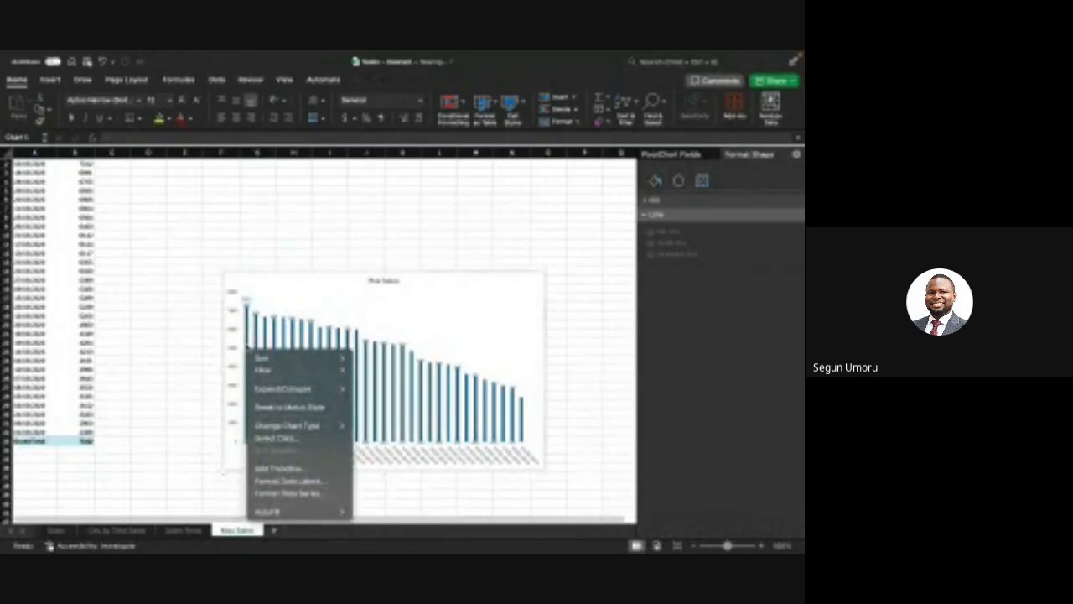
{"action": "right_click", "coordinate": [247, 346]}
{"action": "left_click", "coordinate": [247, 346]}
{"action": "left_click", "coordinate": [246, 347]}
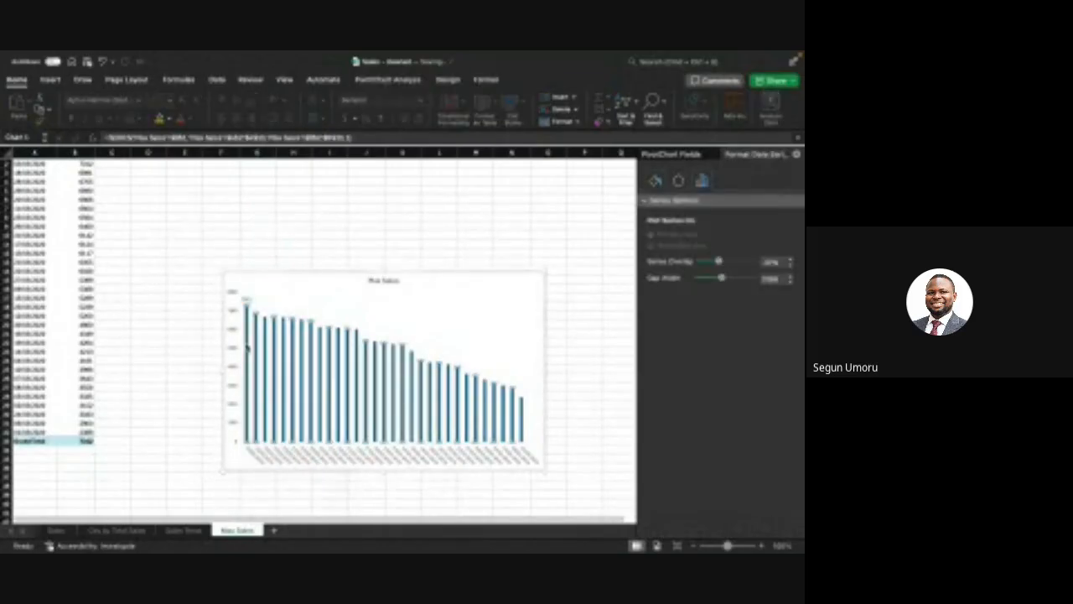
{"action": "right_click", "coordinate": [248, 346]}
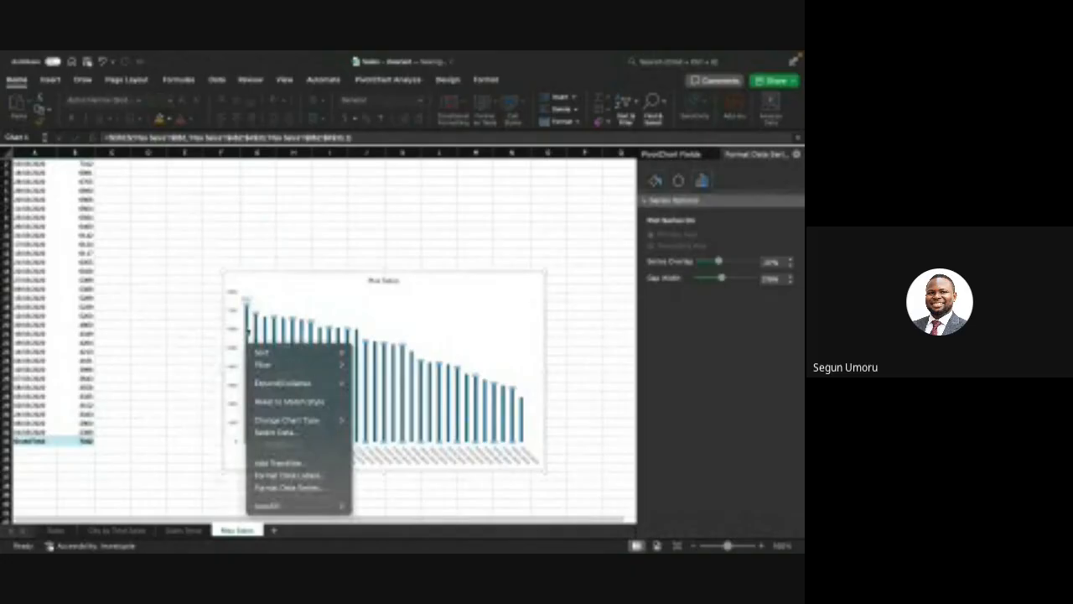
{"action": "left_click", "coordinate": [246, 332]}
{"action": "right_click", "coordinate": [246, 328]}
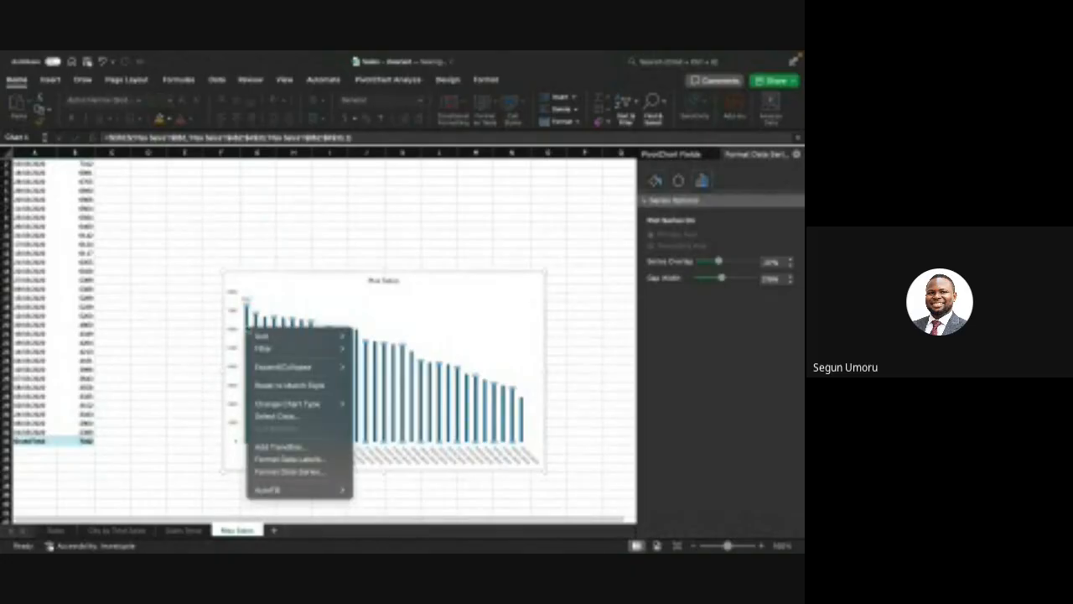
{"action": "left_click", "coordinate": [247, 327]}
{"action": "right_click", "coordinate": [247, 327]}
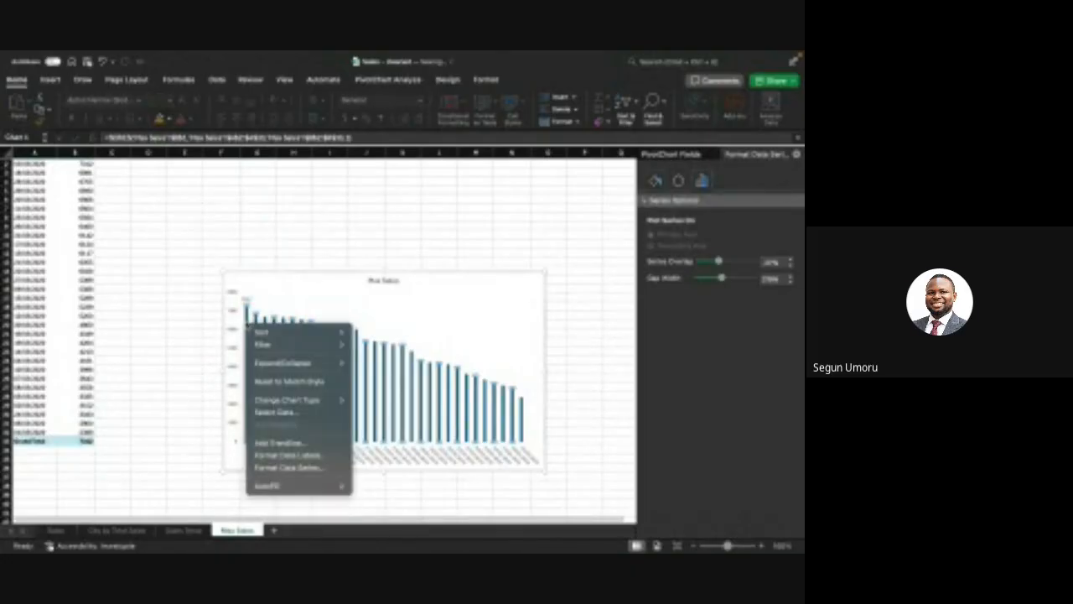
{"action": "left_click", "coordinate": [262, 238]}
{"action": "left_click", "coordinate": [261, 238]}
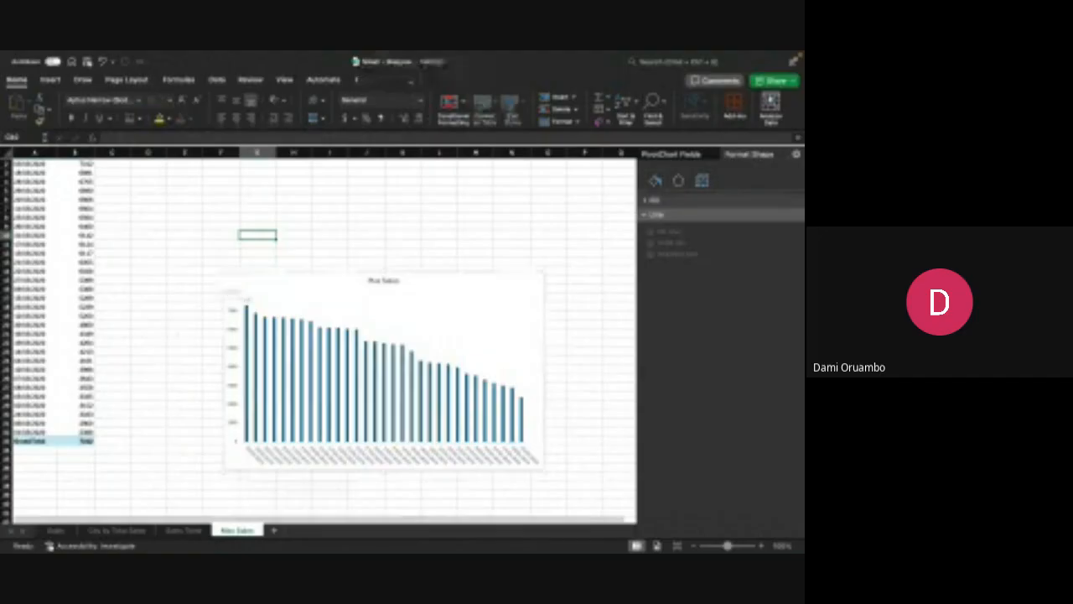
{"action": "left_click", "coordinate": [185, 333]}
{"action": "left_click", "coordinate": [246, 343]}
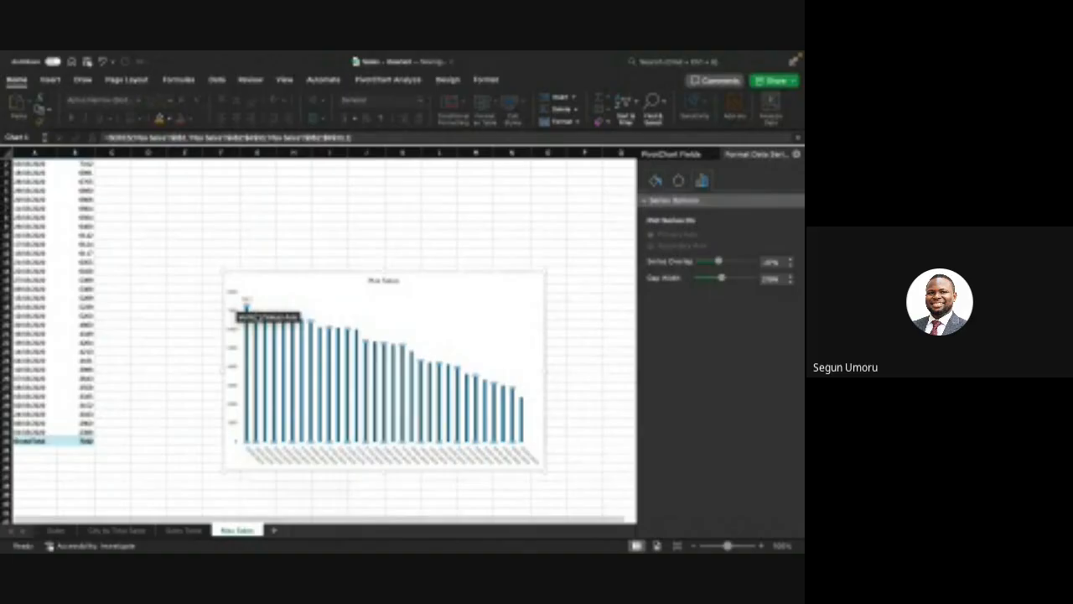
{"action": "left_click", "coordinate": [244, 243]}
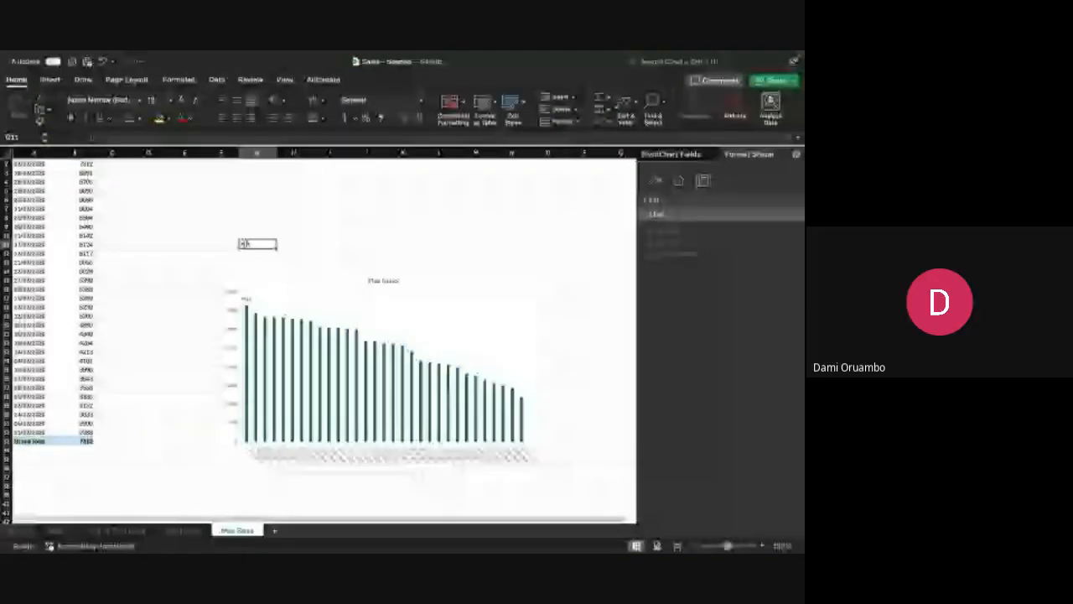
Step: Add a new worksheet and name it "Top 5 Sales by date"
{"action": "mouse_move", "coordinate": [321, 550]}
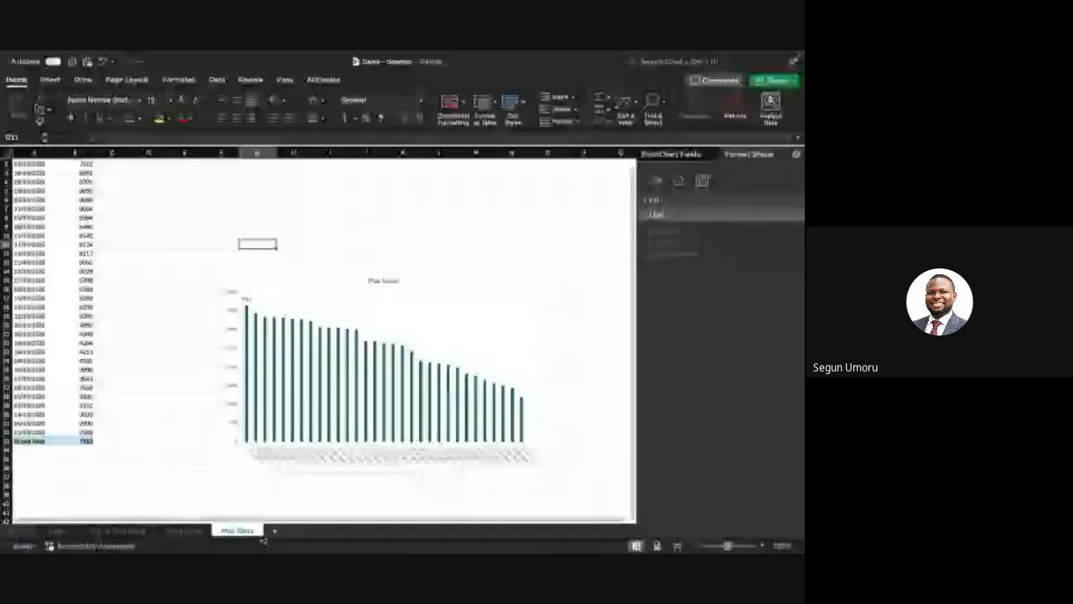
{"action": "left_click", "coordinate": [274, 531]}
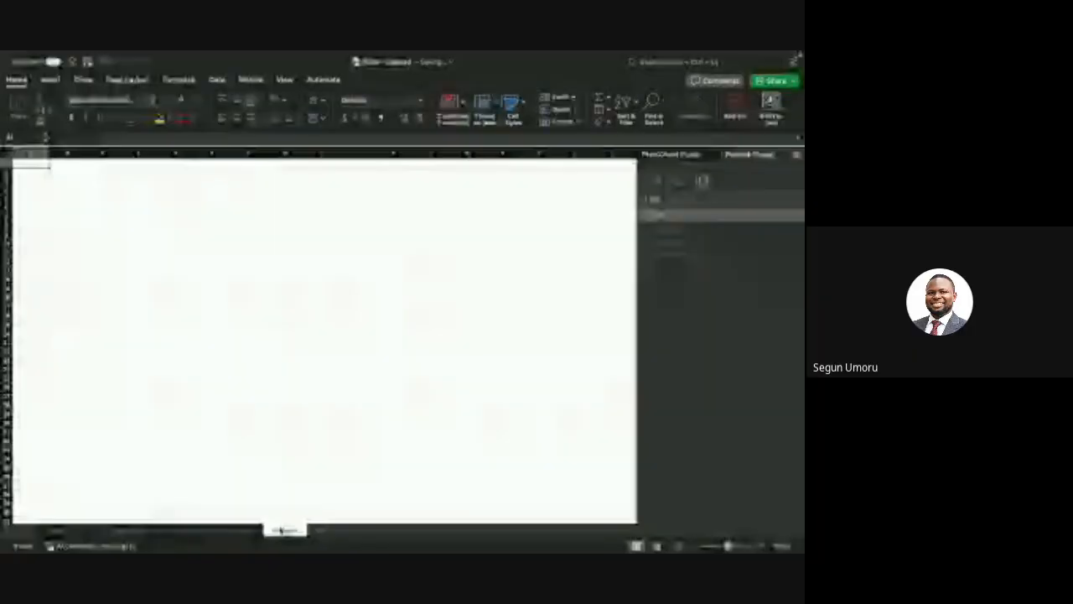
{"action": "double_click", "coordinate": [285, 530]}
{"action": "type", "text": "Tren"}
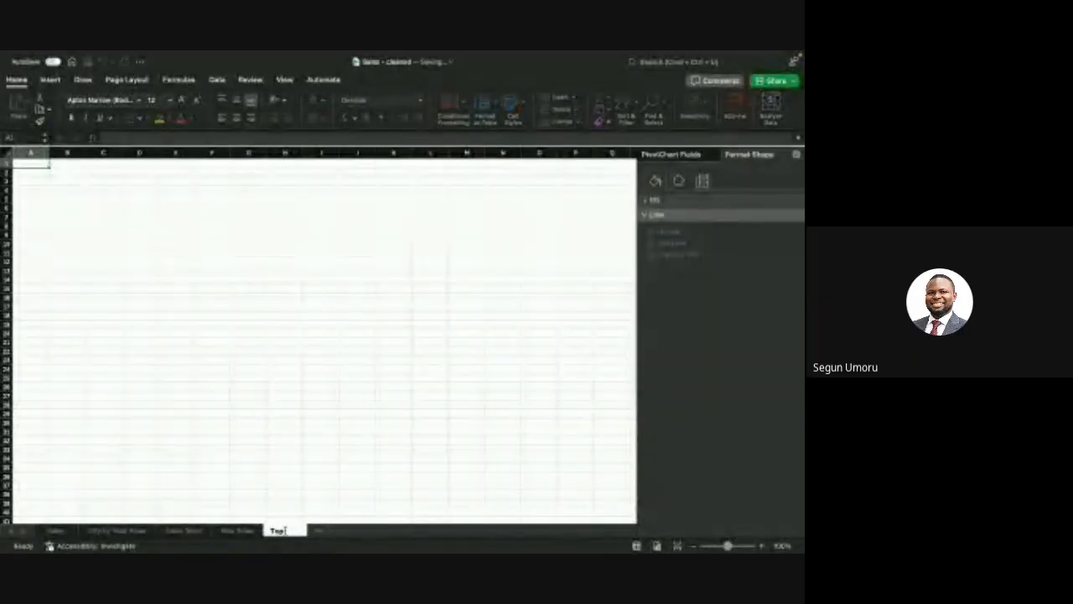
{"action": "type", "text": " 5 Sal"}
{"action": "type", "text": "es by Ye"}
{"action": "type", "text": "te"}
{"action": "key", "text": "Return"}
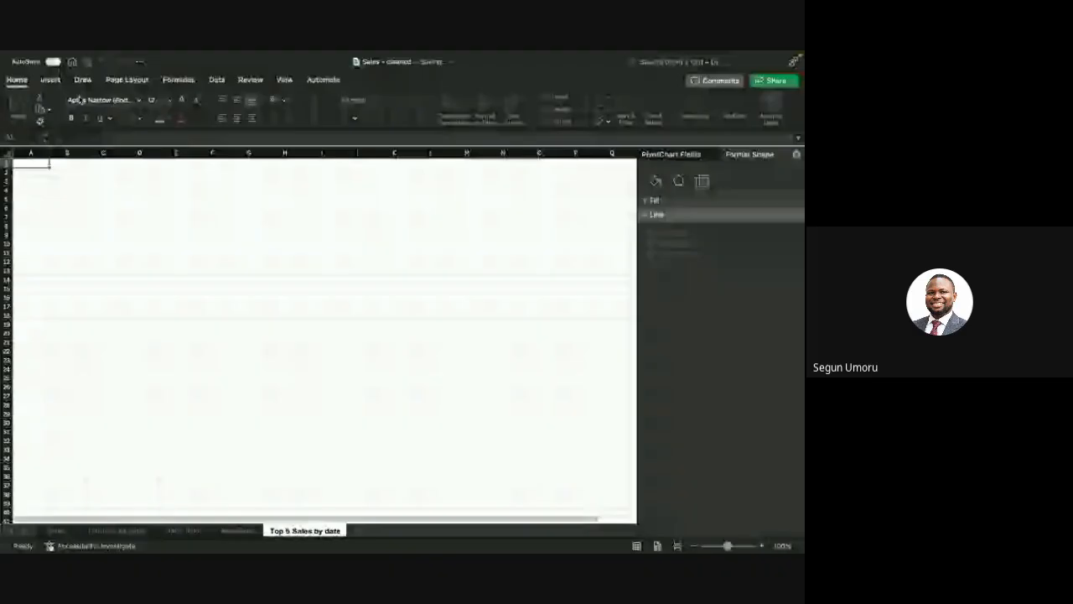
Step: Create a pivot table from the sales table, placed at cell A1 of the existing "Top 5 Sales by date" worksheet
{"action": "left_click", "coordinate": [50, 79]}
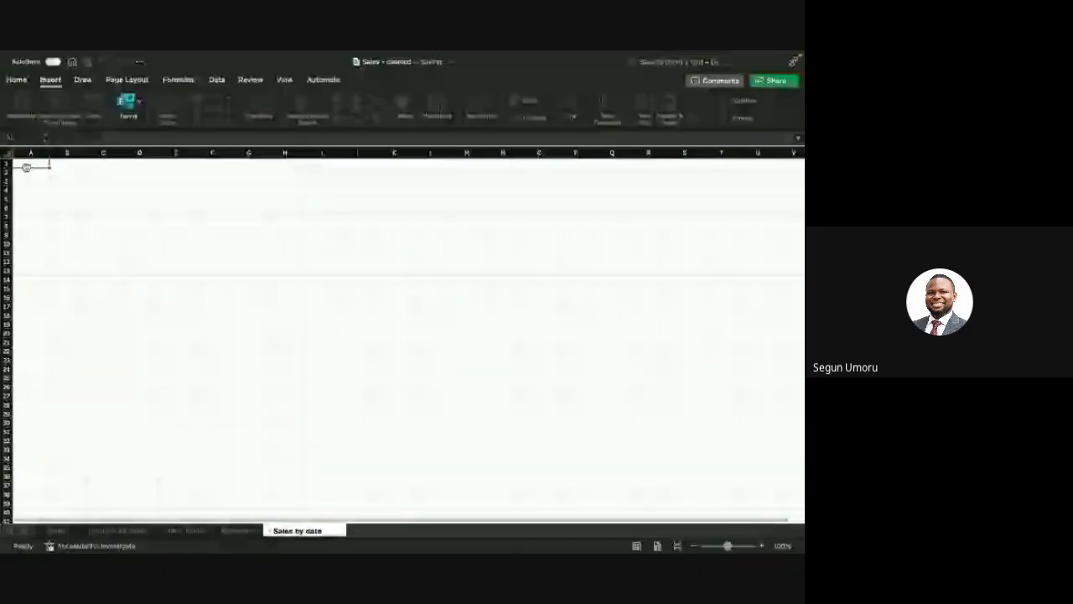
{"action": "left_click", "coordinate": [20, 105]}
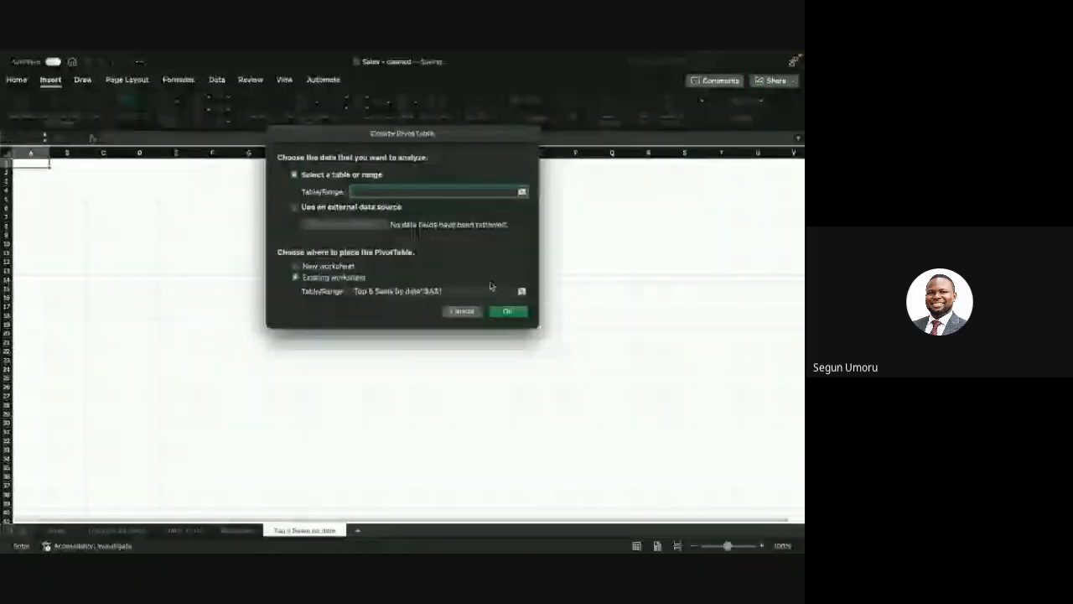
{"action": "type", "text": "sale"}
{"action": "left_click", "coordinate": [520, 315]}
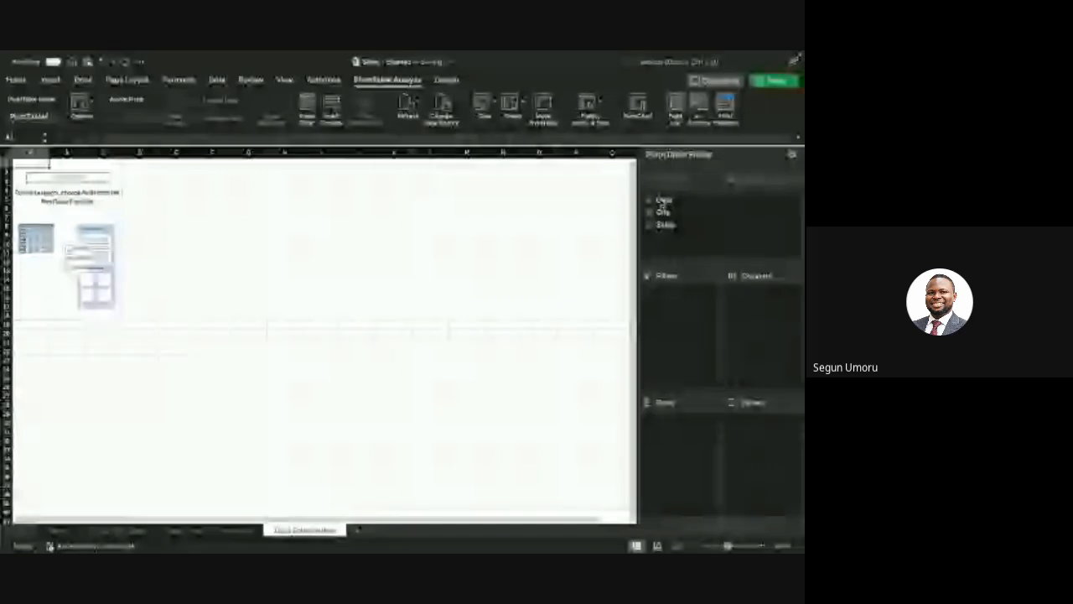
Step: Put Date in the pivot table's rows and Sales in its values, summarized by Sum
{"action": "left_click_drag", "start_coordinate": [663, 202], "coordinate": [673, 393]}
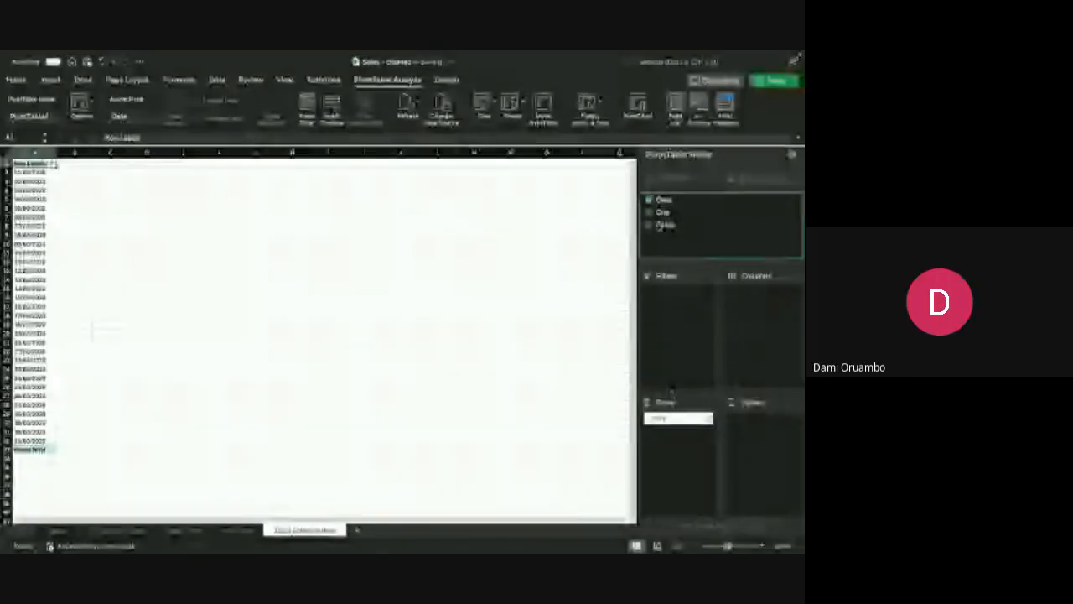
{"action": "left_click_drag", "start_coordinate": [663, 224], "coordinate": [763, 431]}
{"action": "double_click", "coordinate": [763, 418]}
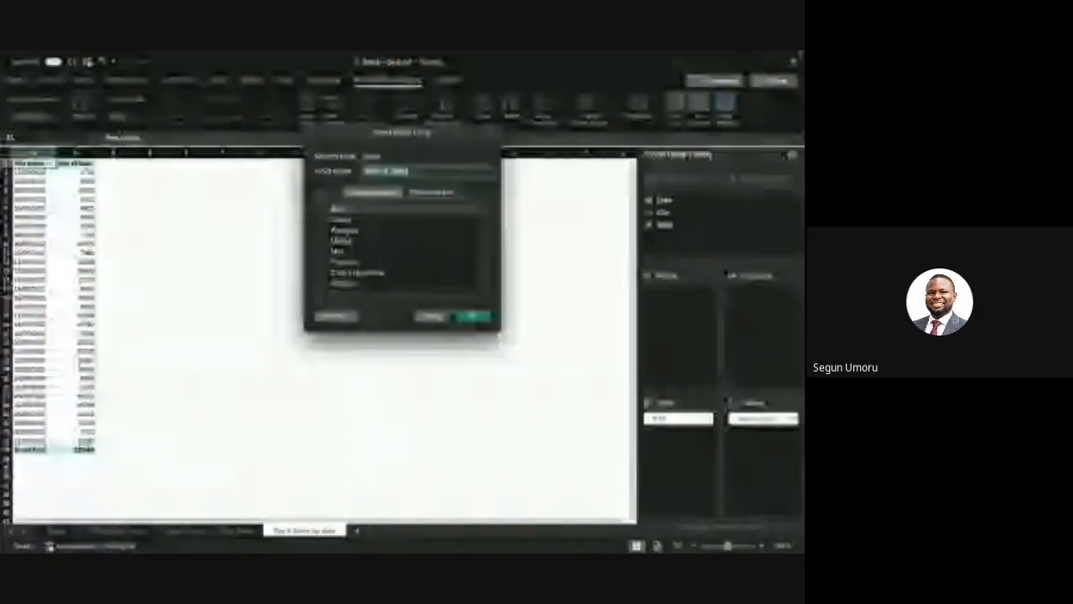
{"action": "left_click", "coordinate": [467, 317]}
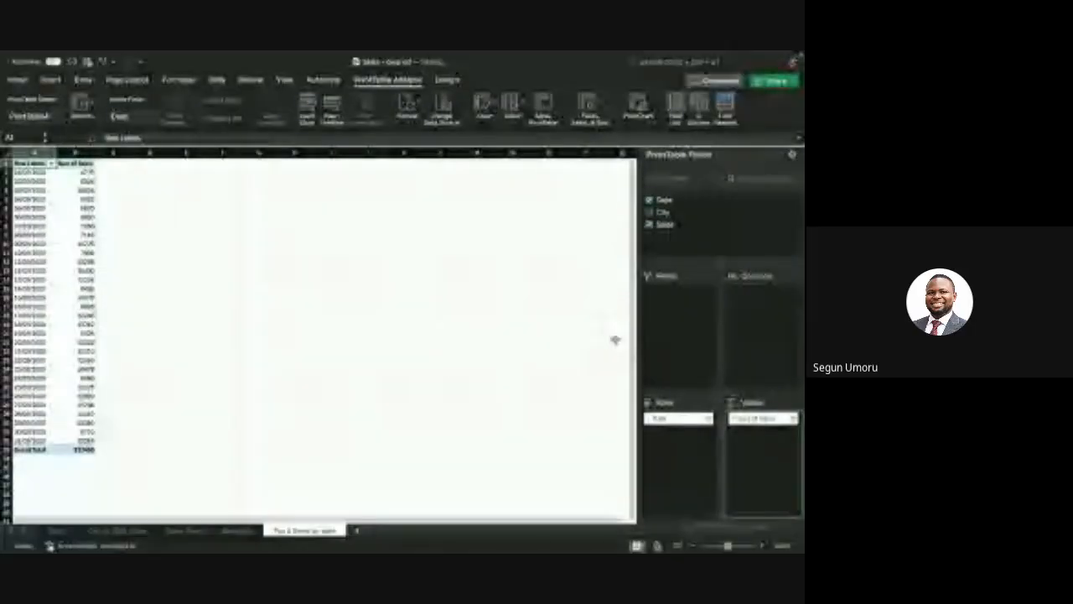
Step: Examine the sort and filter options for the date row labels and the settings available for the Sum of Sales values
{"action": "left_click", "coordinate": [53, 169]}
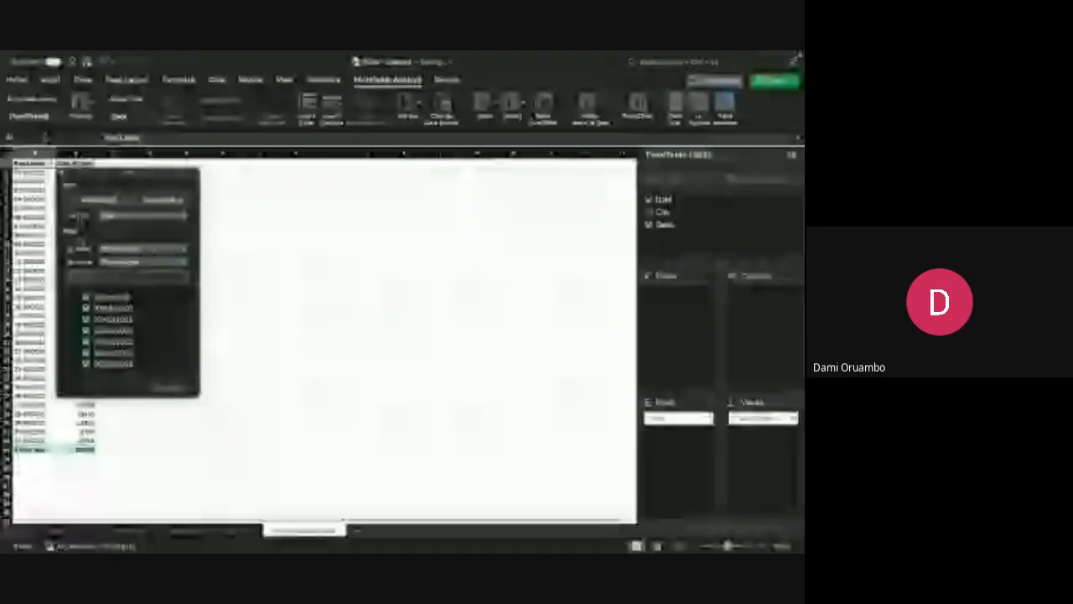
{"action": "scroll", "coordinate": [116, 330], "scroll_direction": "down", "scroll_amount": 3}
{"action": "scroll", "coordinate": [116, 329], "scroll_direction": "down", "scroll_amount": 5}
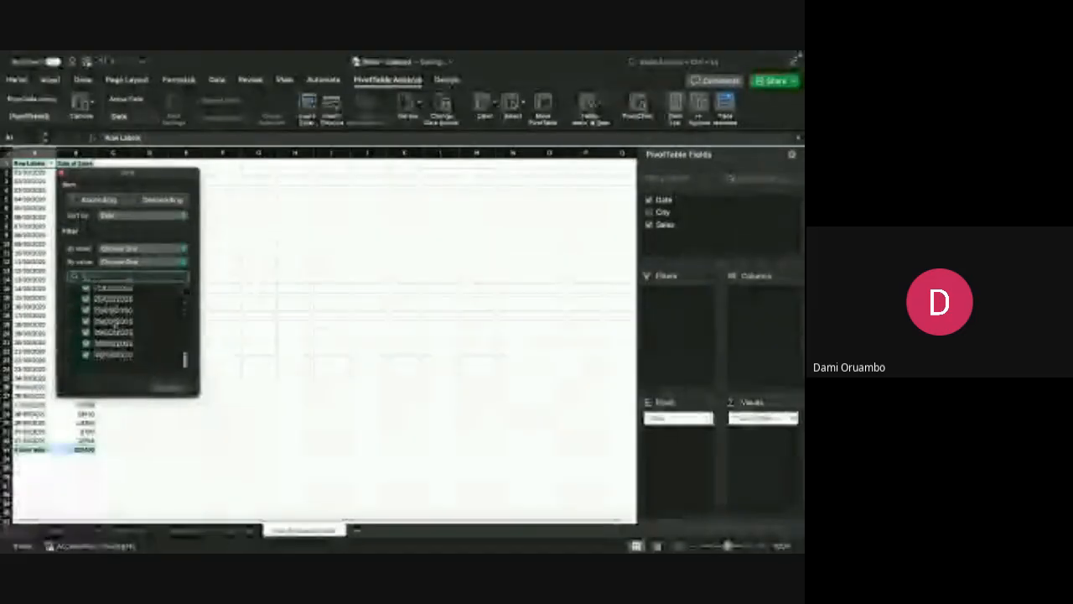
{"action": "scroll", "coordinate": [115, 331], "scroll_direction": "up", "scroll_amount": 8}
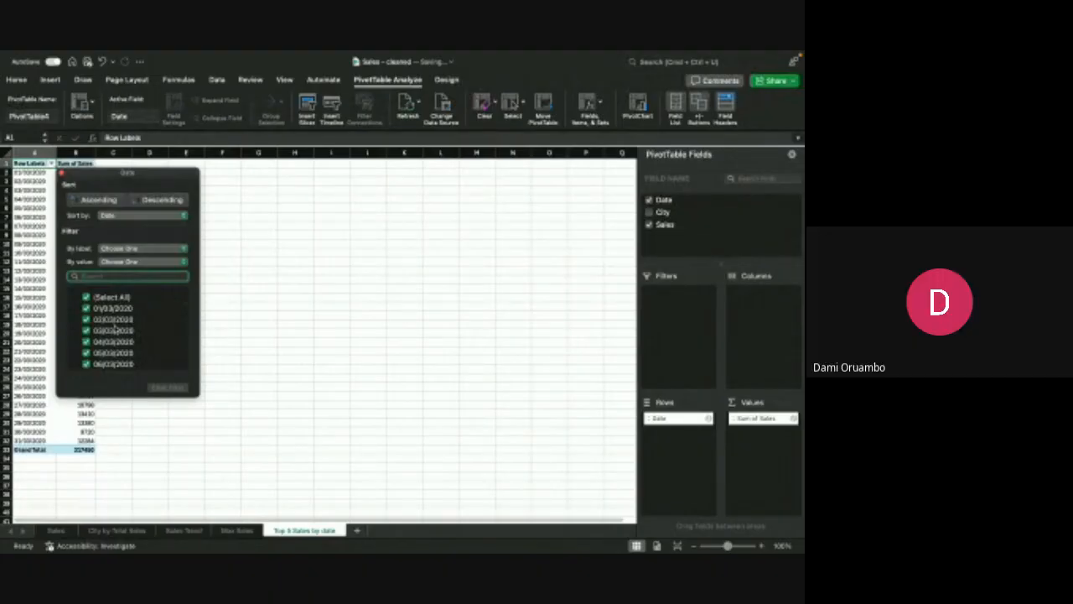
{"action": "left_click", "coordinate": [184, 216]}
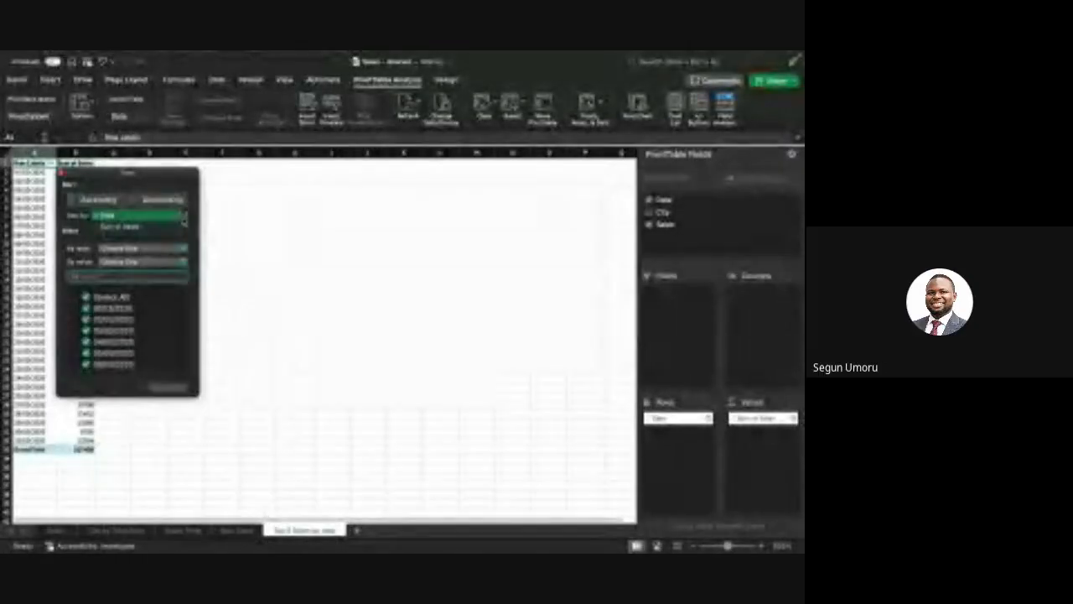
{"action": "left_click", "coordinate": [184, 218]}
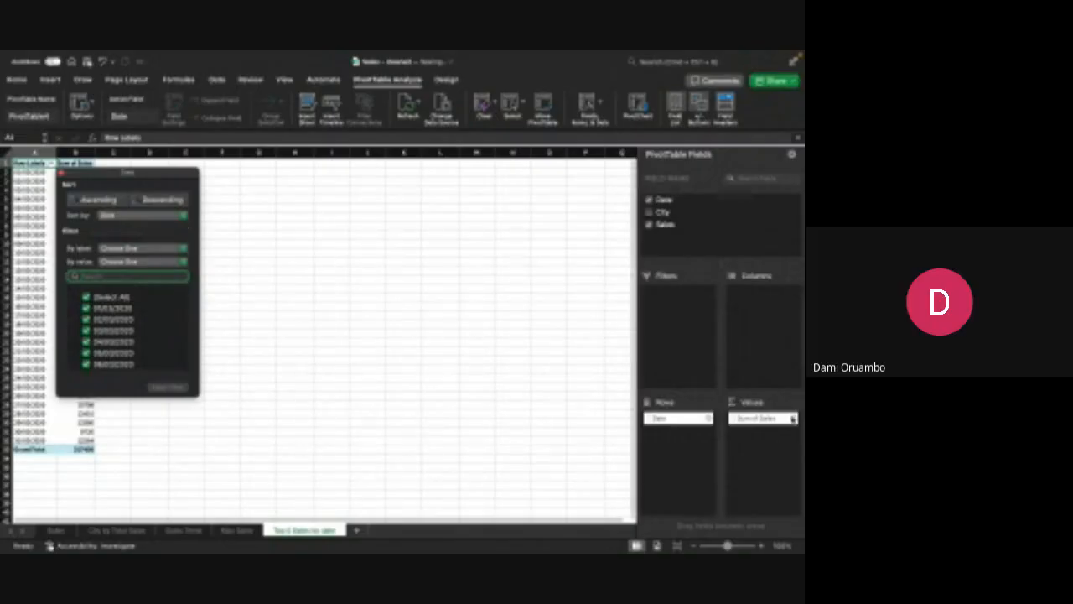
{"action": "left_click", "coordinate": [793, 417]}
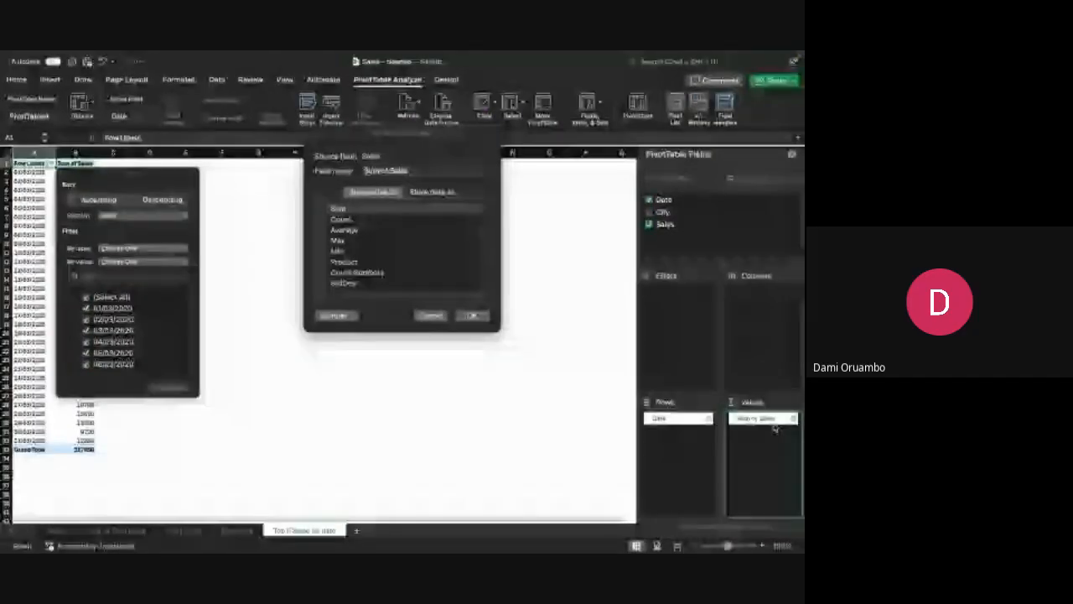
{"action": "left_click", "coordinate": [427, 317]}
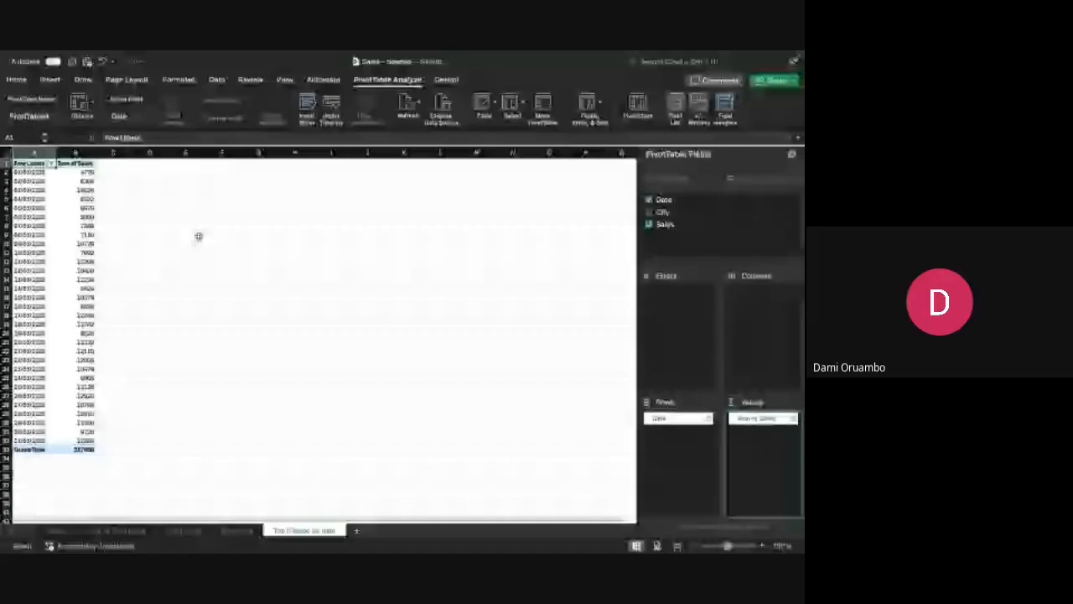
{"action": "left_click", "coordinate": [76, 162]}
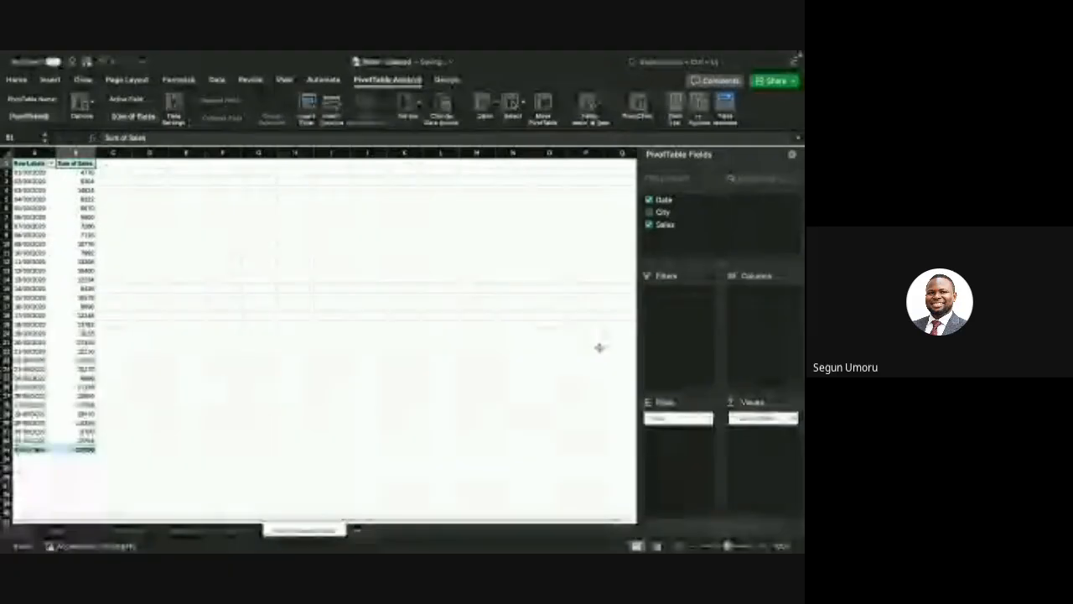
{"action": "scroll", "coordinate": [520, 323], "scroll_direction": "down", "scroll_amount": 1}
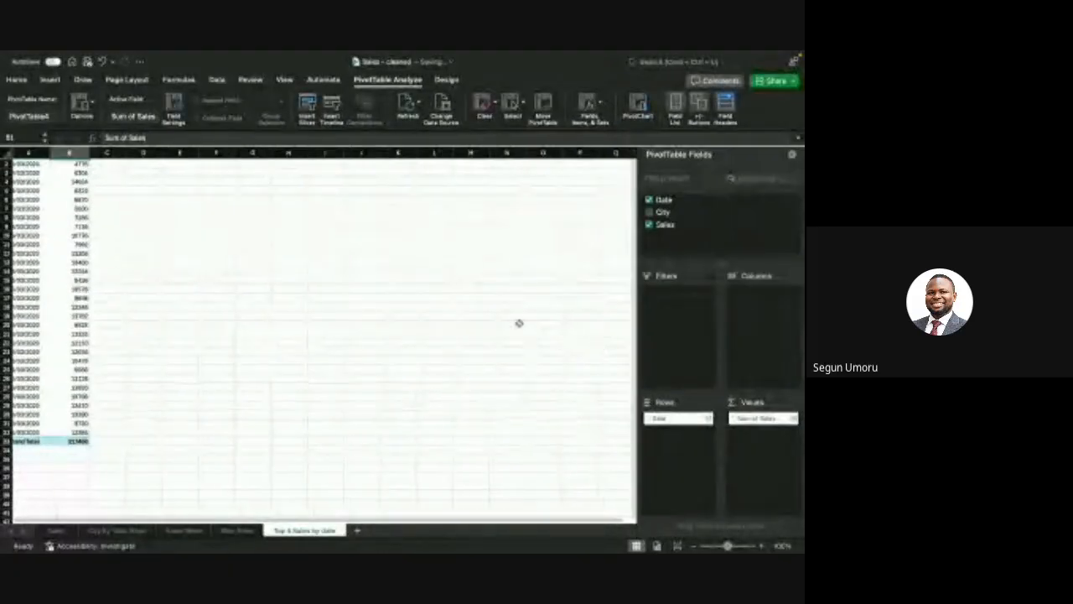
{"action": "scroll", "coordinate": [316, 296], "scroll_direction": "up", "scroll_amount": 1}
{"action": "scroll", "coordinate": [316, 295], "scroll_direction": "left", "scroll_amount": 1}
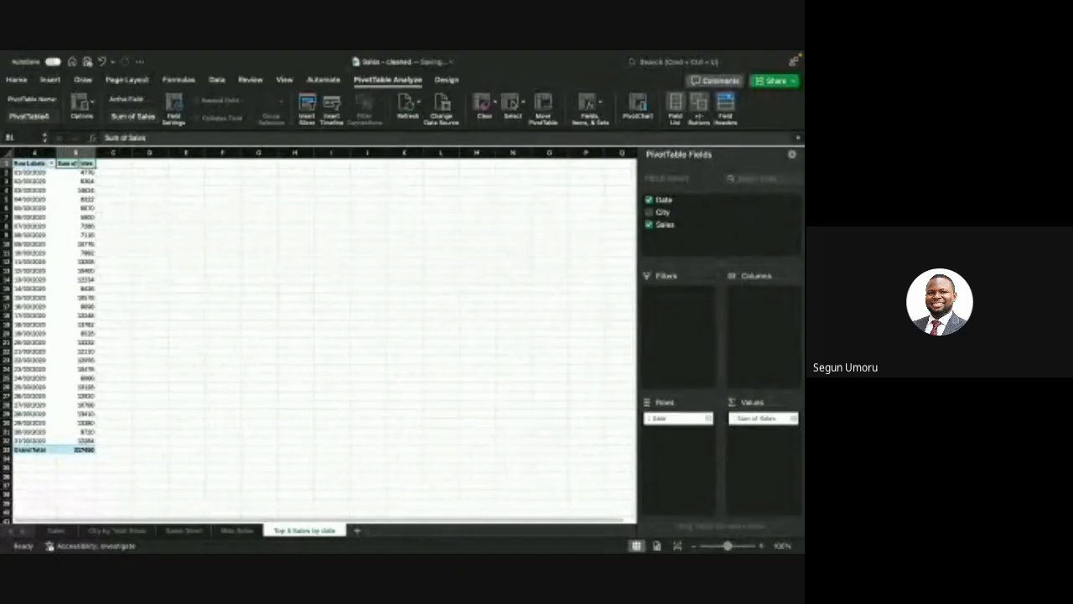
{"action": "right_click", "coordinate": [81, 165]}
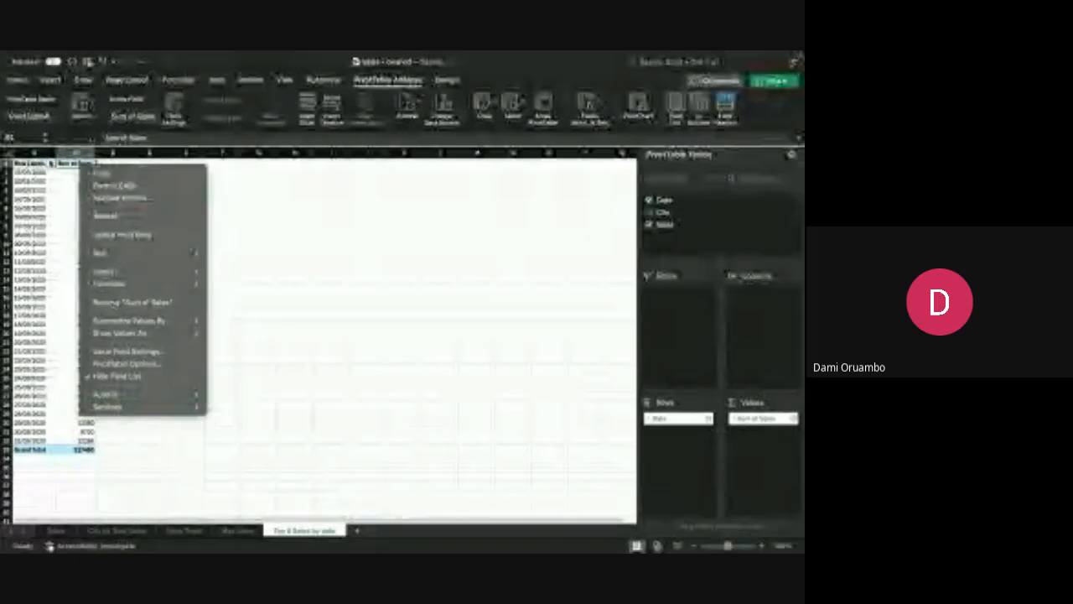
Step: Filter the pivot table's dates by value with a Top 10 filter set to 5 items
{"action": "left_click", "coordinate": [54, 165]}
{"action": "left_click", "coordinate": [52, 163]}
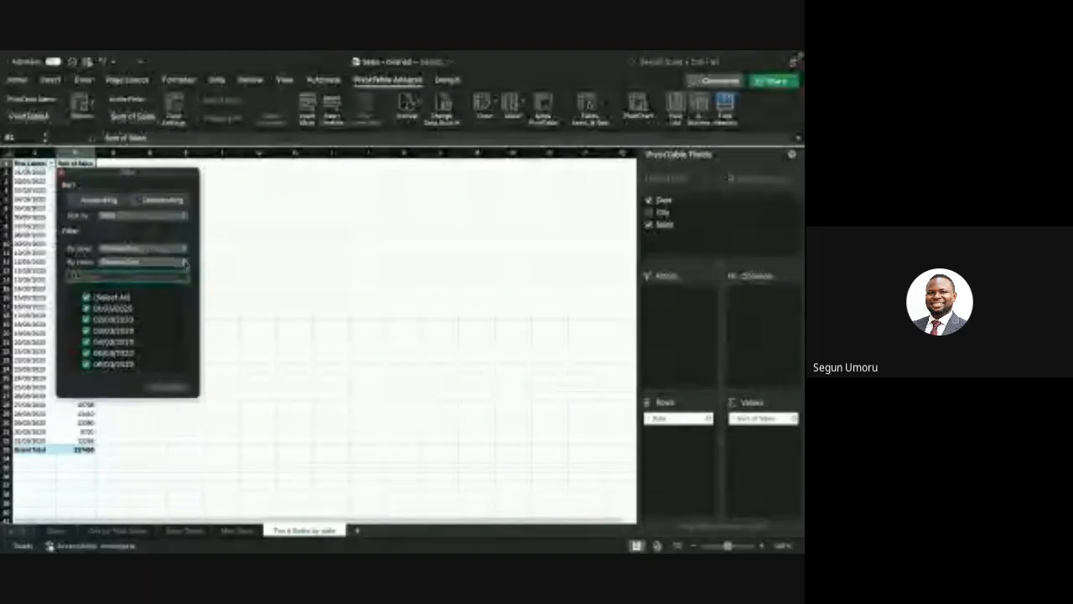
{"action": "left_click", "coordinate": [184, 264]}
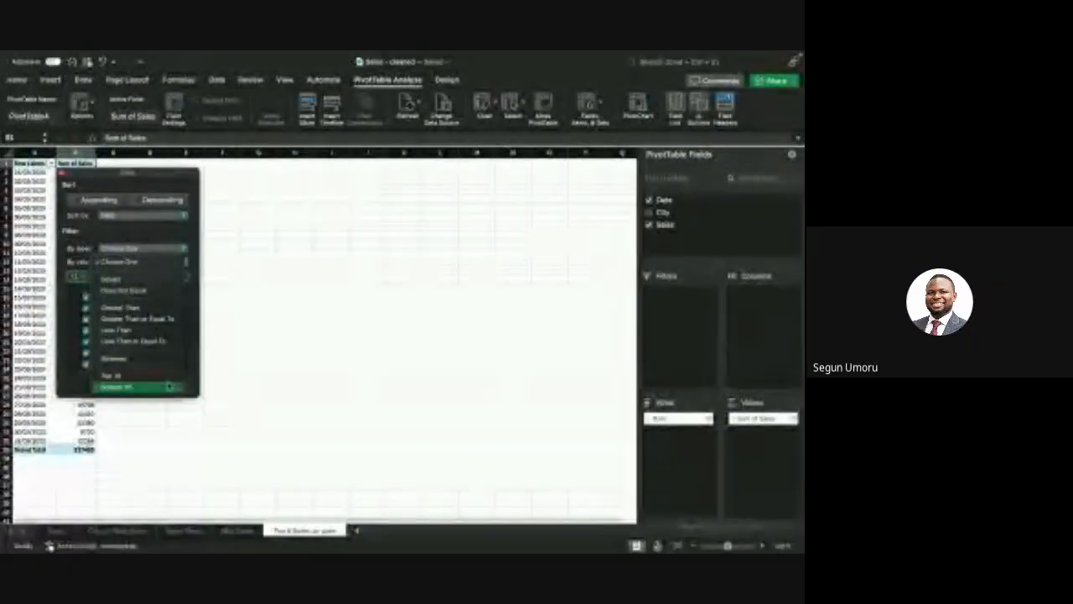
{"action": "left_click", "coordinate": [166, 380]}
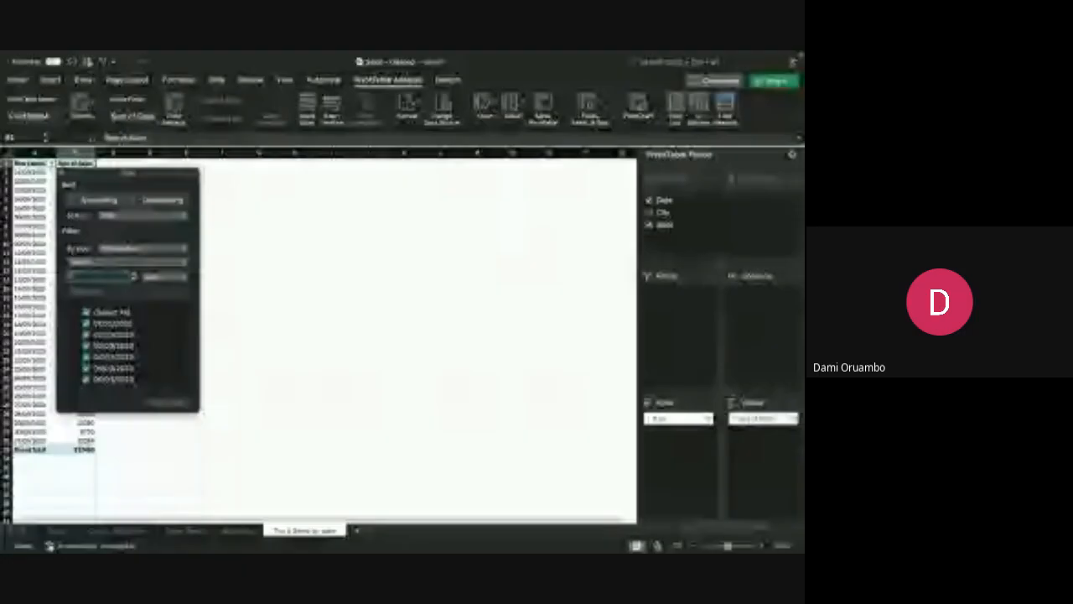
{"action": "type", "text": "5"}
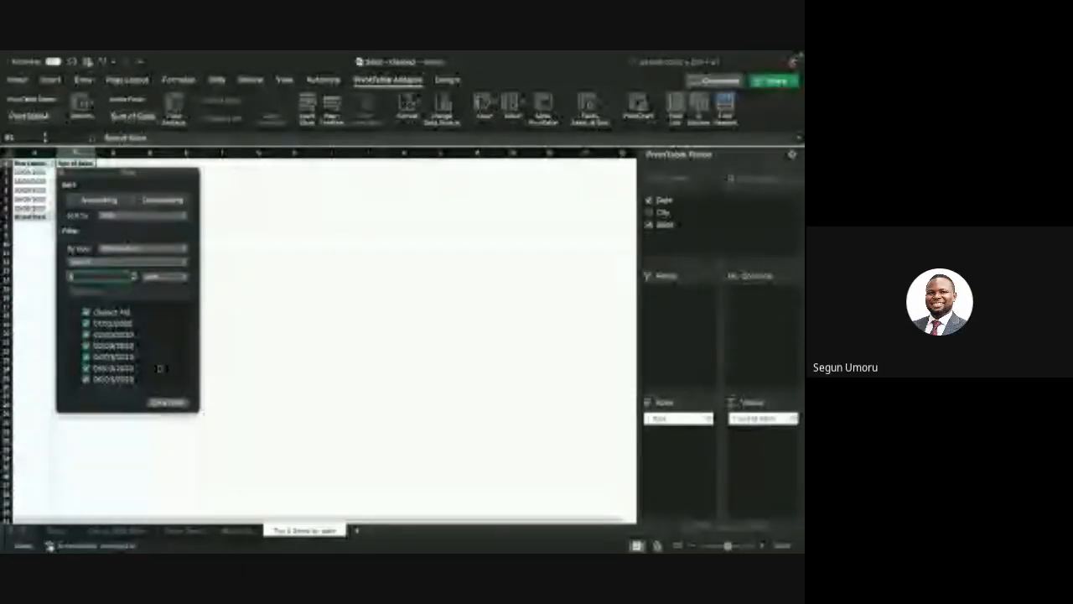
{"action": "scroll", "coordinate": [148, 333], "scroll_direction": "down", "scroll_amount": 5}
{"action": "scroll", "coordinate": [149, 333], "scroll_direction": "up", "scroll_amount": 5}
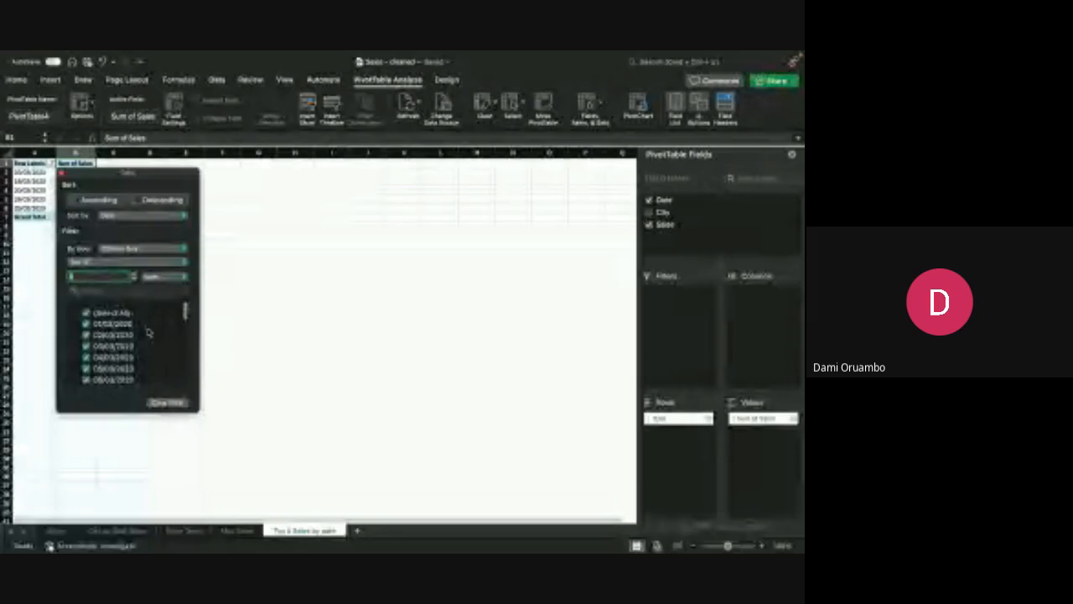
Step: Change the top-items value filter on the dates to 7 items and close the filter
{"action": "key", "text": "BackSpace"}
{"action": "type", "text": "7"}
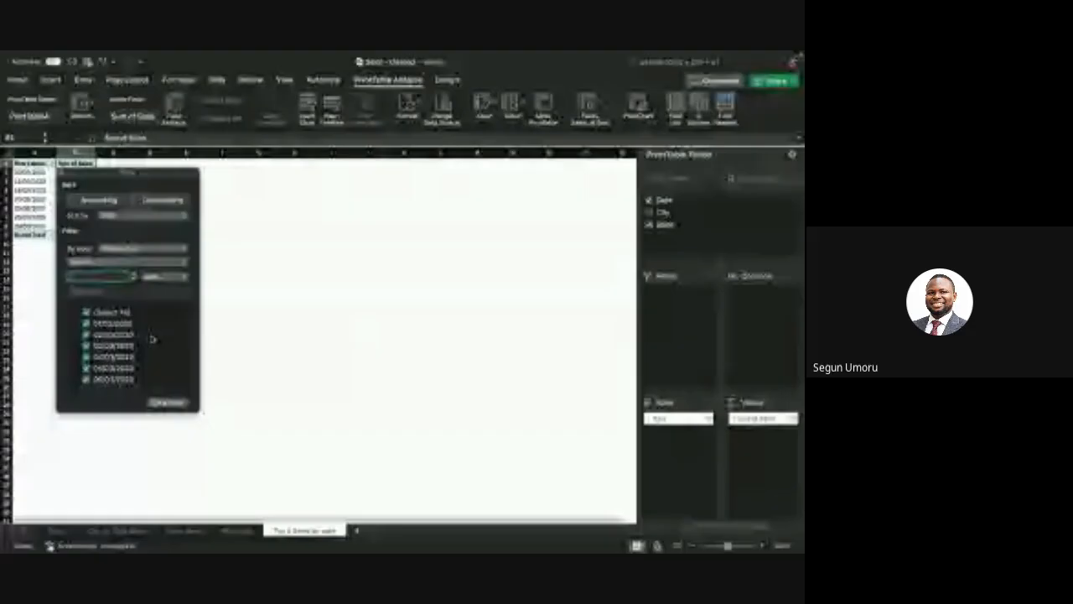
{"action": "scroll", "coordinate": [157, 322], "scroll_direction": "down", "scroll_amount": 3}
{"action": "scroll", "coordinate": [160, 361], "scroll_direction": "up", "scroll_amount": 3}
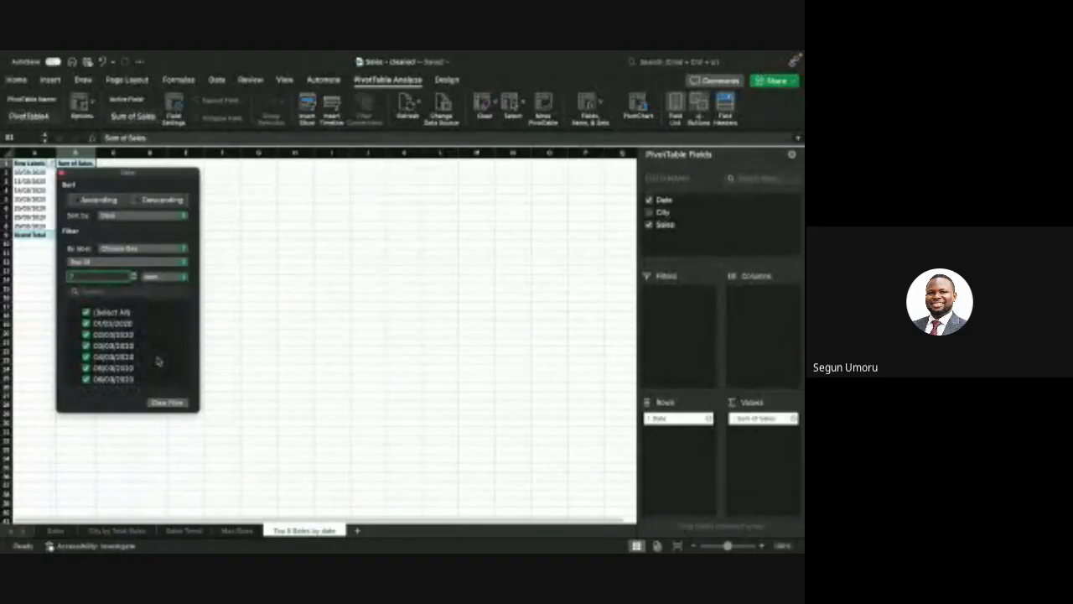
{"action": "left_click", "coordinate": [35, 353]}
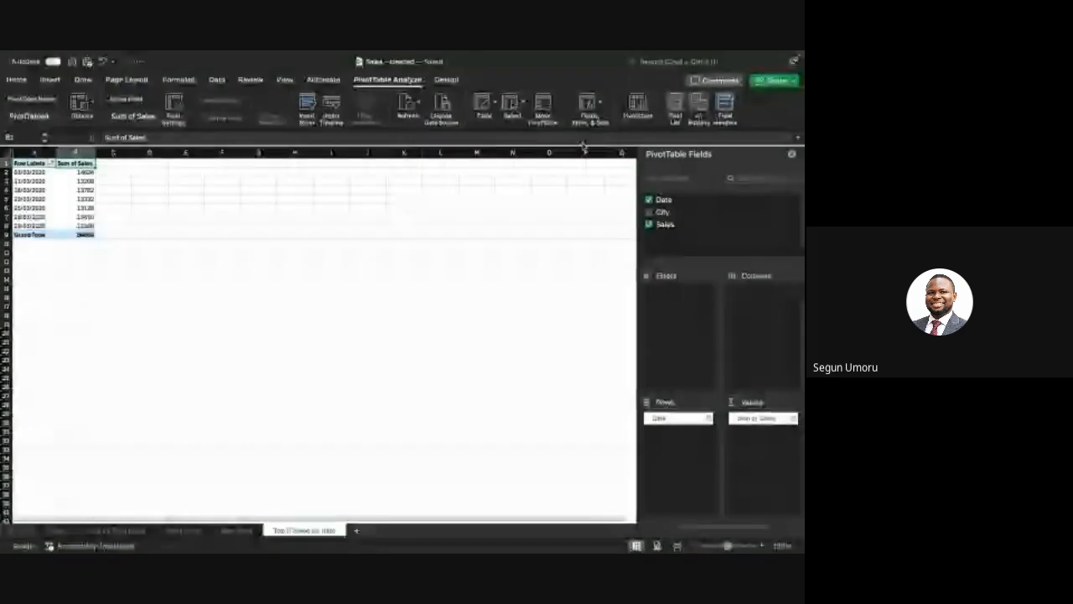
Step: Insert a column PivotChart based on the filtered sales-by-date pivot table
{"action": "left_click", "coordinate": [635, 116]}
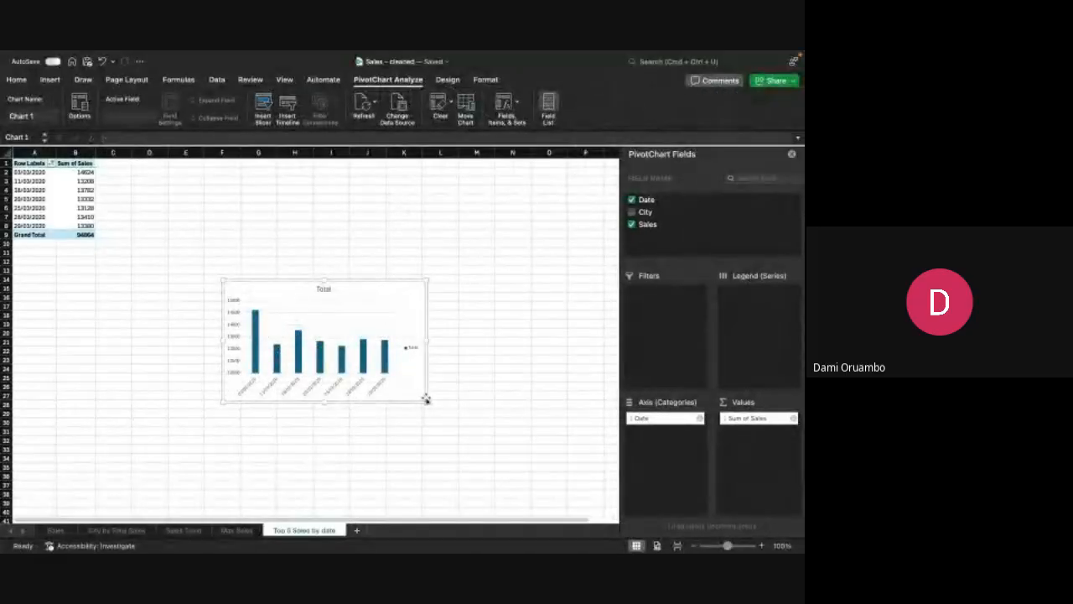
Step: Enlarge the PivotChart and set its title to "Top 7 Sales by Date"
{"action": "left_click_drag", "start_coordinate": [426, 402], "coordinate": [503, 466]}
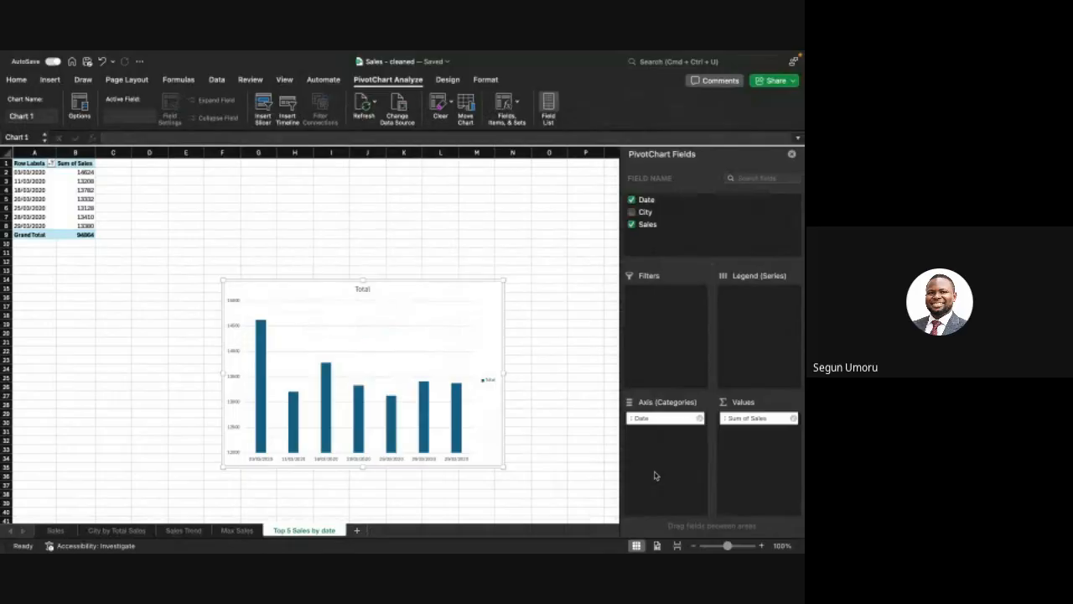
{"action": "double_click", "coordinate": [363, 290]}
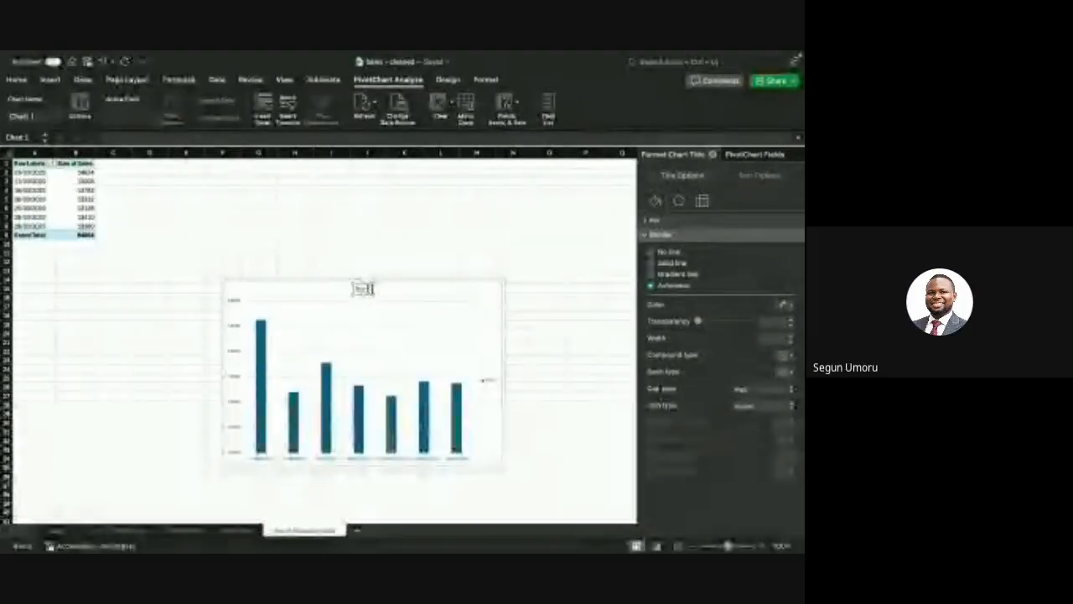
{"action": "type", "text": "Top 7 Sales"}
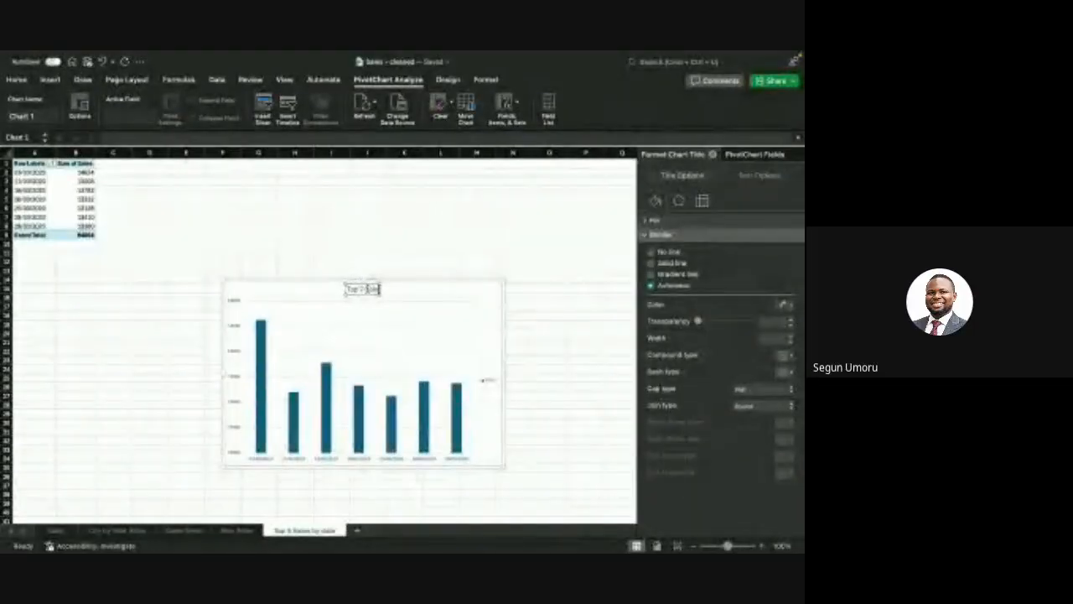
{"action": "type", "text": " by"}
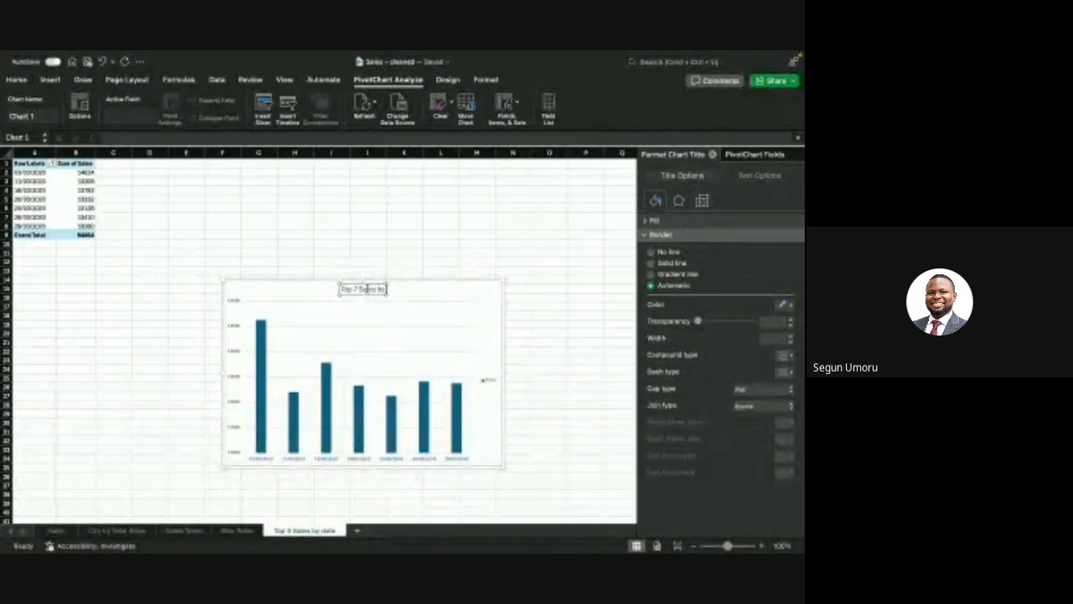
{"action": "type", "text": " Date"}
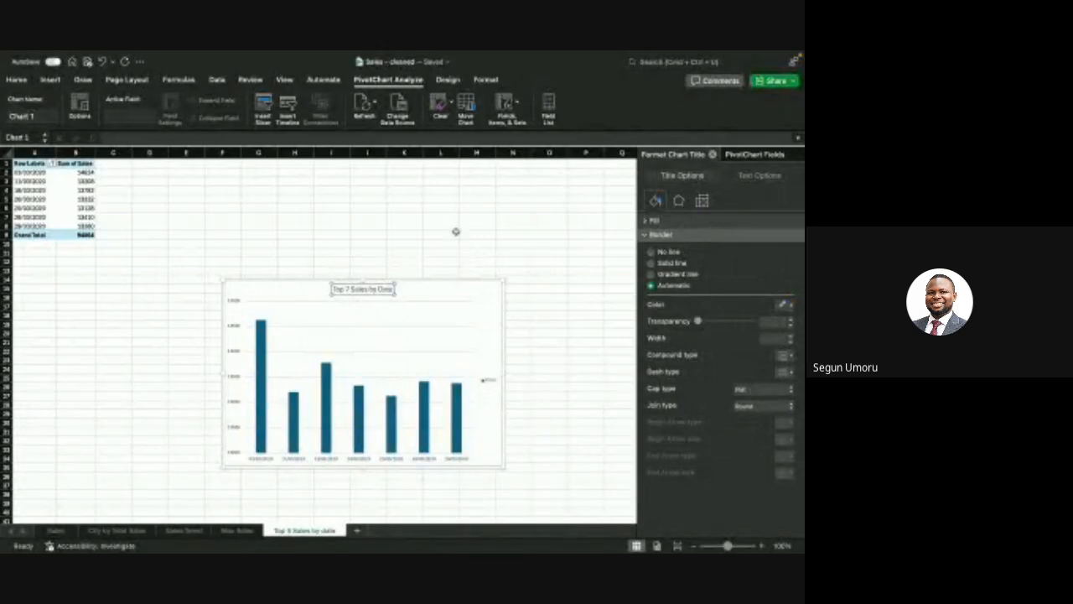
{"action": "left_click", "coordinate": [519, 251]}
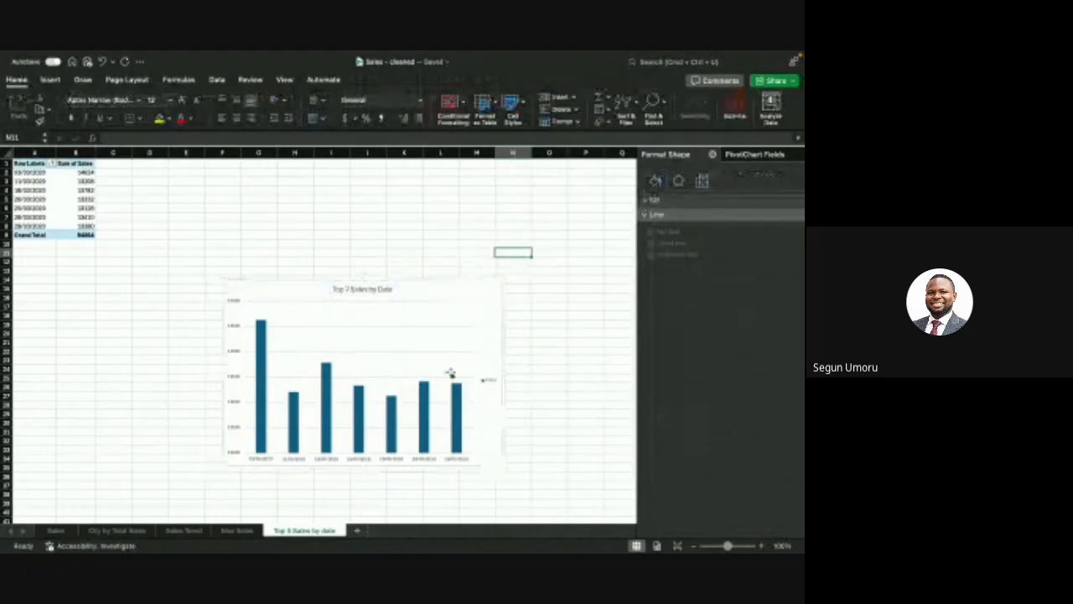
Step: Delete the legend from the Top 7 Sales by Date chart
{"action": "left_click", "coordinate": [487, 382]}
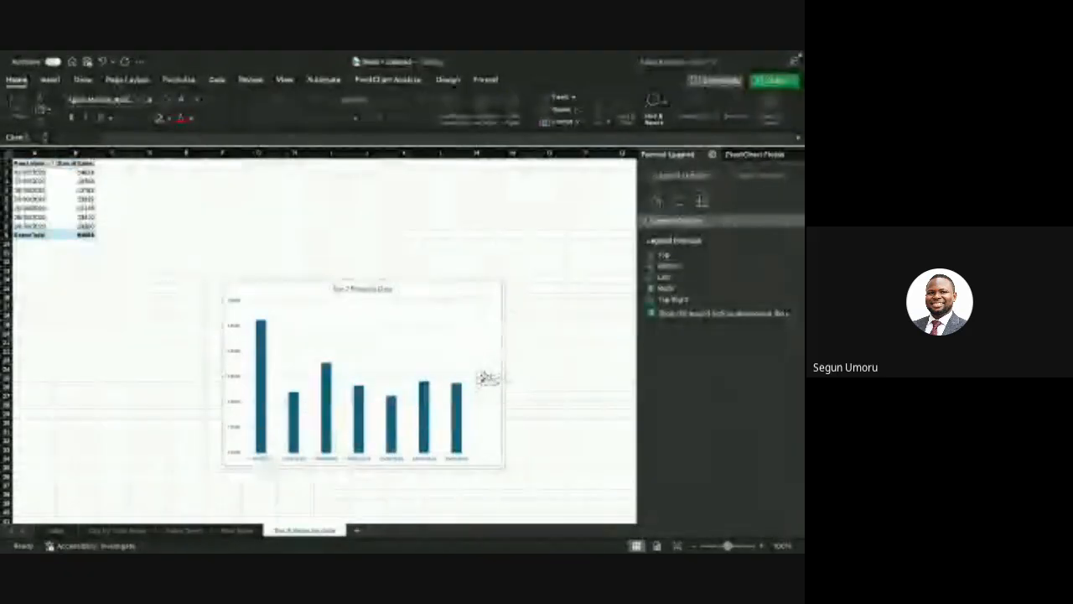
{"action": "key", "text": "Delete"}
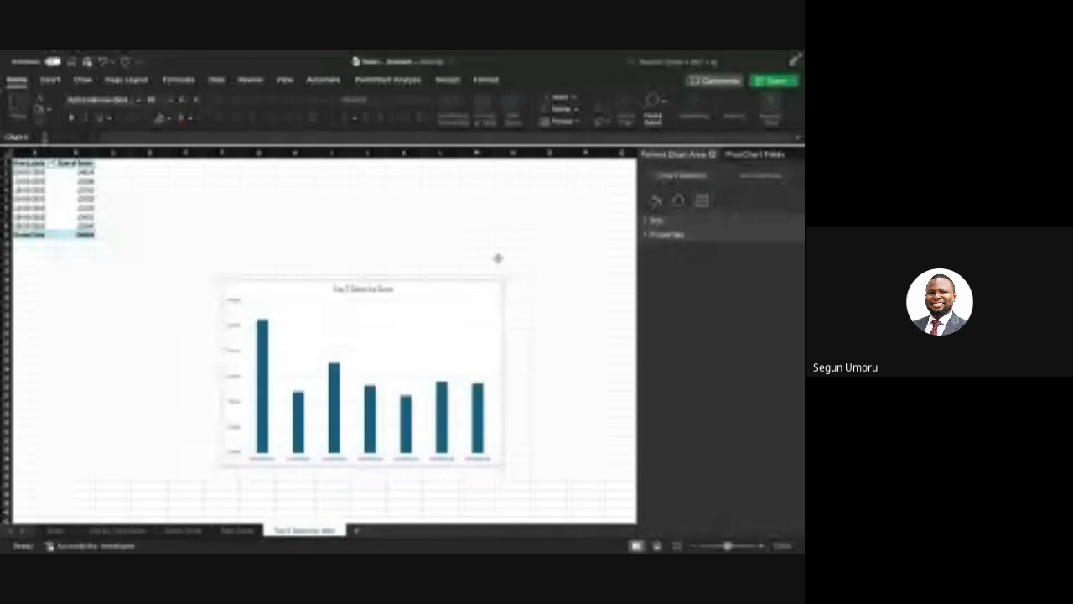
Step: View the charts on the City by Total Sales and Max Sales sheets and return to the Top 5 Sales by date sheet
{"action": "left_click", "coordinate": [133, 532]}
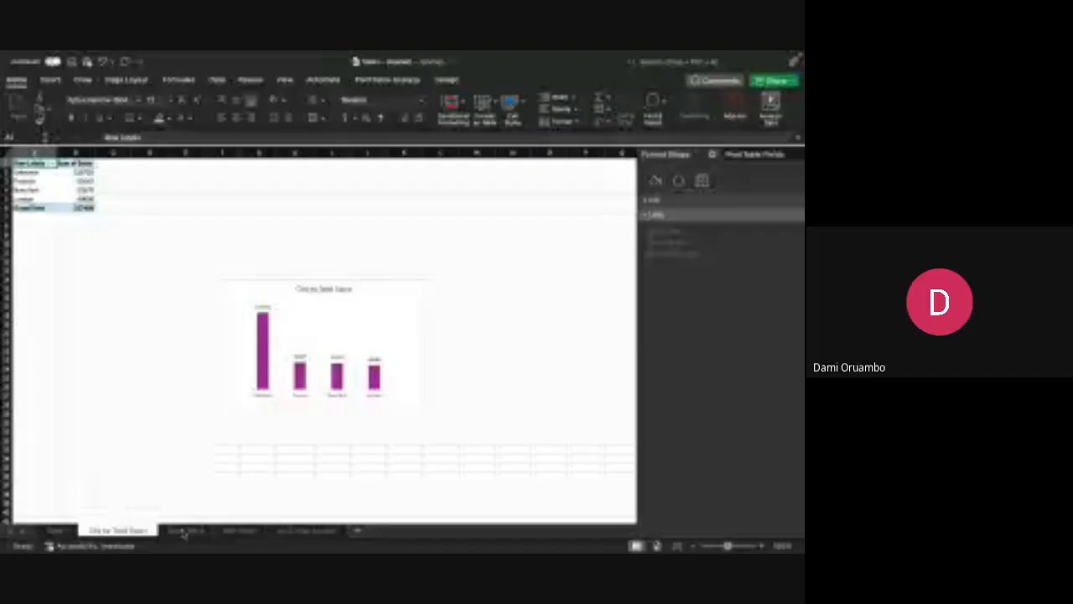
{"action": "left_click", "coordinate": [238, 531]}
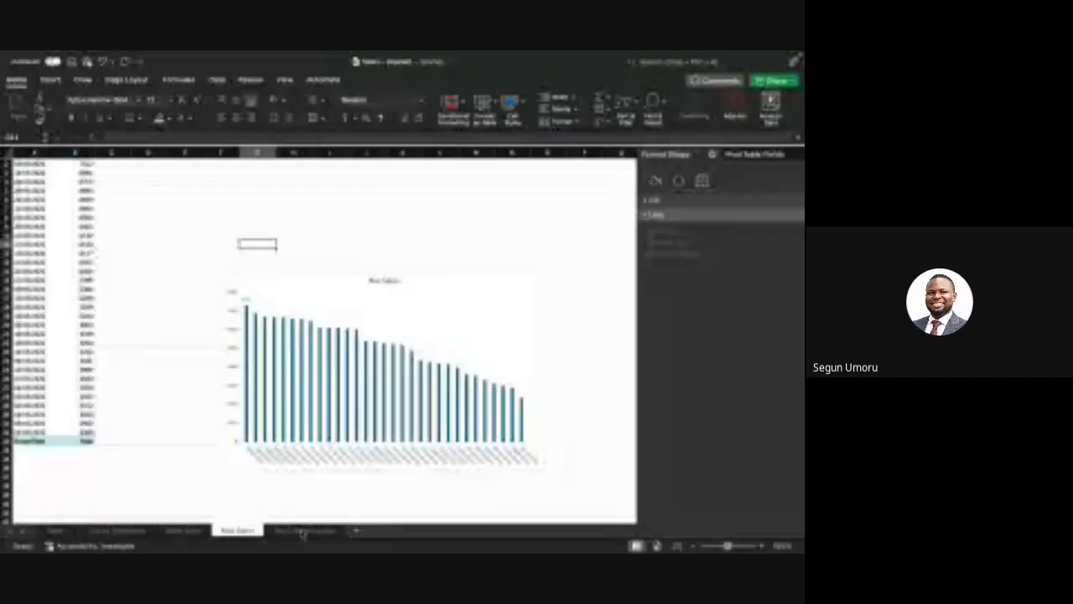
{"action": "left_click", "coordinate": [304, 531]}
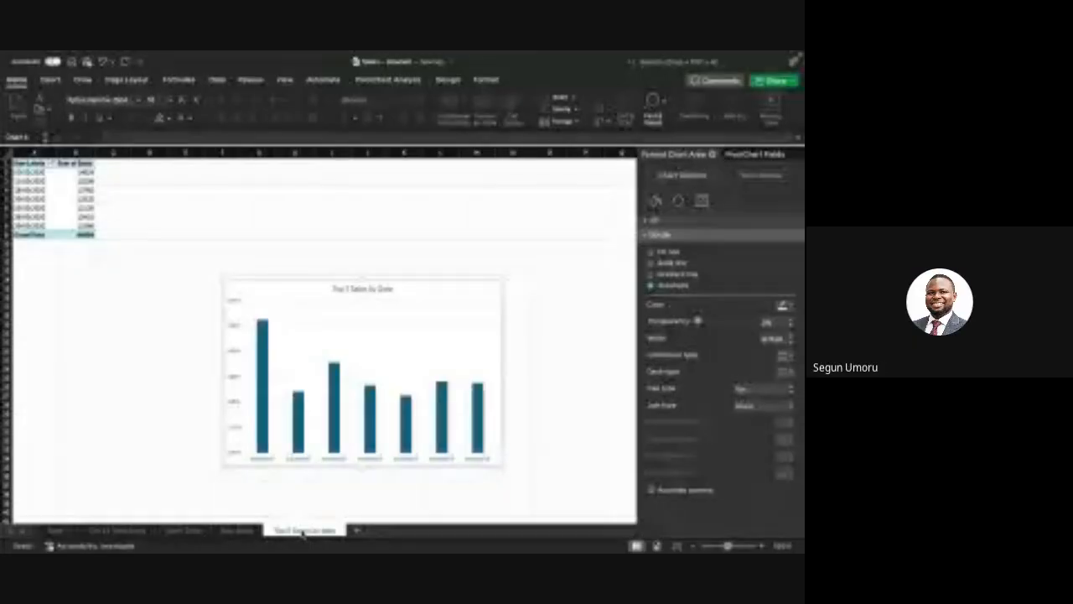
Step: Open the name of the Top 5 Sales by date sheet for editing
{"action": "double_click", "coordinate": [304, 531]}
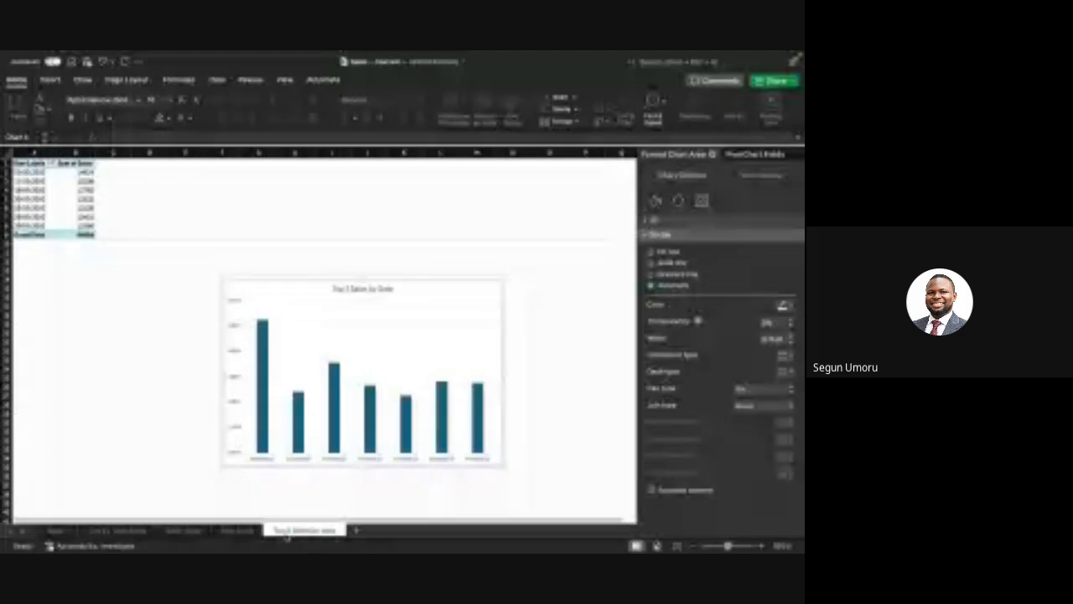